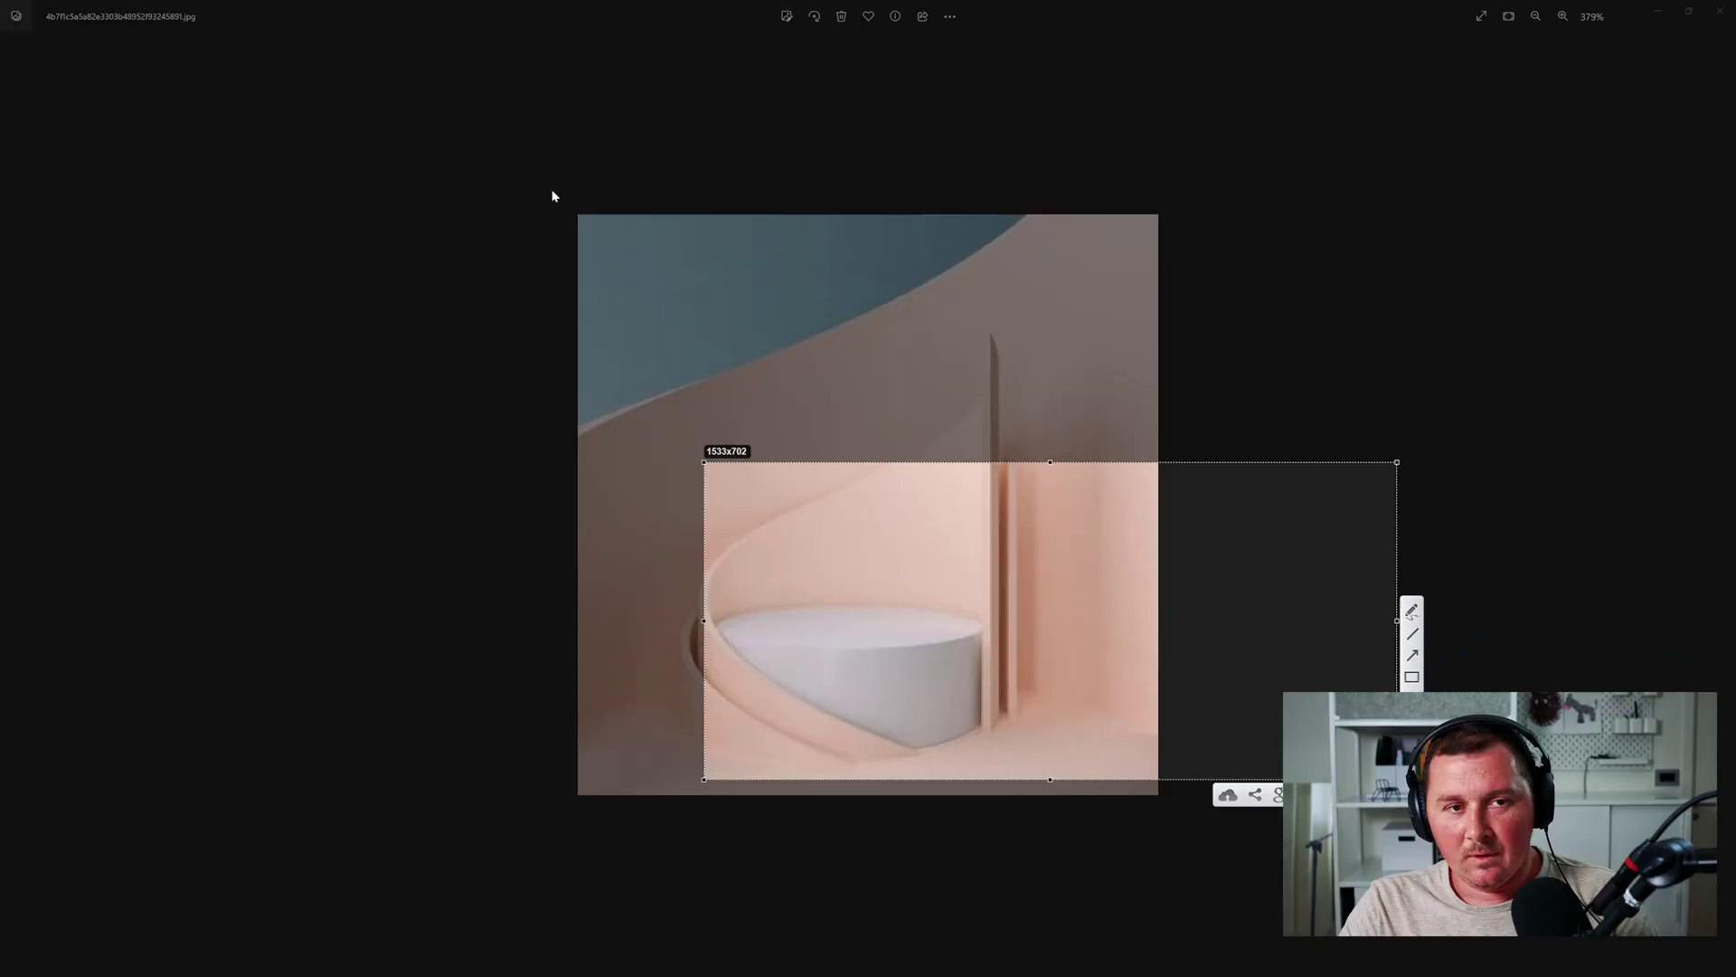
- Mark the curved wall's low end and its tall vertical end in red on a capture of the reference image
{"action": "mouse_move", "coordinate": [554, 194]}
{"action": "left_mouse_down"}
{"action": "mouse_move", "coordinate": [1028, 743]}
{"action": "mouse_move", "coordinate": [1176, 832]}
{"action": "left_mouse_up"}
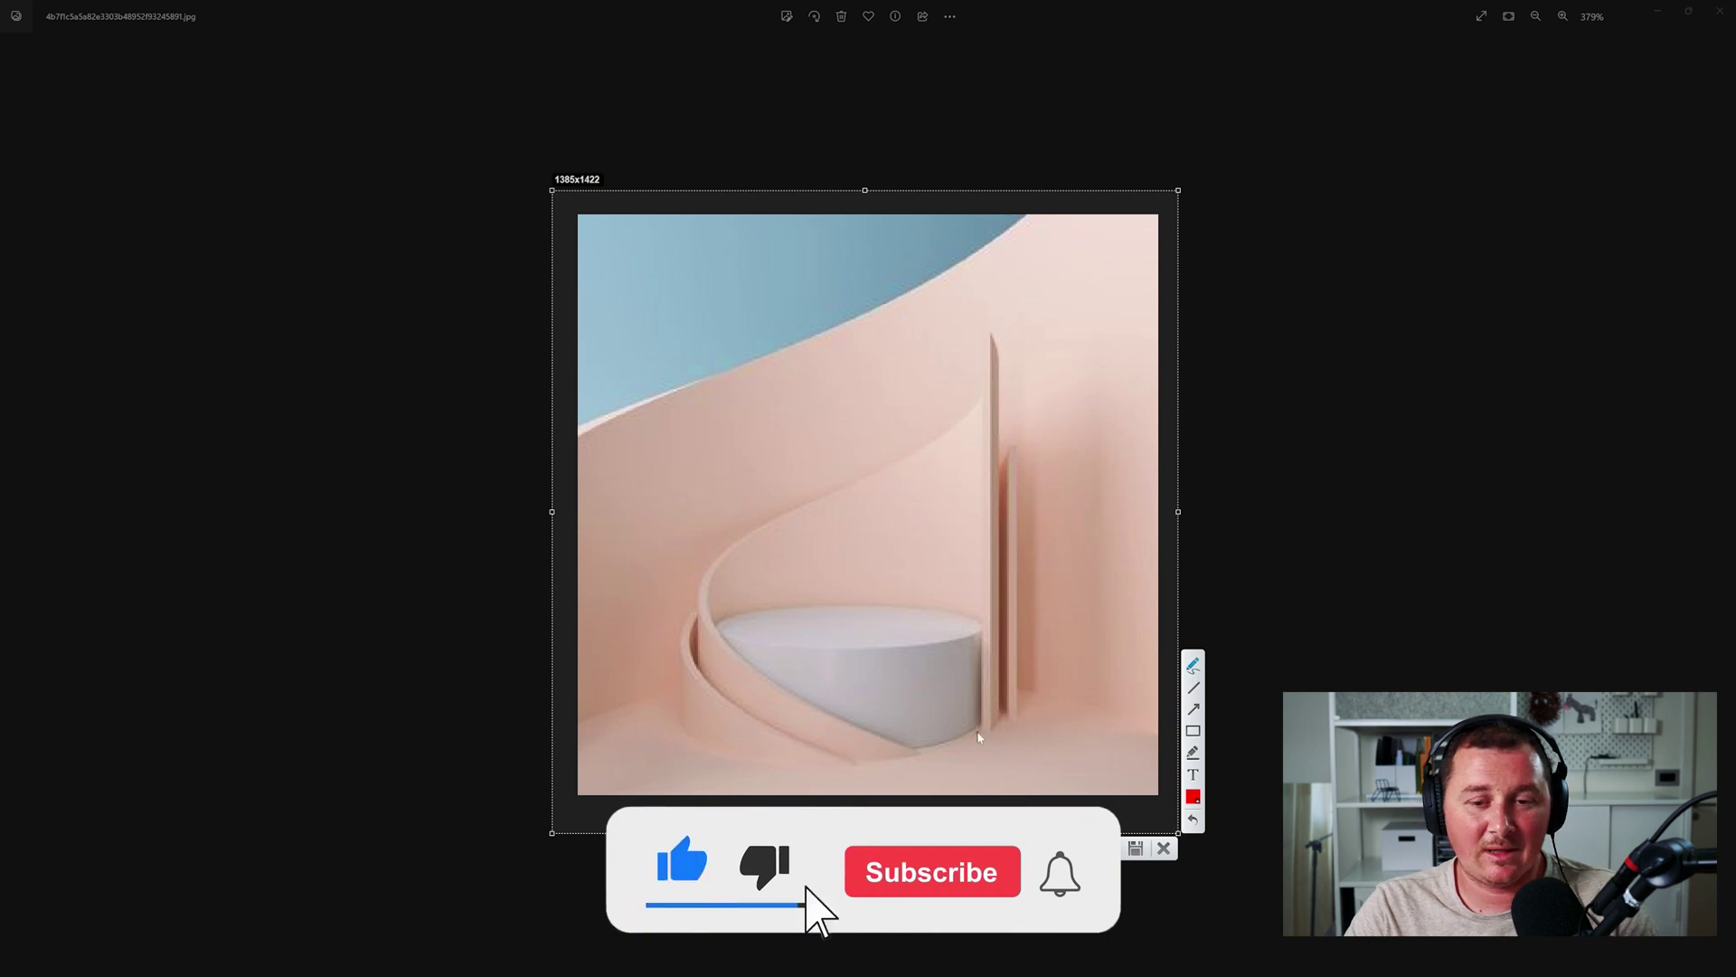
{"action": "mouse_move", "coordinate": [854, 768]}
{"action": "left_mouse_down"}
{"action": "mouse_move", "coordinate": [768, 771]}
{"action": "mouse_move", "coordinate": [664, 724]}
{"action": "left_mouse_up"}
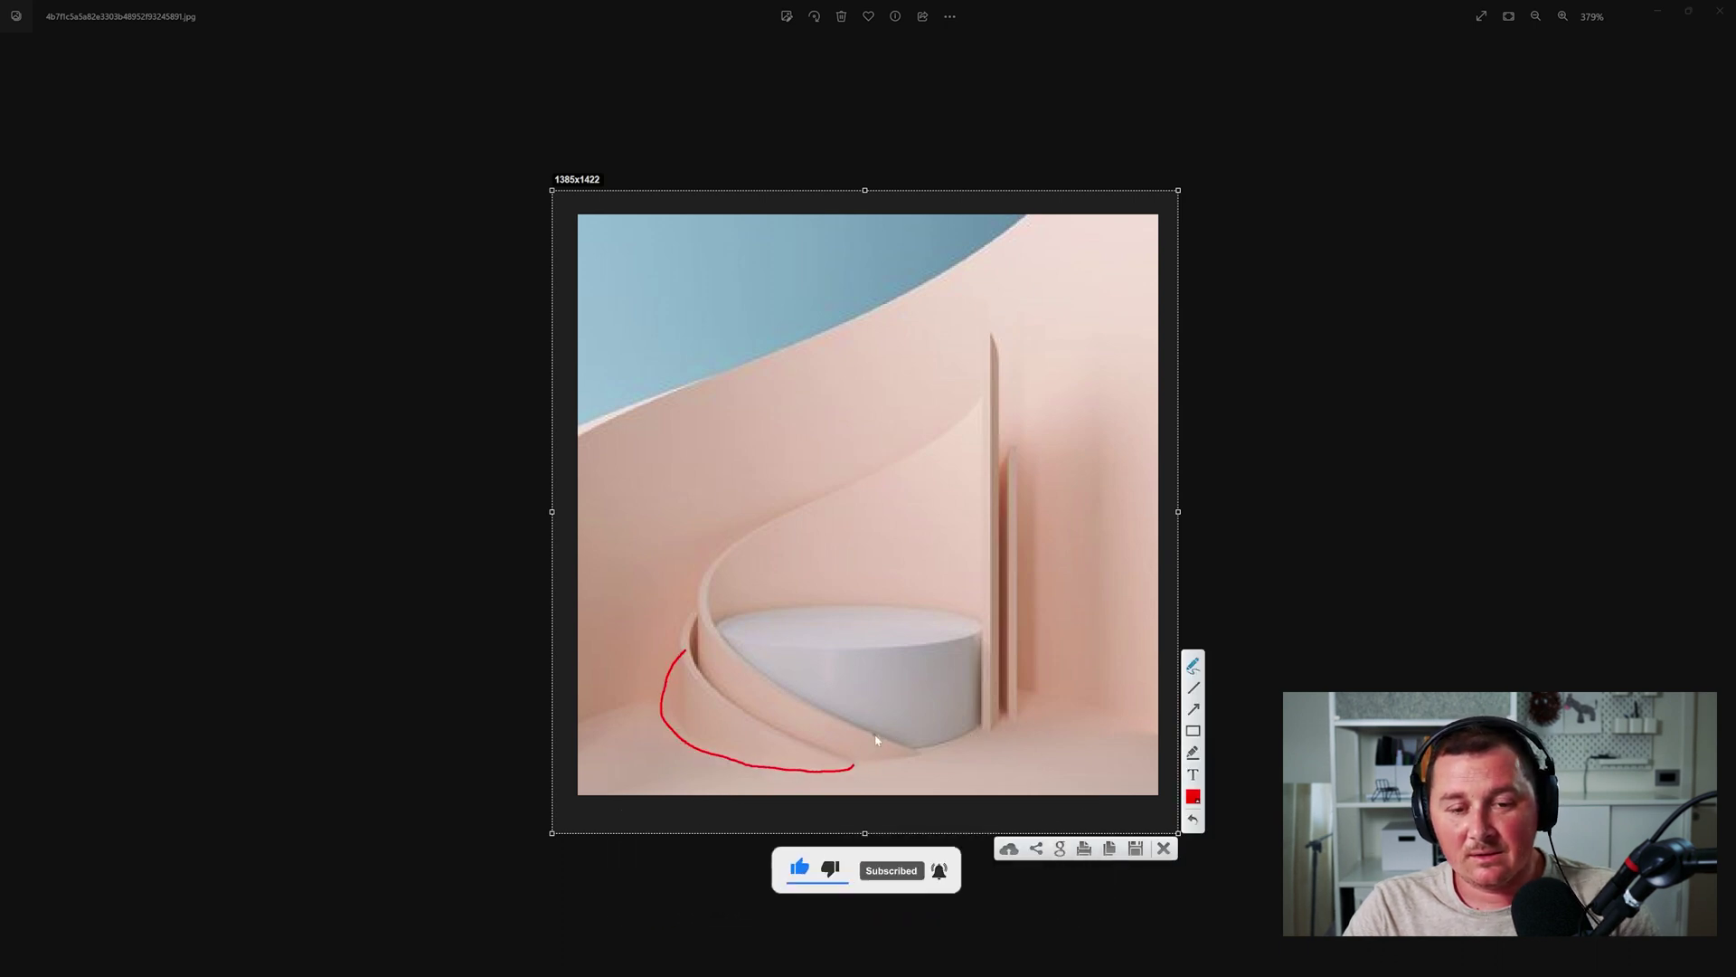
{"action": "left_click_drag", "start_coordinate": [850, 765], "coordinate": [853, 761]}
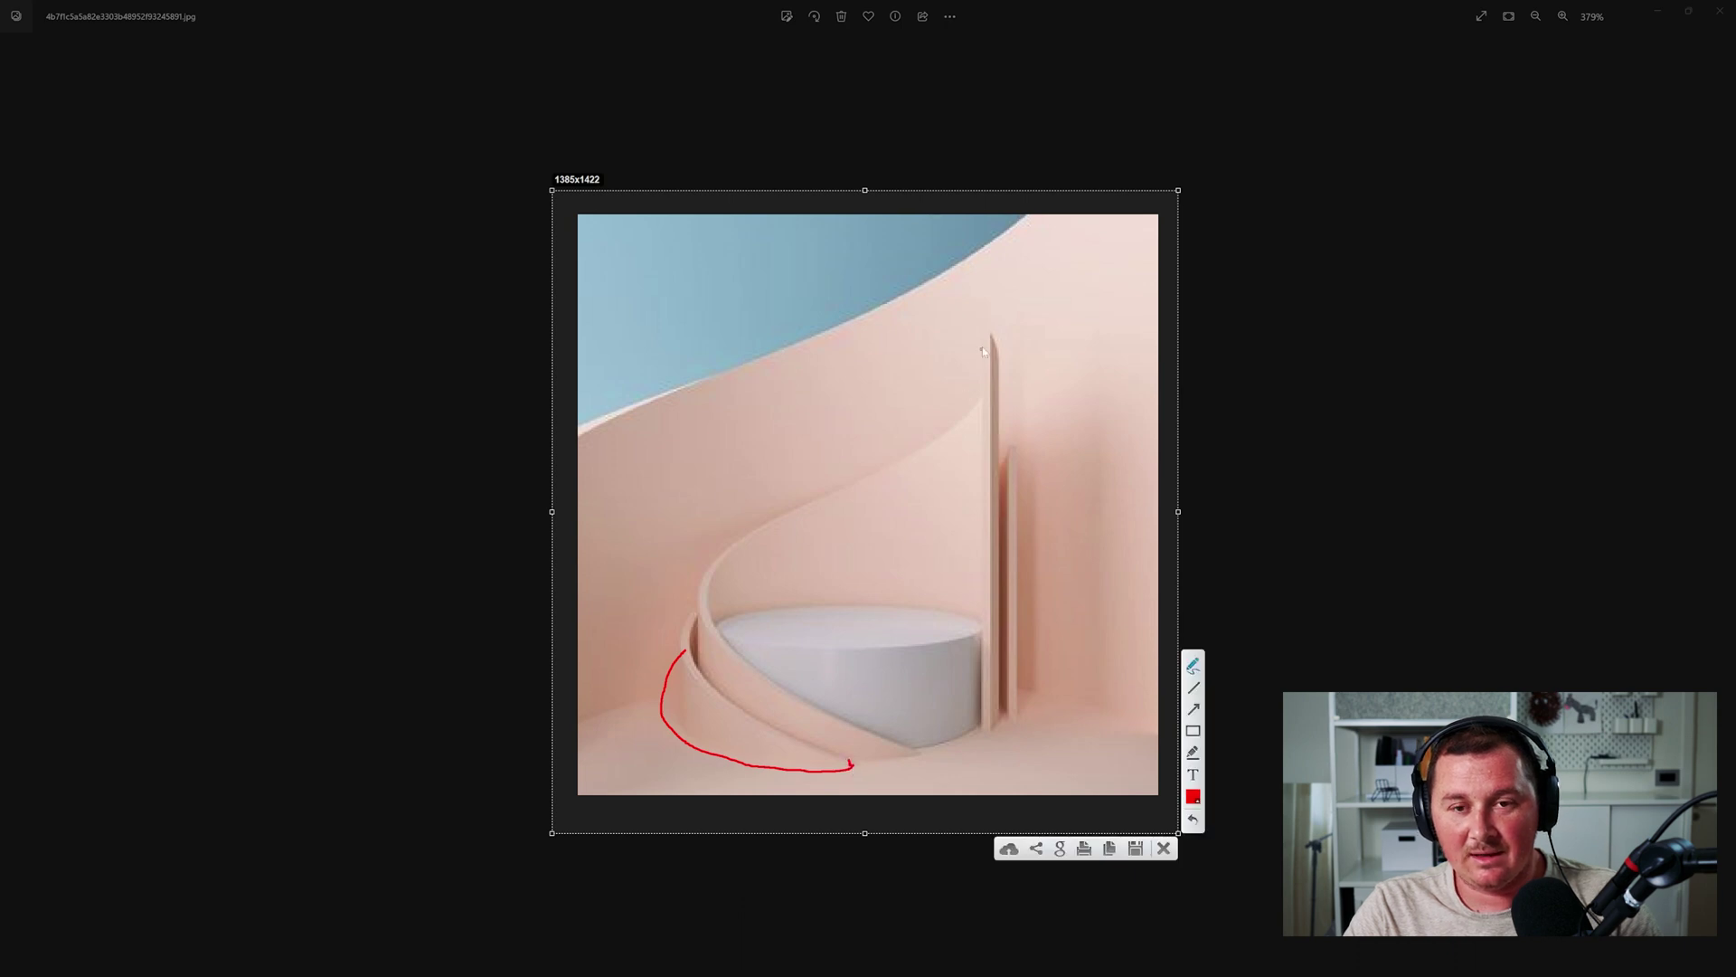
{"action": "left_click_drag", "start_coordinate": [999, 332], "coordinate": [994, 335]}
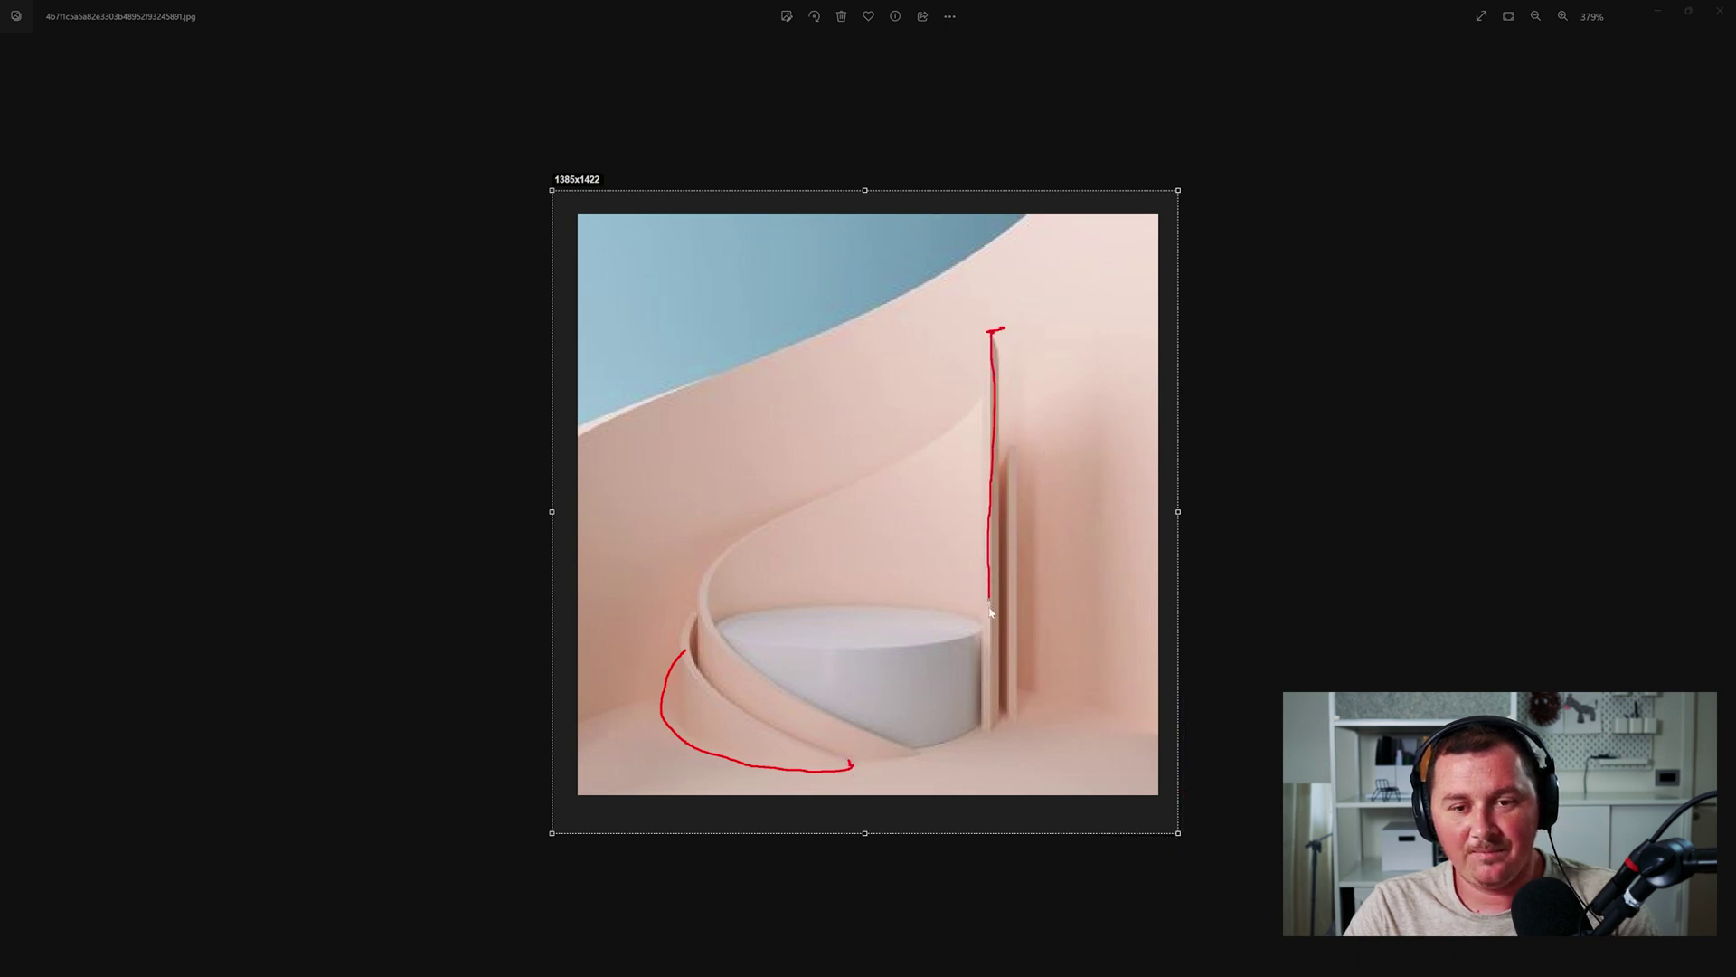
{"action": "left_click_drag", "start_coordinate": [990, 600], "coordinate": [991, 710]}
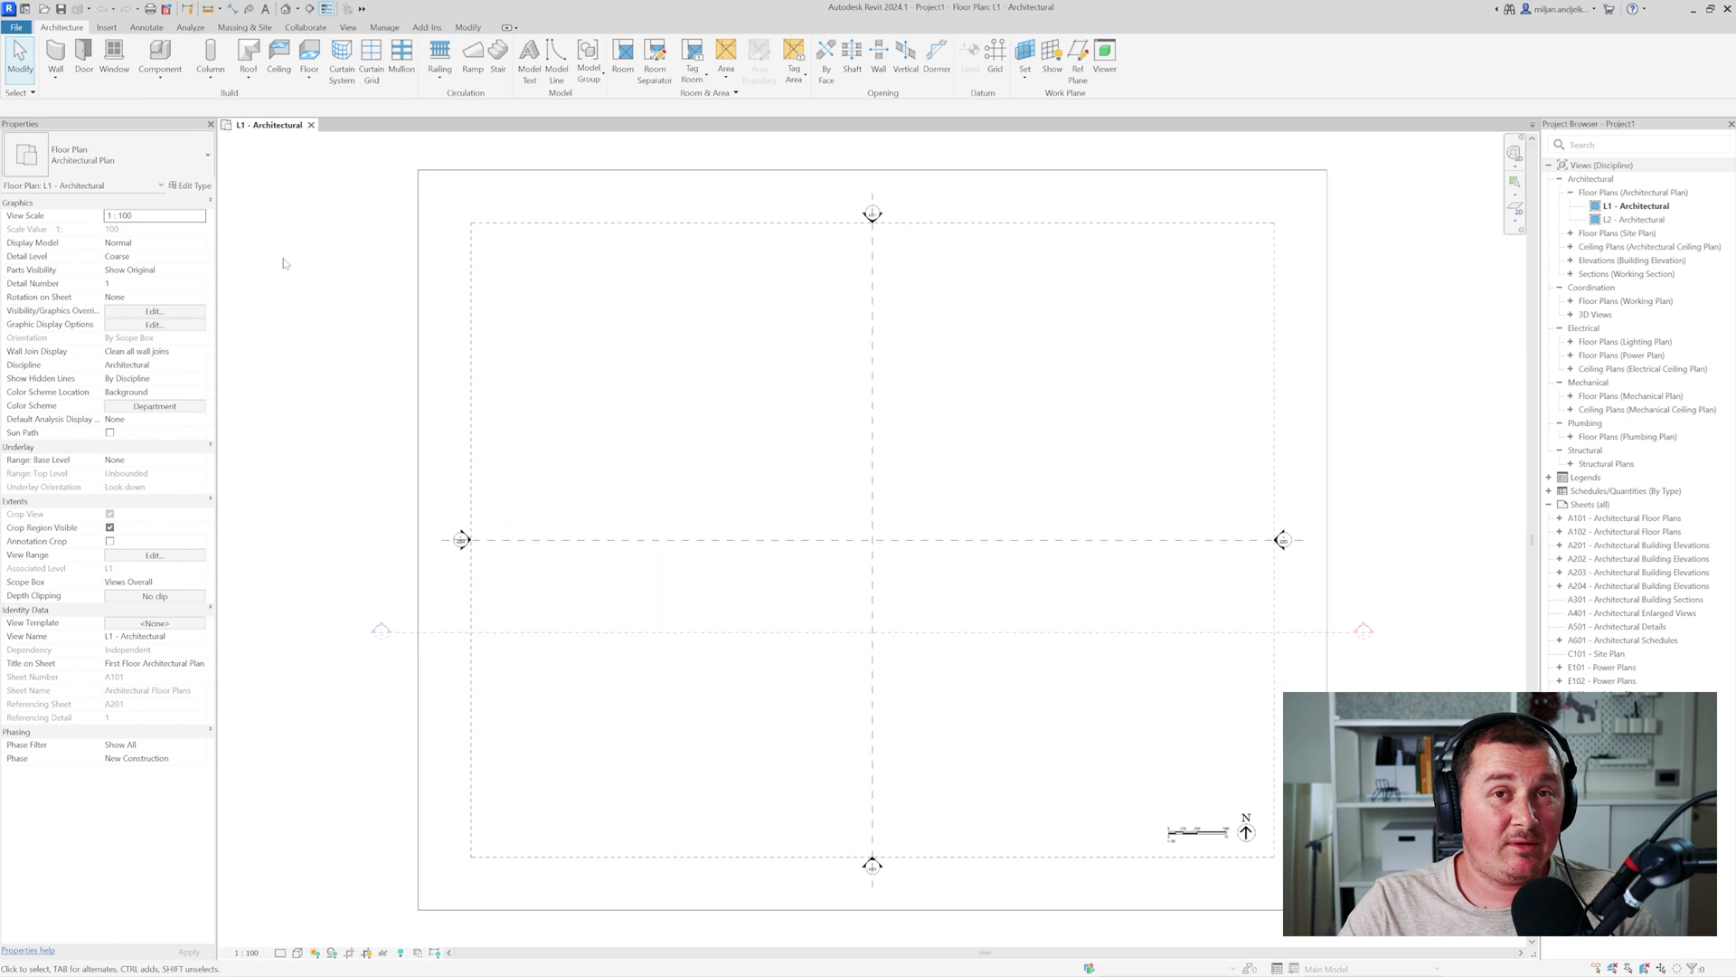
- Create an in-place model in the Generic Models category and start sketching a swept blend path with a start-end-radius arc
{"action": "left_click", "coordinate": [162, 80]}
{"action": "left_click", "coordinate": [181, 138]}
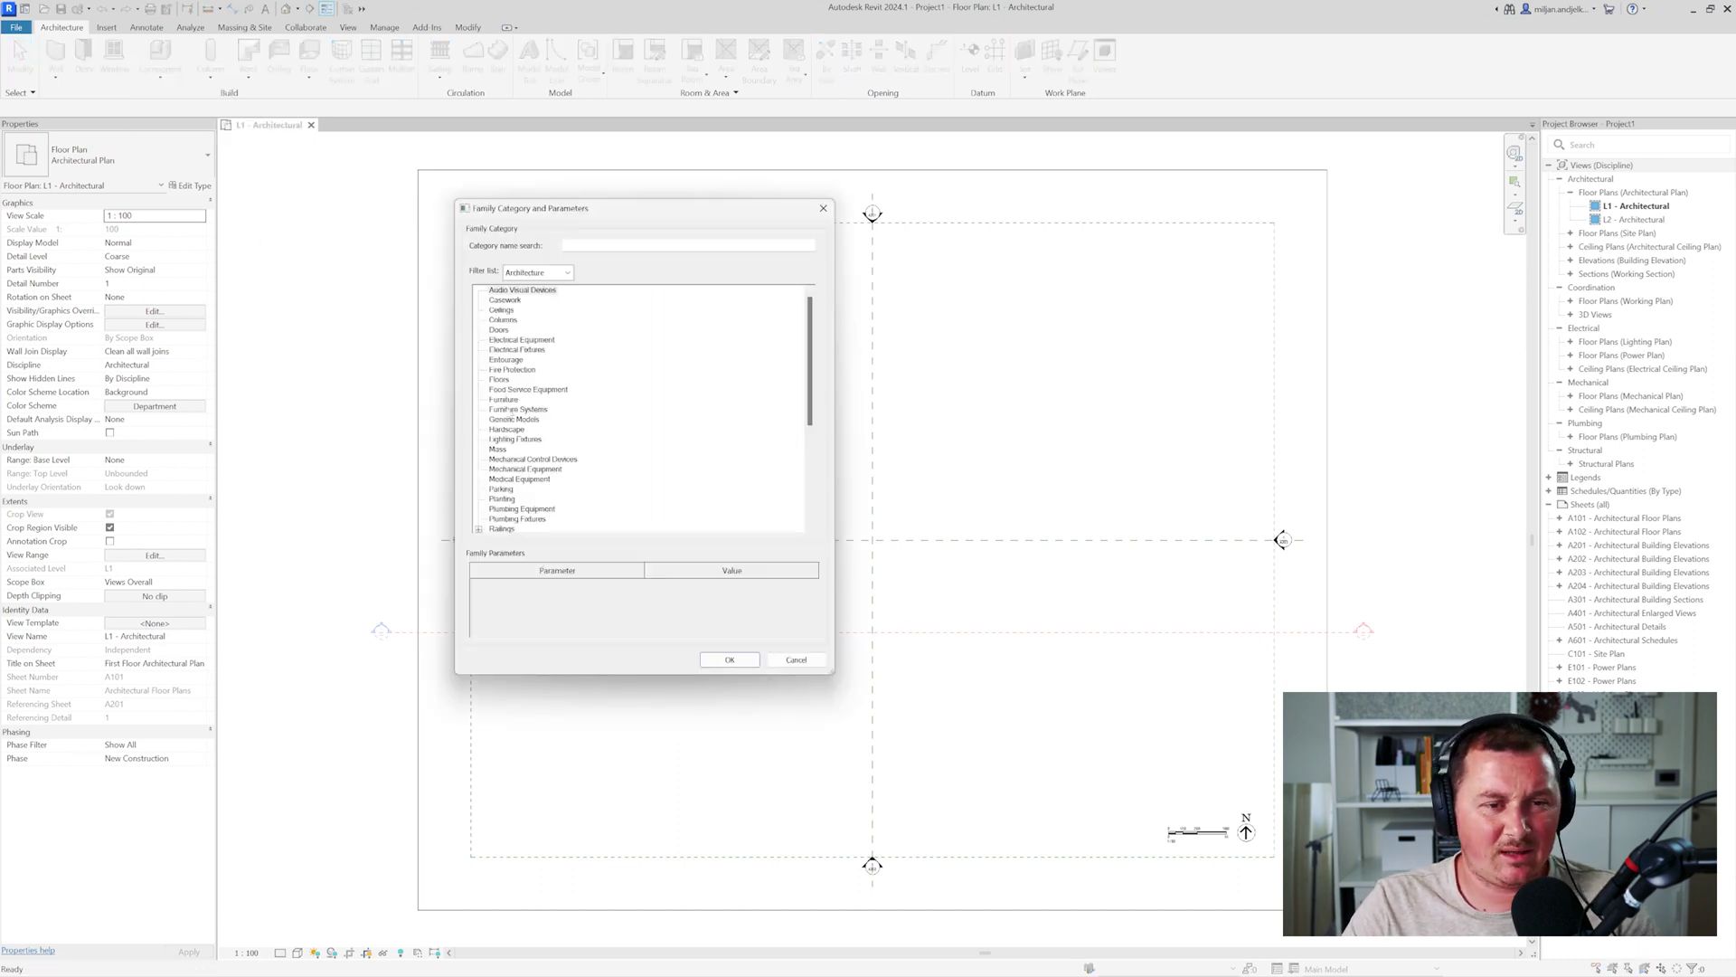
{"action": "double_click", "coordinate": [517, 420]}
{"action": "key", "text": "Return"}
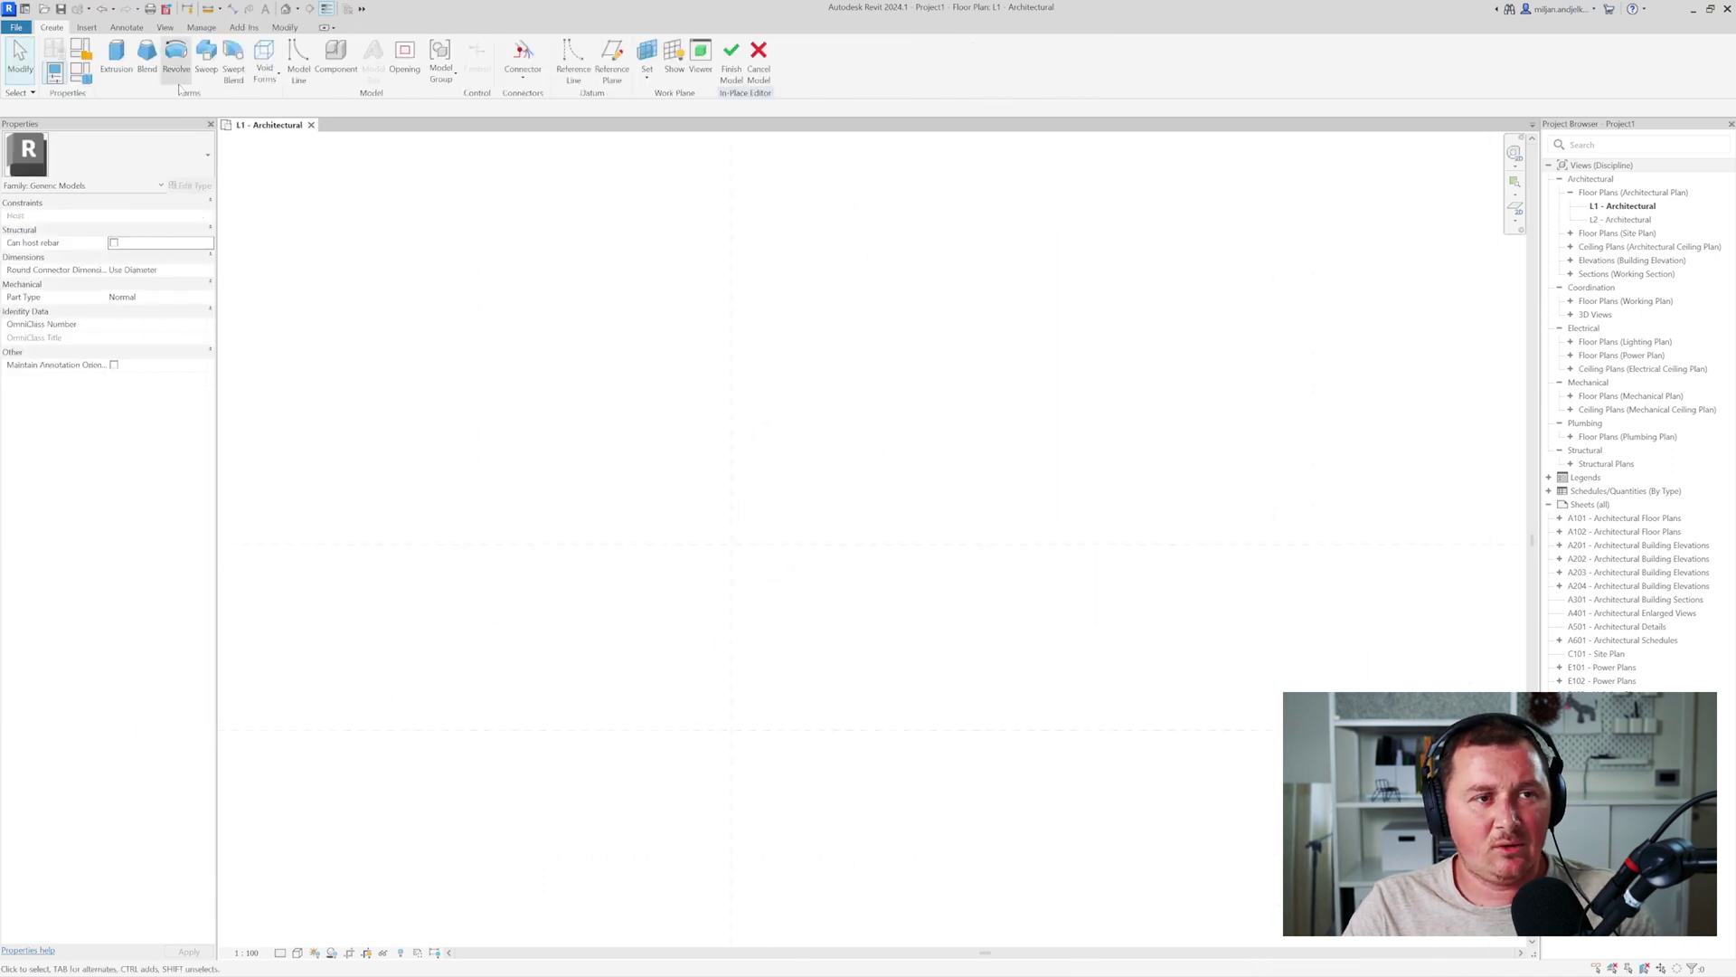
{"action": "left_click", "coordinate": [233, 81]}
{"action": "left_click", "coordinate": [542, 56]}
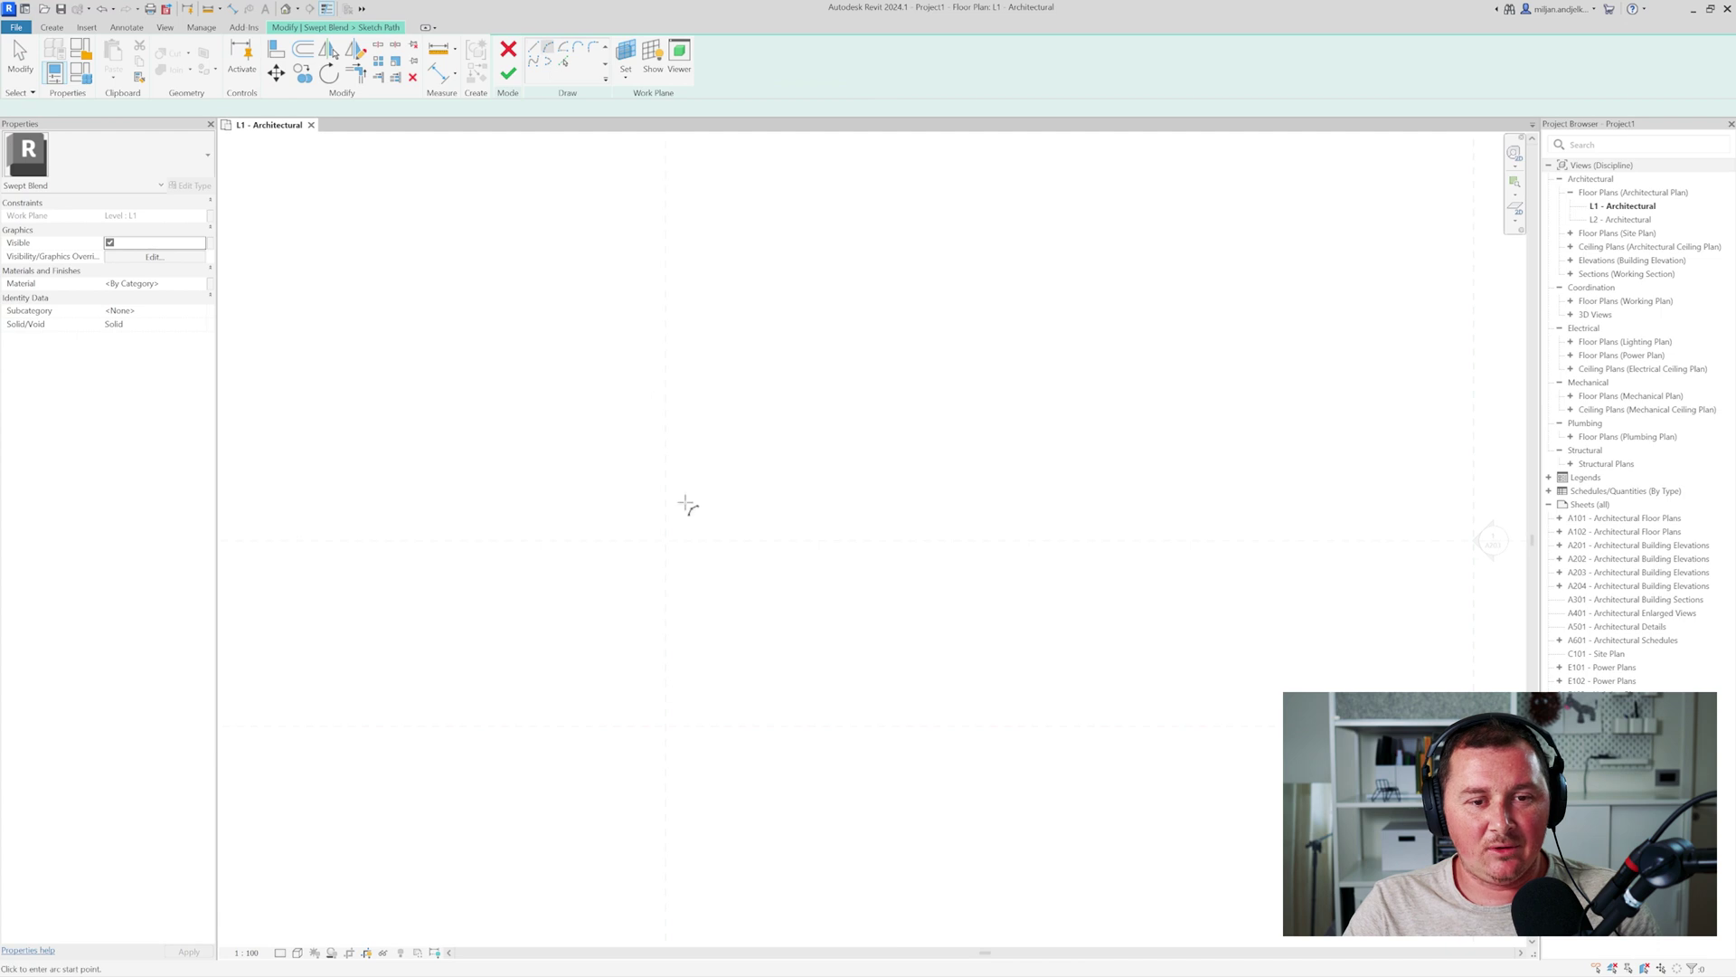
- Sketch a semicircular path arc of radius 1000, starting at the intersection of the reference planes
{"action": "left_click", "coordinate": [666, 540]}
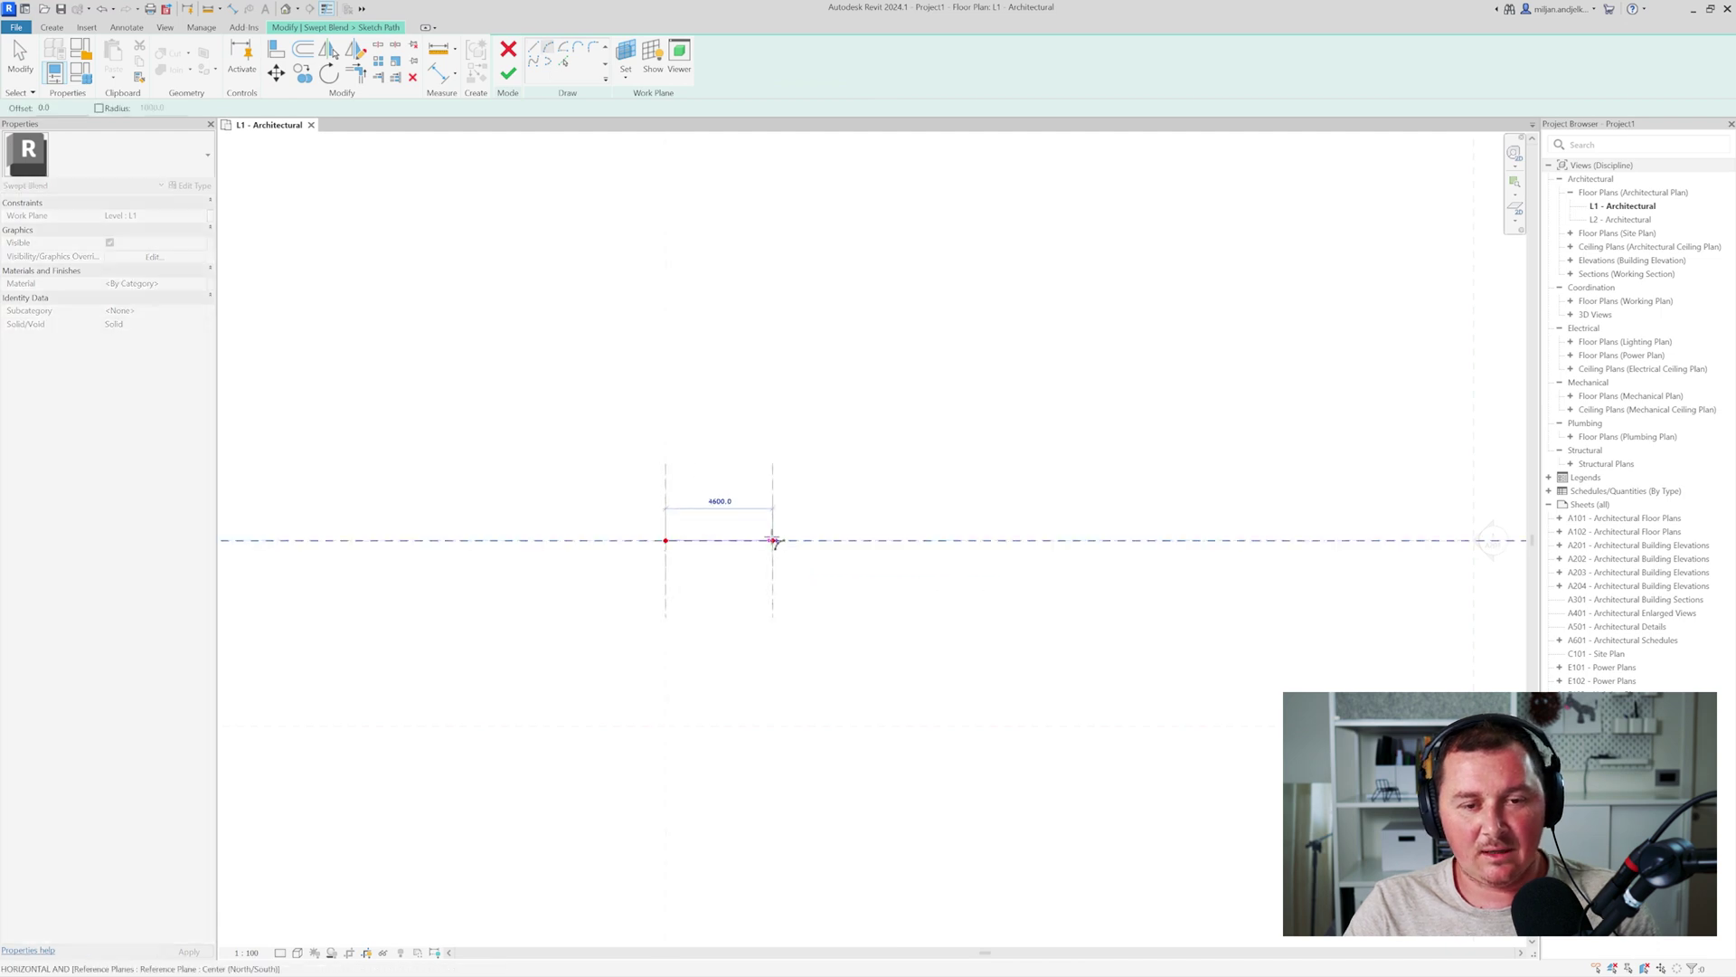
{"action": "scroll", "coordinate": [705, 539], "scroll_direction": "up", "scroll_amount": 5}
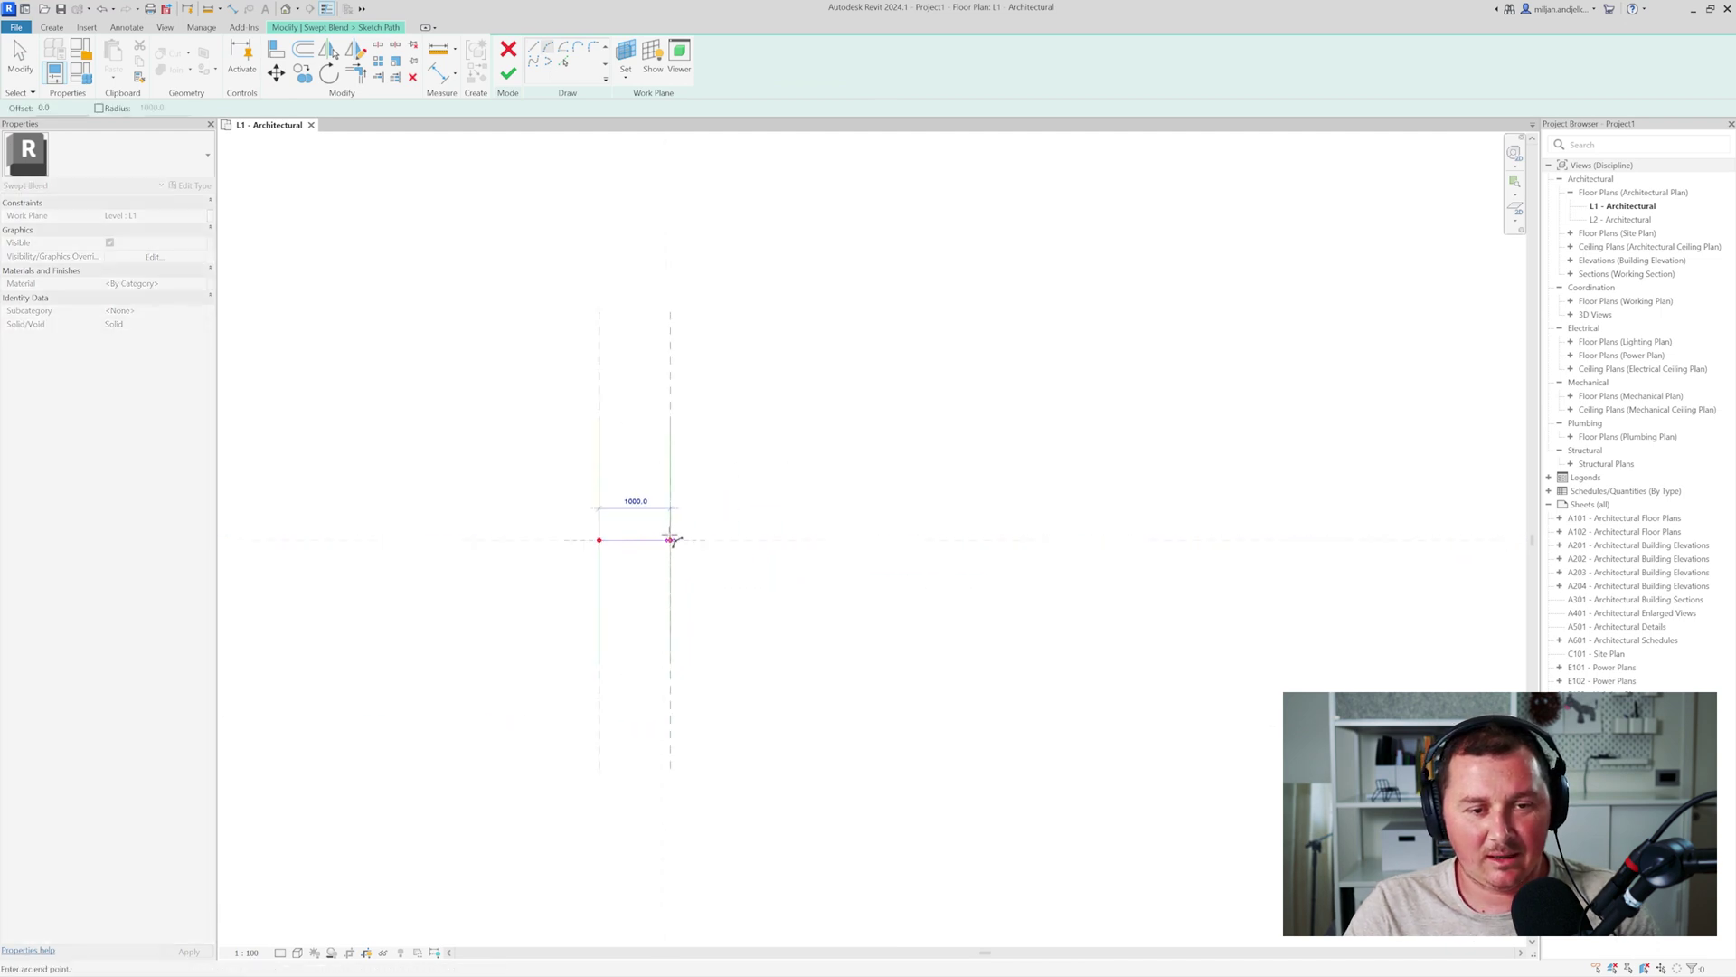
{"action": "left_click", "coordinate": [752, 540]}
{"action": "left_click", "coordinate": [692, 459]}
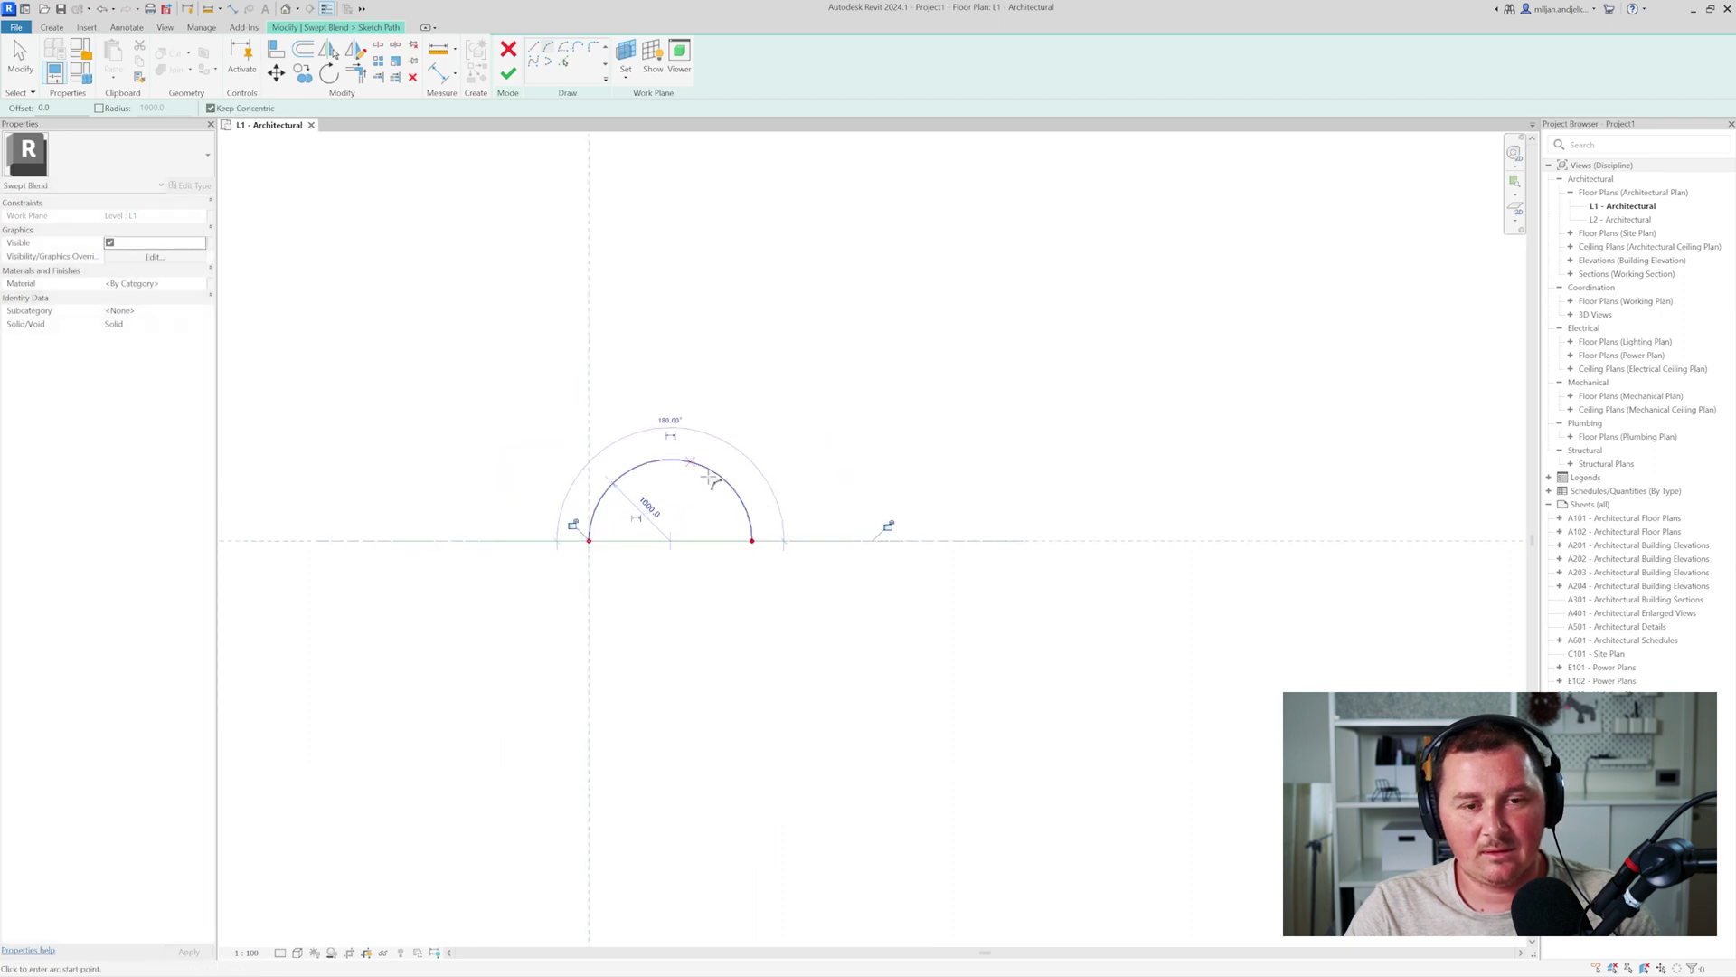
{"action": "key", "text": "Escape"}
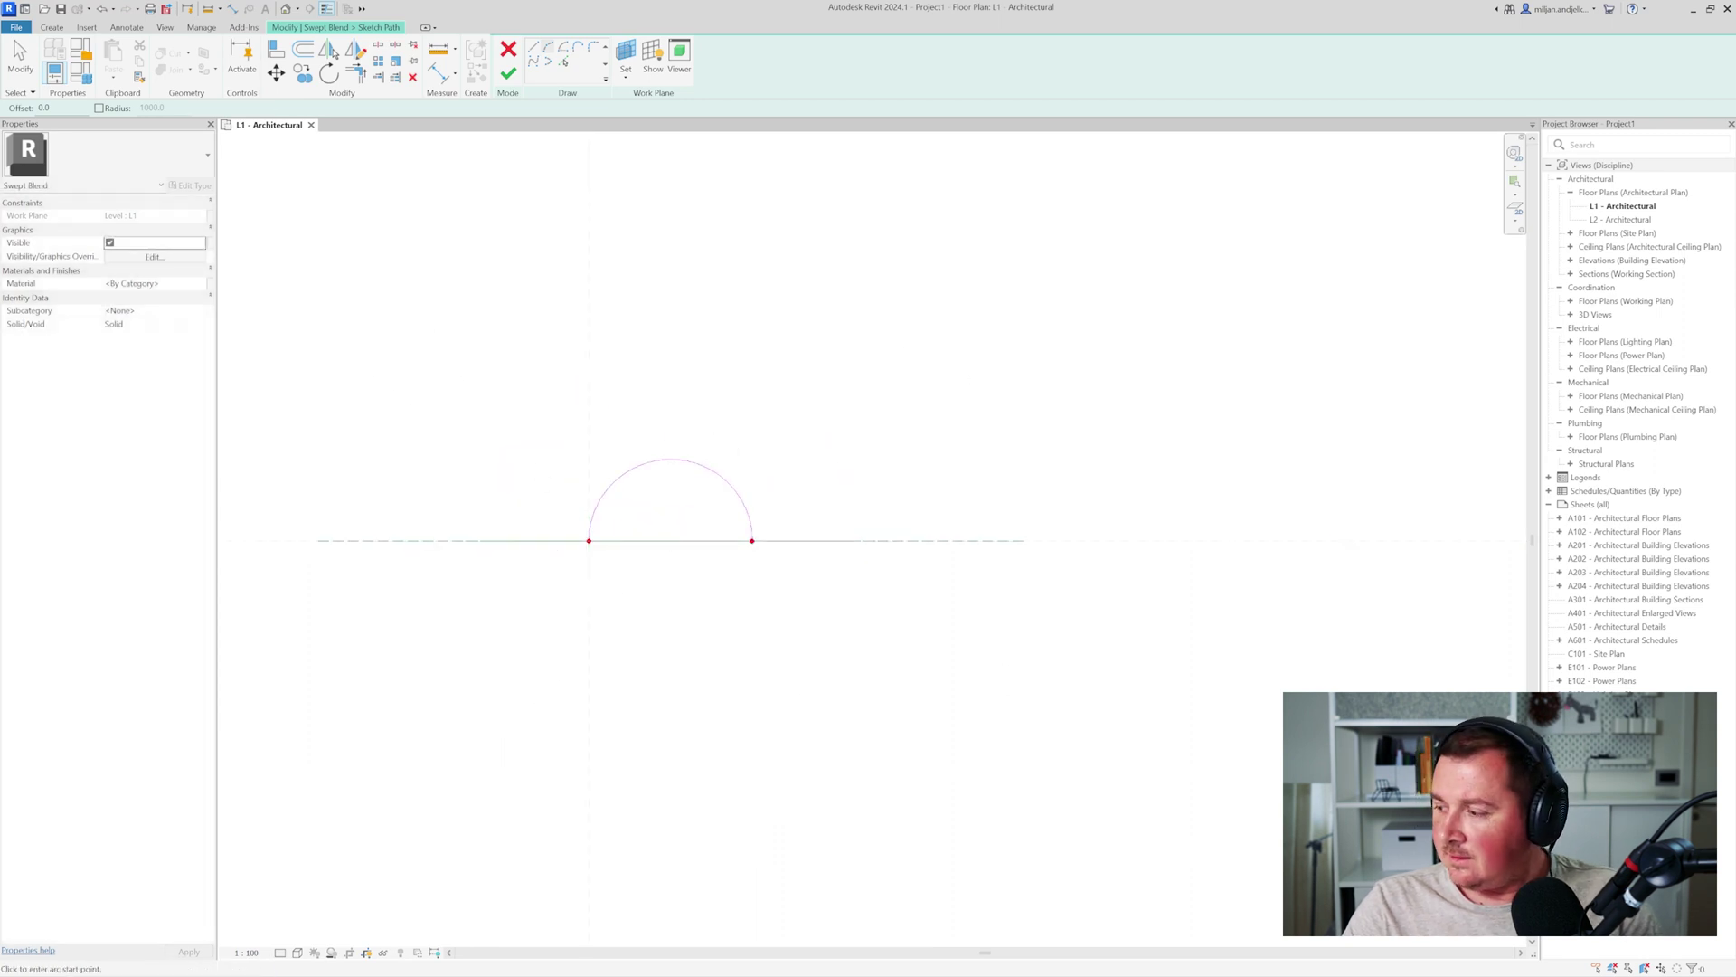
- Compare the path with the wall's curve in the reference image and delete the semicircular arc
{"action": "key", "text": "alt+Tab"}
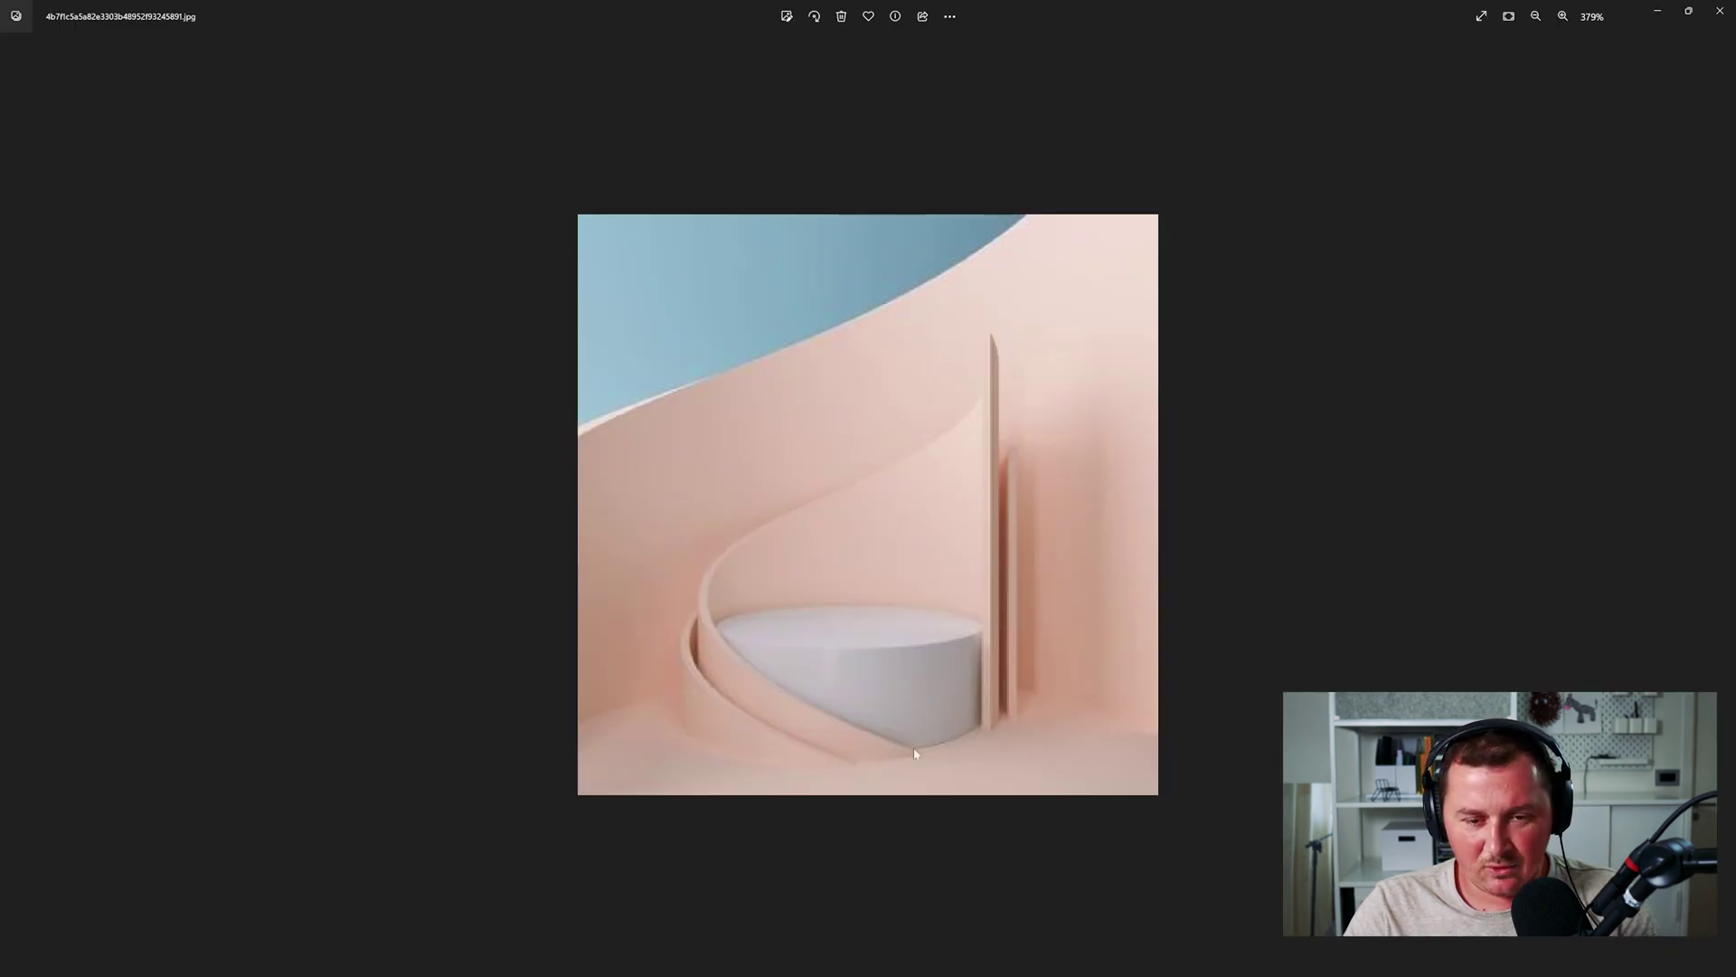
{"action": "left_click", "coordinate": [1655, 11]}
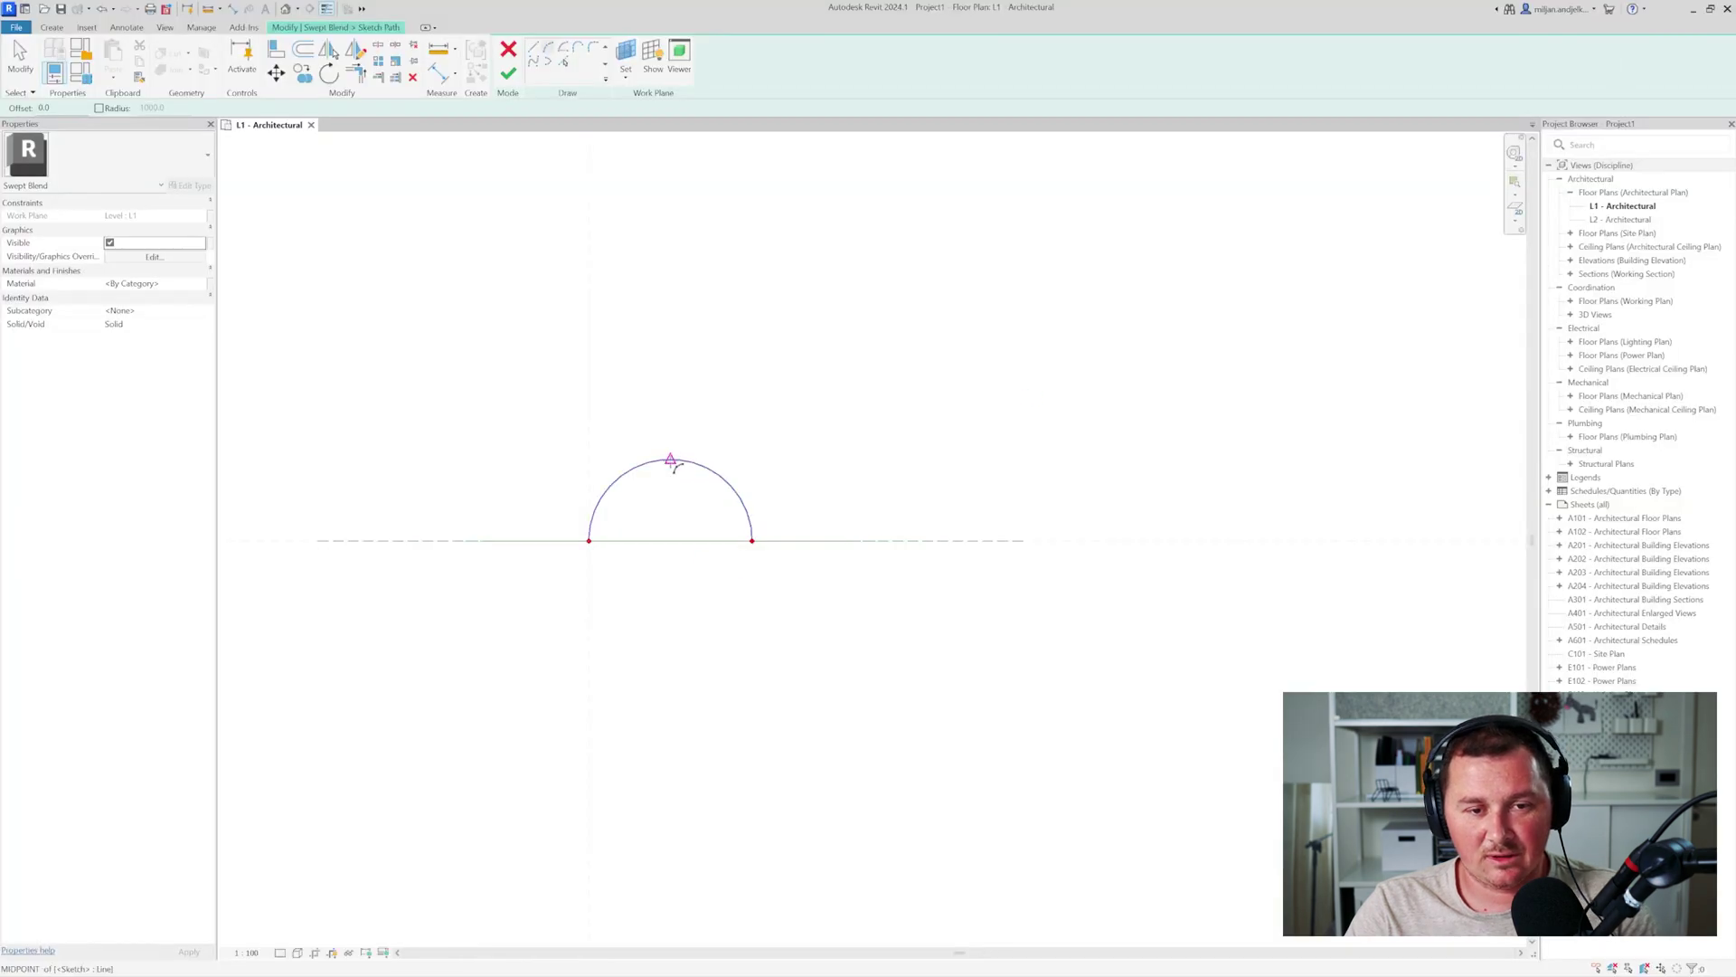
{"action": "key", "text": "Escape"}
{"action": "key", "text": "Escape"}
{"action": "left_click", "coordinate": [627, 483]}
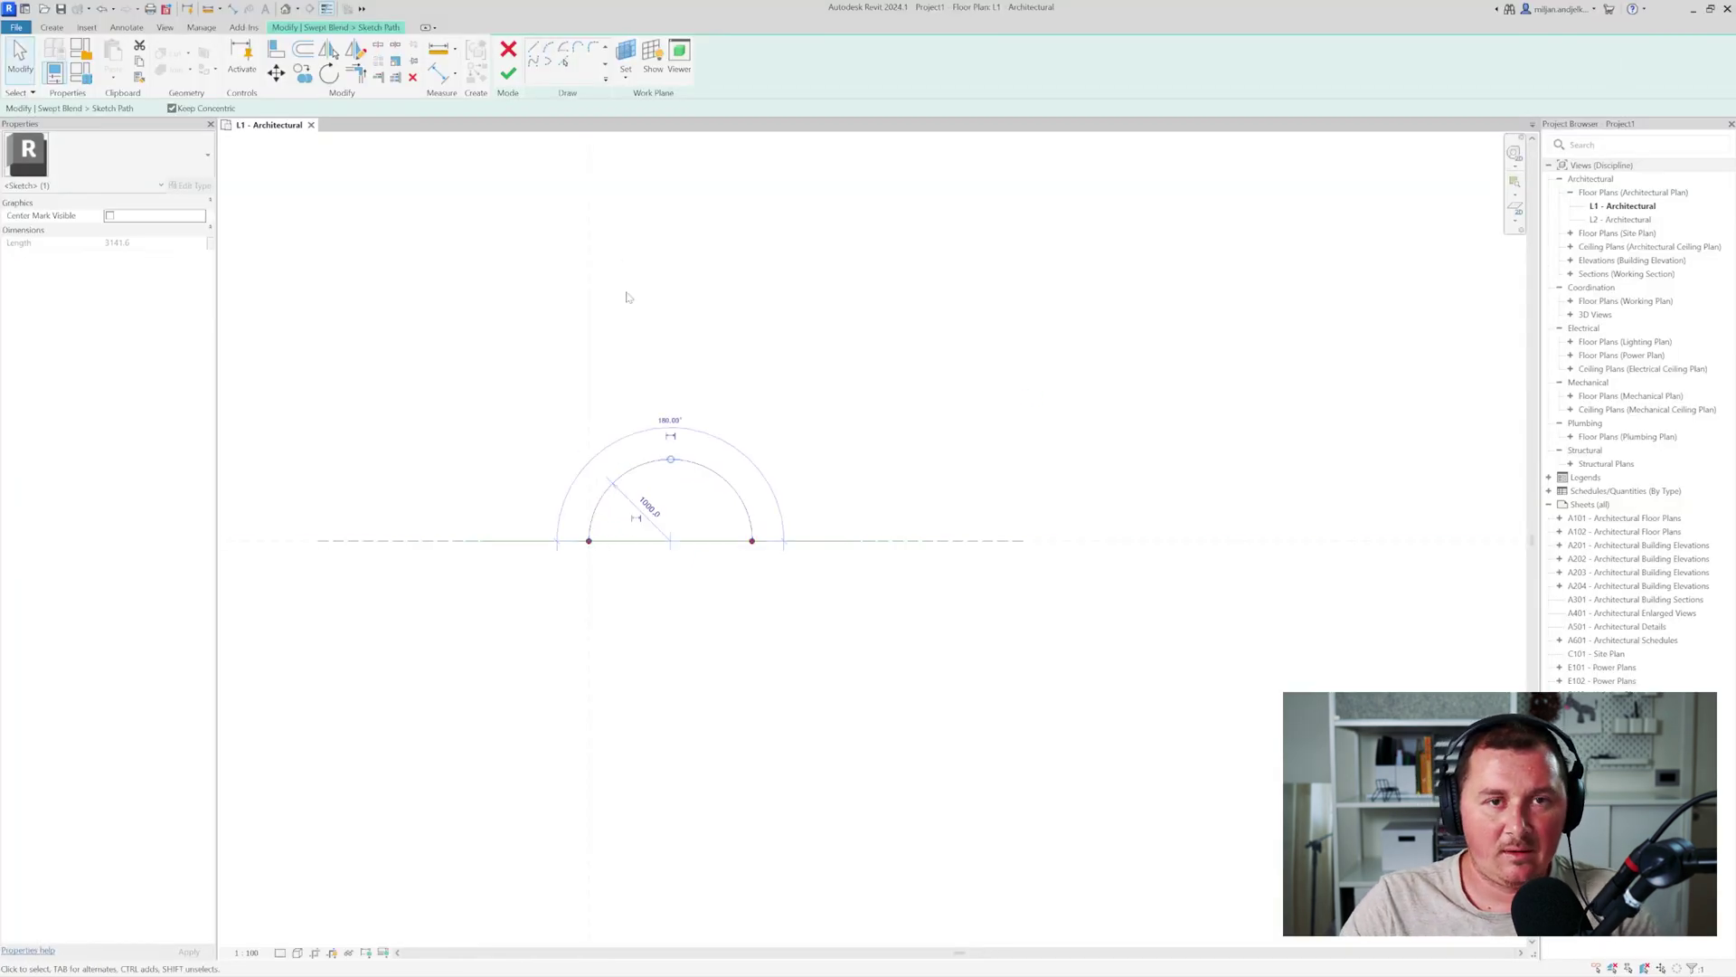
{"action": "key", "text": "Delete"}
- Sketch a major arc of radius 1800 between points 1500 apart on the horizontal reference plane and finish the path
{"action": "left_click", "coordinate": [563, 52]}
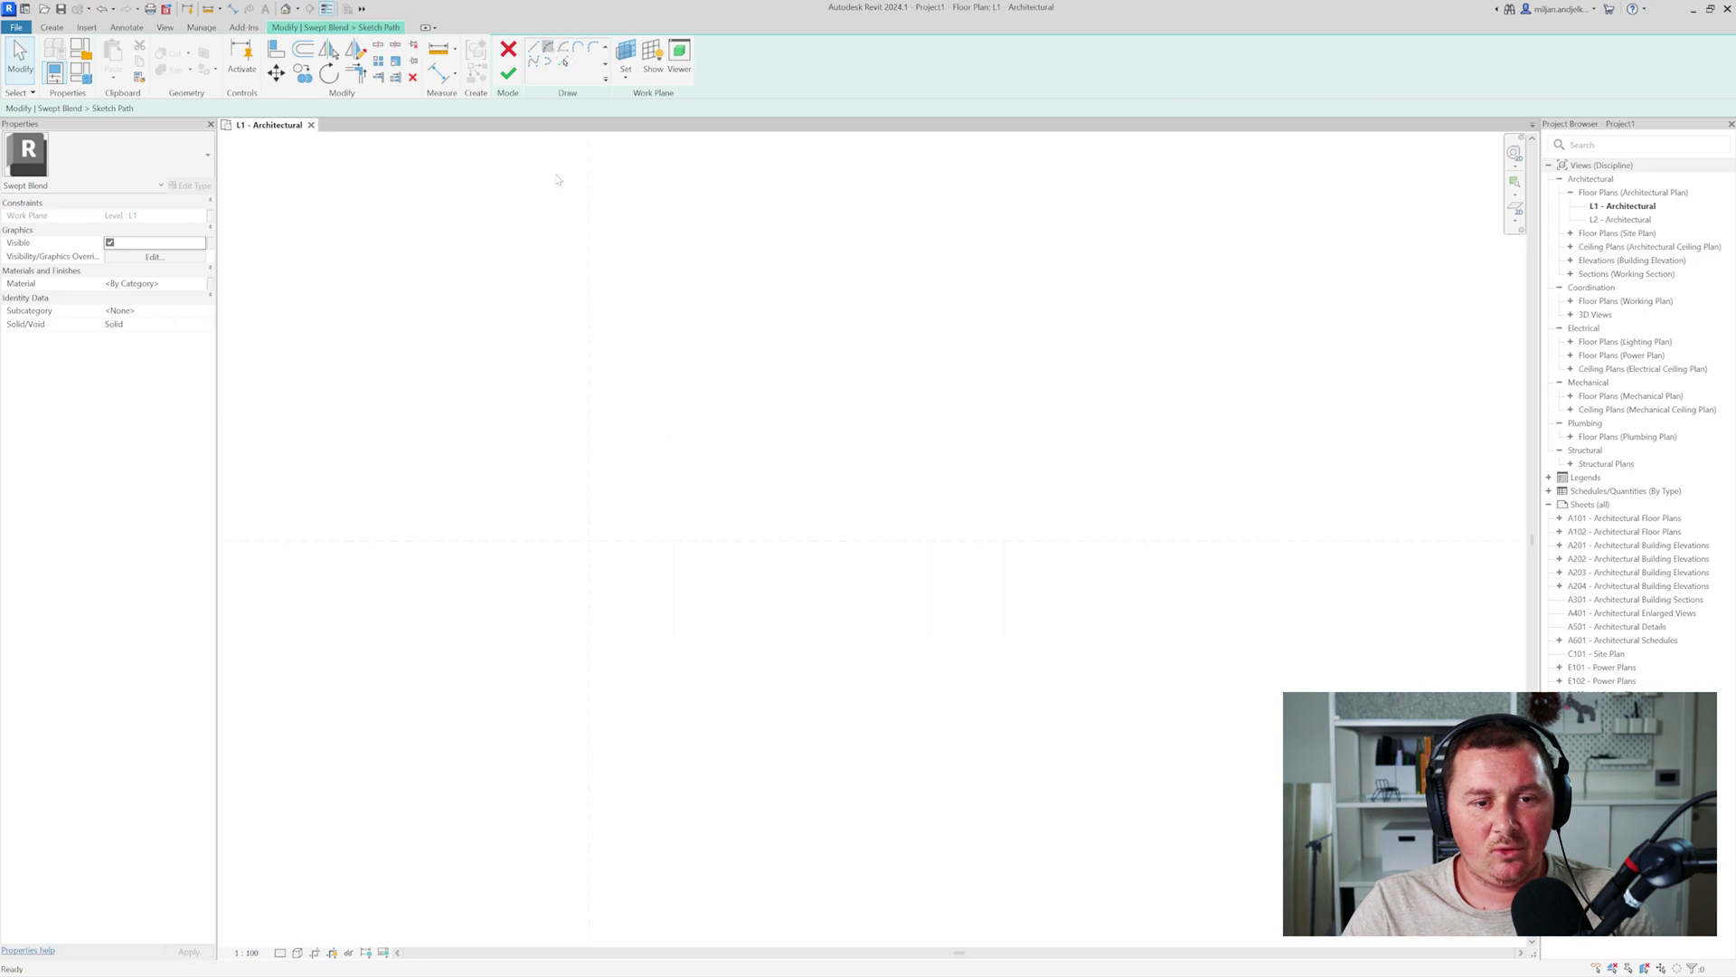
{"action": "left_click", "coordinate": [589, 540]}
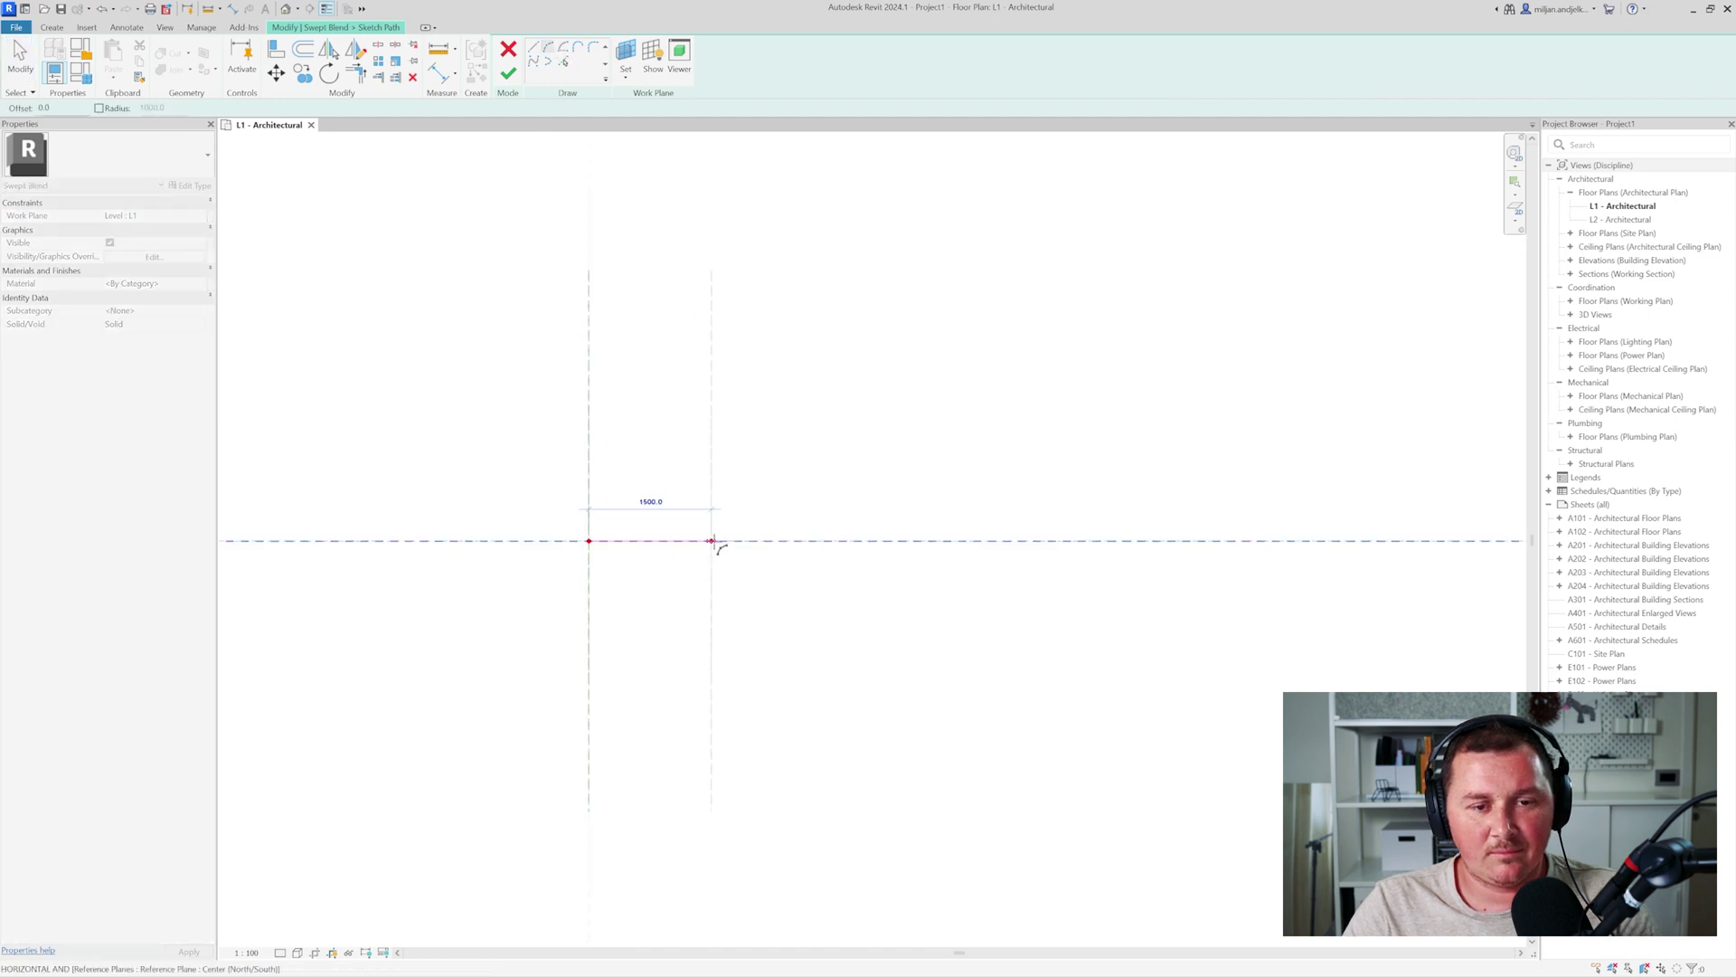
{"action": "left_click", "coordinate": [712, 541]}
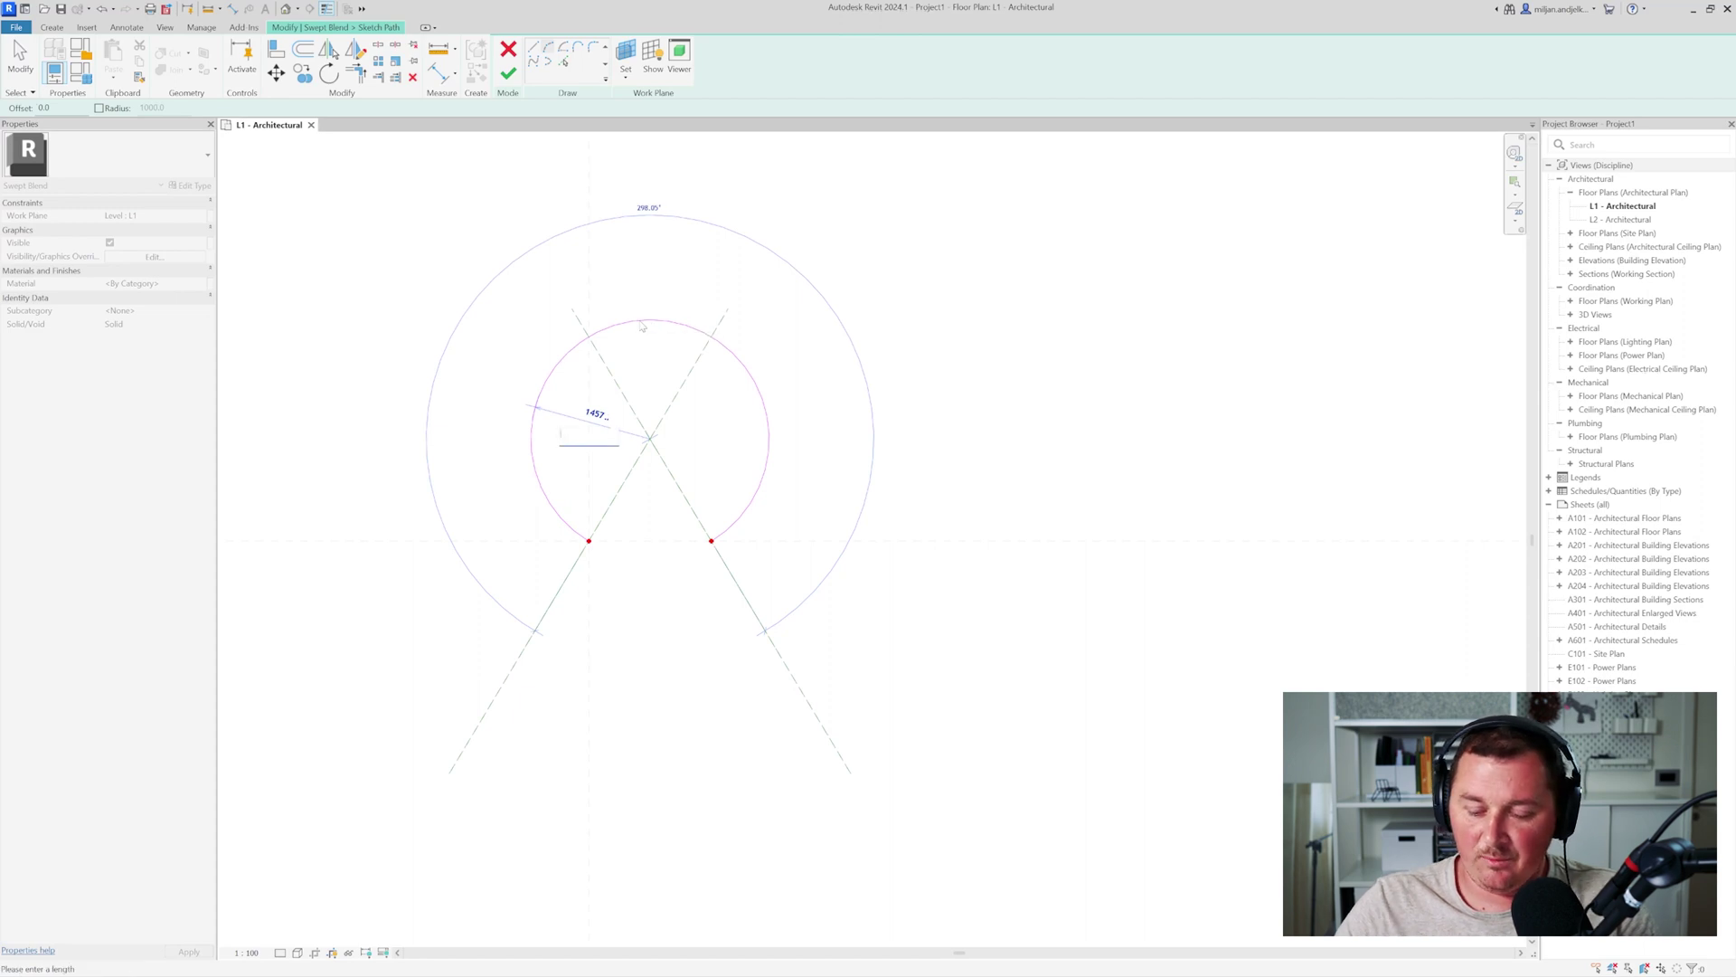
{"action": "key", "text": "Return"}
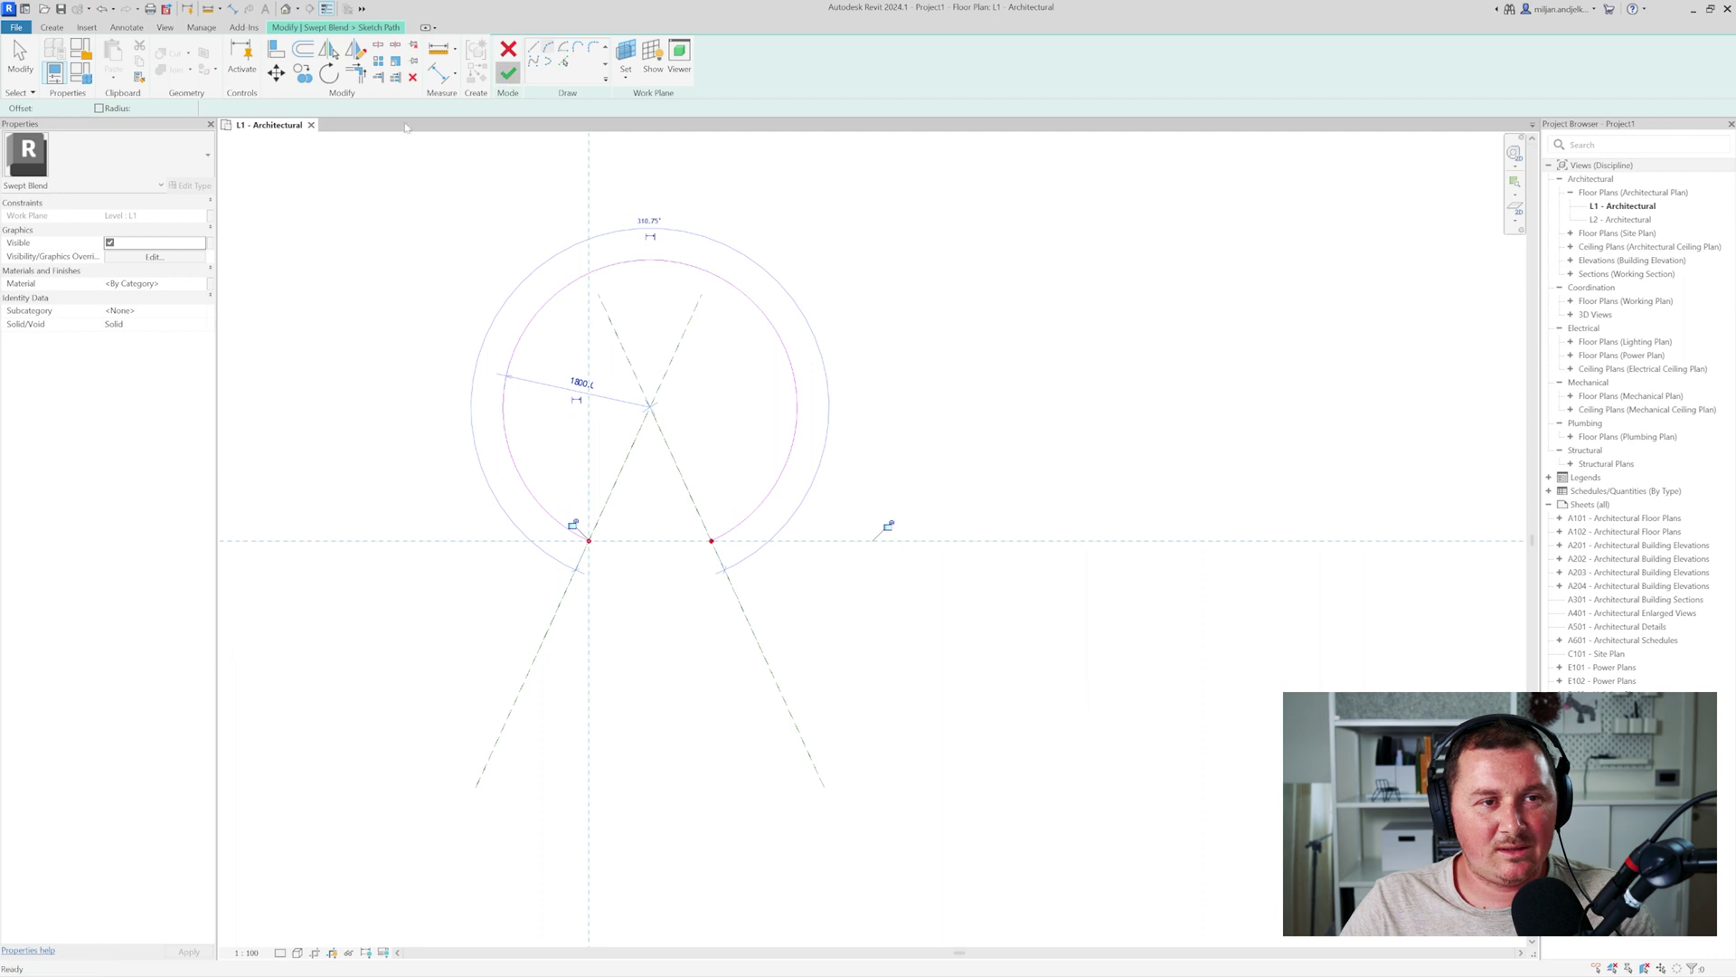
{"action": "left_click", "coordinate": [508, 73]}
- Open the default 3D view and select the swept blend's first profile at the path's start point
{"action": "left_click", "coordinate": [286, 9]}
{"action": "left_click_drag", "start_coordinate": [349, 129], "coordinate": [292, 128]}
{"action": "scroll", "coordinate": [882, 617], "scroll_direction": "up", "scroll_amount": 15}
{"action": "middle_click_drag", "start_coordinate": [775, 694], "coordinate": [790, 589]}
{"action": "scroll", "coordinate": [655, 192], "scroll_direction": "up", "scroll_amount": 1}
{"action": "left_click", "coordinate": [643, 48]}
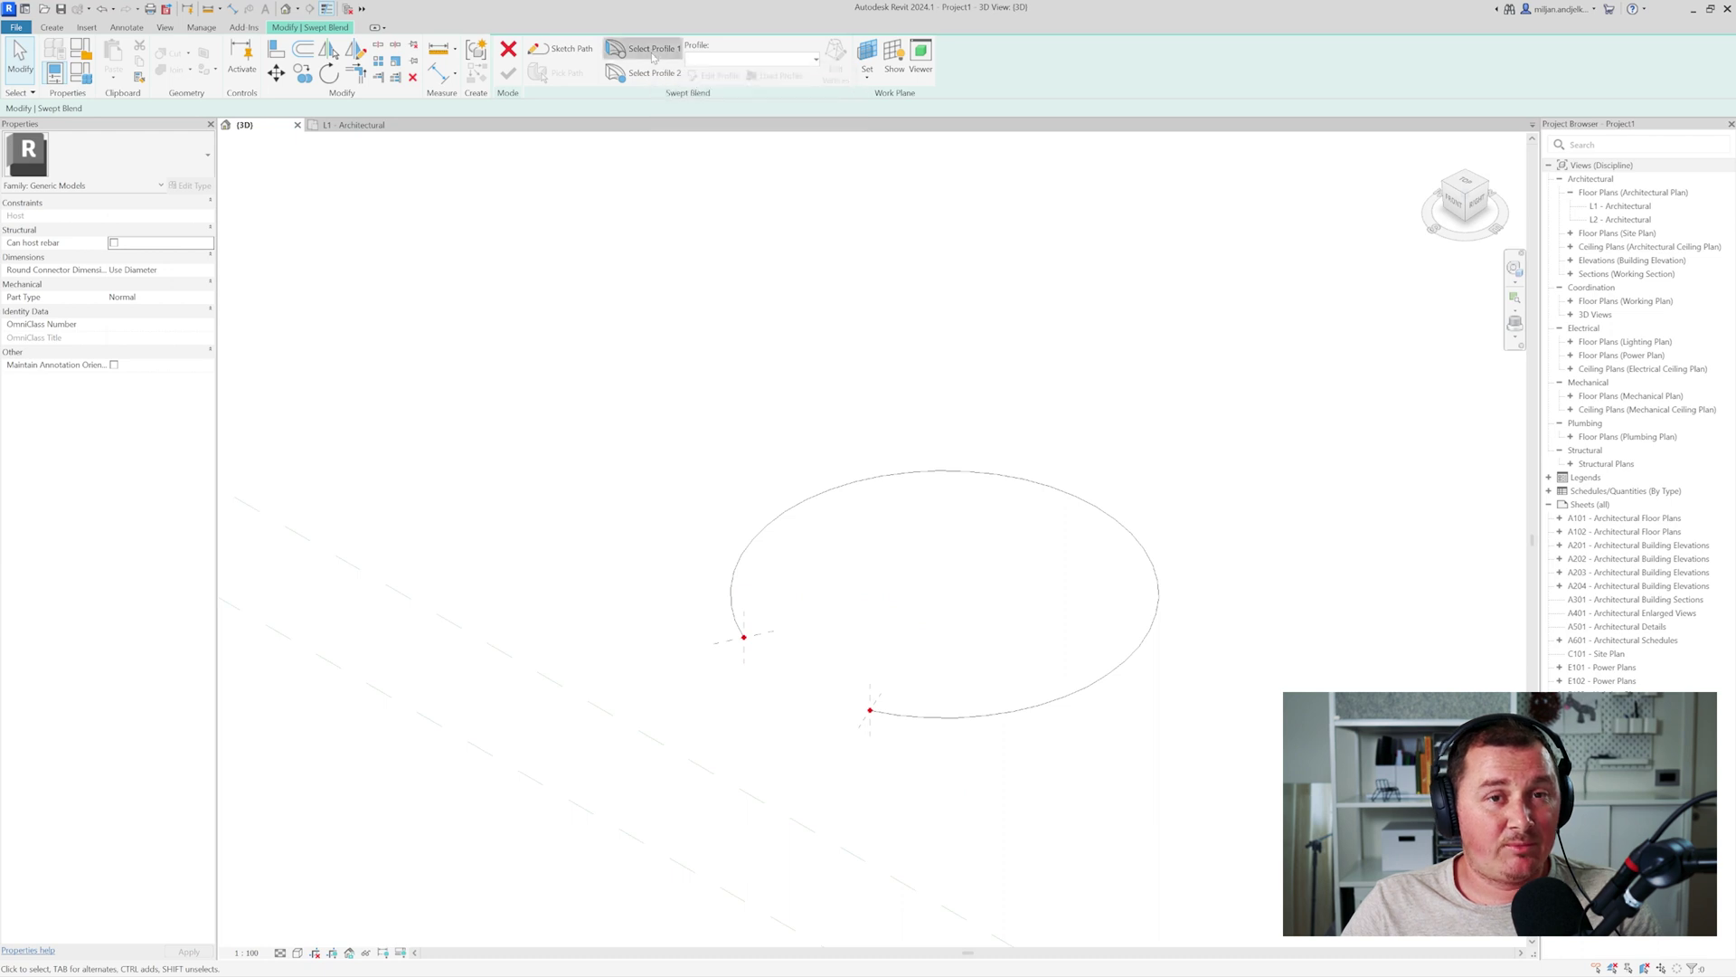
{"action": "scroll", "coordinate": [744, 644], "scroll_direction": "up", "scroll_amount": 3}
{"action": "scroll", "coordinate": [744, 646], "scroll_direction": "up", "scroll_amount": 2}
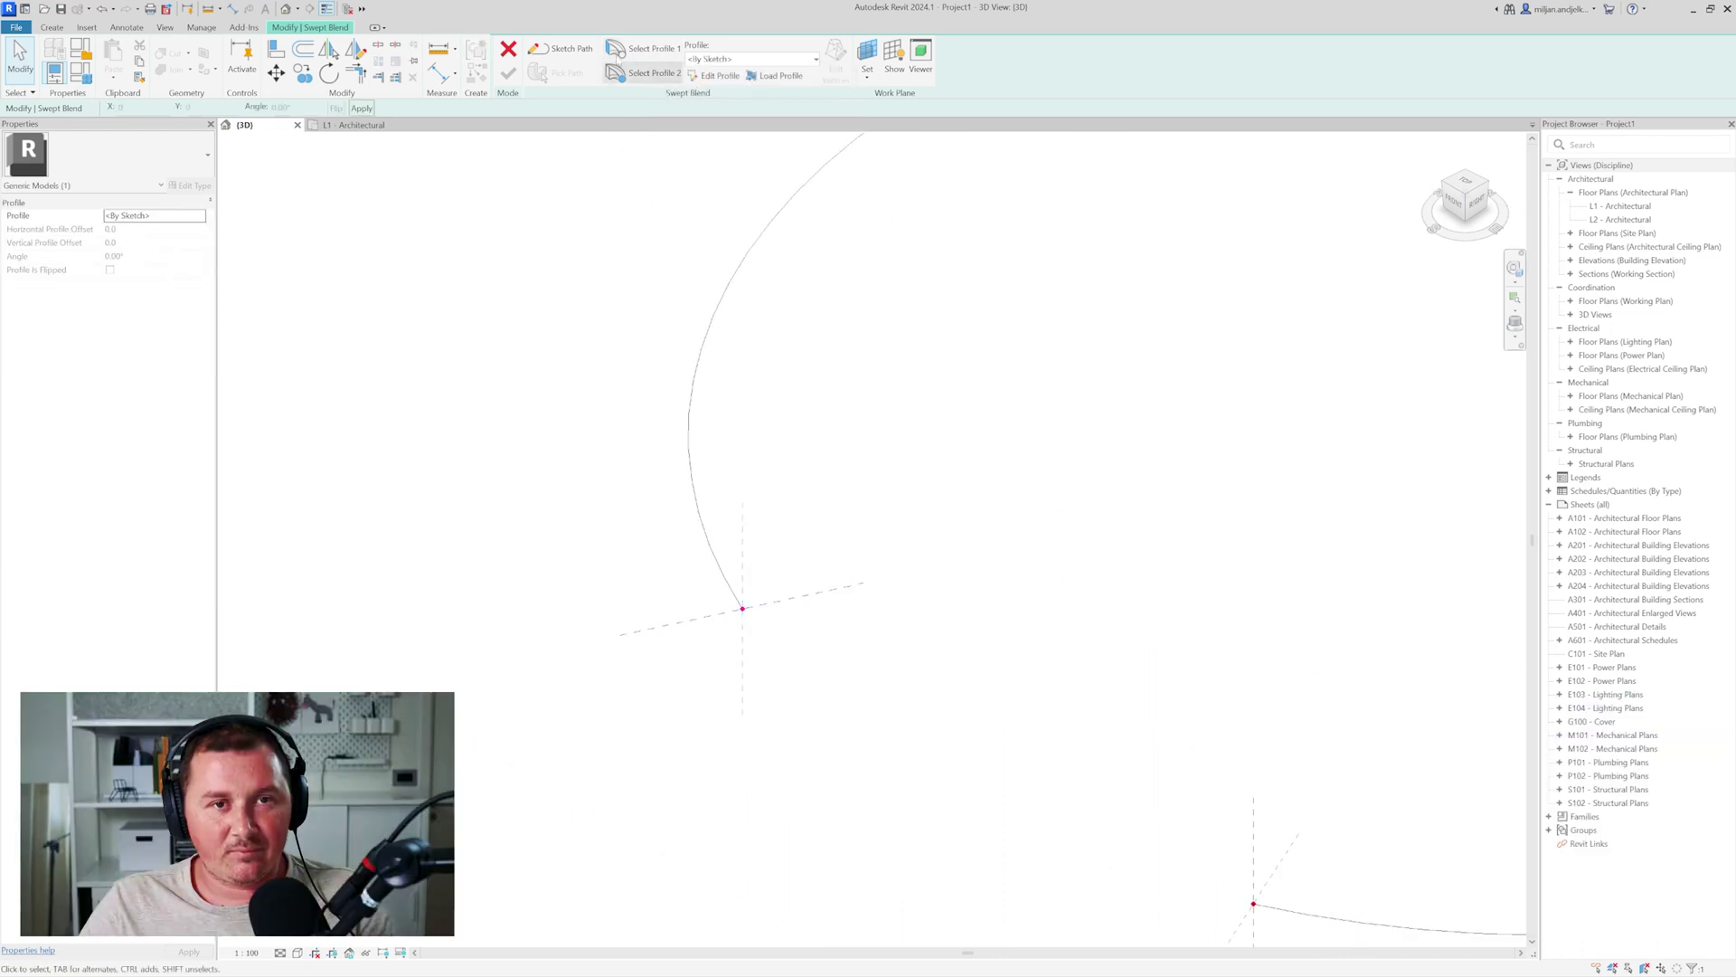
- Edit the first profile, picking lines offset 50 on both sides of the vertical reference line and one on the horizontal reference at offset 0
{"action": "left_click", "coordinate": [715, 79]}
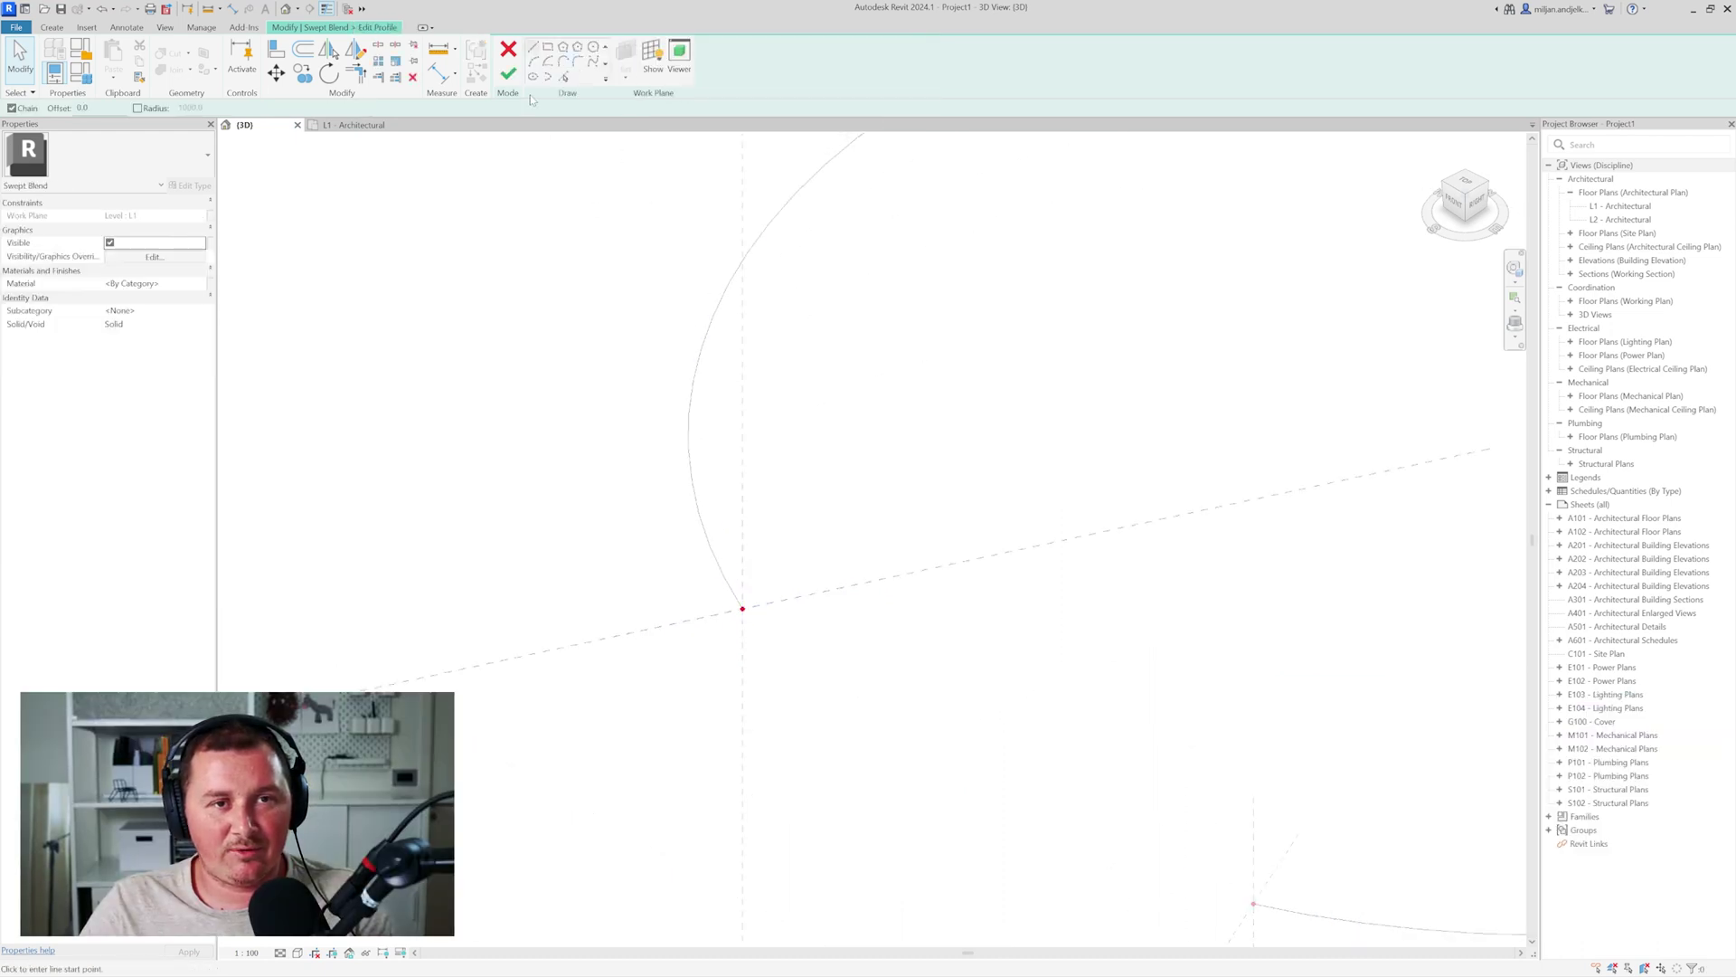
{"action": "left_click", "coordinate": [564, 76]}
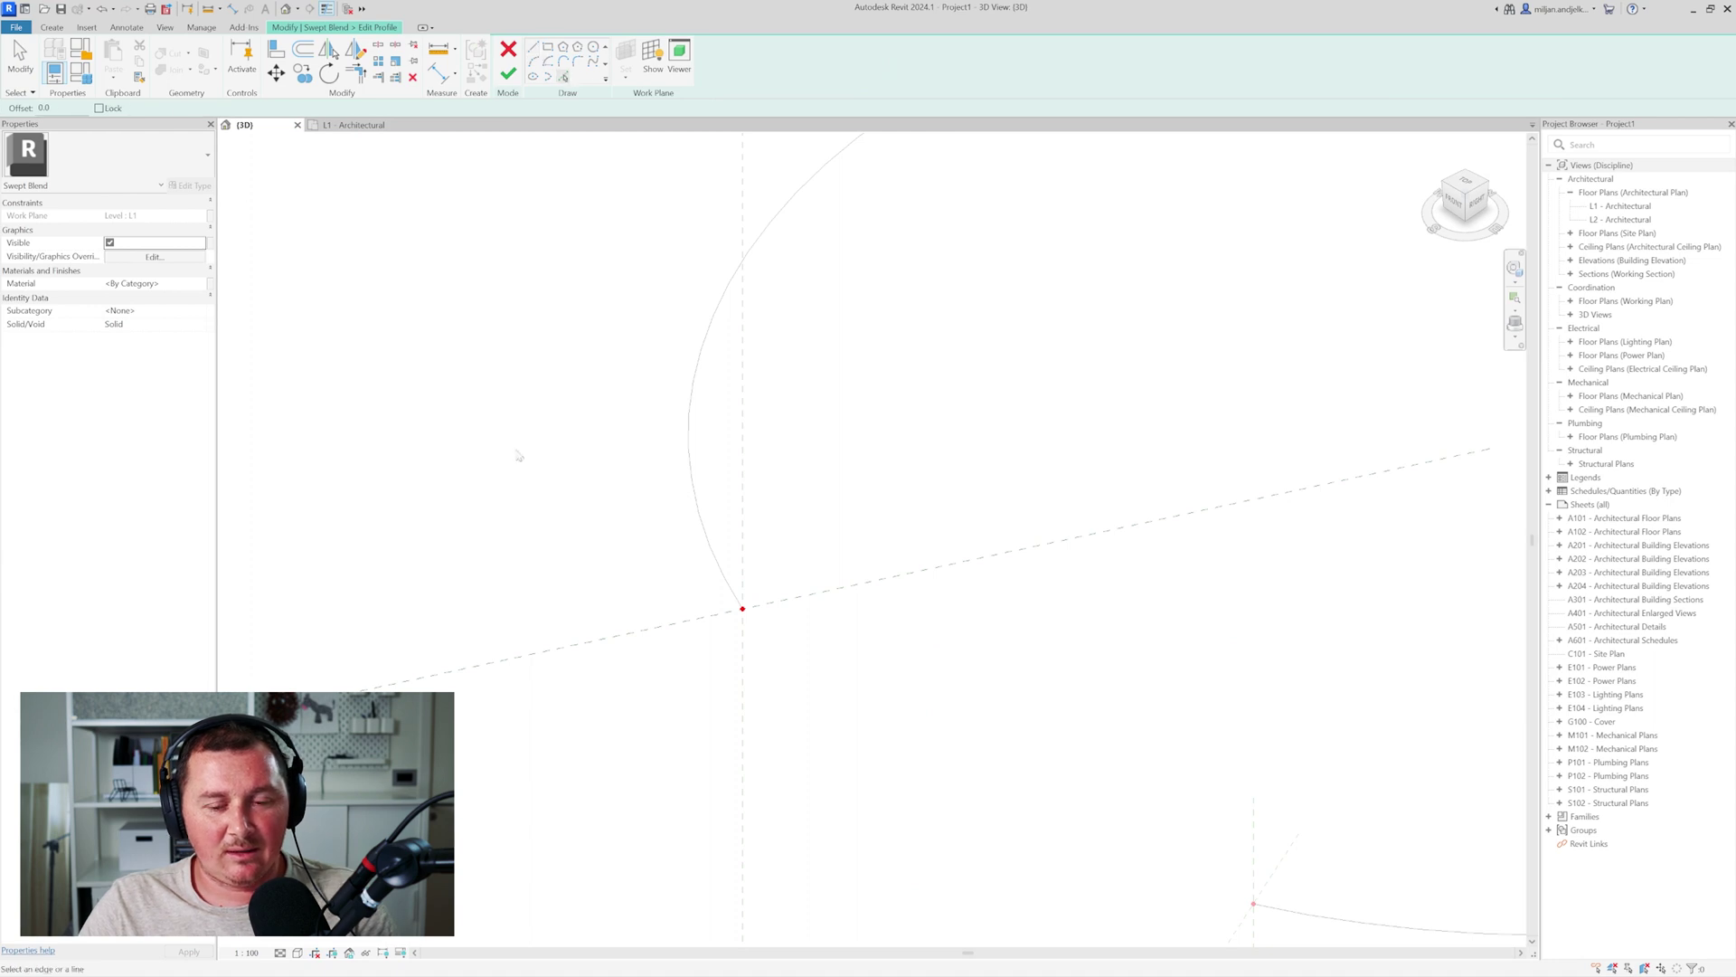
{"action": "left_click_drag", "start_coordinate": [61, 108], "coordinate": [26, 111]}
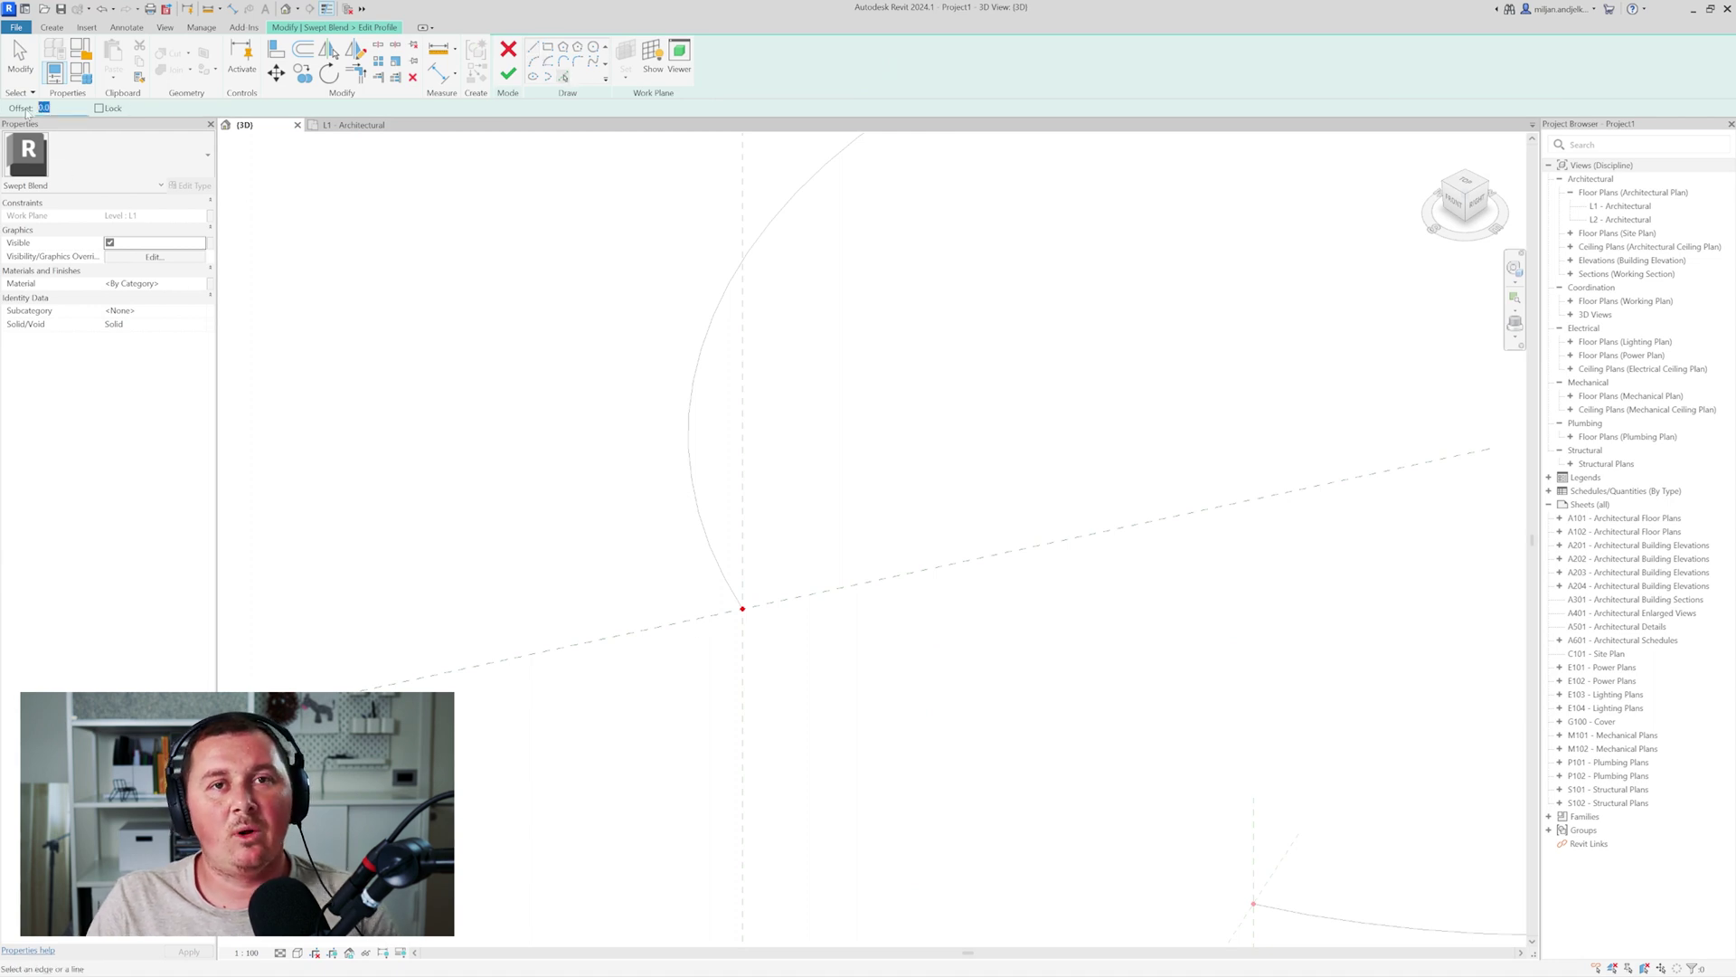
{"action": "type", "text": "50"}
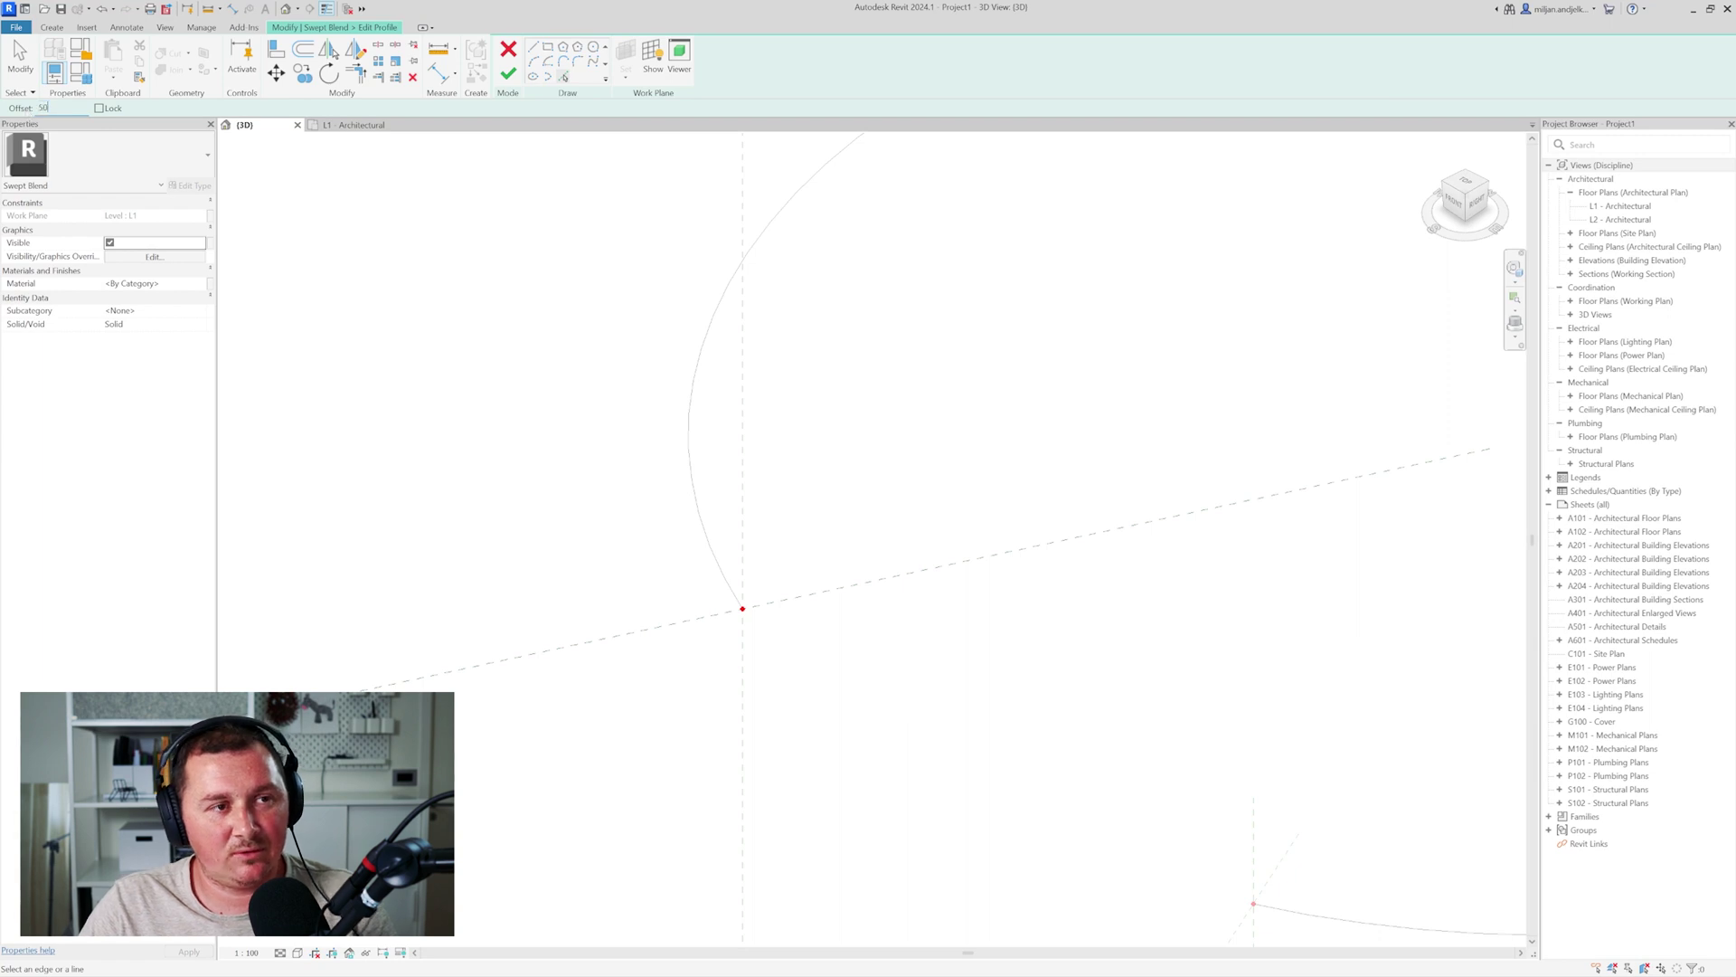
{"action": "key", "text": "Return"}
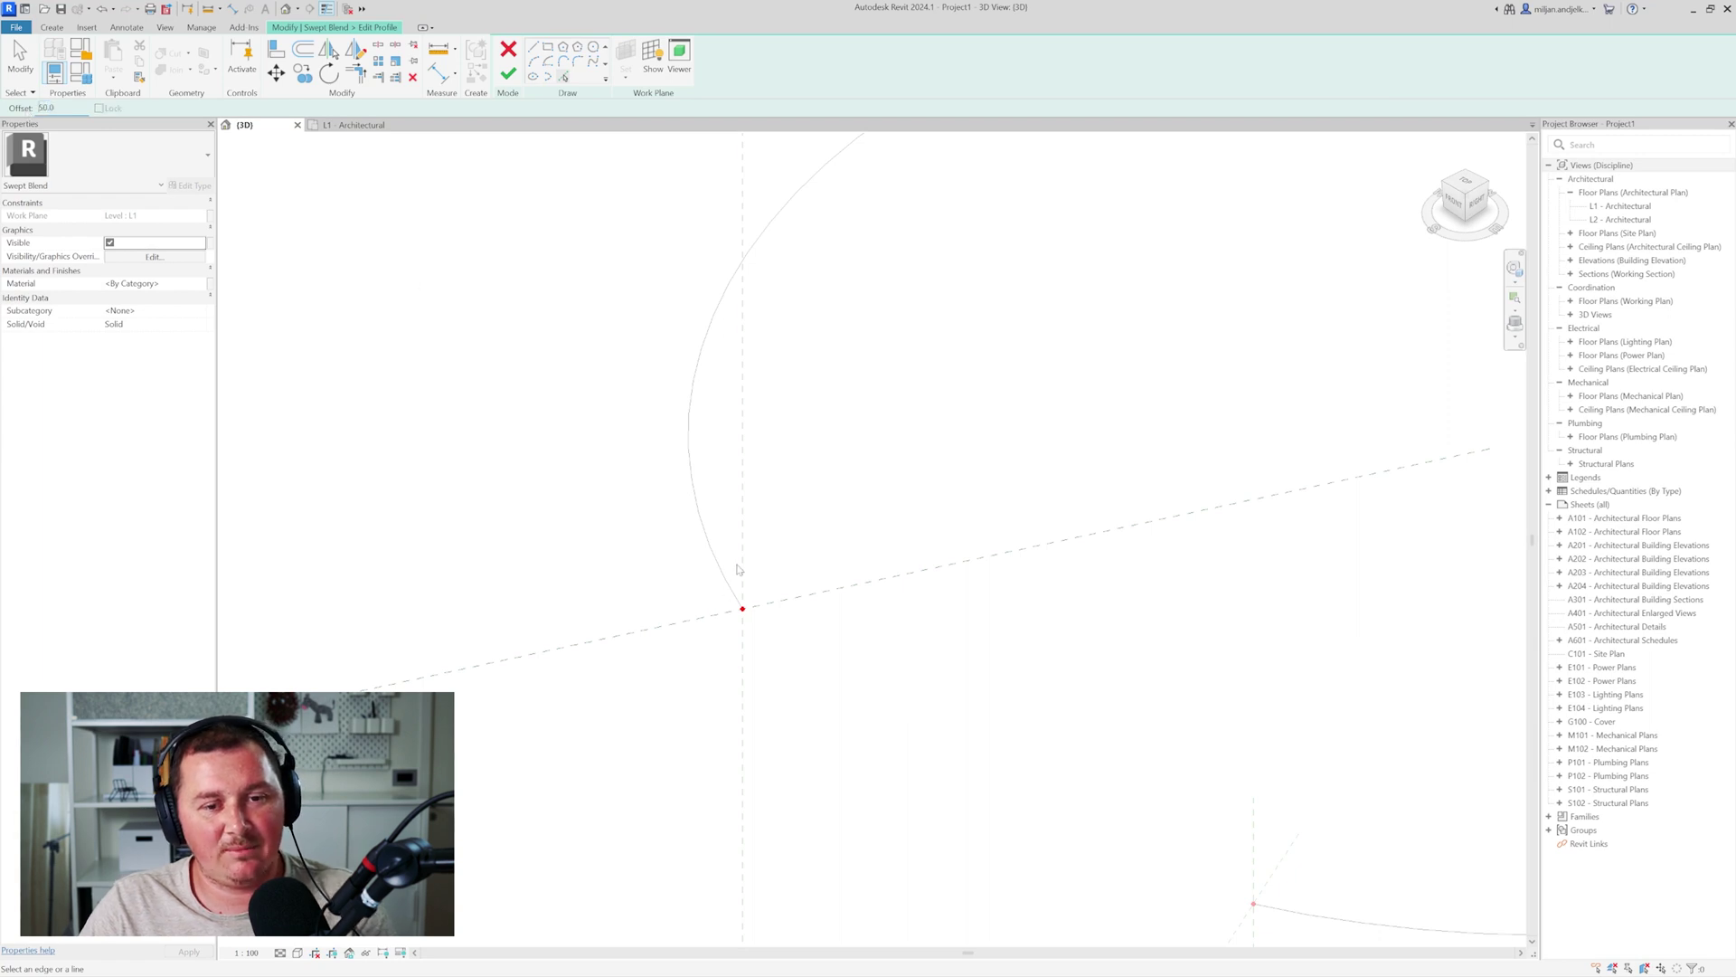
{"action": "left_click", "coordinate": [744, 570]}
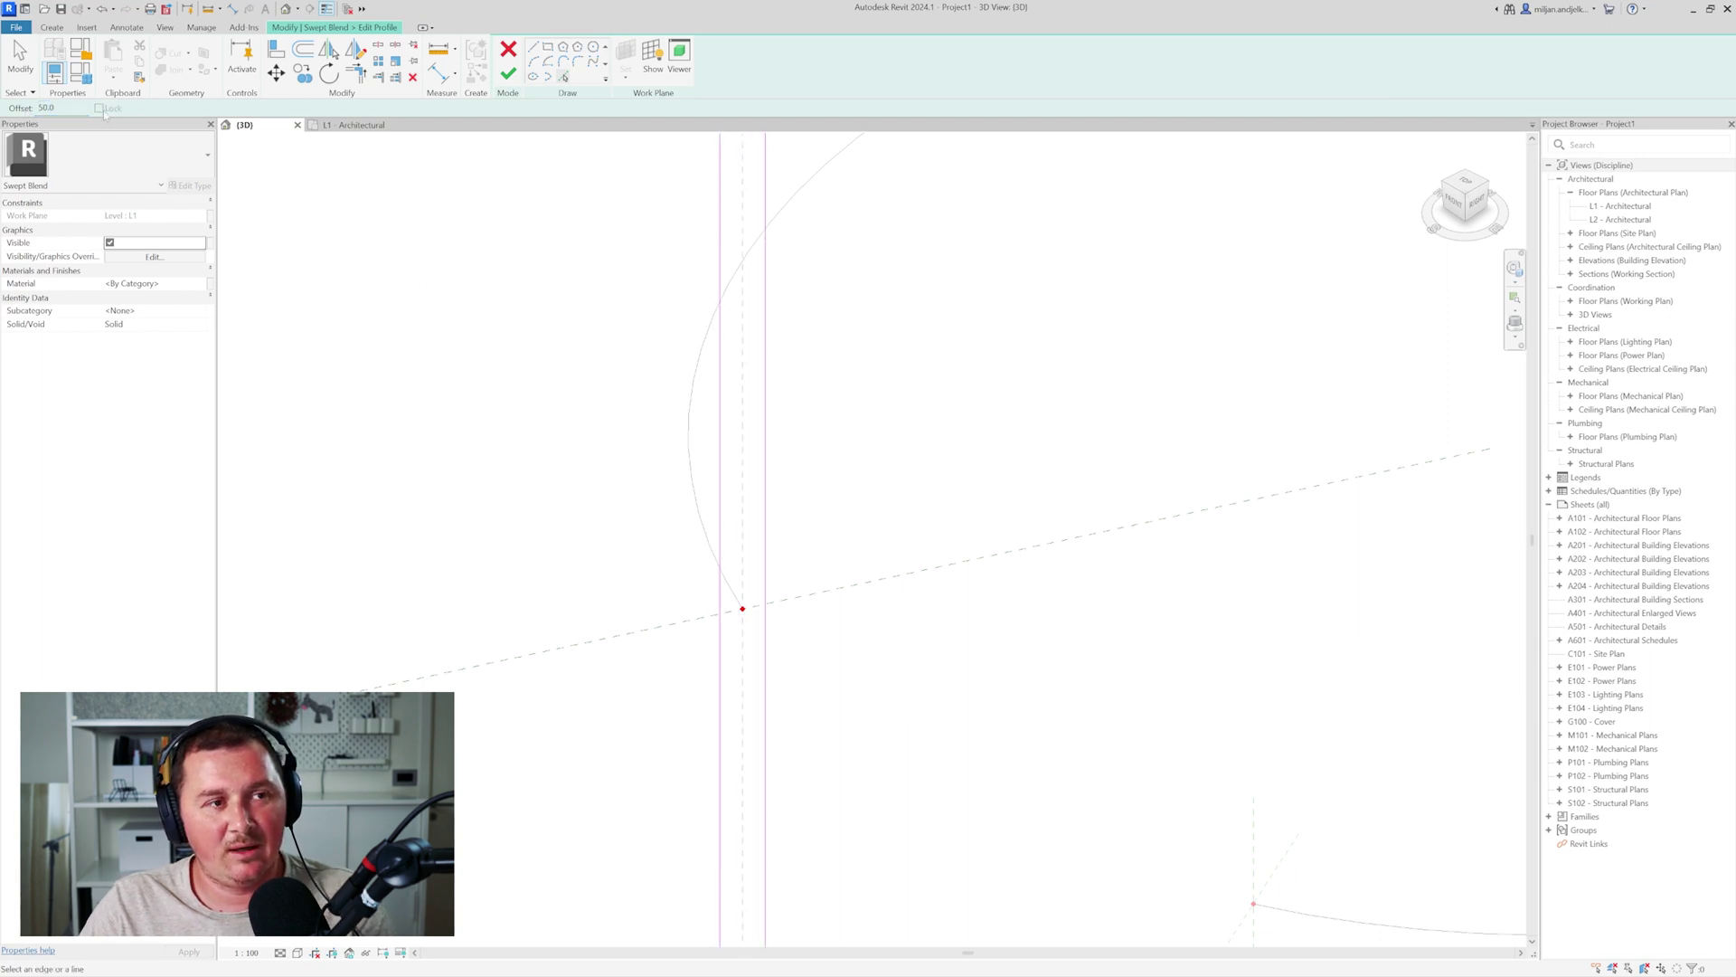
{"action": "type", "text": "0"}
{"action": "key", "text": "Return"}
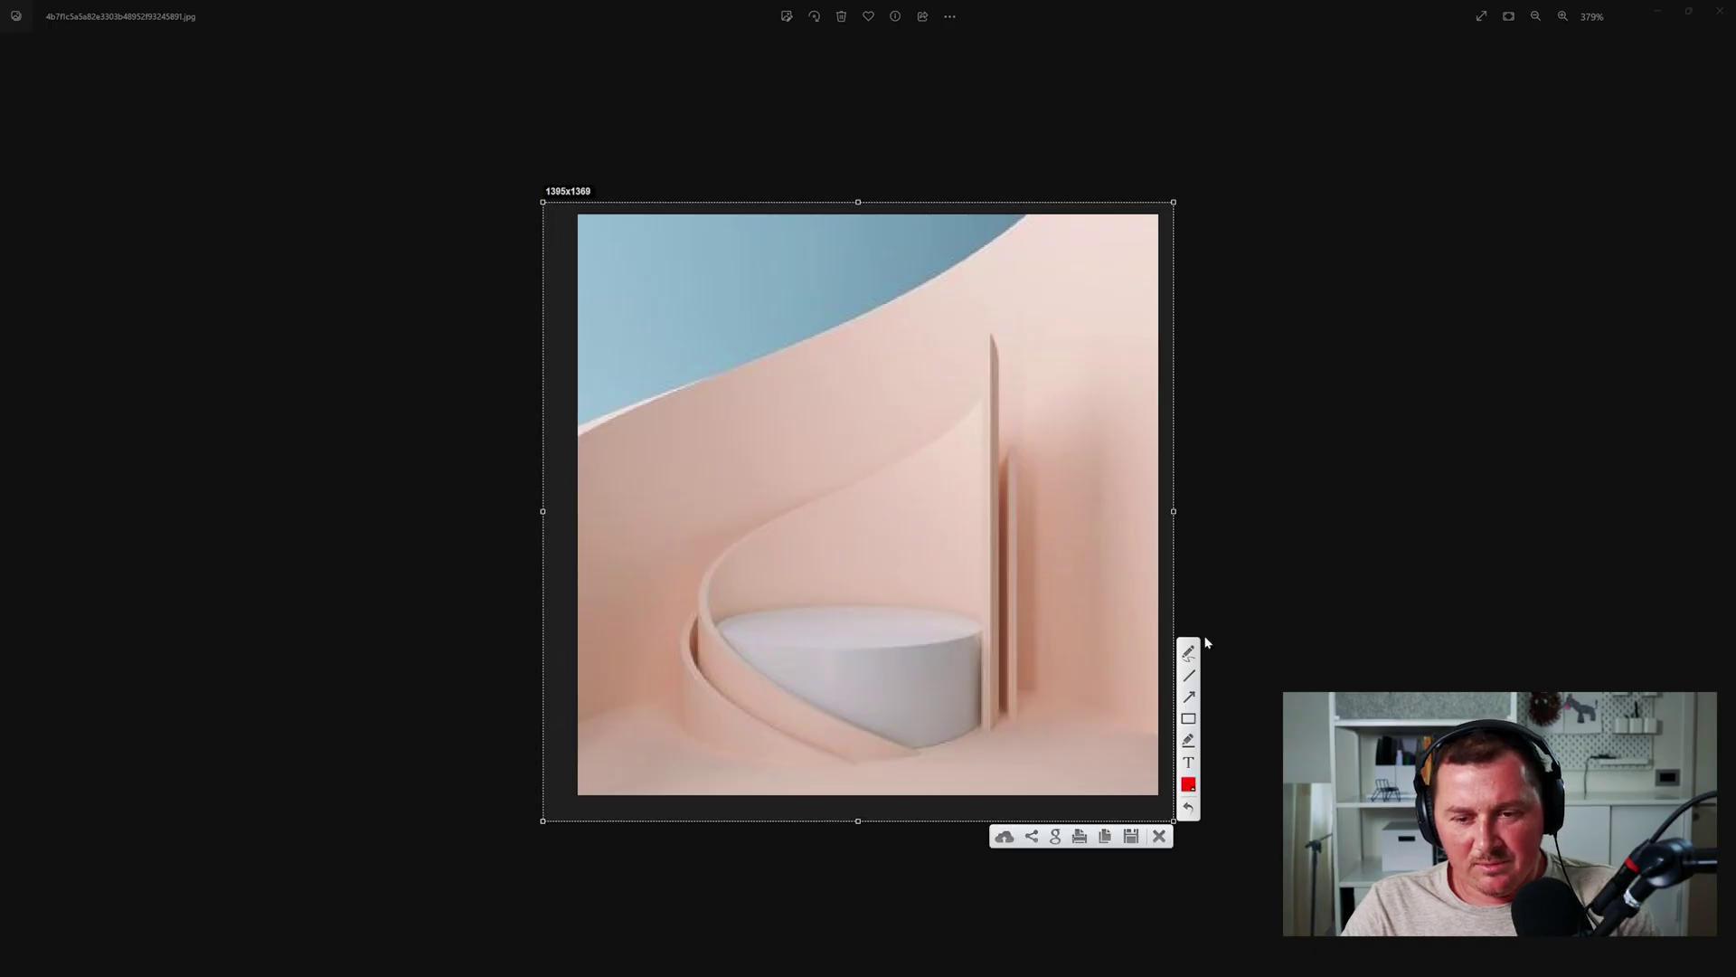
- Examine the low starting end of the curved wall in the reference image, marking it on a screen capture
{"action": "left_click_drag", "start_coordinate": [857, 769], "coordinate": [851, 769]}
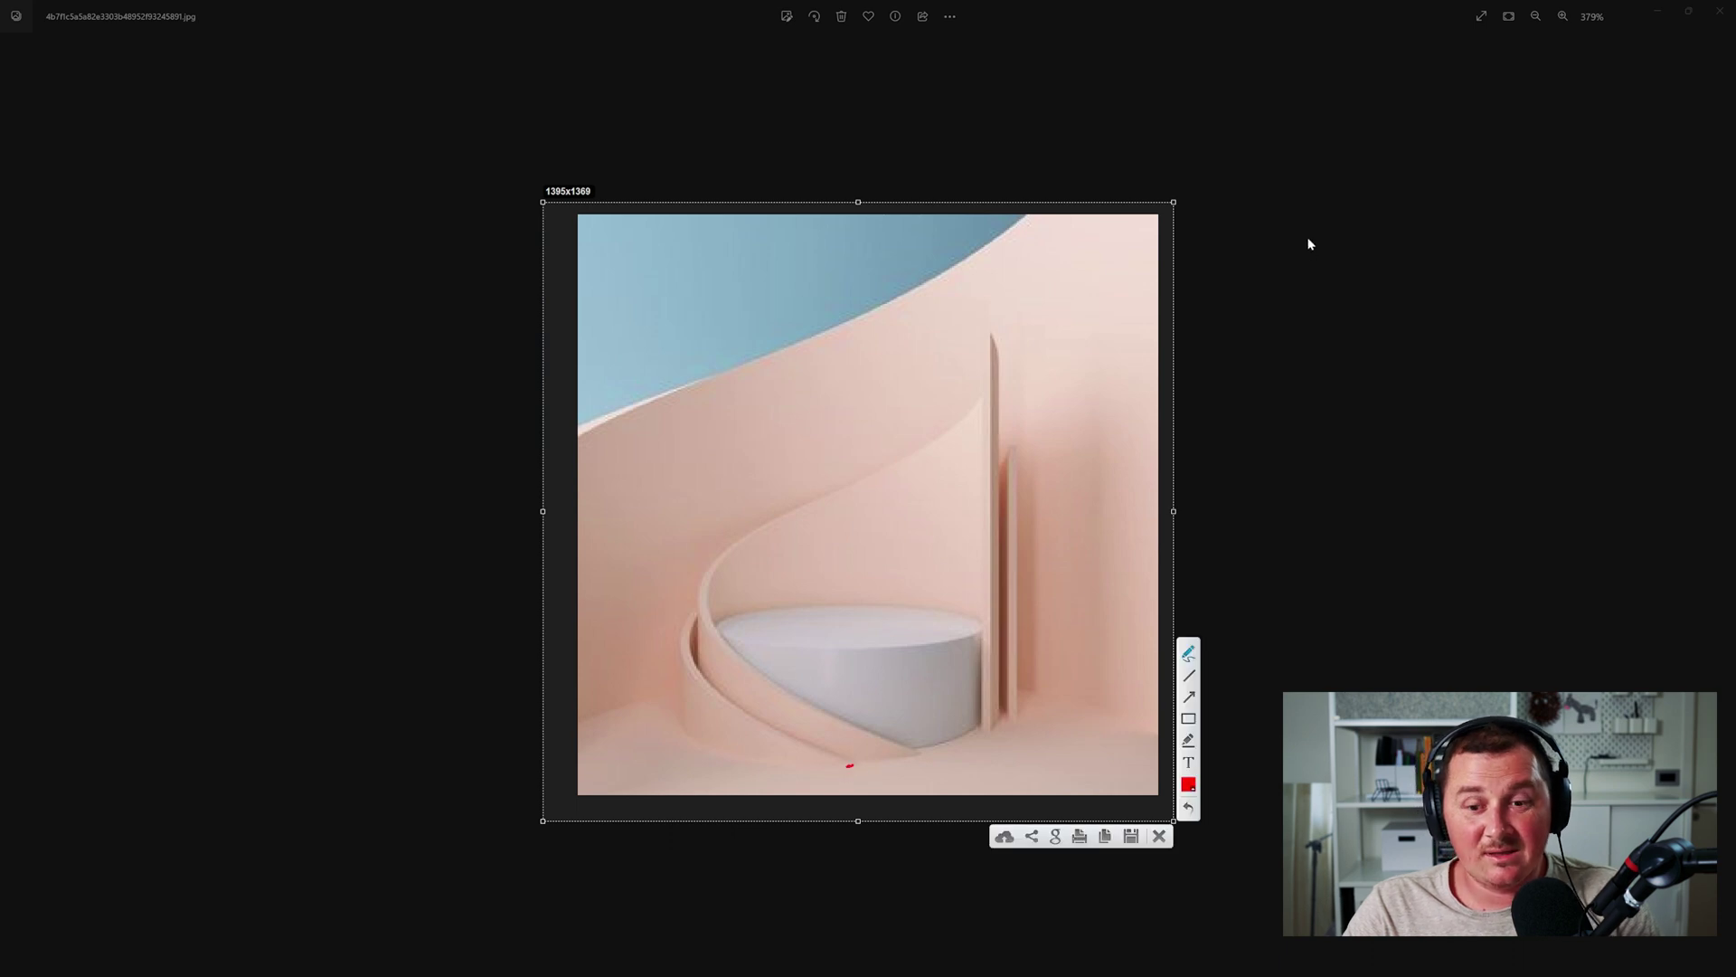
{"action": "left_click", "coordinate": [1166, 835]}
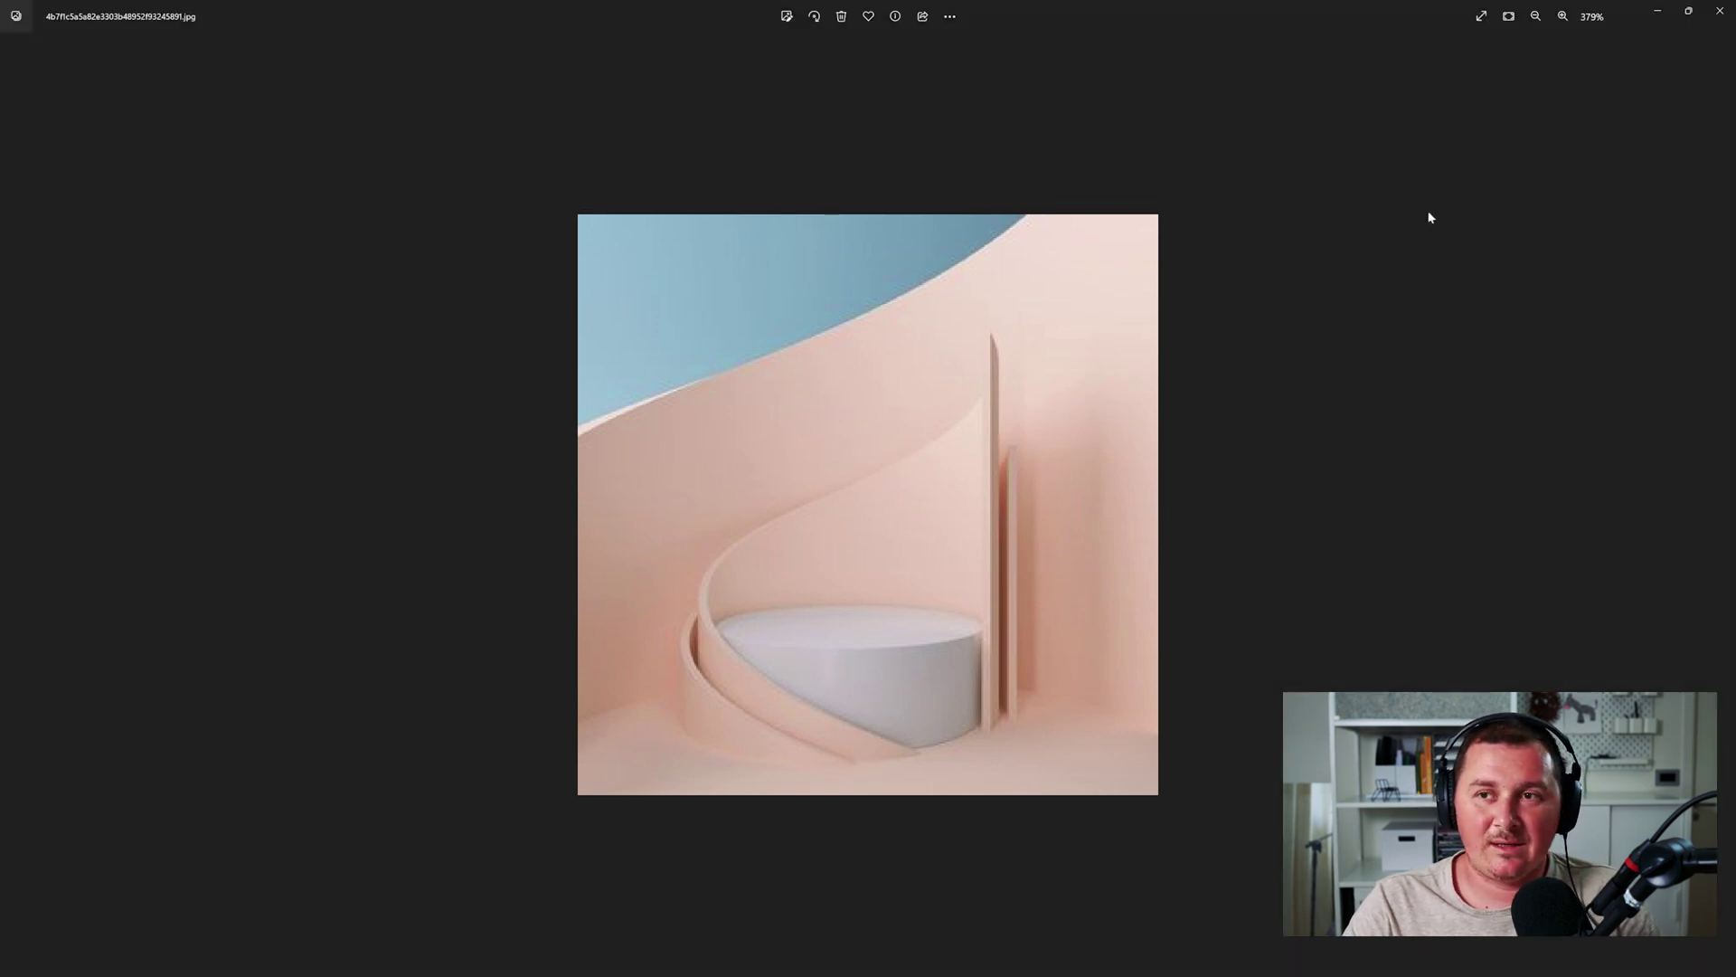
{"action": "left_click", "coordinate": [1656, 11]}
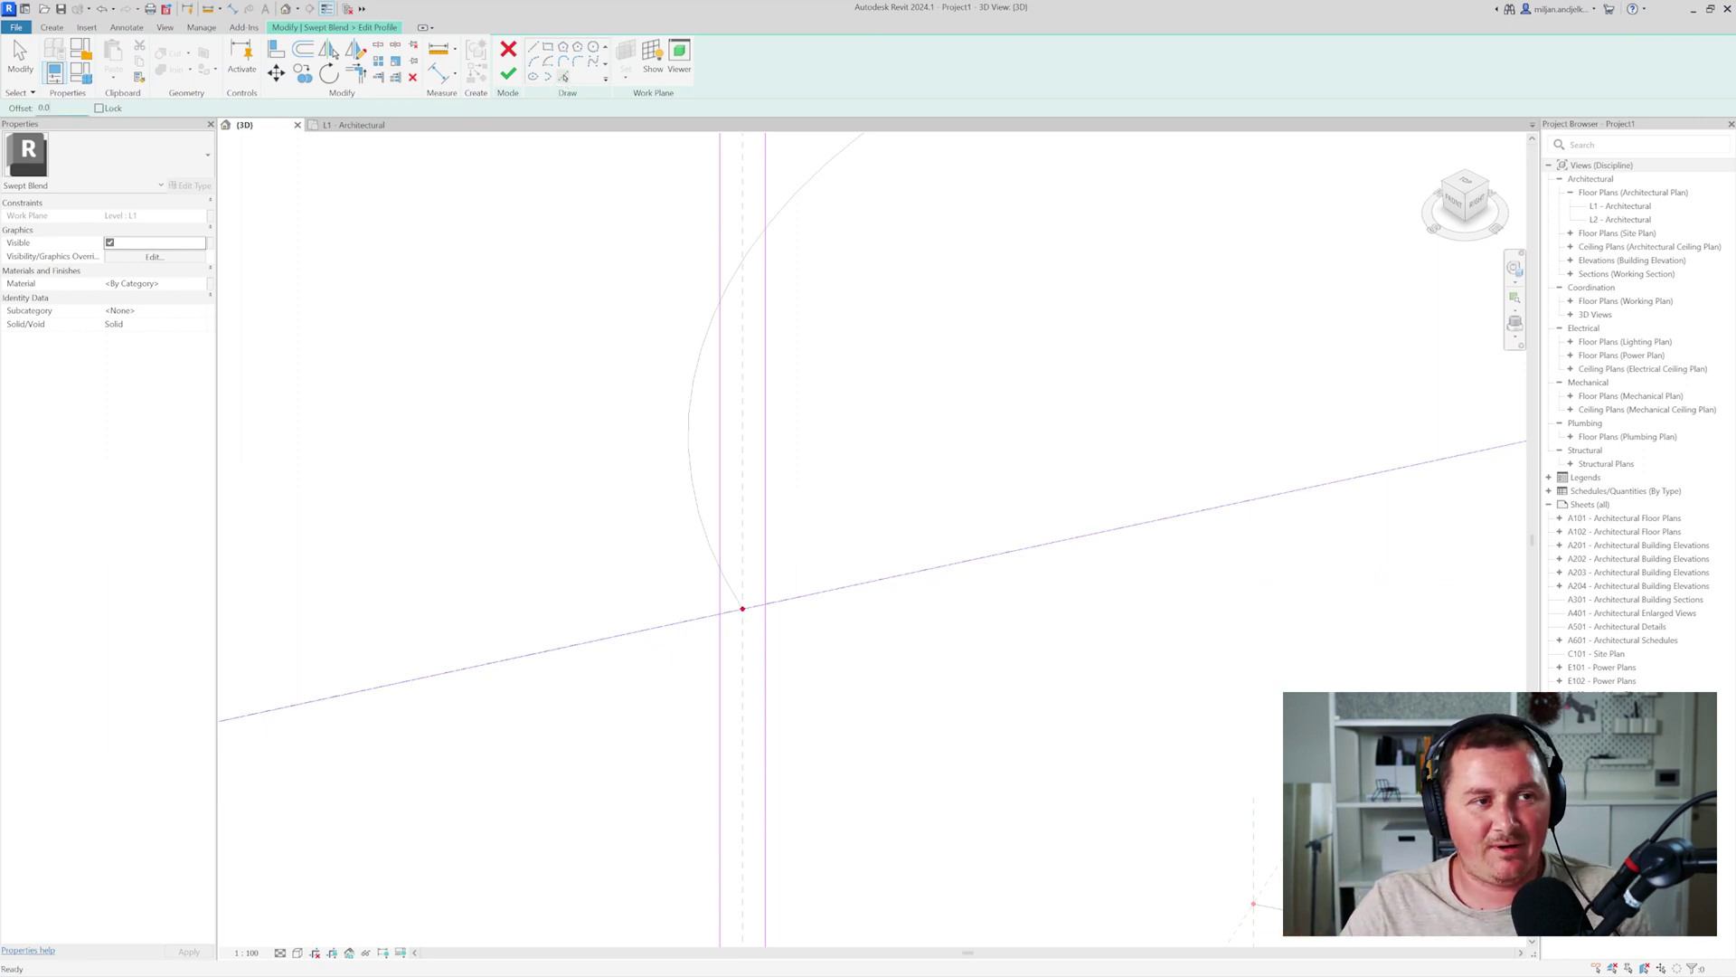
- Add a line offset 5 above the profile's base line and trim the four lines into a closed thin rectangle
{"action": "middle_click_drag", "start_coordinate": [721, 613], "coordinate": [701, 611], "text": "shift"}
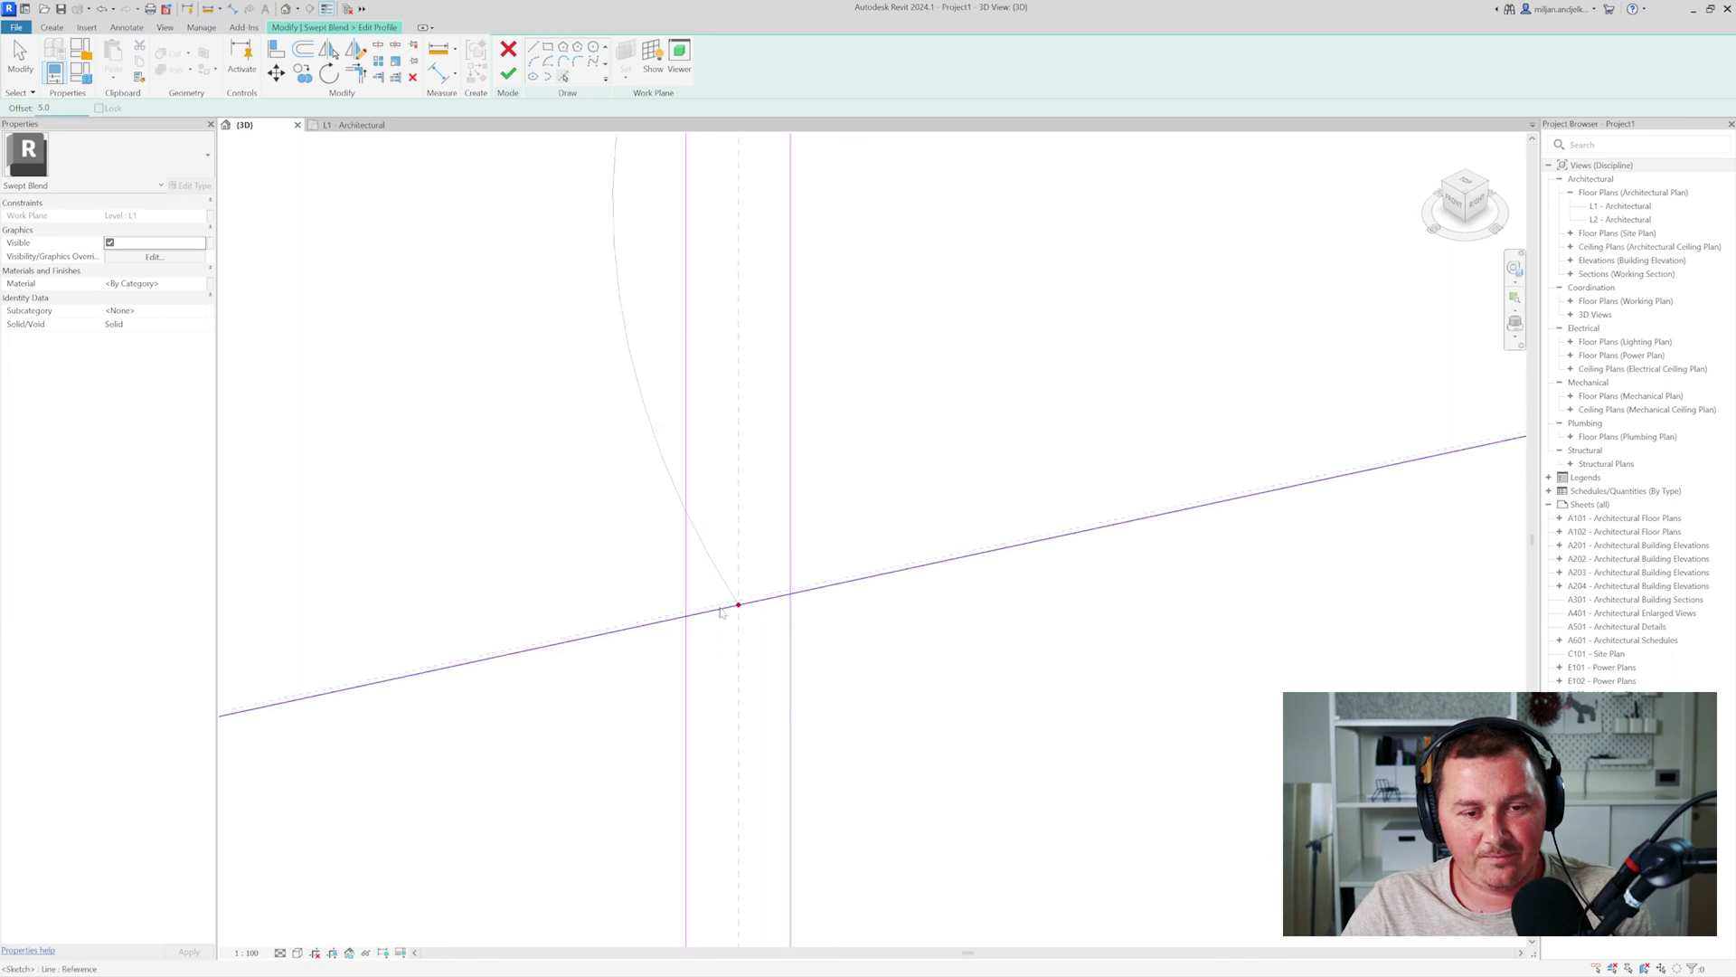
{"action": "scroll", "coordinate": [694, 546], "scroll_direction": "up", "scroll_amount": 2}
{"action": "key", "text": "t"}
{"action": "key", "text": "r"}
{"action": "scroll", "coordinate": [702, 668], "scroll_direction": "up", "scroll_amount": 4}
{"action": "left_click", "coordinate": [680, 713]}
{"action": "left_click", "coordinate": [665, 723]}
{"action": "left_click", "coordinate": [665, 722]}
{"action": "left_click", "coordinate": [680, 723]}
{"action": "left_click", "coordinate": [682, 723]}
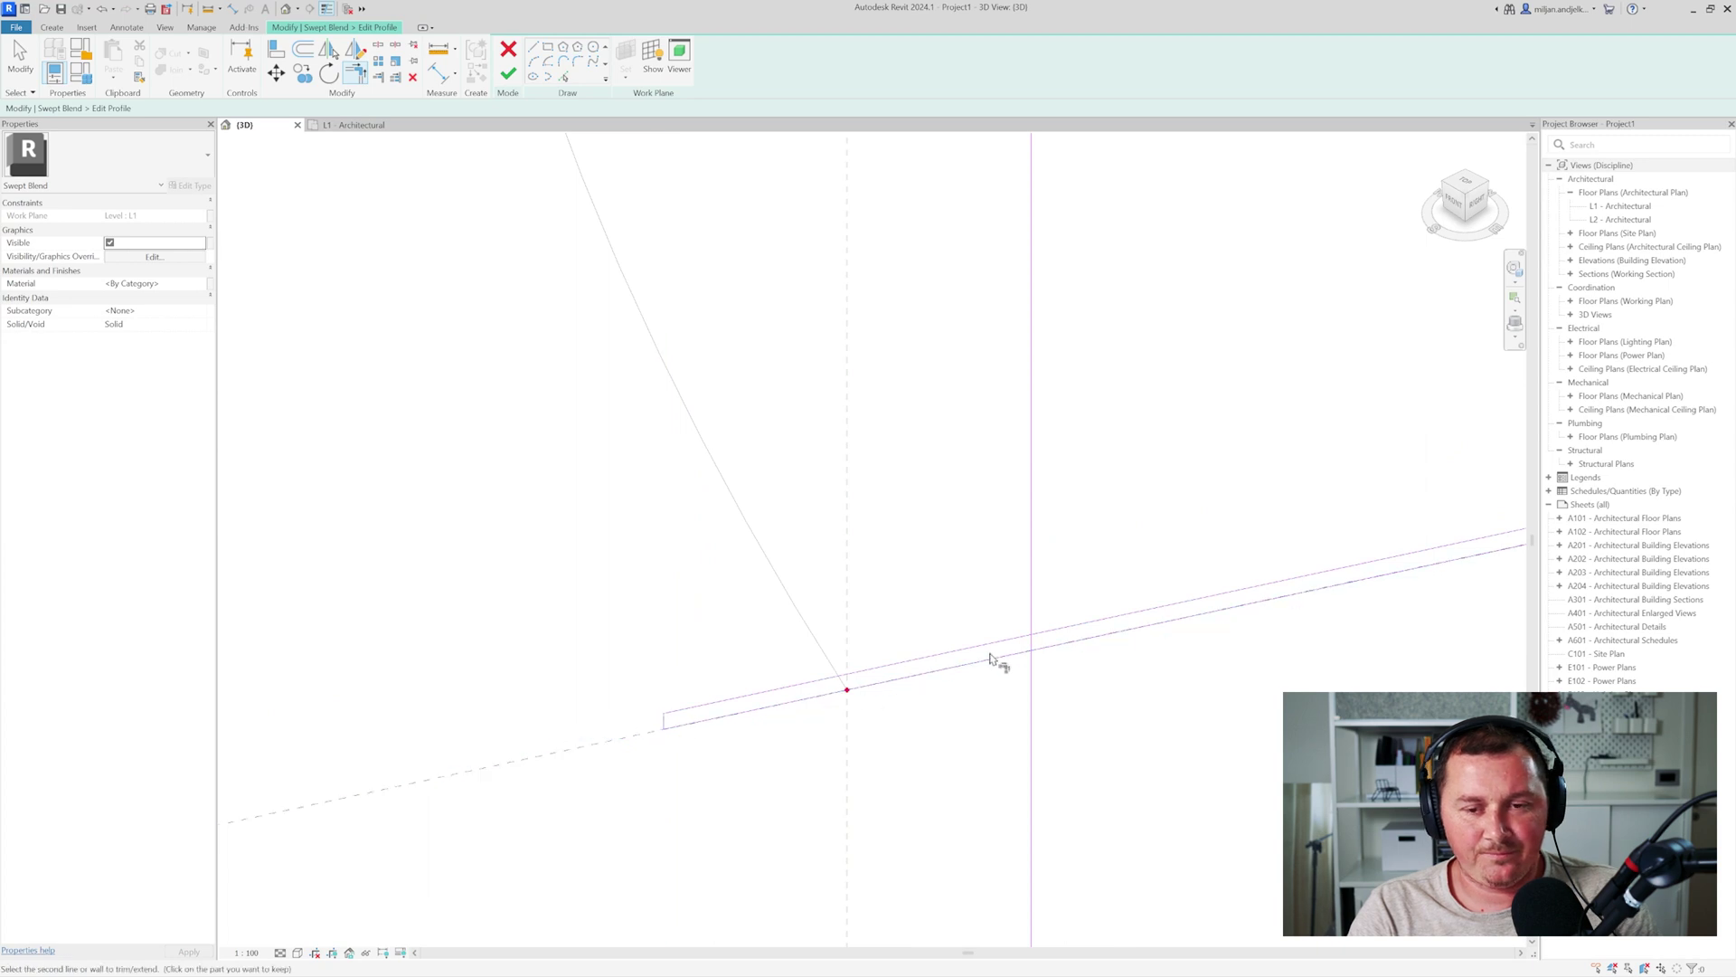
{"action": "left_click", "coordinate": [1030, 646]}
{"action": "scroll", "coordinate": [790, 611], "scroll_direction": "down", "scroll_amount": 3}
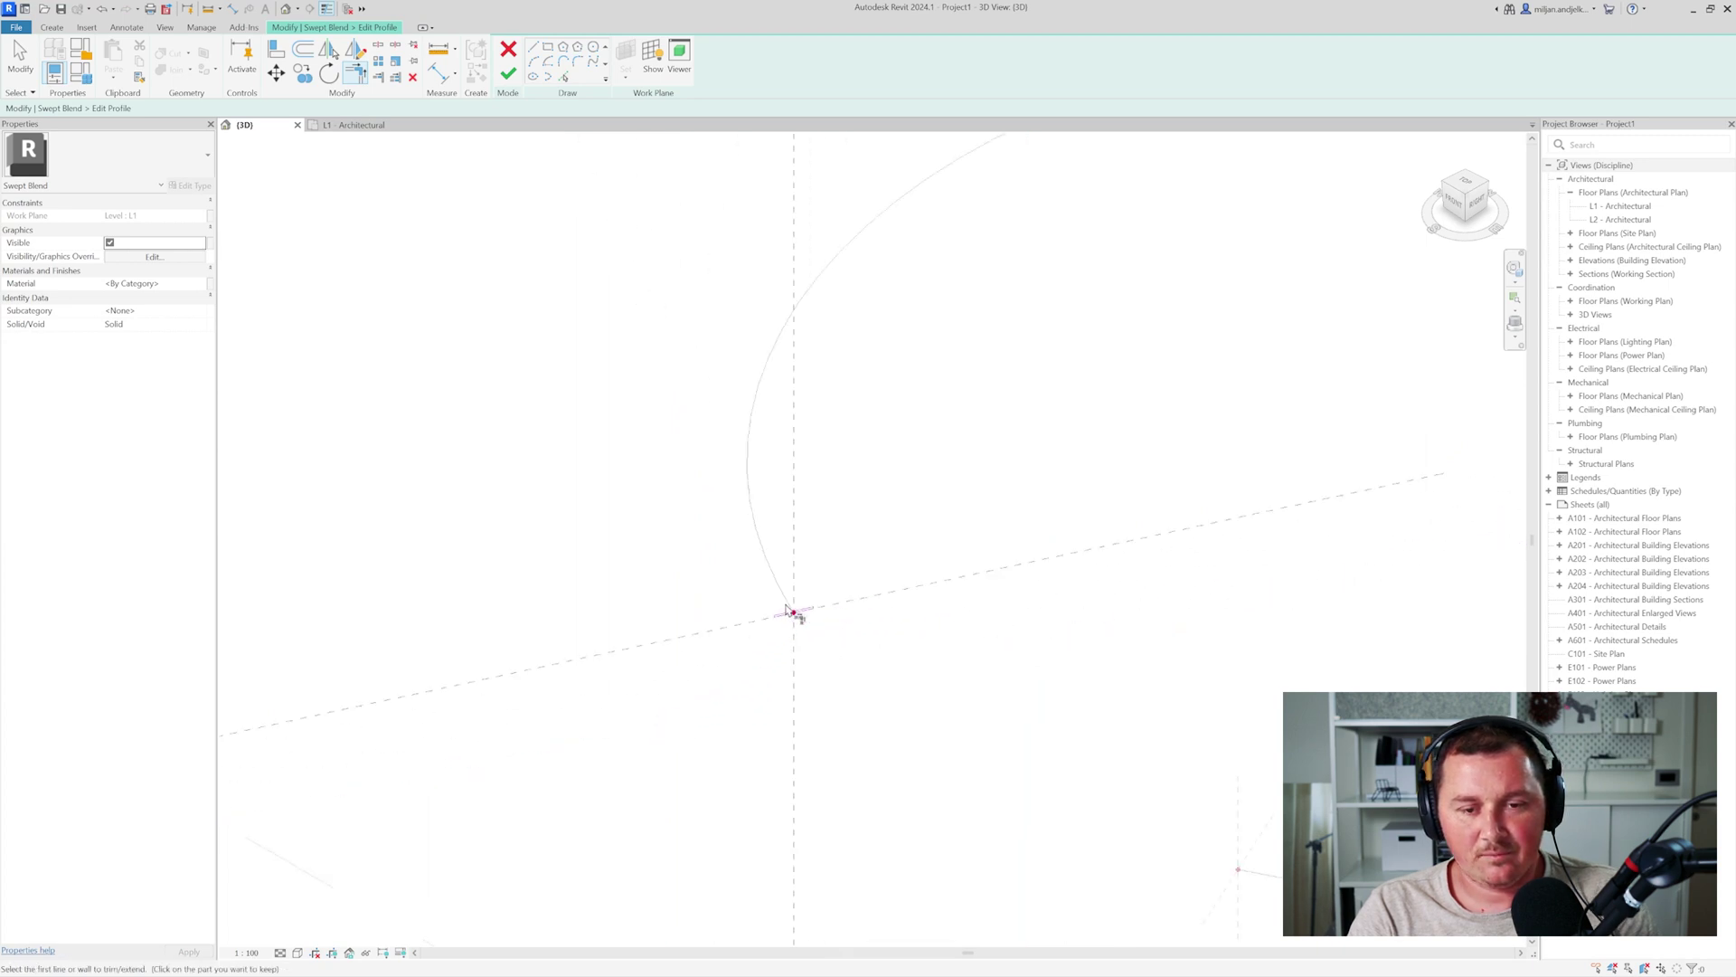
{"action": "scroll", "coordinate": [674, 543], "scroll_direction": "down", "scroll_amount": 2}
{"action": "scroll", "coordinate": [669, 572], "scroll_direction": "up", "scroll_amount": 5}
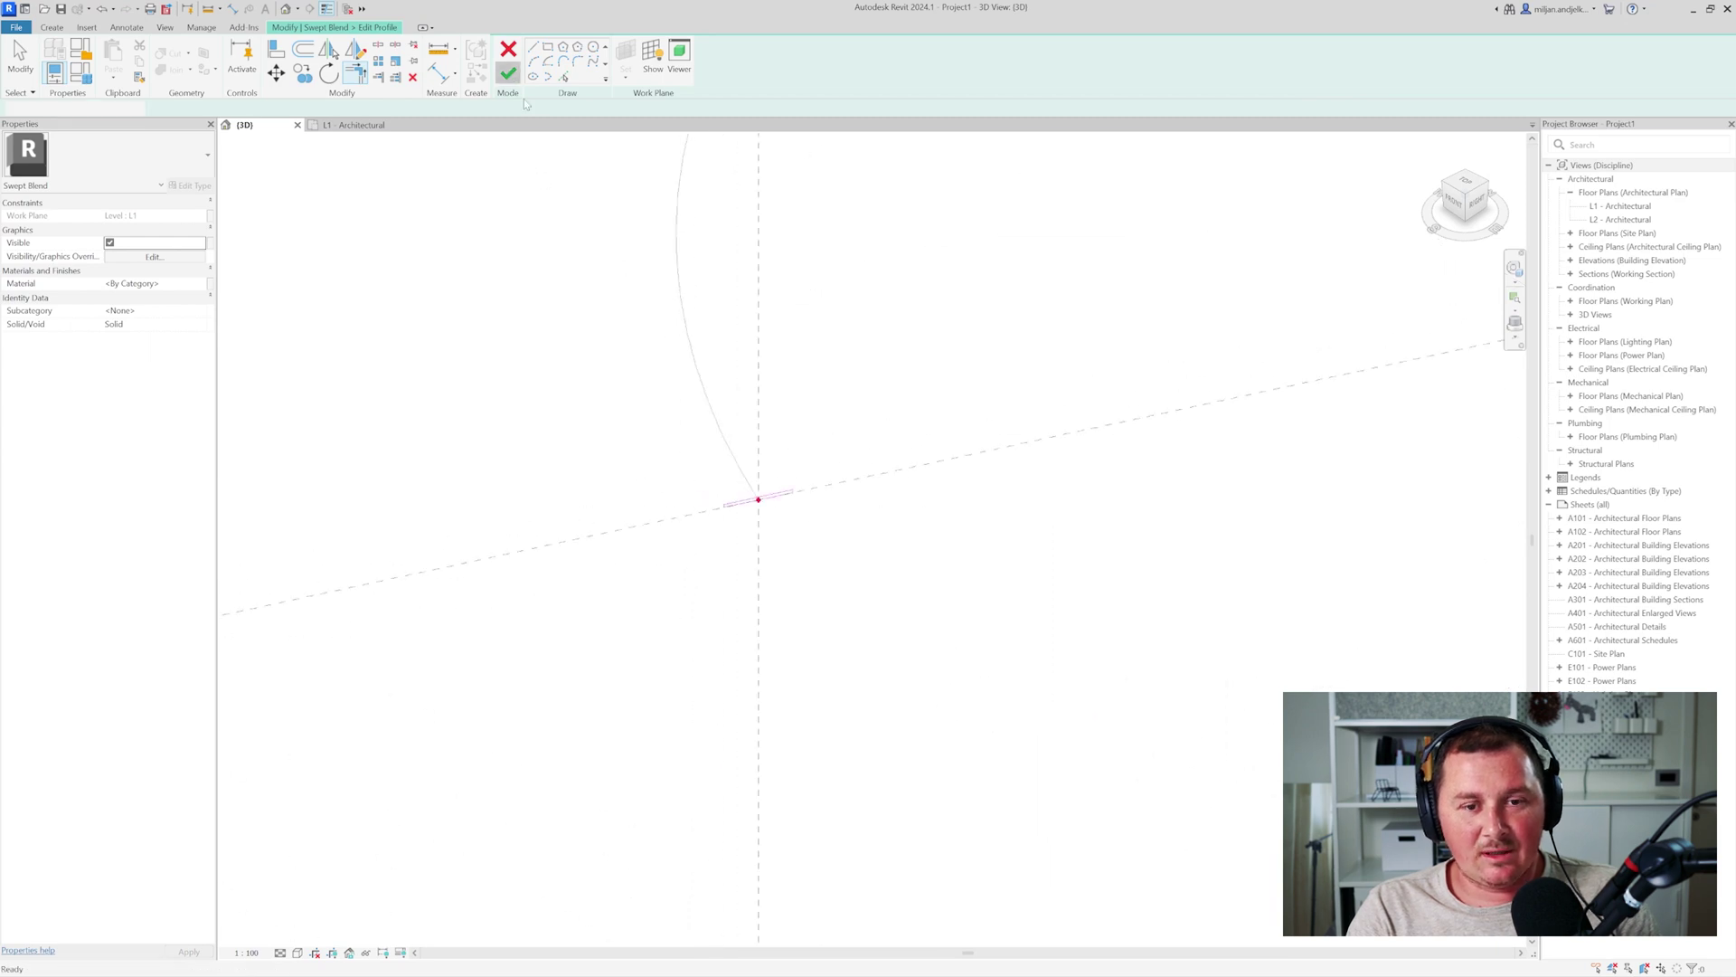
- Finish the first profile and open the swept blend's second profile for editing at the other end of the path
{"action": "left_click", "coordinate": [508, 74]}
{"action": "scroll", "coordinate": [572, 599], "scroll_direction": "down", "scroll_amount": 3}
{"action": "middle_click_drag", "start_coordinate": [572, 599], "coordinate": [794, 508], "text": "shift"}
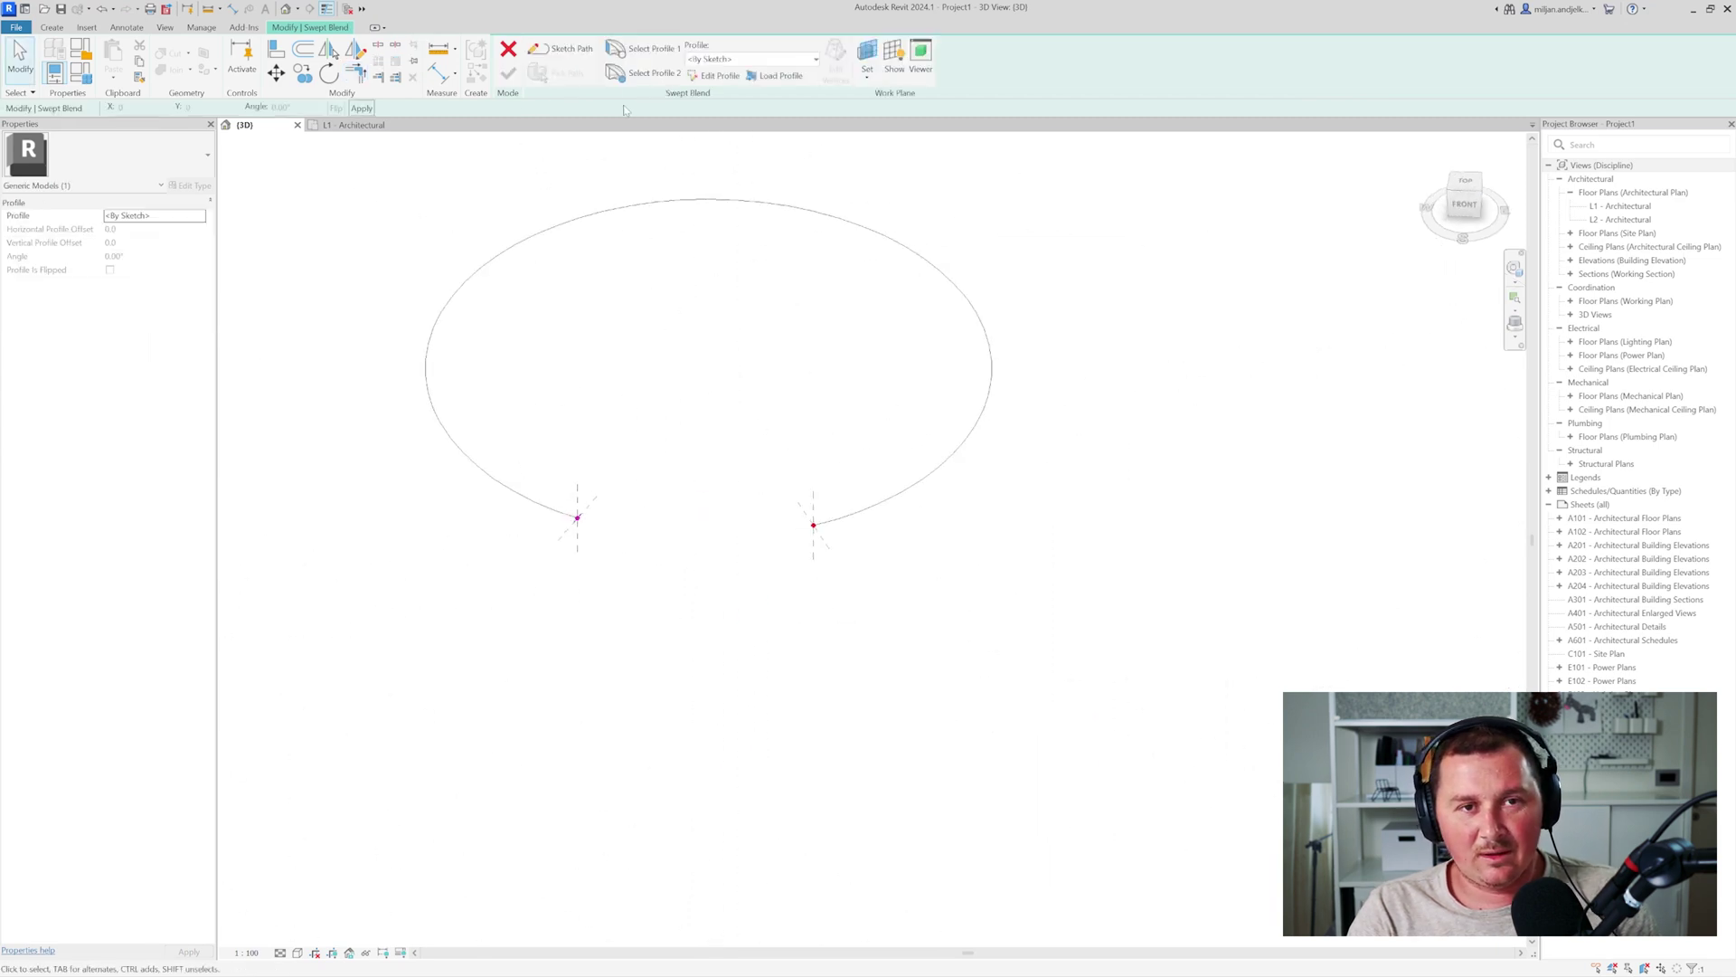
{"action": "left_click", "coordinate": [646, 74]}
{"action": "left_click", "coordinate": [699, 79]}
{"action": "middle_click_drag", "start_coordinate": [669, 534], "coordinate": [783, 483], "text": "shift"}
{"action": "scroll", "coordinate": [783, 479], "scroll_direction": "up", "scroll_amount": 3}
{"action": "middle_click_drag", "start_coordinate": [756, 408], "coordinate": [771, 533]}
- Pick lines offset 50 on both sides of the second profile's vertical reference line
{"action": "left_click", "coordinate": [563, 77]}
{"action": "left_click", "coordinate": [62, 107]}
{"action": "type", "text": "50"}
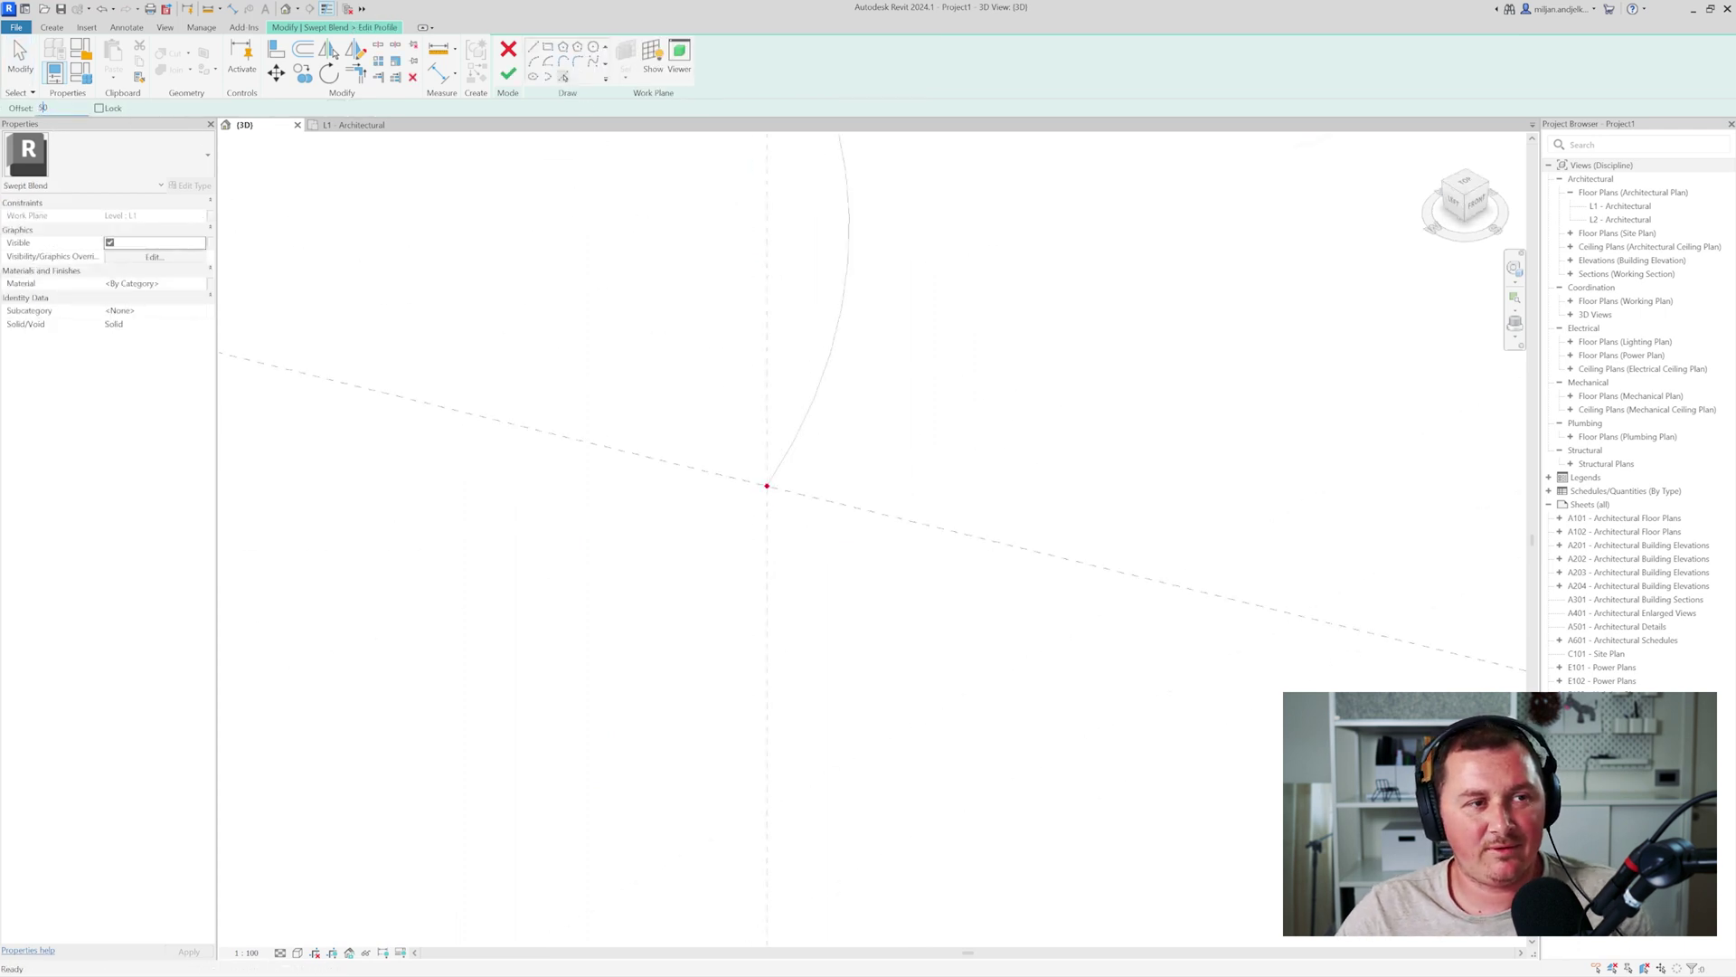
{"action": "left_click", "coordinate": [767, 418]}
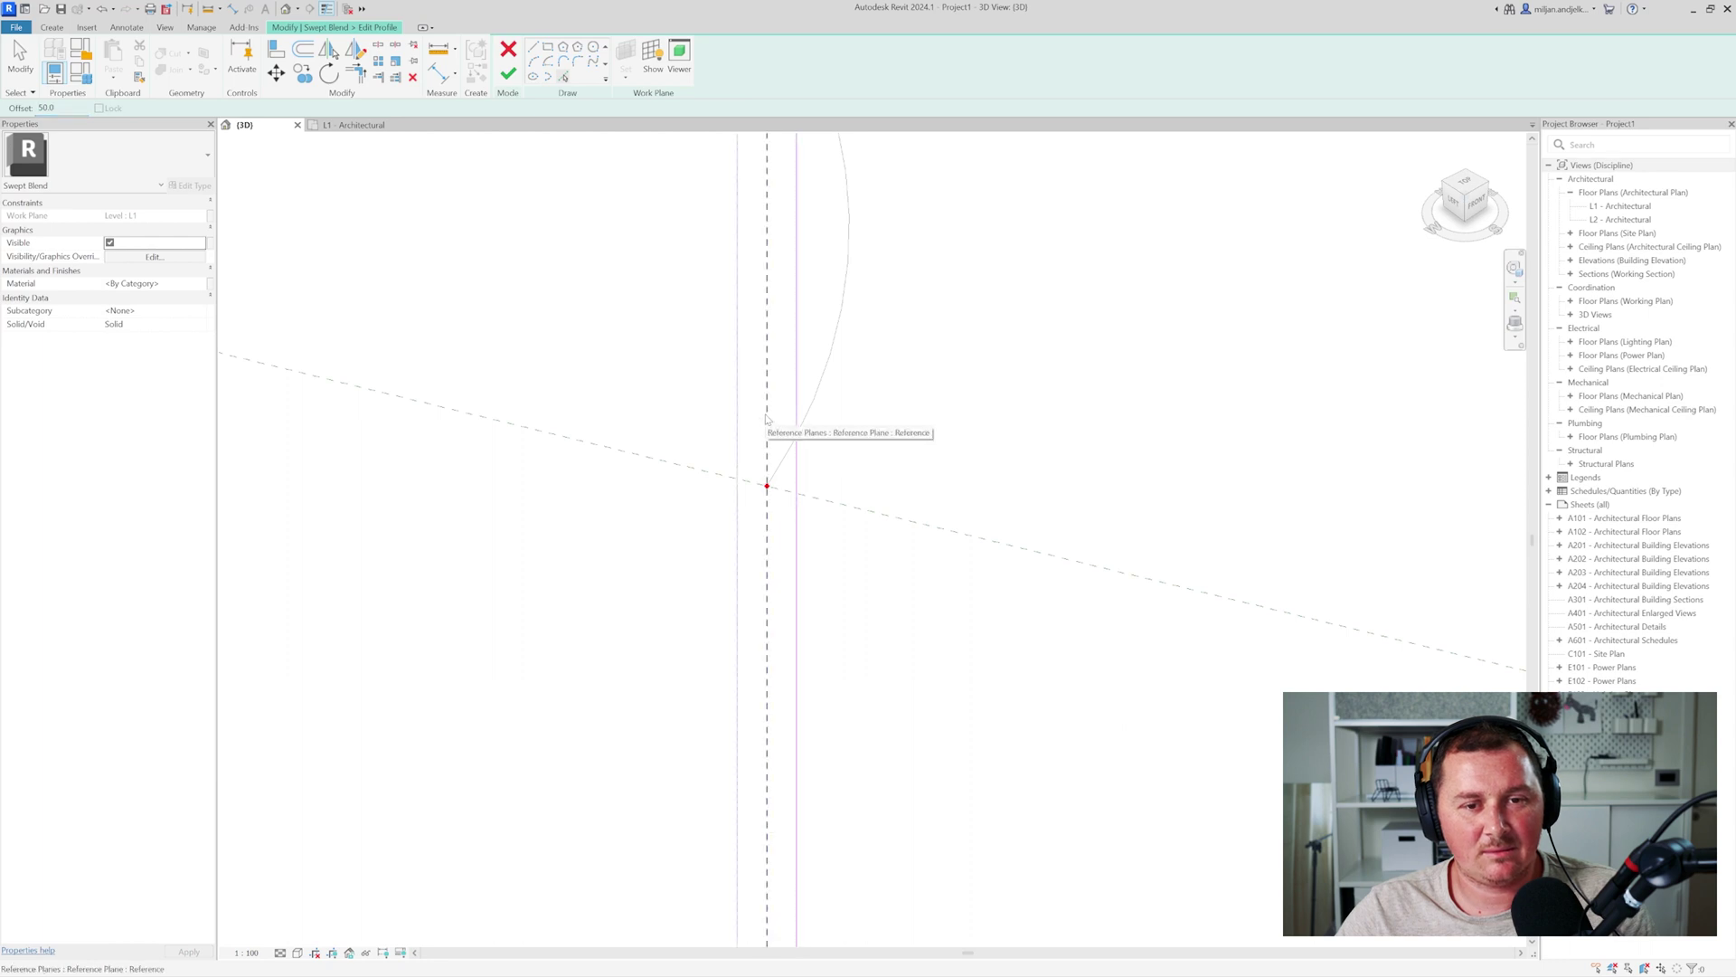
- Add the second profile's base line at offset 0 on the horizontal reference and a top line offset 2000 above it
{"action": "left_click", "coordinate": [61, 108]}
{"action": "type", "text": "0"}
{"action": "left_click", "coordinate": [598, 445]}
{"action": "type", "text": "2000"}
{"action": "key", "text": "Return"}
{"action": "left_click", "coordinate": [555, 436]}
{"action": "scroll", "coordinate": [625, 493], "scroll_direction": "down", "scroll_amount": 8}
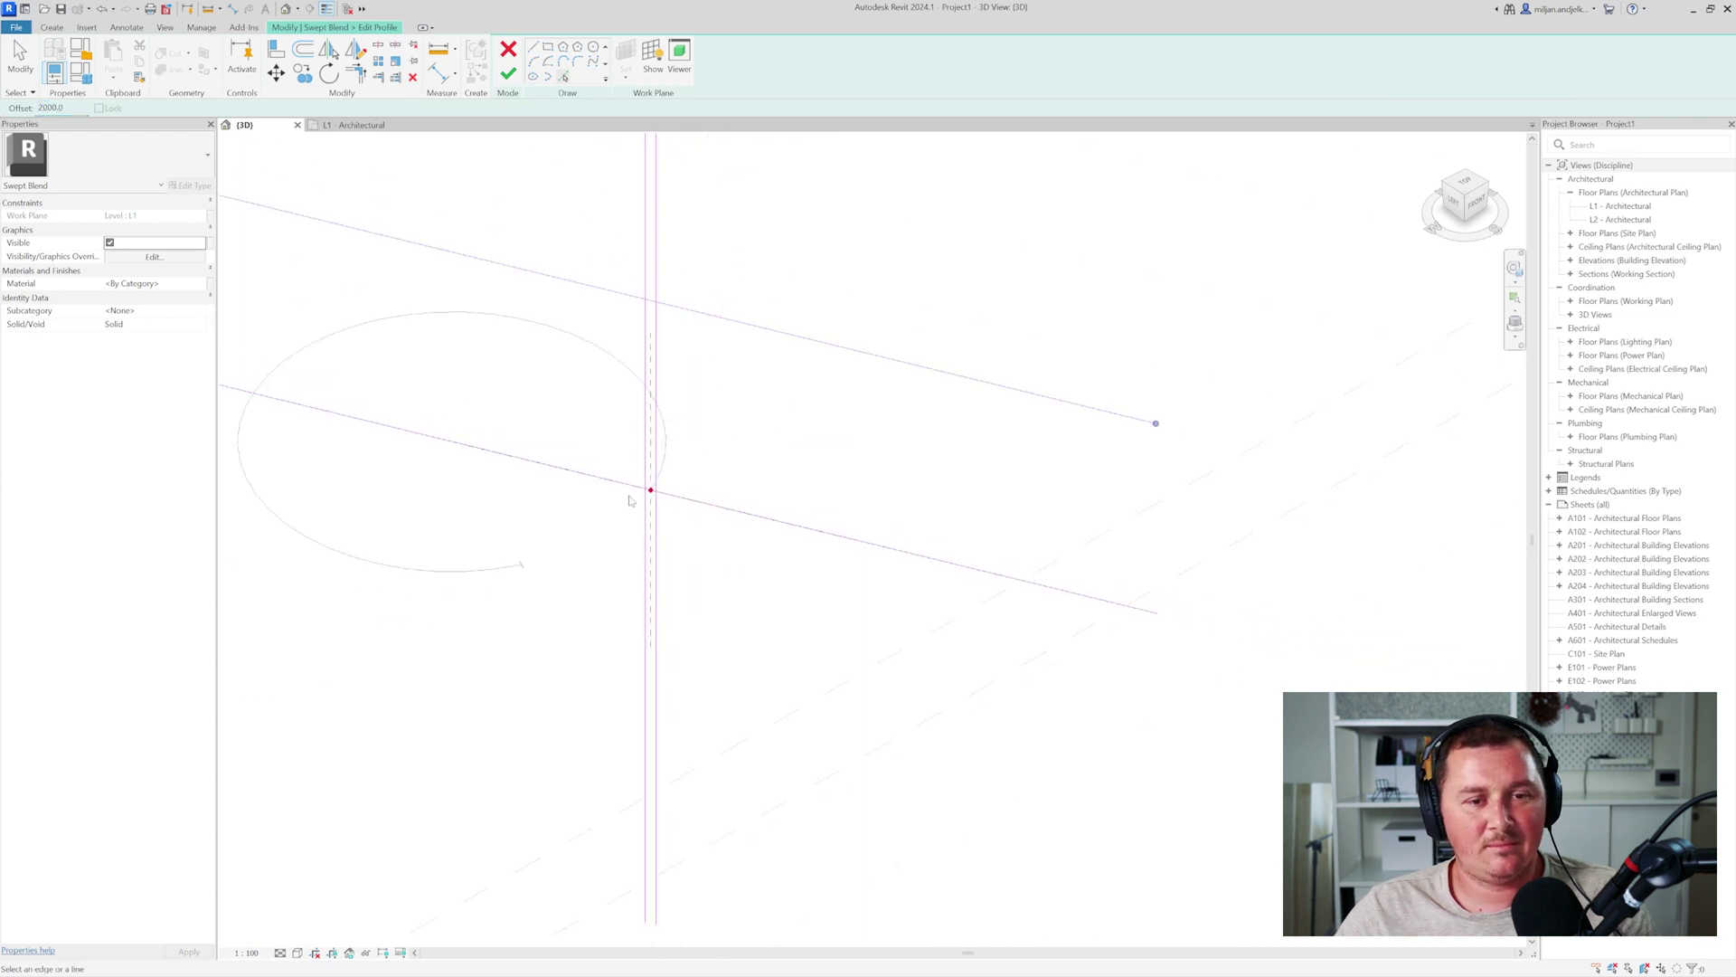
- Trim the second profile's four lines into a closed, tall, narrow rectangle
{"action": "scroll", "coordinate": [604, 474], "scroll_direction": "up", "scroll_amount": 2}
{"action": "key", "text": "t"}
{"action": "key", "text": "r"}
{"action": "left_click", "coordinate": [657, 356]}
{"action": "scroll", "coordinate": [656, 340], "scroll_direction": "up", "scroll_amount": 3}
{"action": "left_click", "coordinate": [668, 338]}
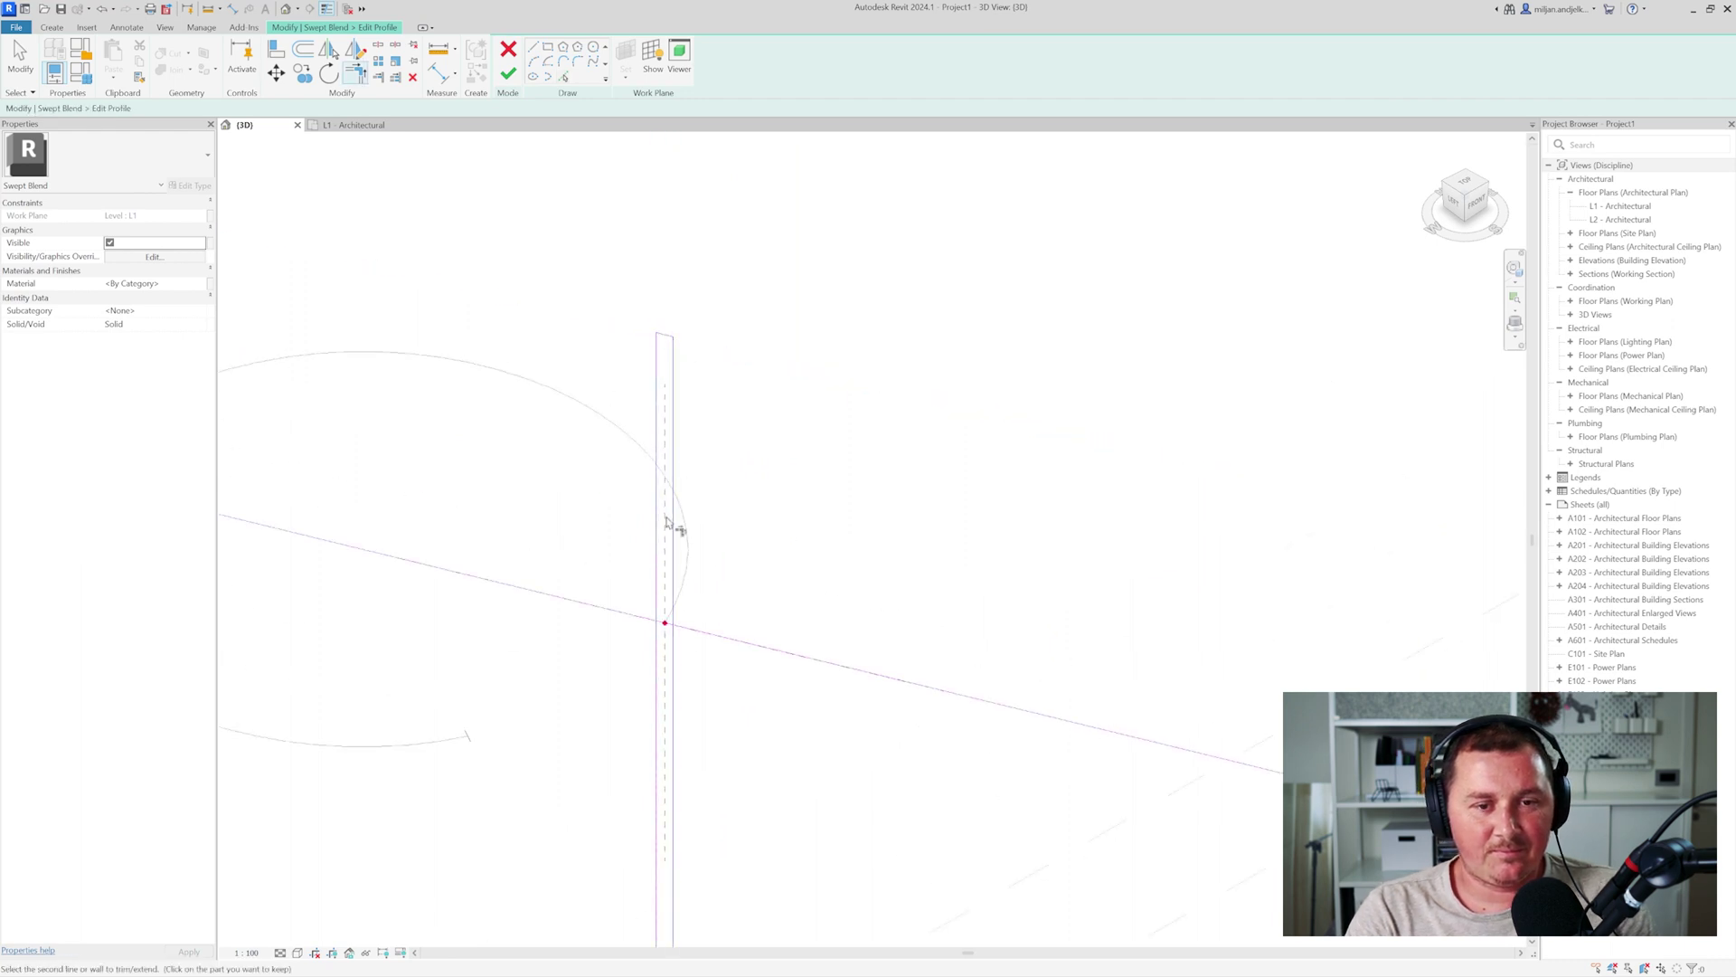
{"action": "left_click", "coordinate": [665, 626]}
{"action": "scroll", "coordinate": [664, 627], "scroll_direction": "down", "scroll_amount": 3}
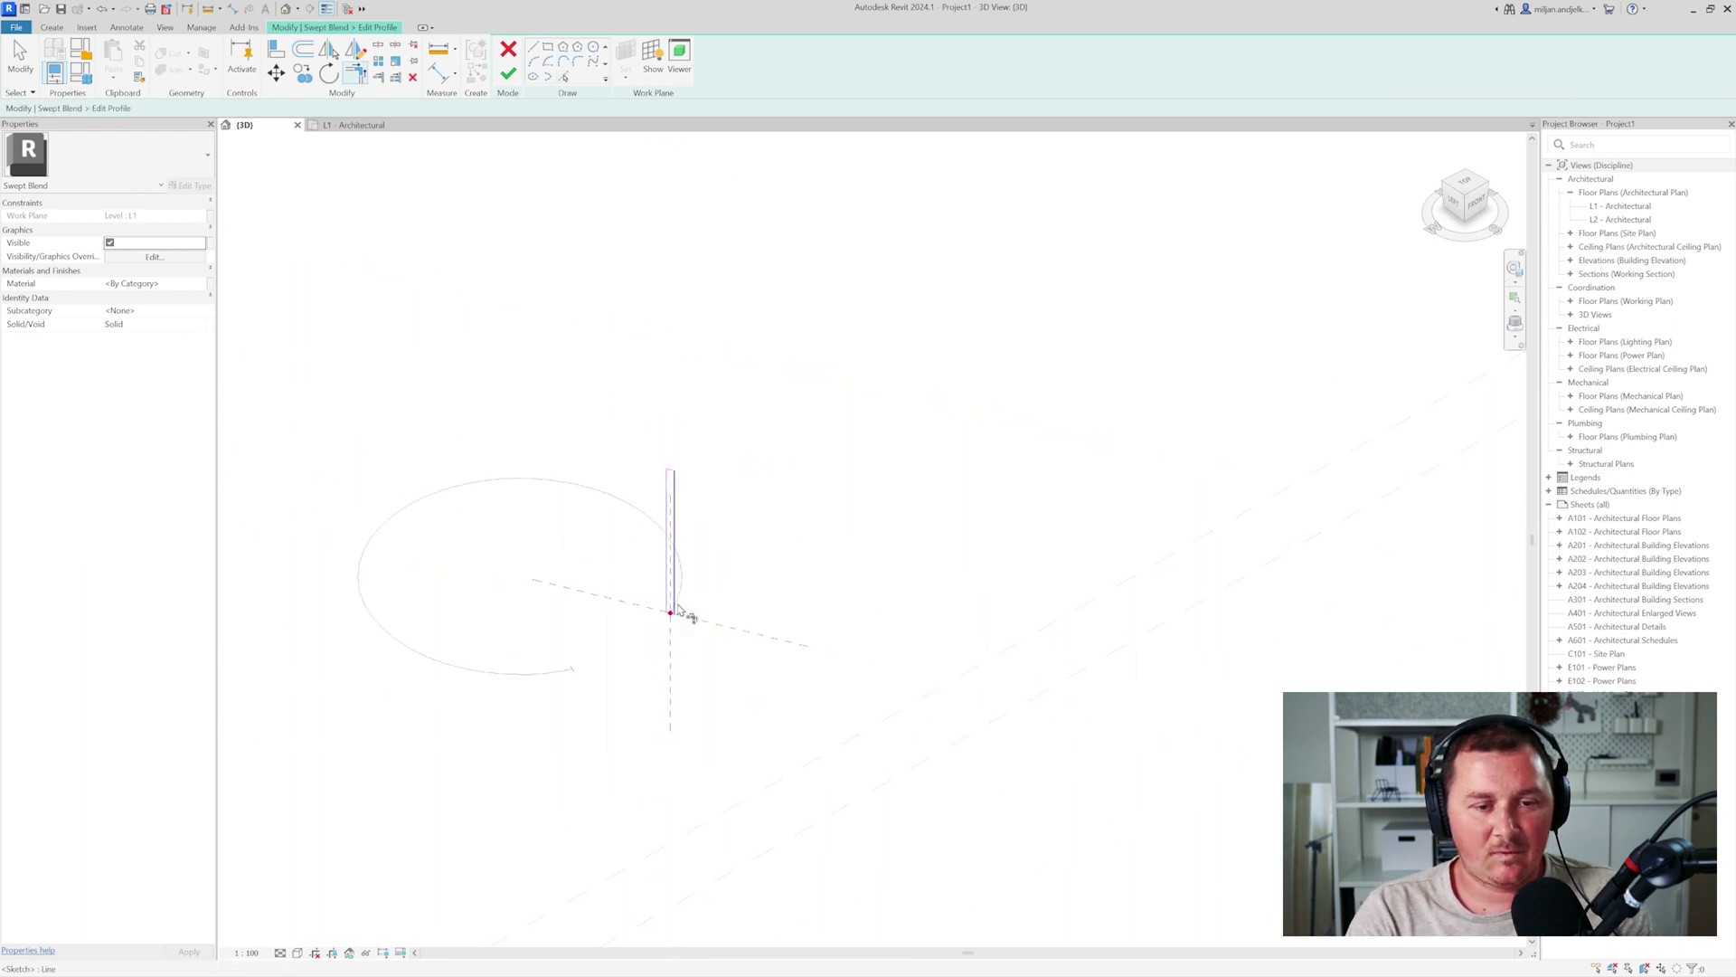
- Finish the second profile and complete the swept blend, viewing the resulting curved wall in 3D
{"action": "left_click", "coordinate": [508, 73]}
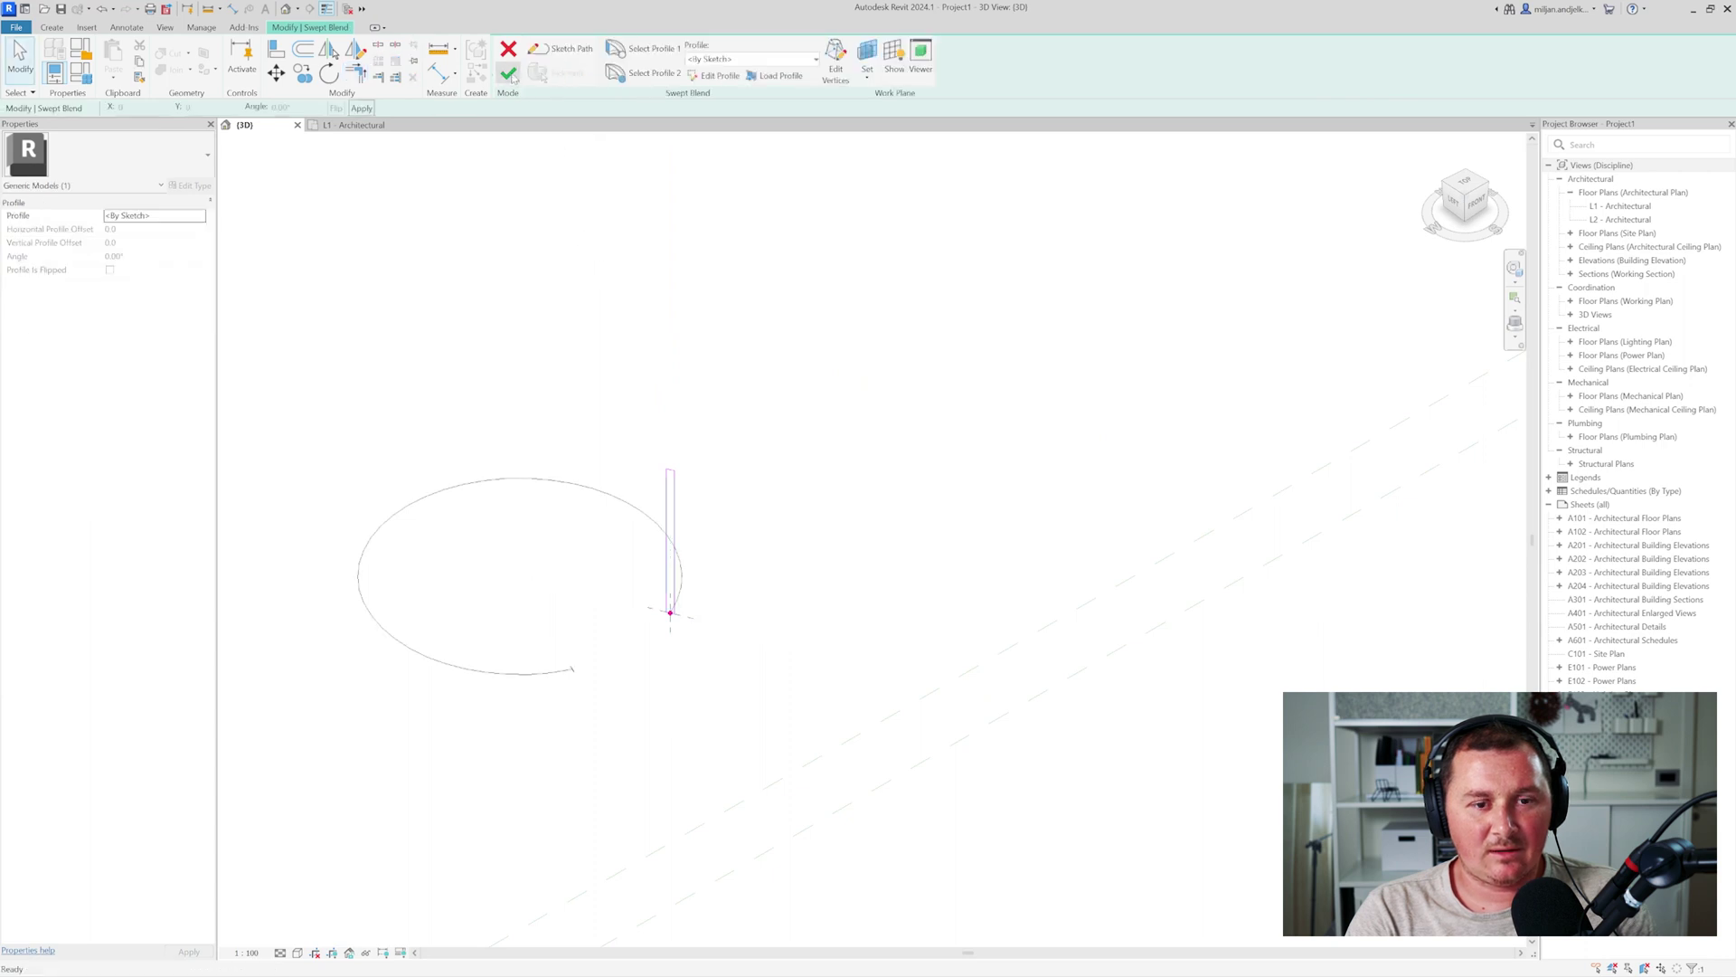
{"action": "left_click", "coordinate": [505, 69]}
{"action": "middle_click_drag", "start_coordinate": [909, 637], "coordinate": [696, 542], "text": "shift"}
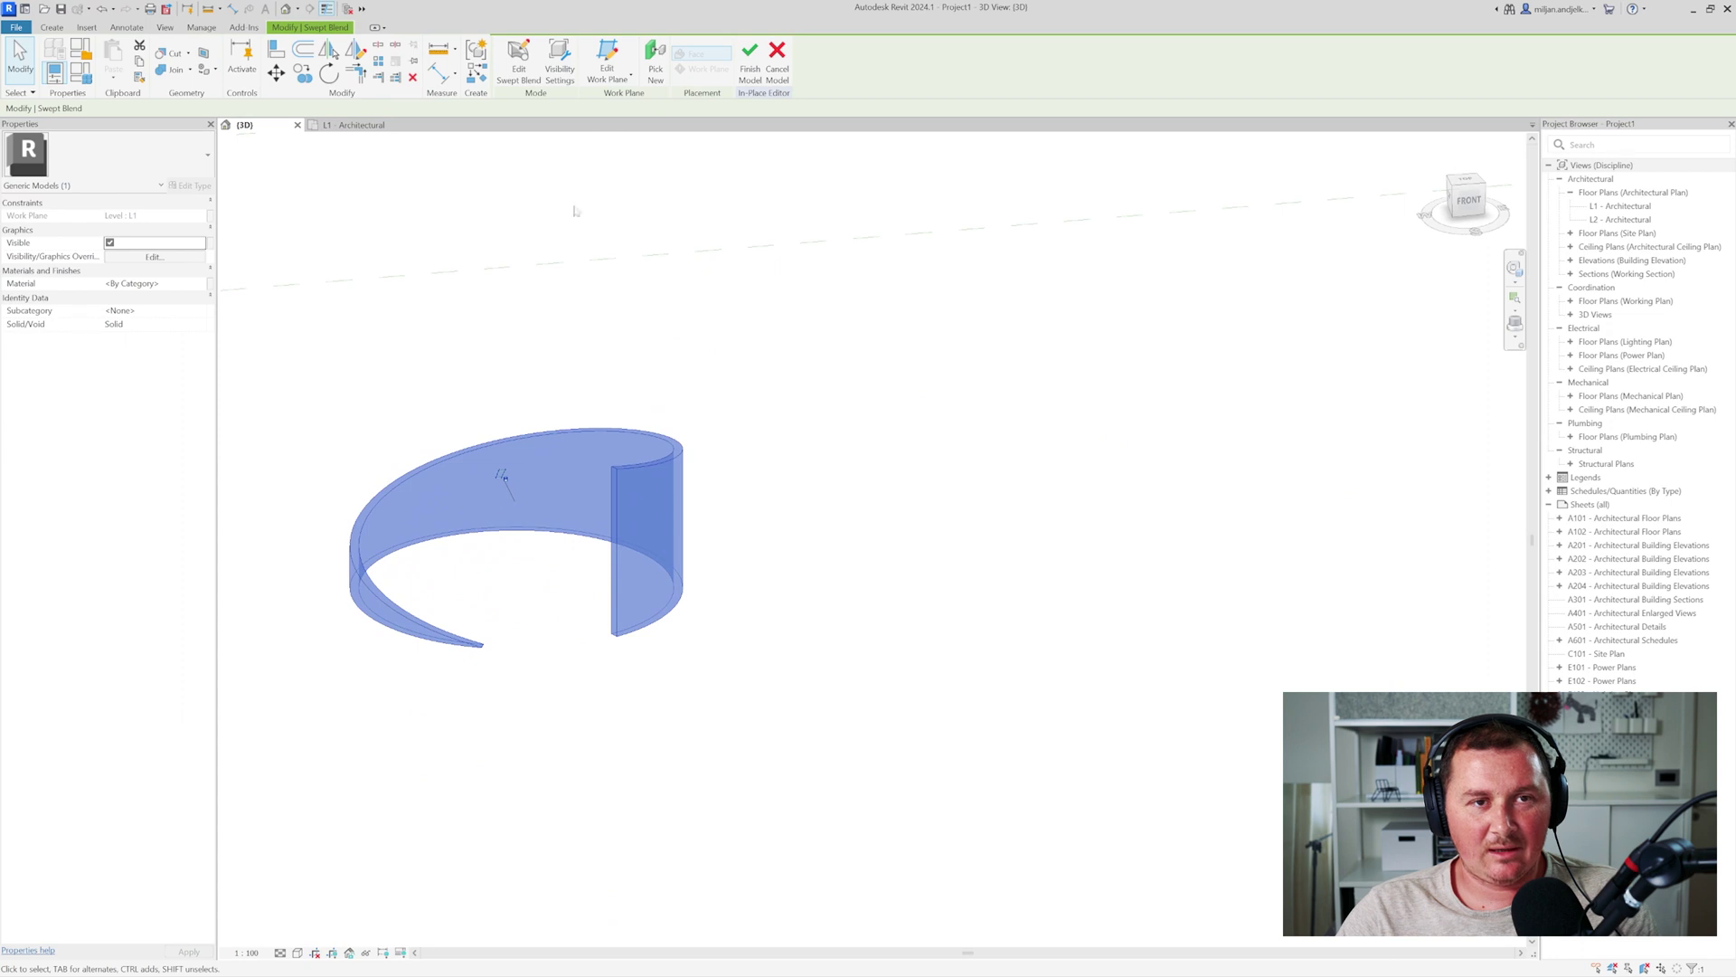
{"action": "middle_click_drag", "start_coordinate": [506, 459], "coordinate": [620, 469]}
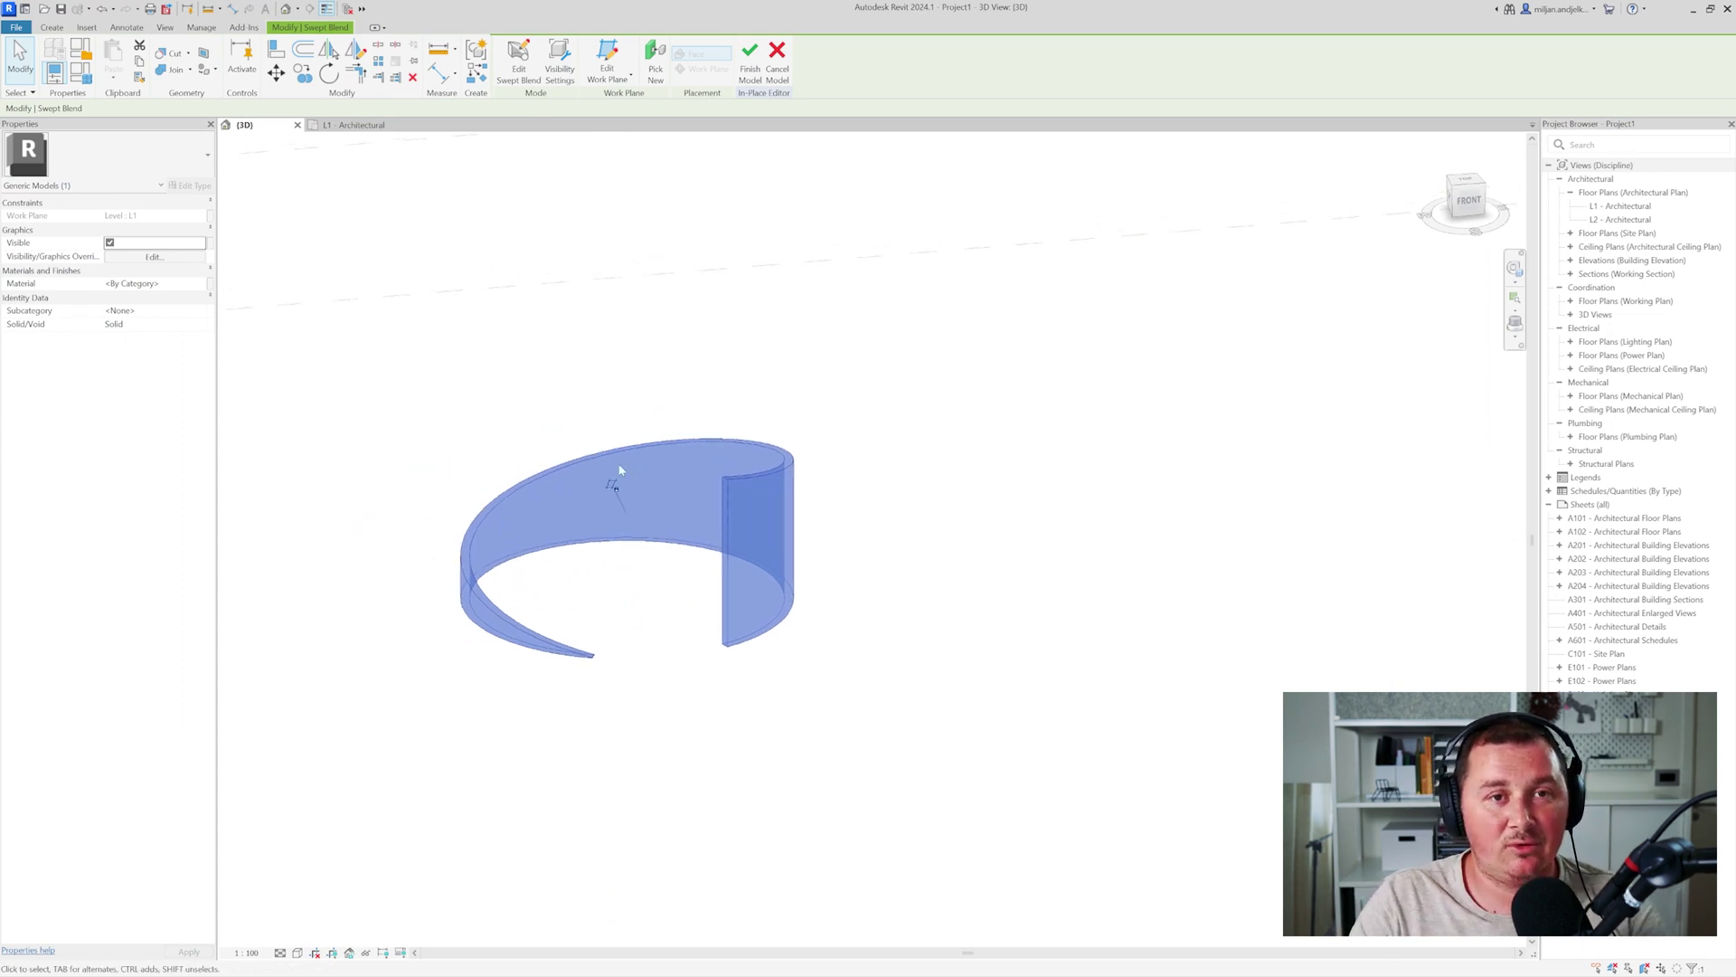
- Reopen the swept blend and set the height of its second profile at the tall end to 3000
{"action": "left_click", "coordinate": [518, 61]}
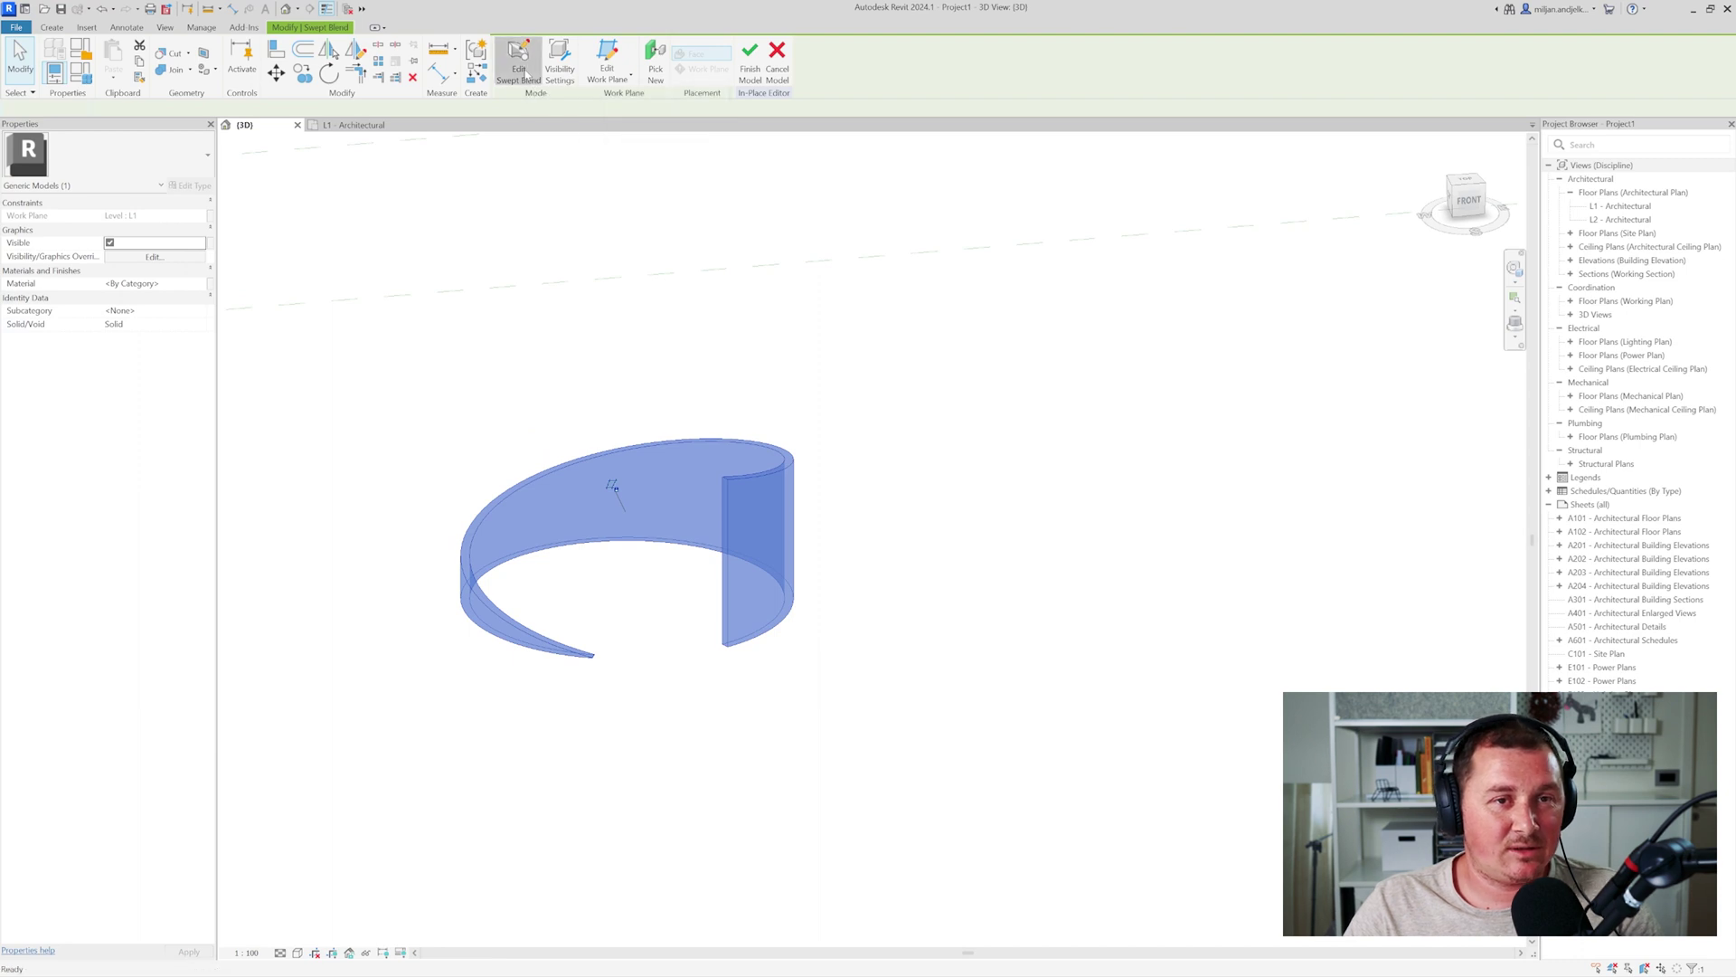
{"action": "left_click", "coordinate": [726, 542]}
{"action": "middle_click_drag", "start_coordinate": [697, 589], "coordinate": [701, 283], "text": "shift"}
{"action": "left_click", "coordinate": [652, 73]}
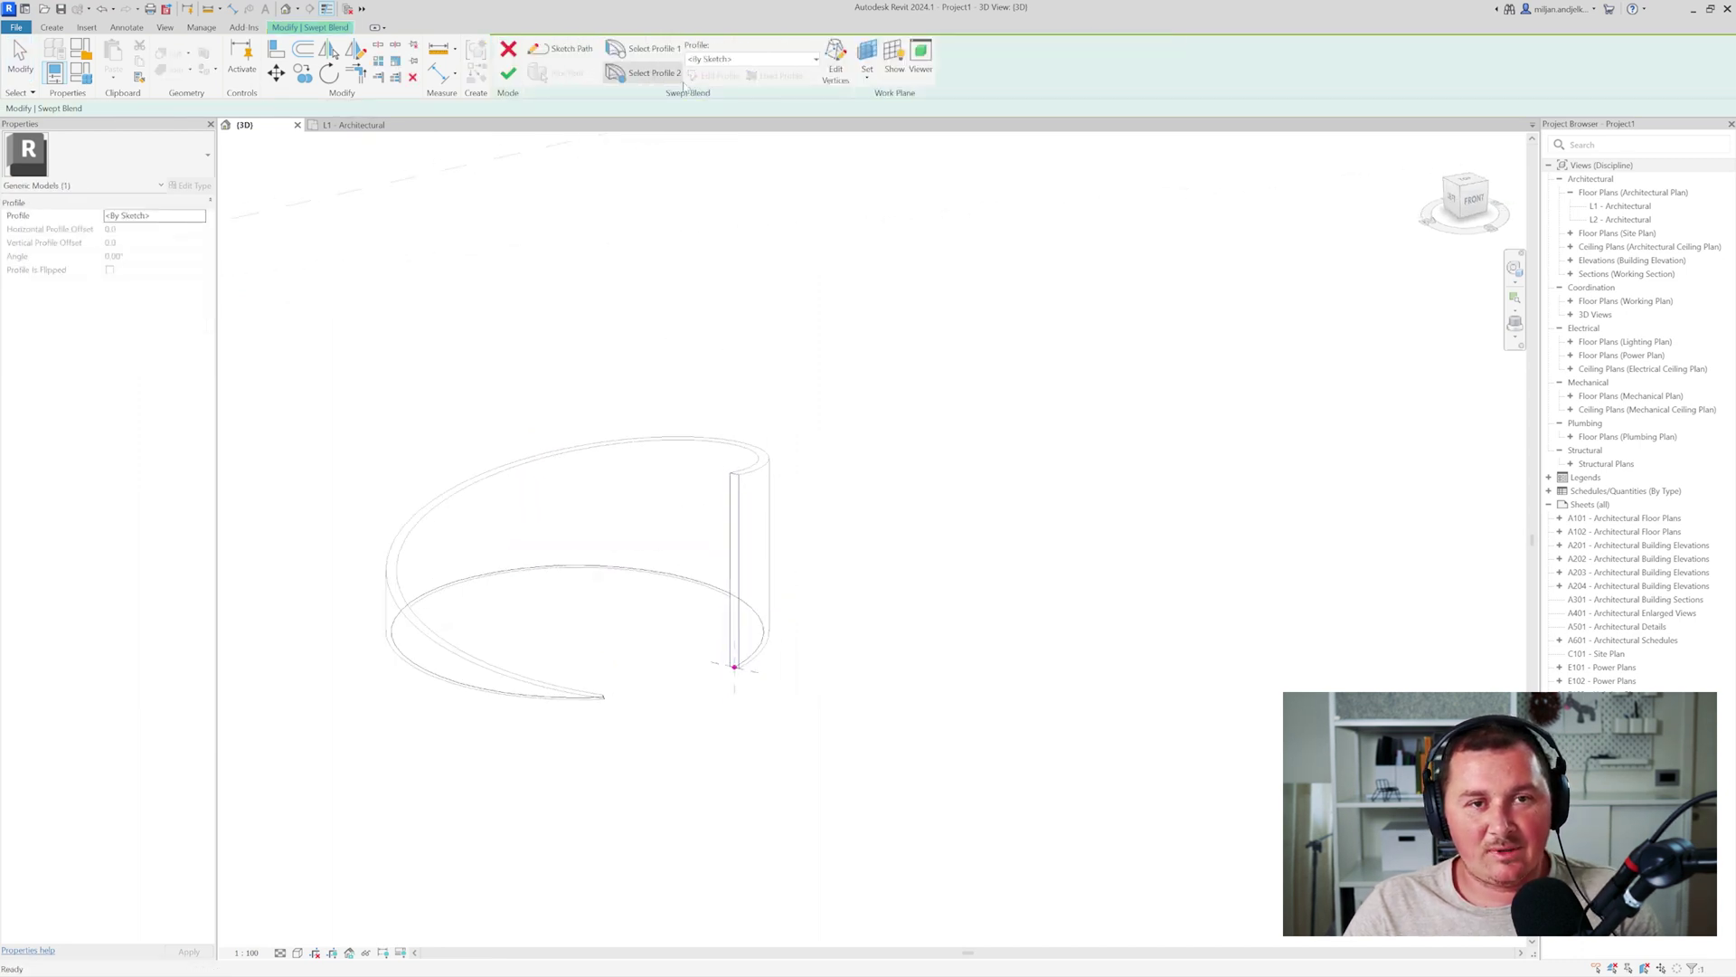
{"action": "left_click", "coordinate": [714, 75]}
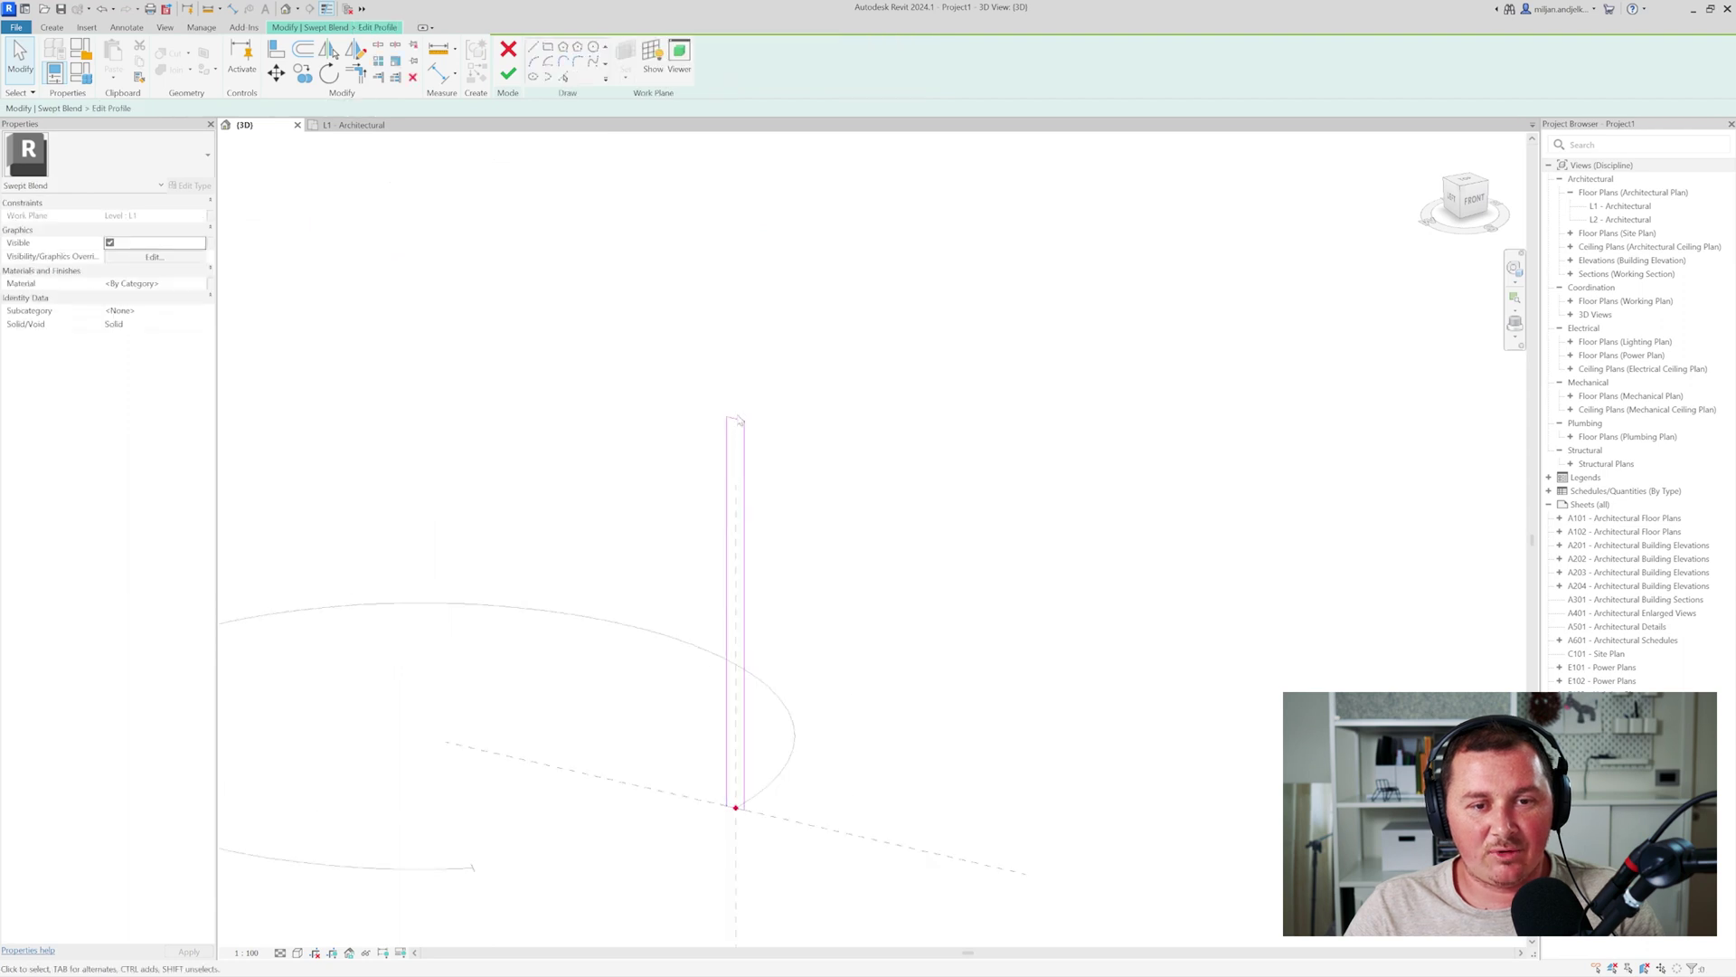
{"action": "left_click", "coordinate": [731, 455]}
{"action": "left_click", "coordinate": [760, 617]}
{"action": "type", "text": "3"}
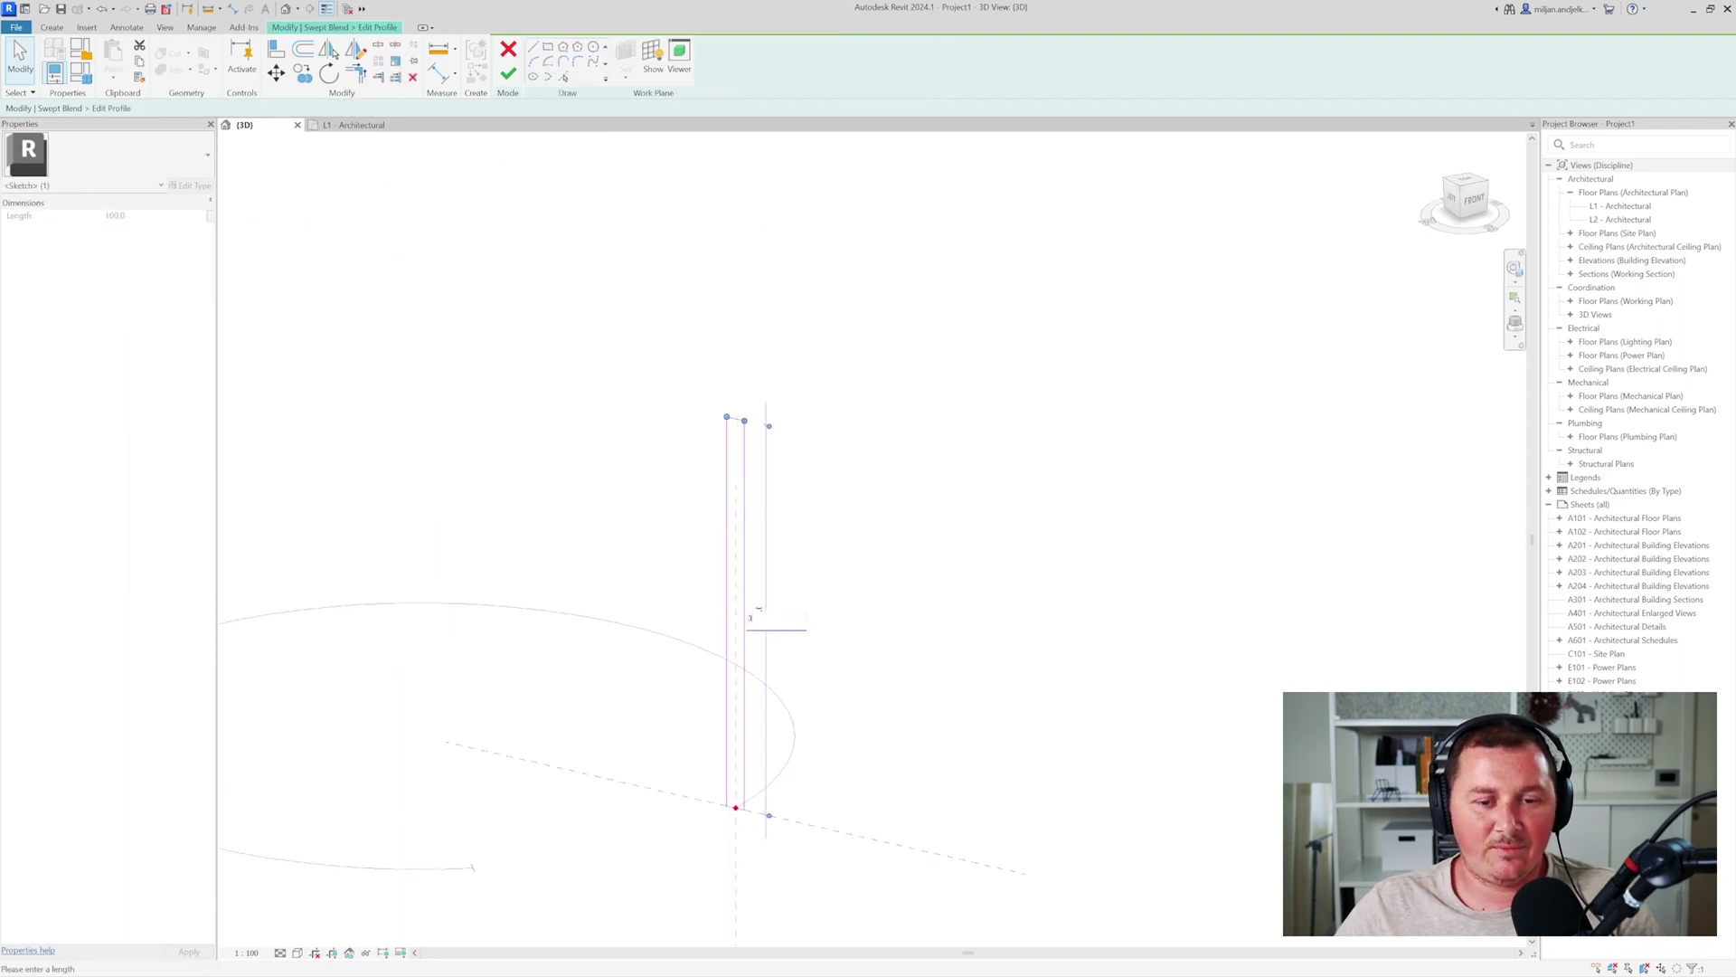
{"action": "type", "text": "000"}
{"action": "key", "text": "Return"}
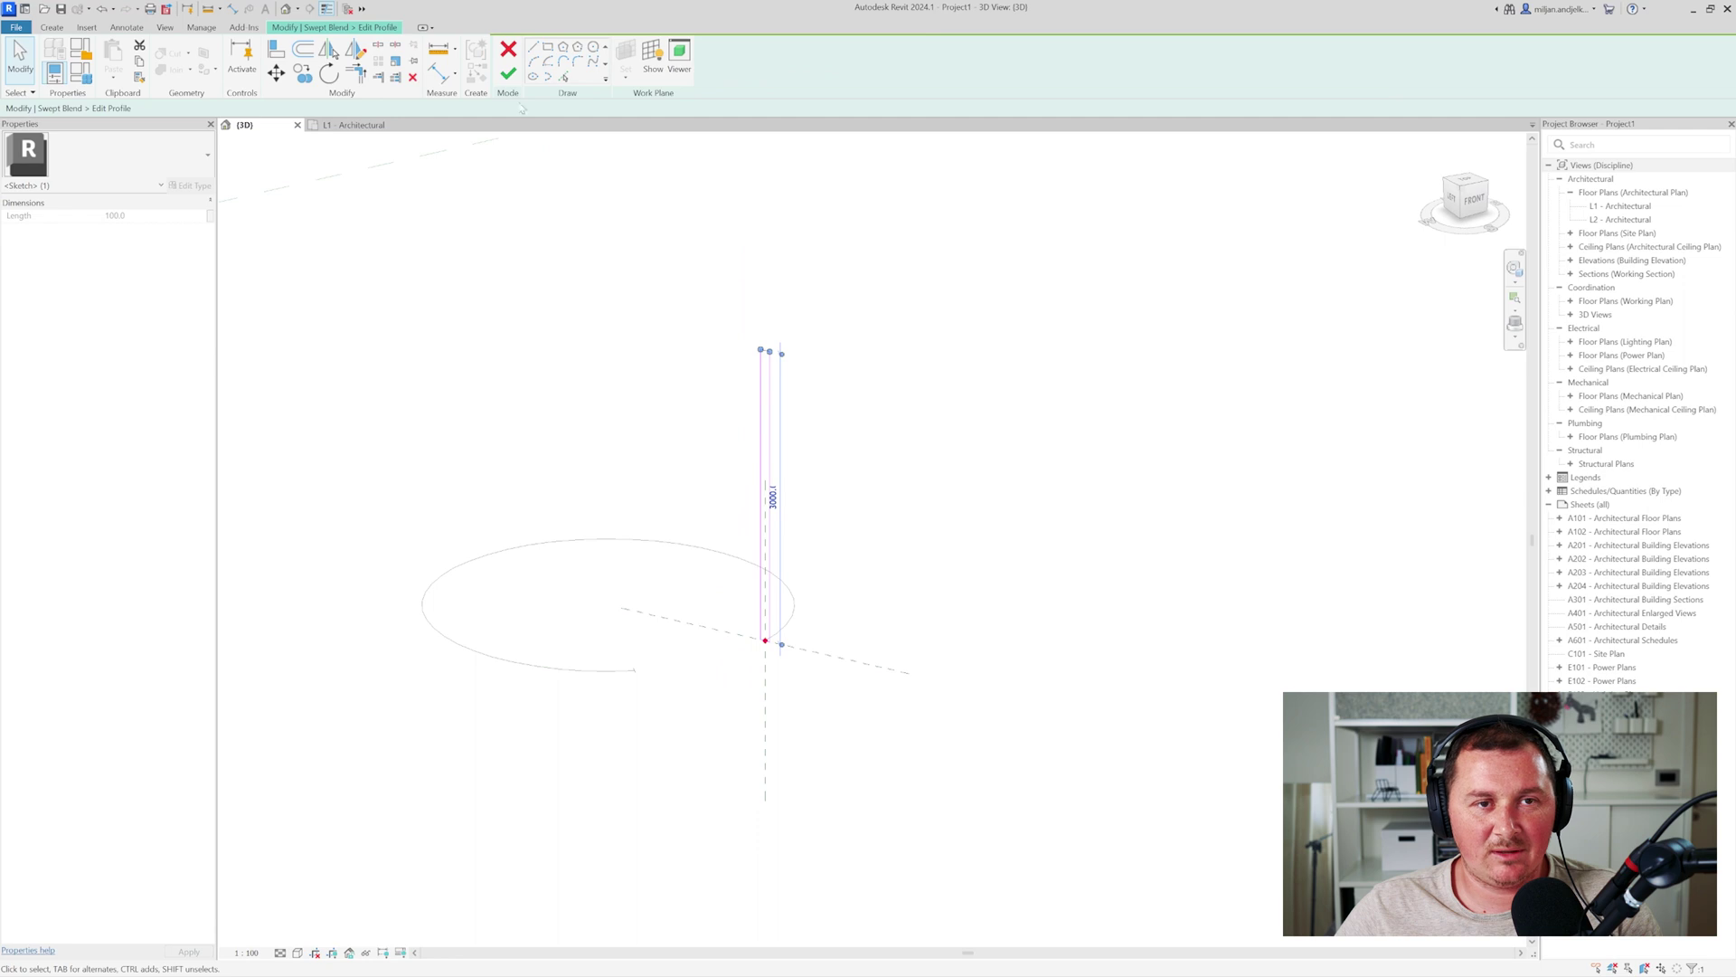
{"action": "left_click", "coordinate": [508, 73]}
- Set the height of the first profile at the low end to 20 and finish the swept blend
{"action": "left_click", "coordinate": [643, 73]}
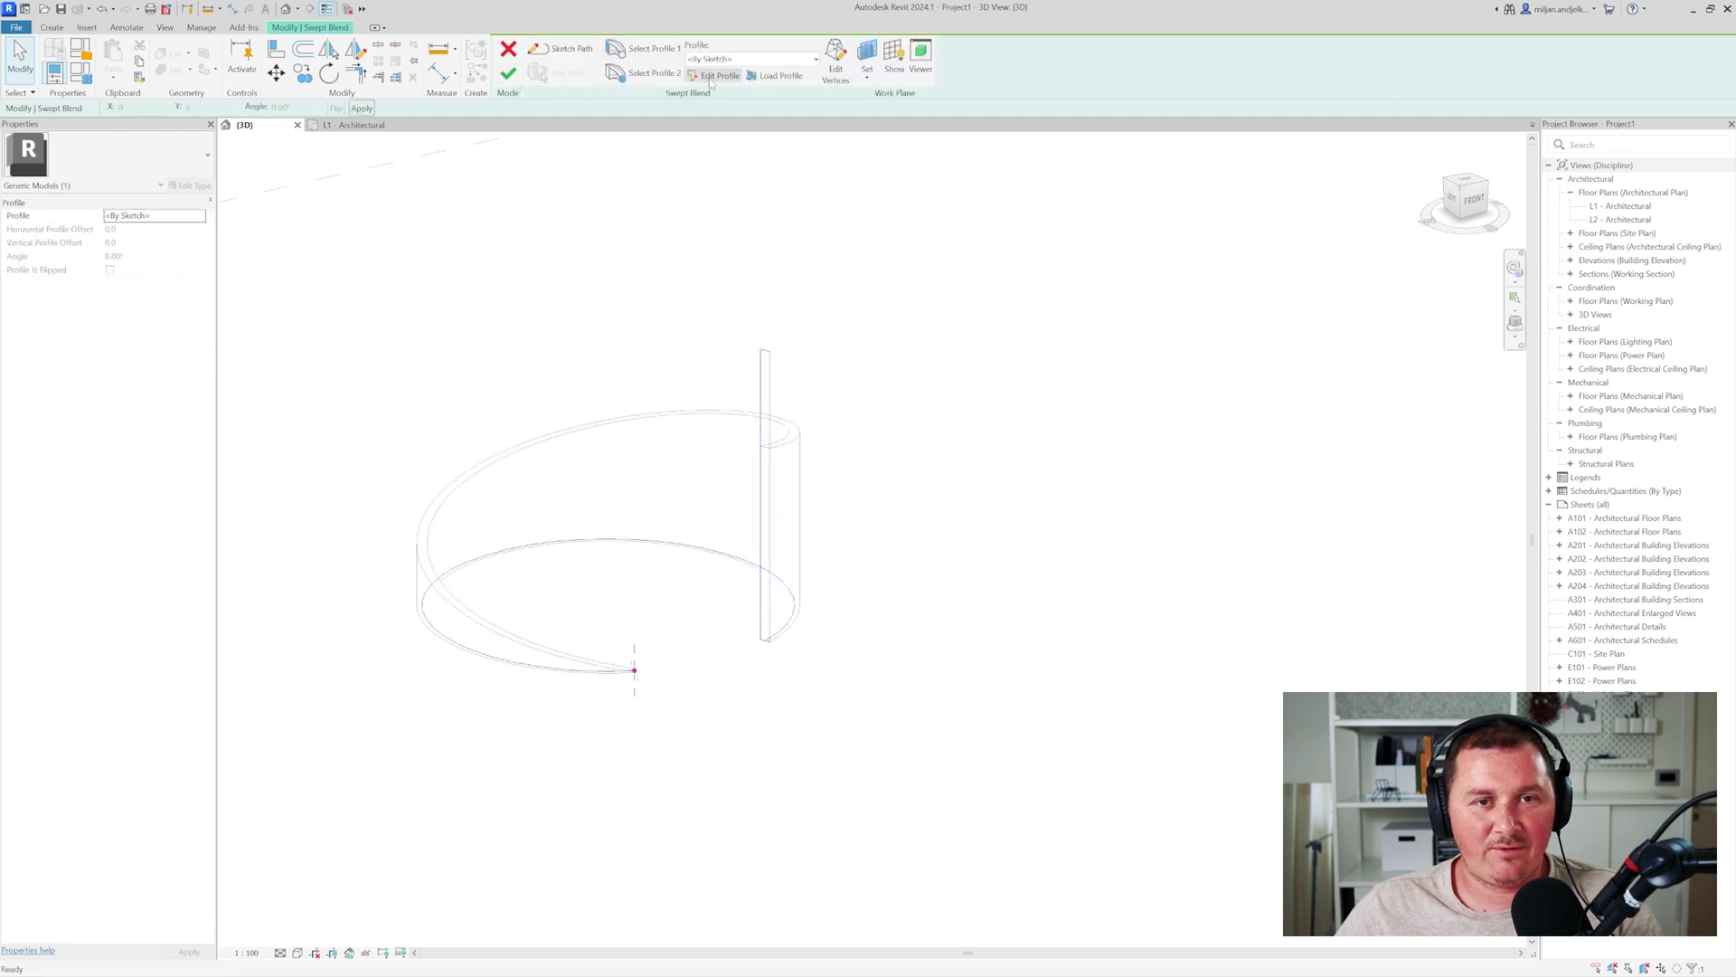
{"action": "left_click", "coordinate": [714, 75]}
{"action": "middle_click_drag", "start_coordinate": [712, 644], "coordinate": [398, 660], "text": "shift"}
{"action": "scroll", "coordinate": [624, 620], "scroll_direction": "up", "scroll_amount": 7}
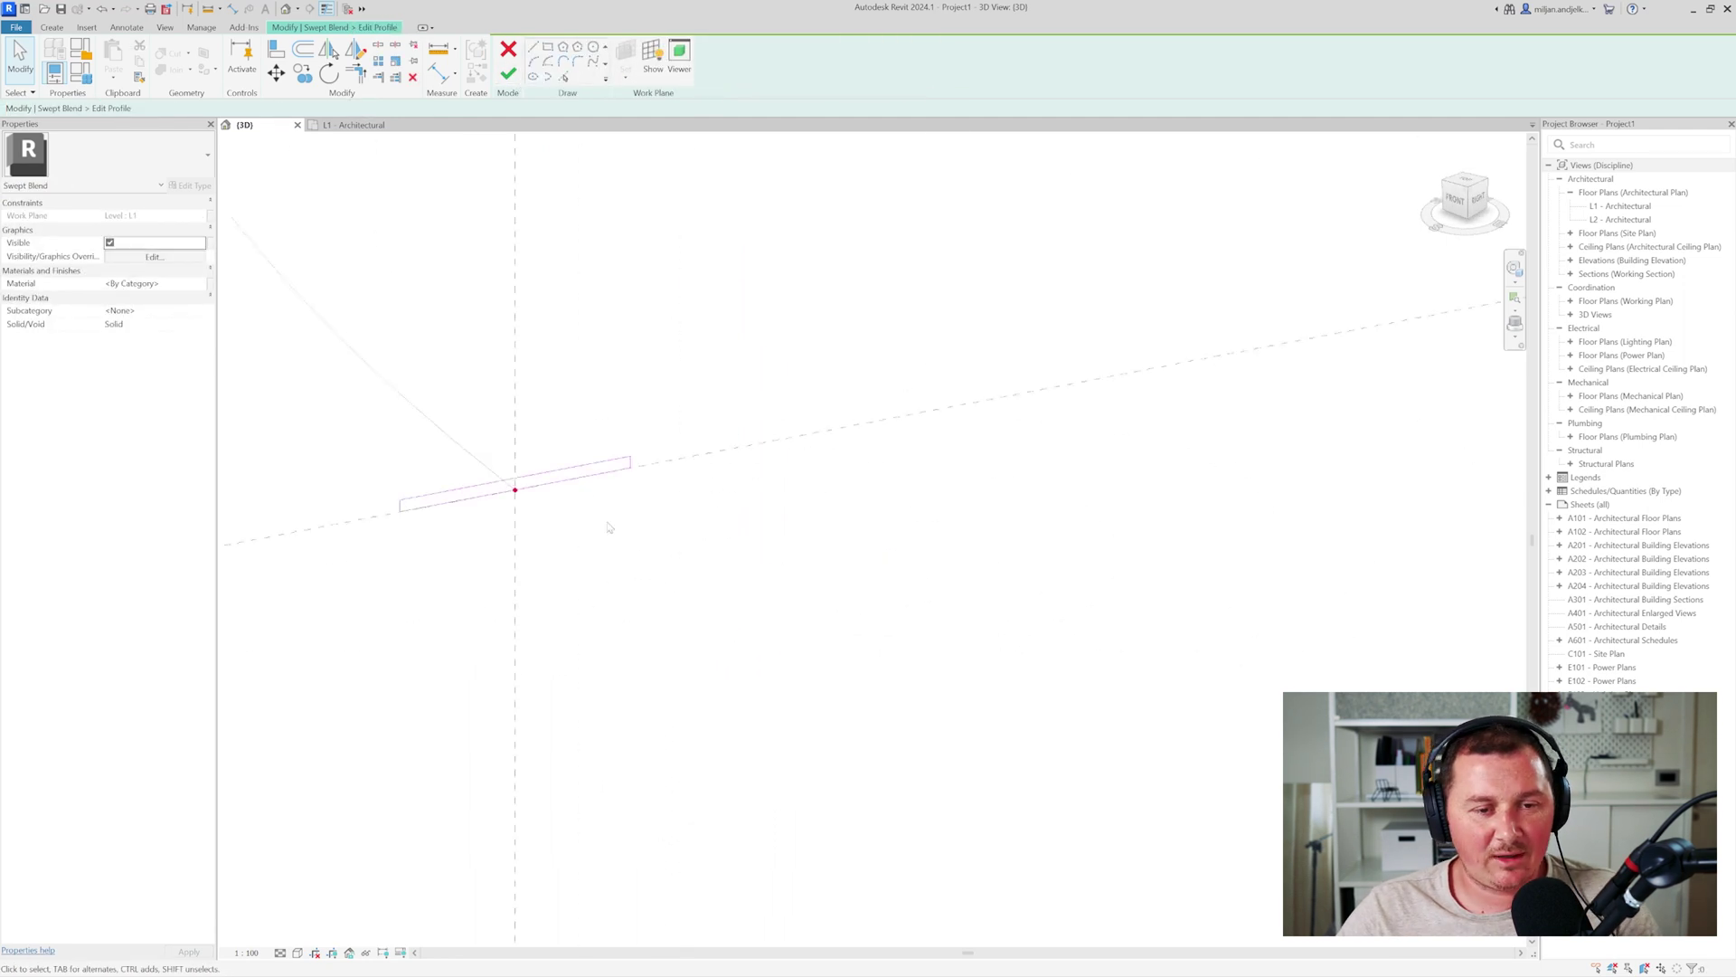
{"action": "left_click", "coordinate": [523, 442]}
{"action": "middle_click_drag", "start_coordinate": [585, 468], "coordinate": [863, 460]}
{"action": "left_click", "coordinate": [415, 521]}
{"action": "type", "text": "20"}
{"action": "key", "text": "Return"}
{"action": "left_click", "coordinate": [504, 622]}
{"action": "scroll", "coordinate": [588, 630], "scroll_direction": "down", "scroll_amount": 5}
{"action": "scroll", "coordinate": [578, 291], "scroll_direction": "up", "scroll_amount": 1}
{"action": "left_click", "coordinate": [508, 74]}
{"action": "left_click", "coordinate": [509, 74]}
{"action": "middle_click_drag", "start_coordinate": [558, 203], "coordinate": [771, 683], "text": "shift"}
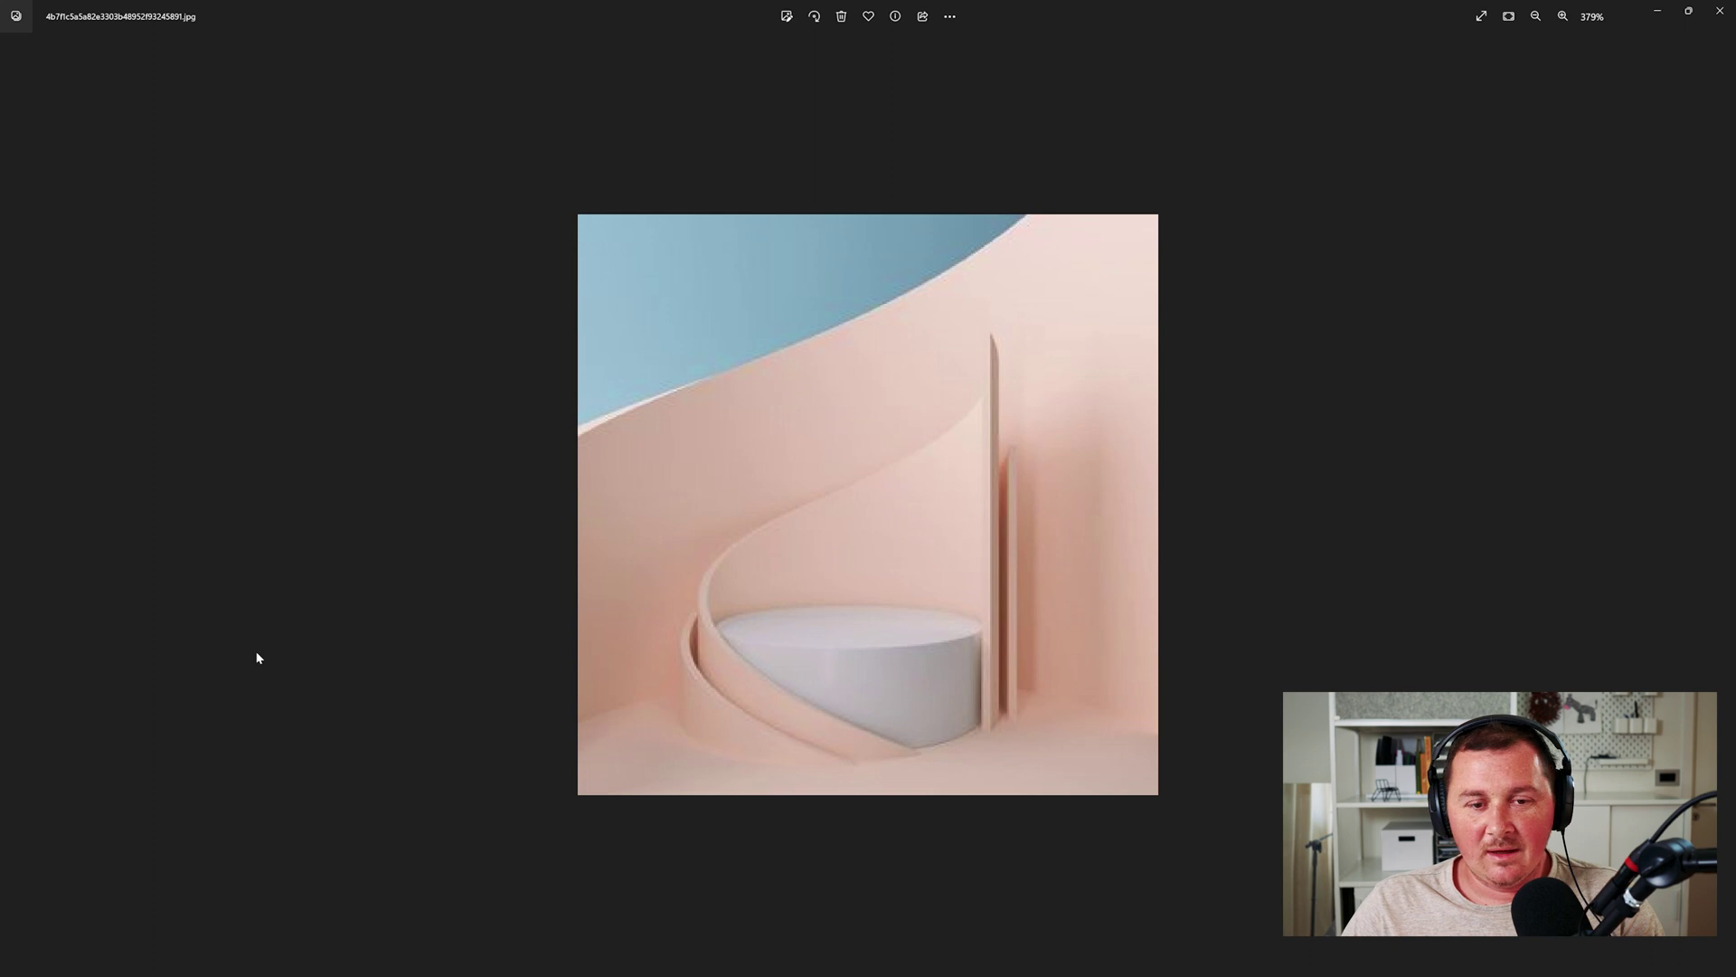
- Browse the reference images to the pink spiral wall around the marble podium and examine its shape
{"action": "key", "text": "Right"}
{"action": "key", "text": "Right"}
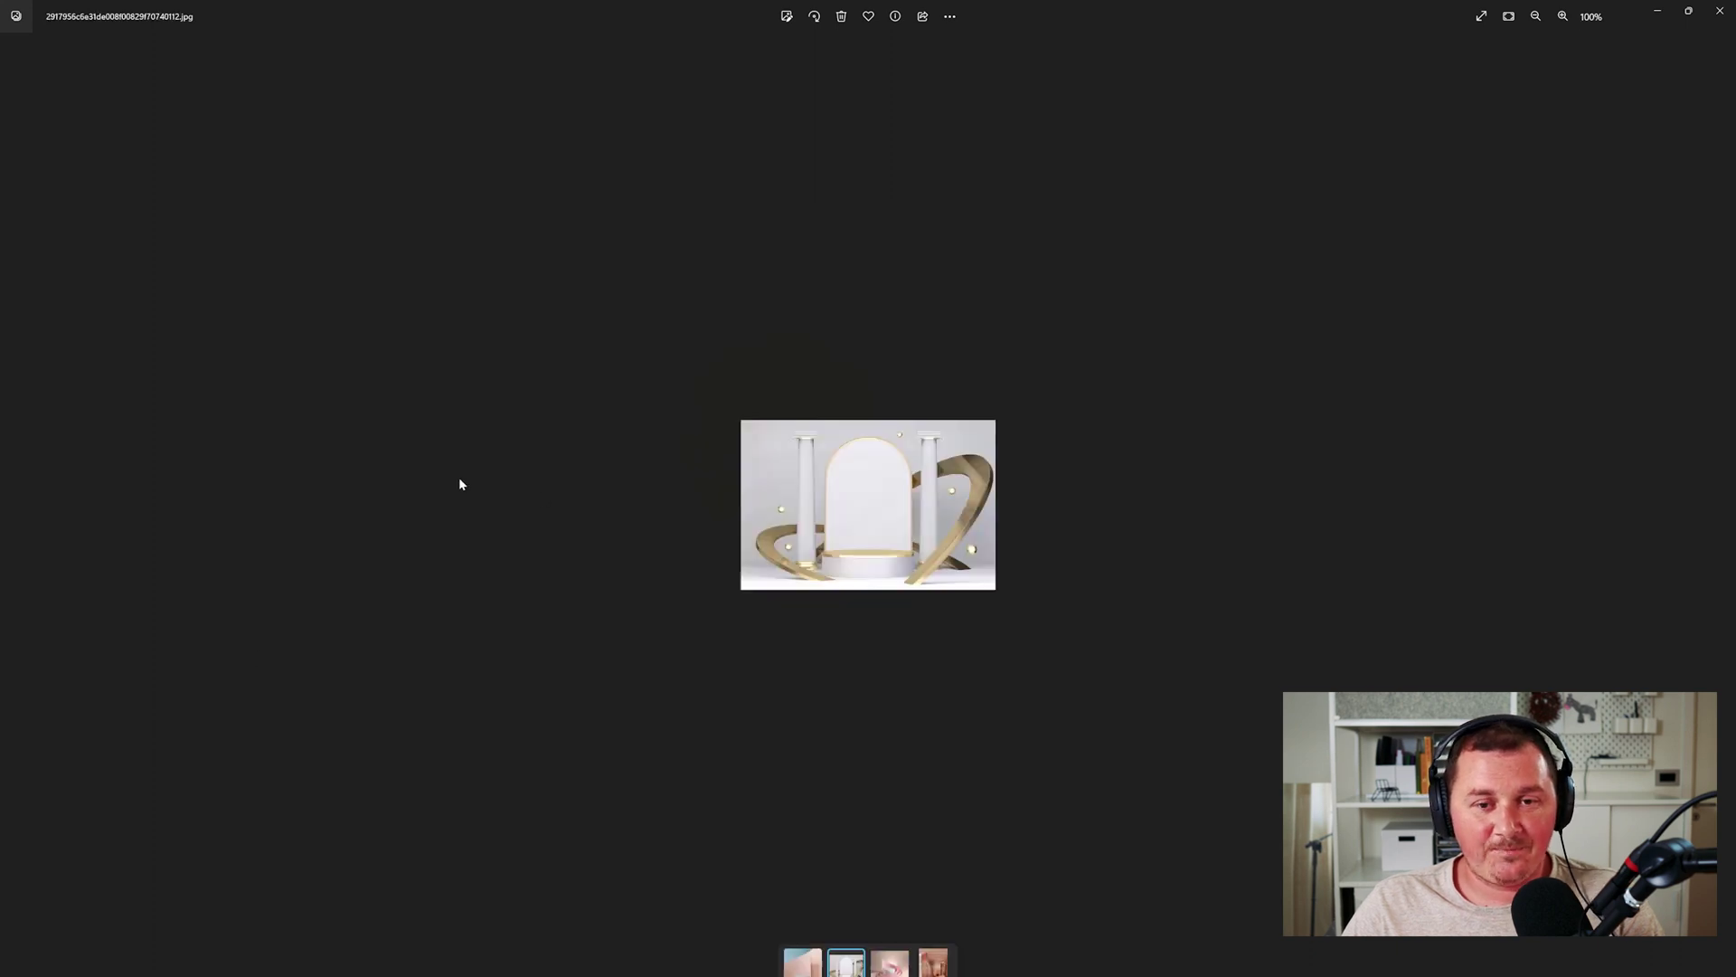
{"action": "scroll", "coordinate": [459, 478], "scroll_direction": "up", "scroll_amount": 4}
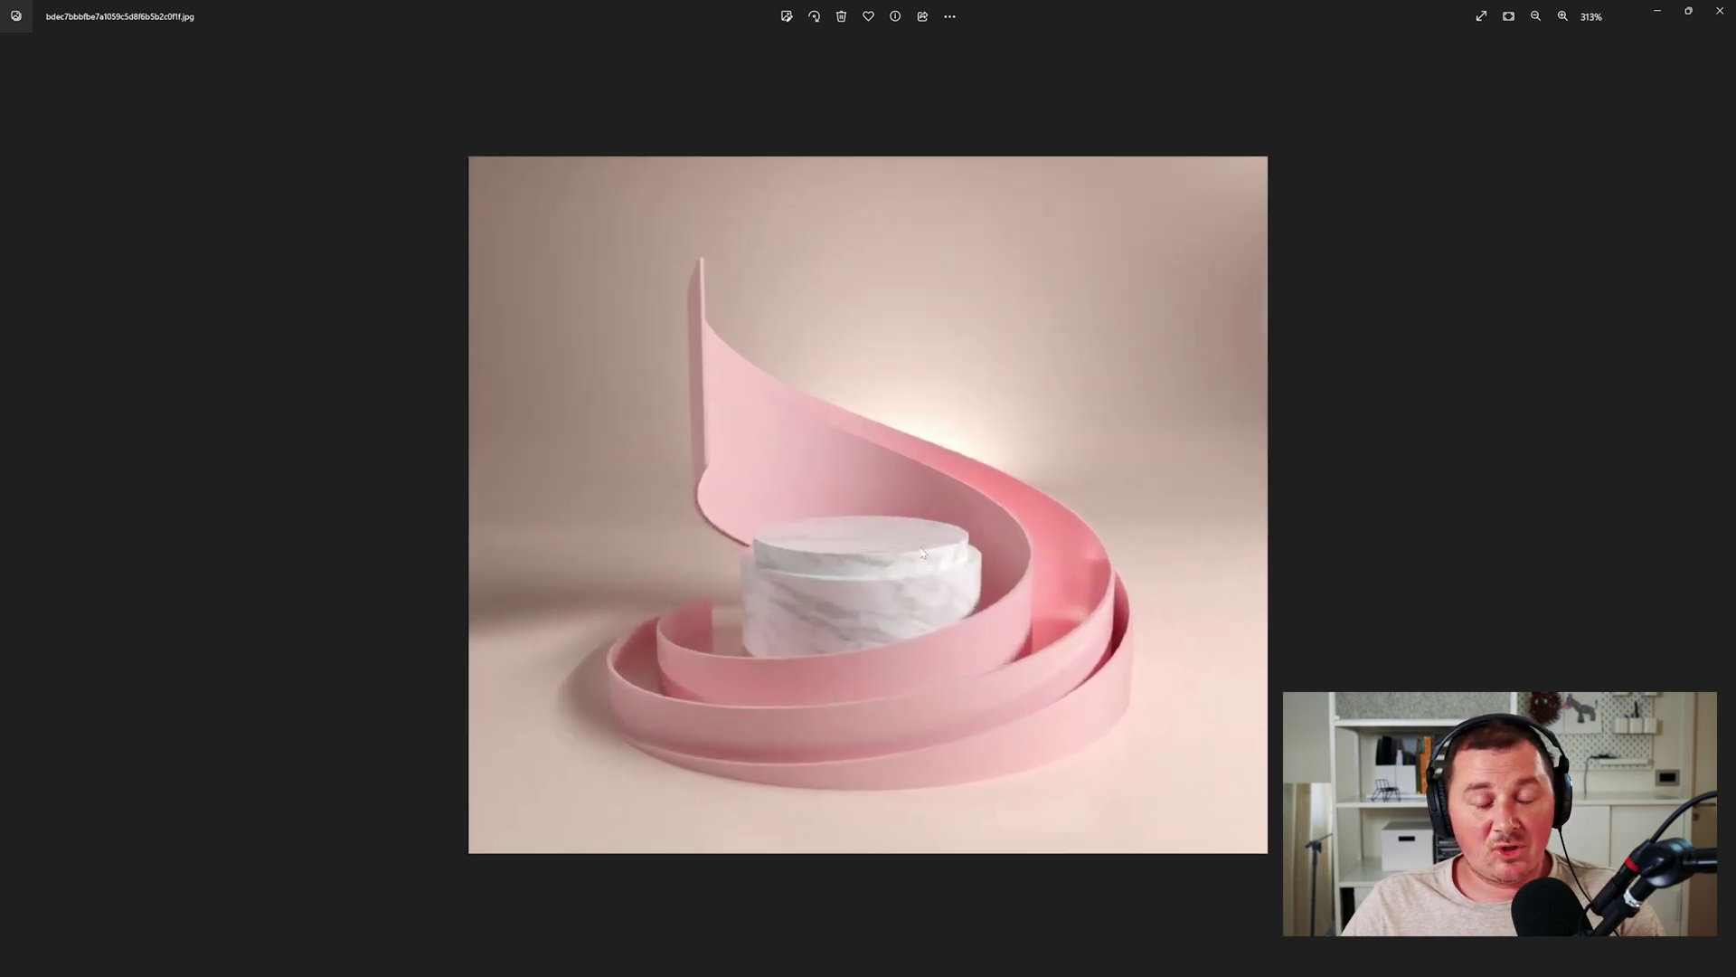
{"action": "scroll", "coordinate": [470, 439], "scroll_direction": "down", "scroll_amount": 3}
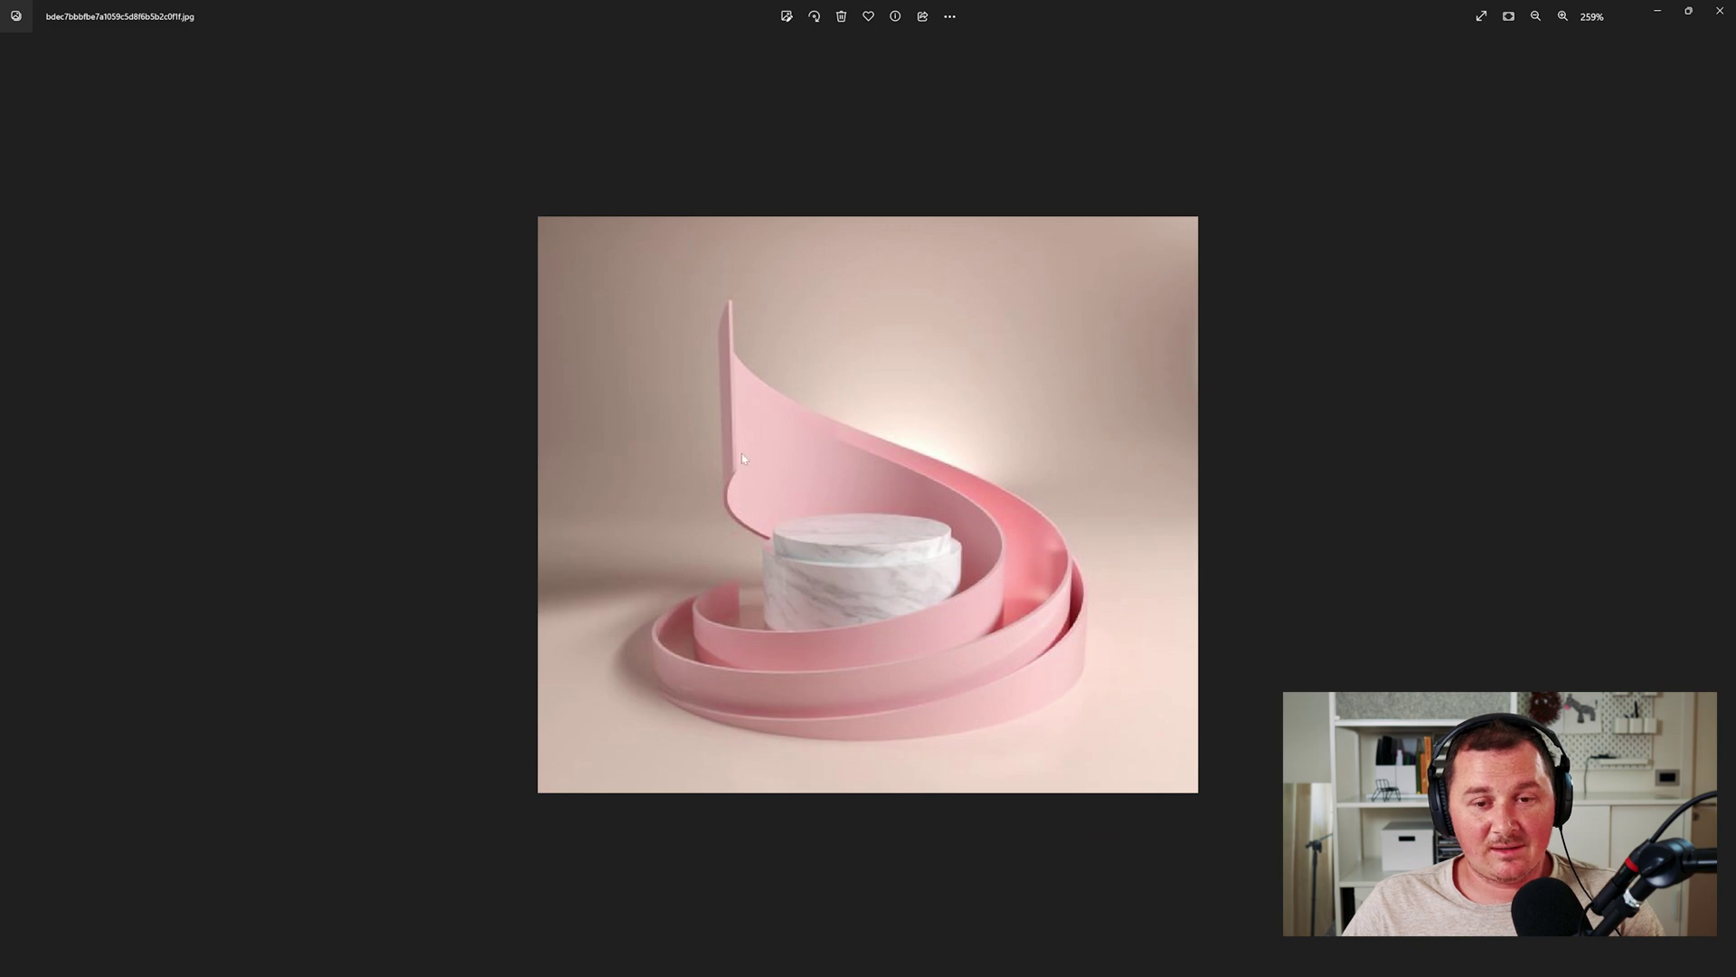
{"action": "scroll", "coordinate": [727, 380], "scroll_direction": "down", "scroll_amount": 1}
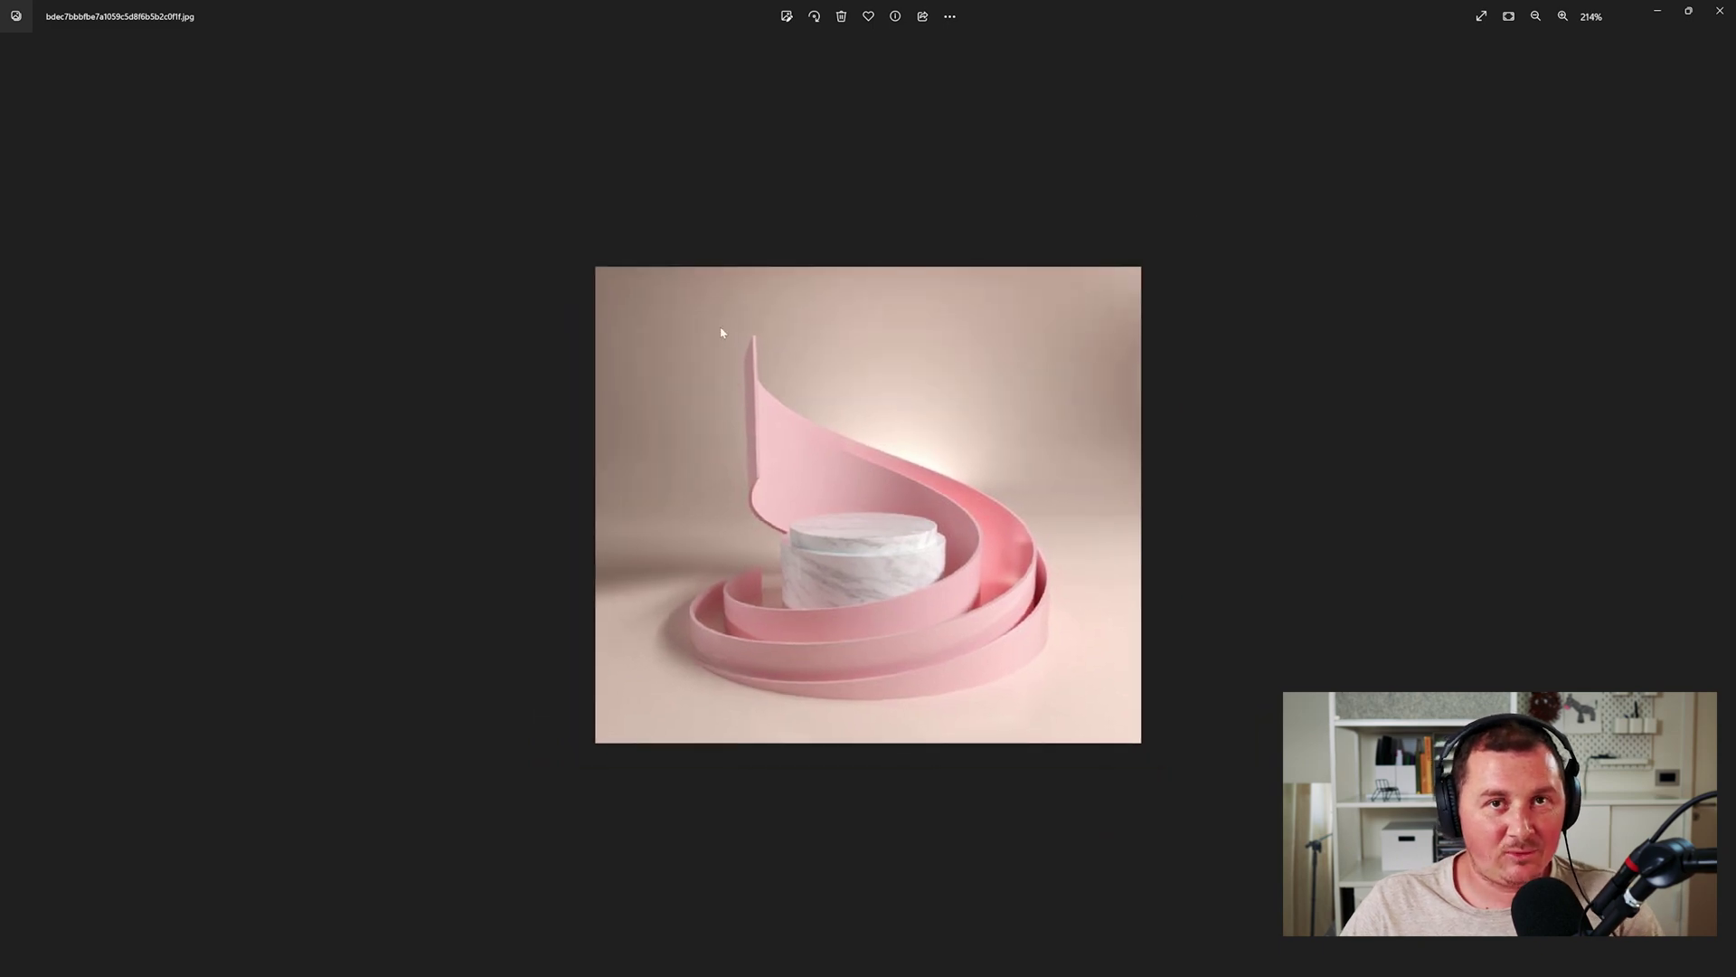
{"action": "left_click", "coordinate": [1657, 11]}
- Finish the in-place model and open the L1 - Architectural floor plan, leaving free space beside the first wall
{"action": "scroll", "coordinate": [452, 282], "scroll_direction": "down", "scroll_amount": 3}
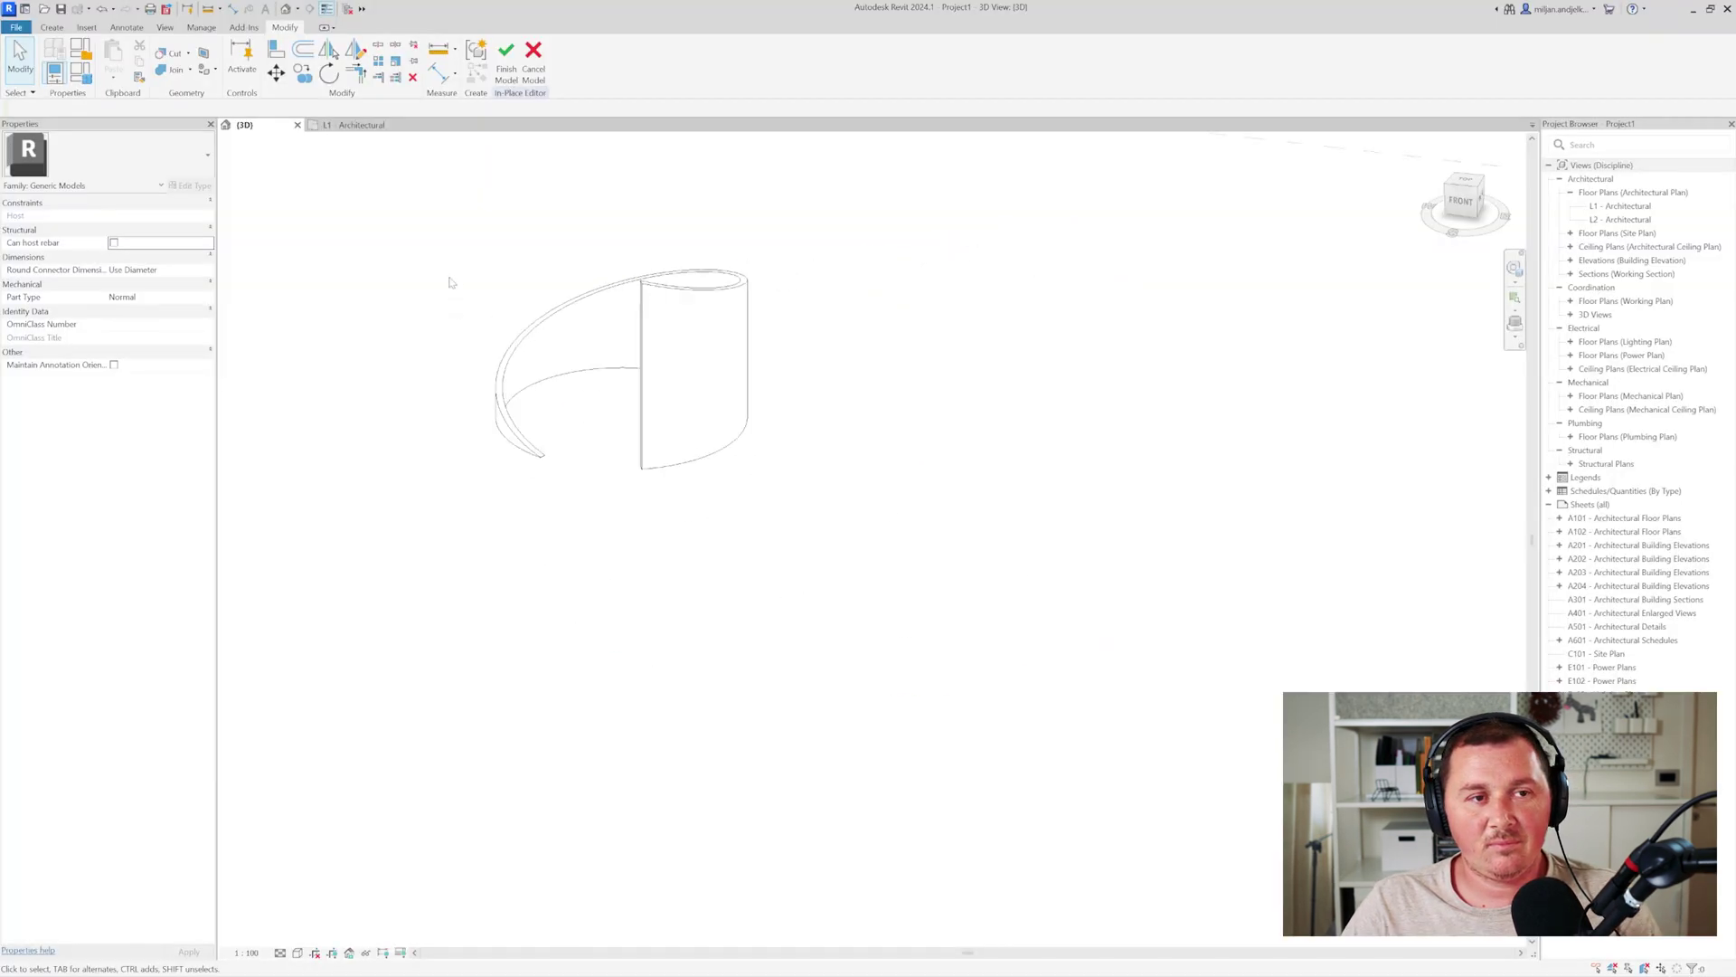
{"action": "left_click", "coordinate": [512, 57]}
{"action": "left_click", "coordinate": [354, 125]}
{"action": "scroll", "coordinate": [655, 451], "scroll_direction": "down", "scroll_amount": 3}
{"action": "middle_click_drag", "start_coordinate": [720, 473], "coordinate": [479, 465]}
- Create a new in-place model in the Generic Models category, accepting the suggested name
{"action": "left_click", "coordinate": [61, 28]}
{"action": "left_click", "coordinate": [161, 77]}
{"action": "left_click", "coordinate": [181, 133]}
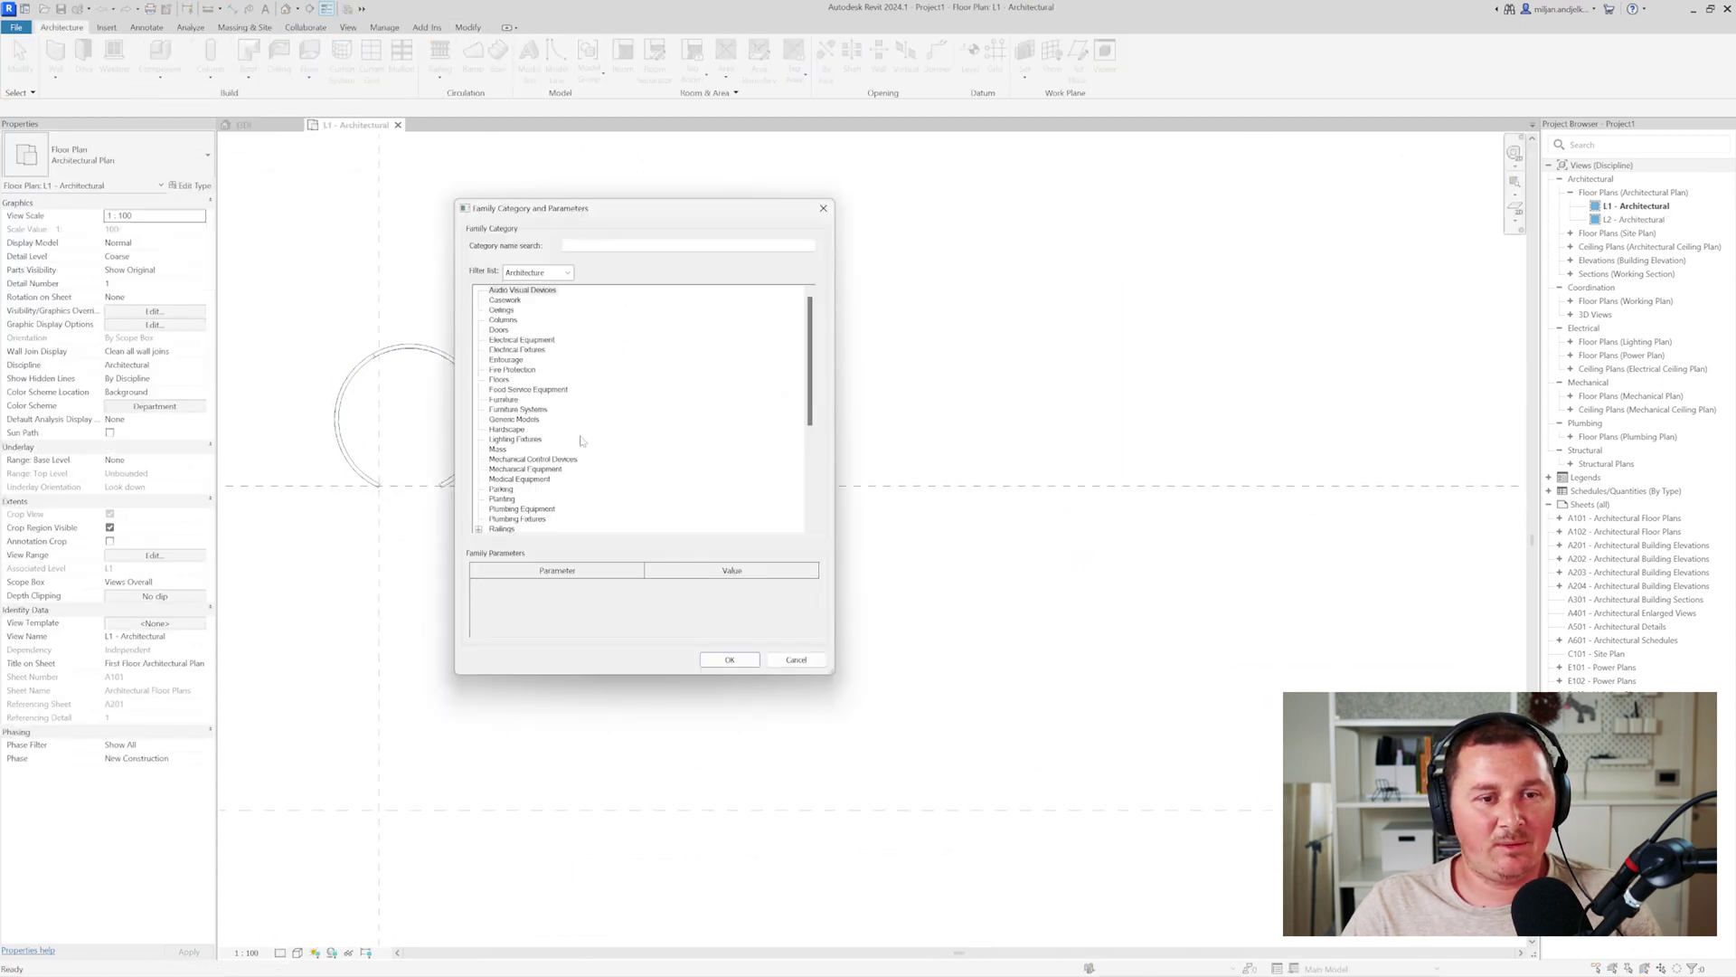
{"action": "left_click", "coordinate": [514, 420]}
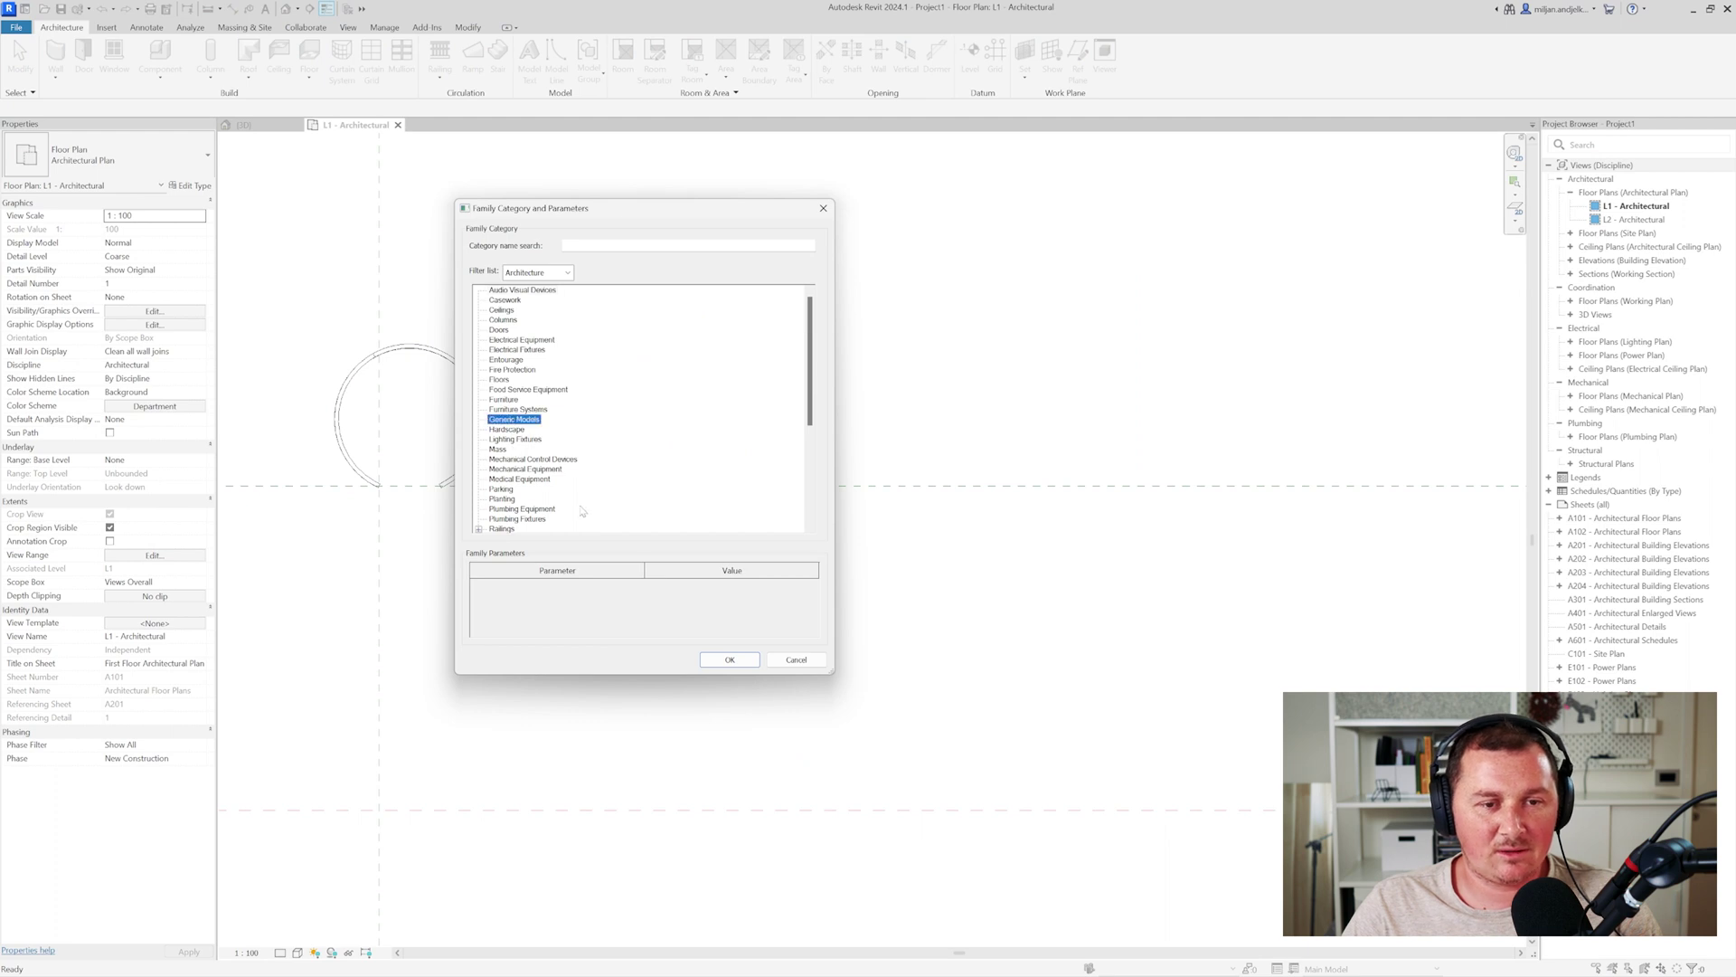
{"action": "left_click", "coordinate": [724, 659]}
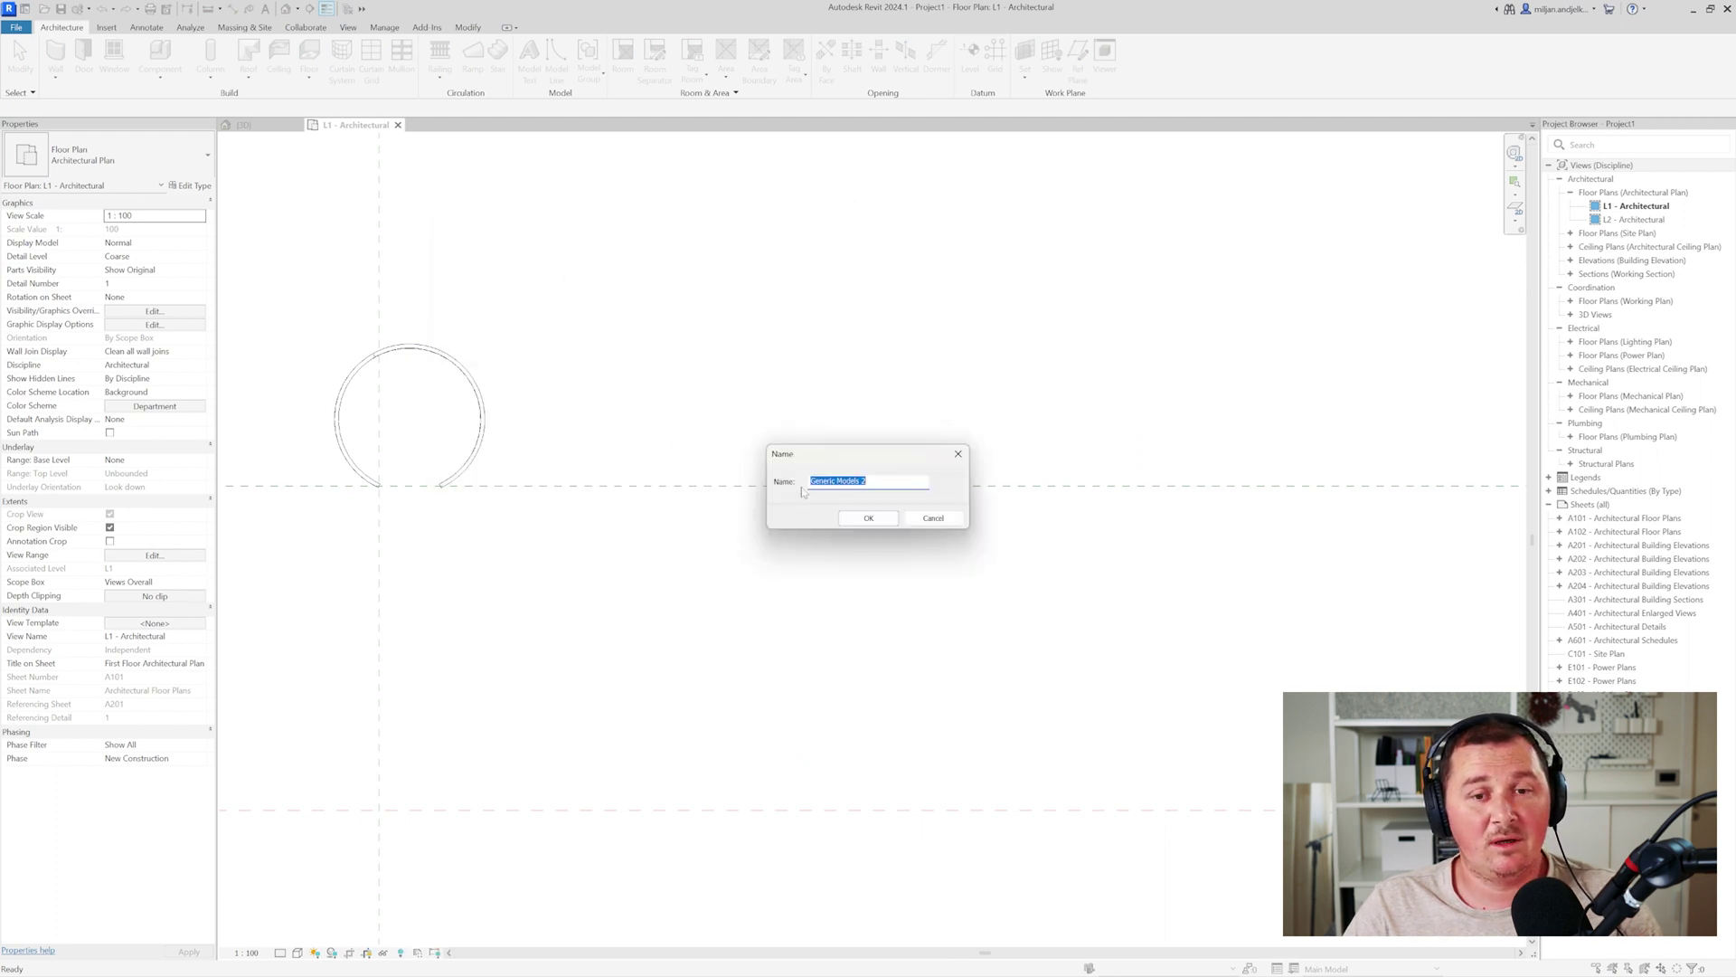
{"action": "left_click", "coordinate": [850, 514]}
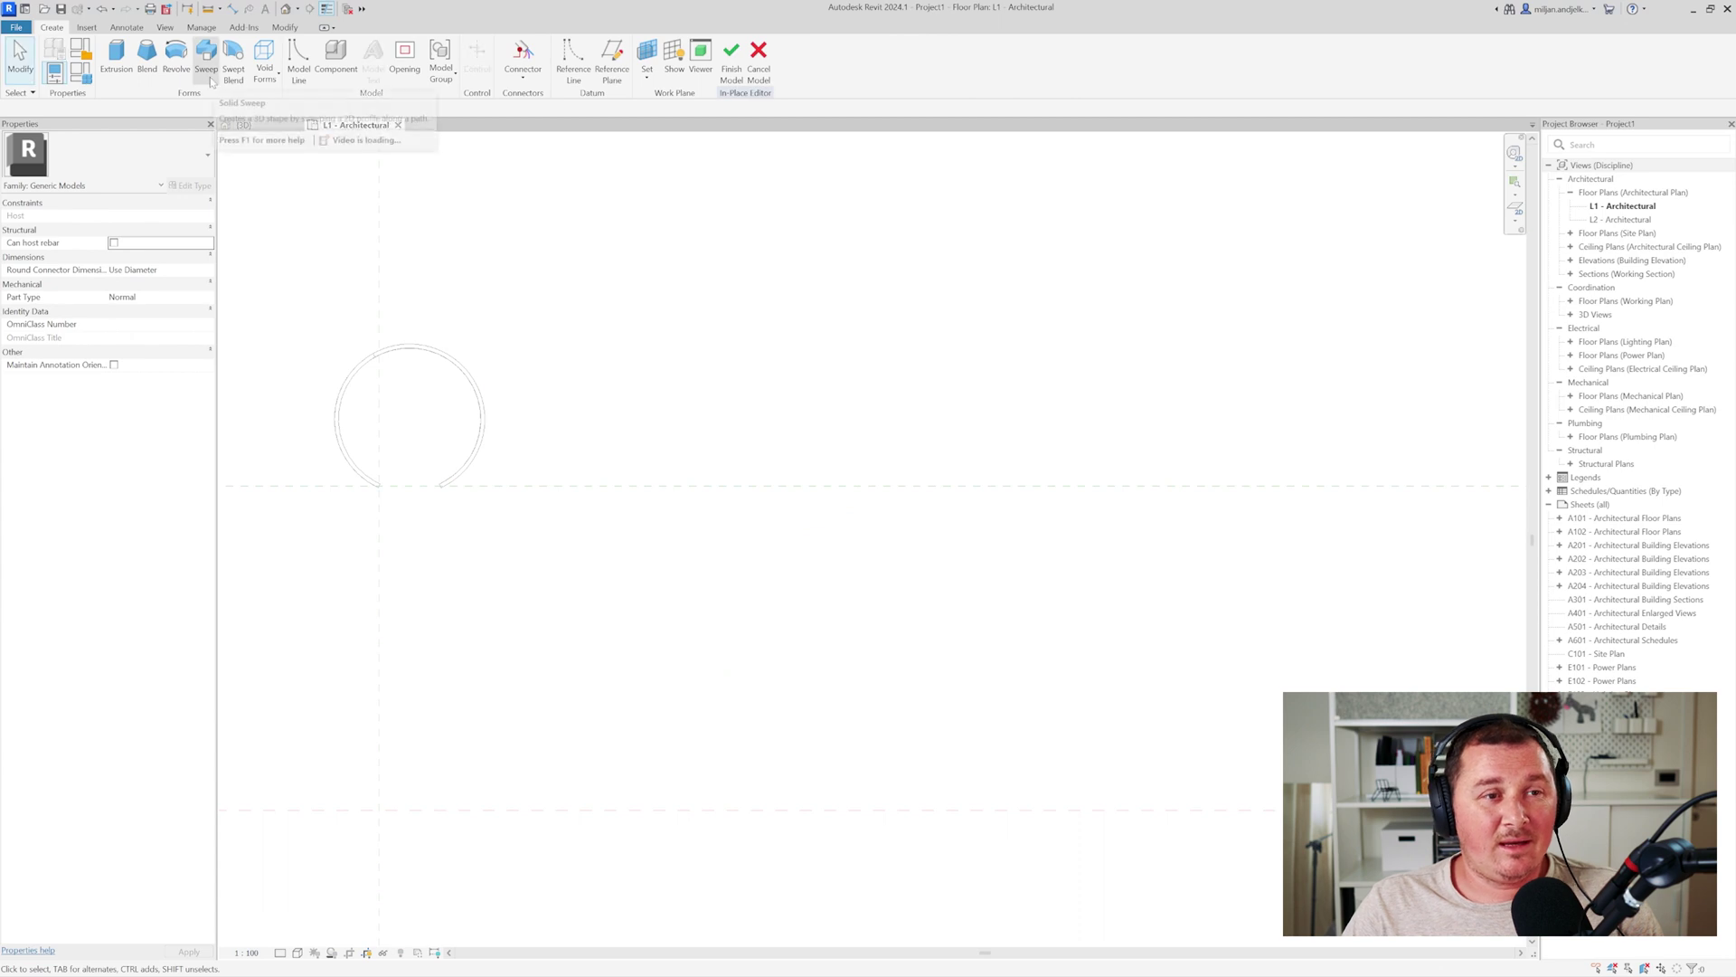
- Sketch a swept blend path beside the first wall as a large open arc with radius 1800, ending on the horizontal reference plane
{"action": "left_click", "coordinate": [233, 61]}
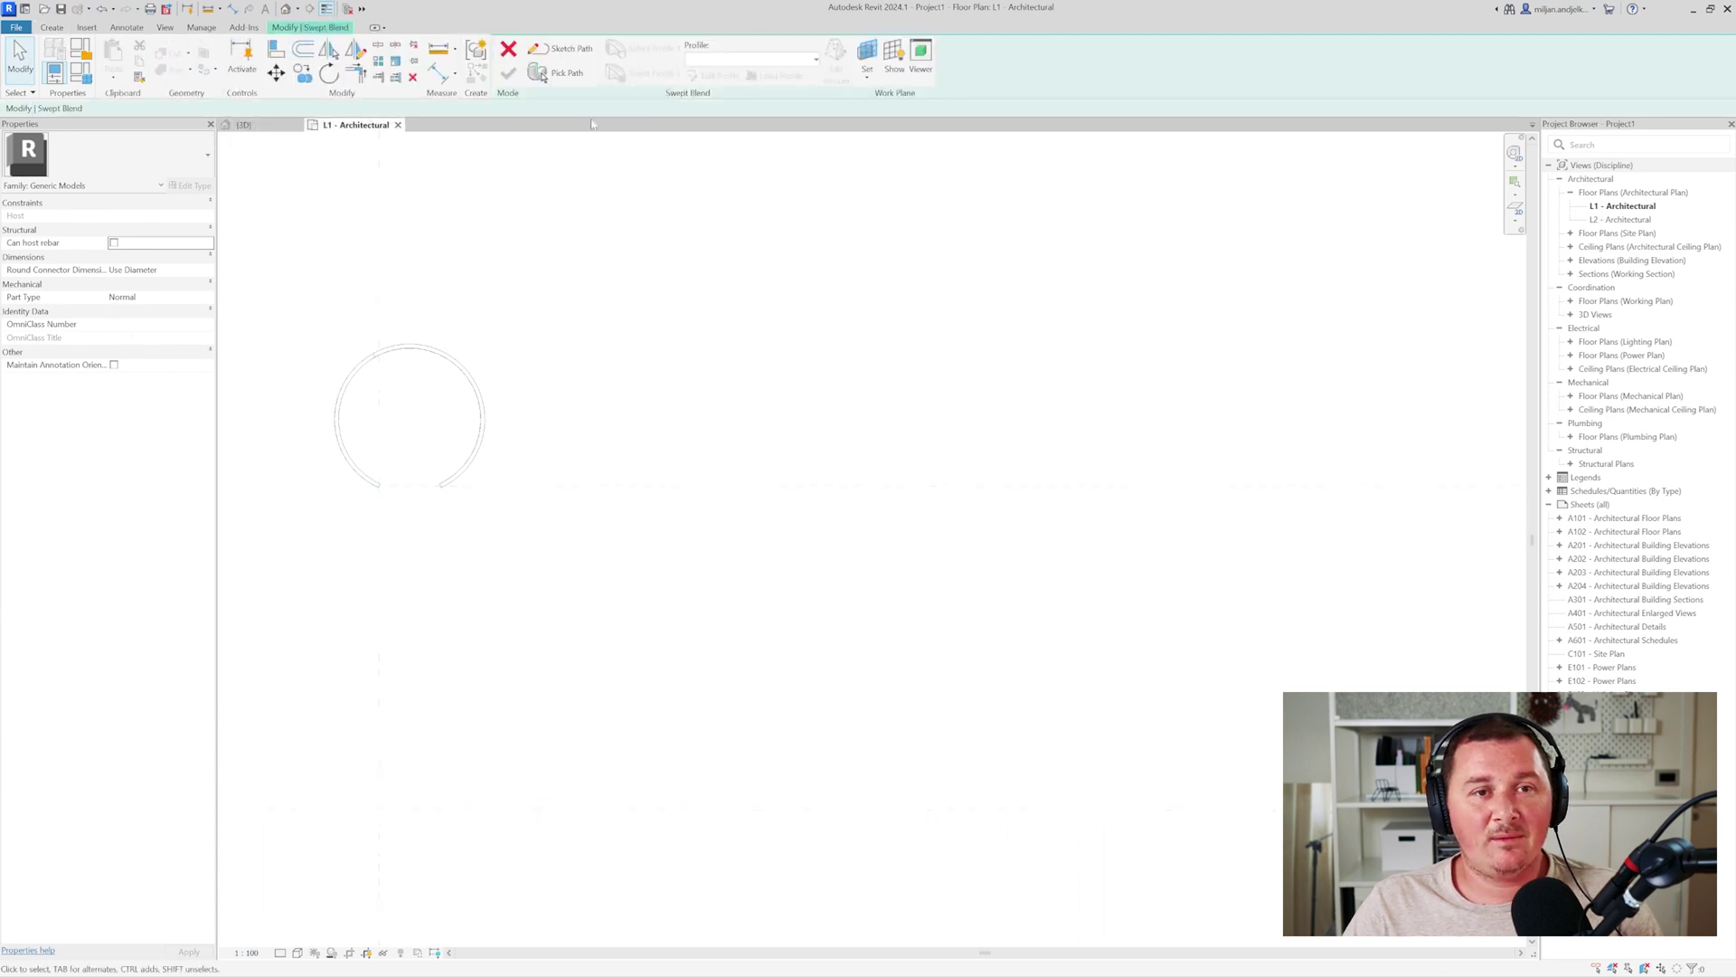
{"action": "left_click", "coordinate": [561, 50]}
{"action": "left_click", "coordinate": [548, 48]}
{"action": "left_click", "coordinate": [709, 486]}
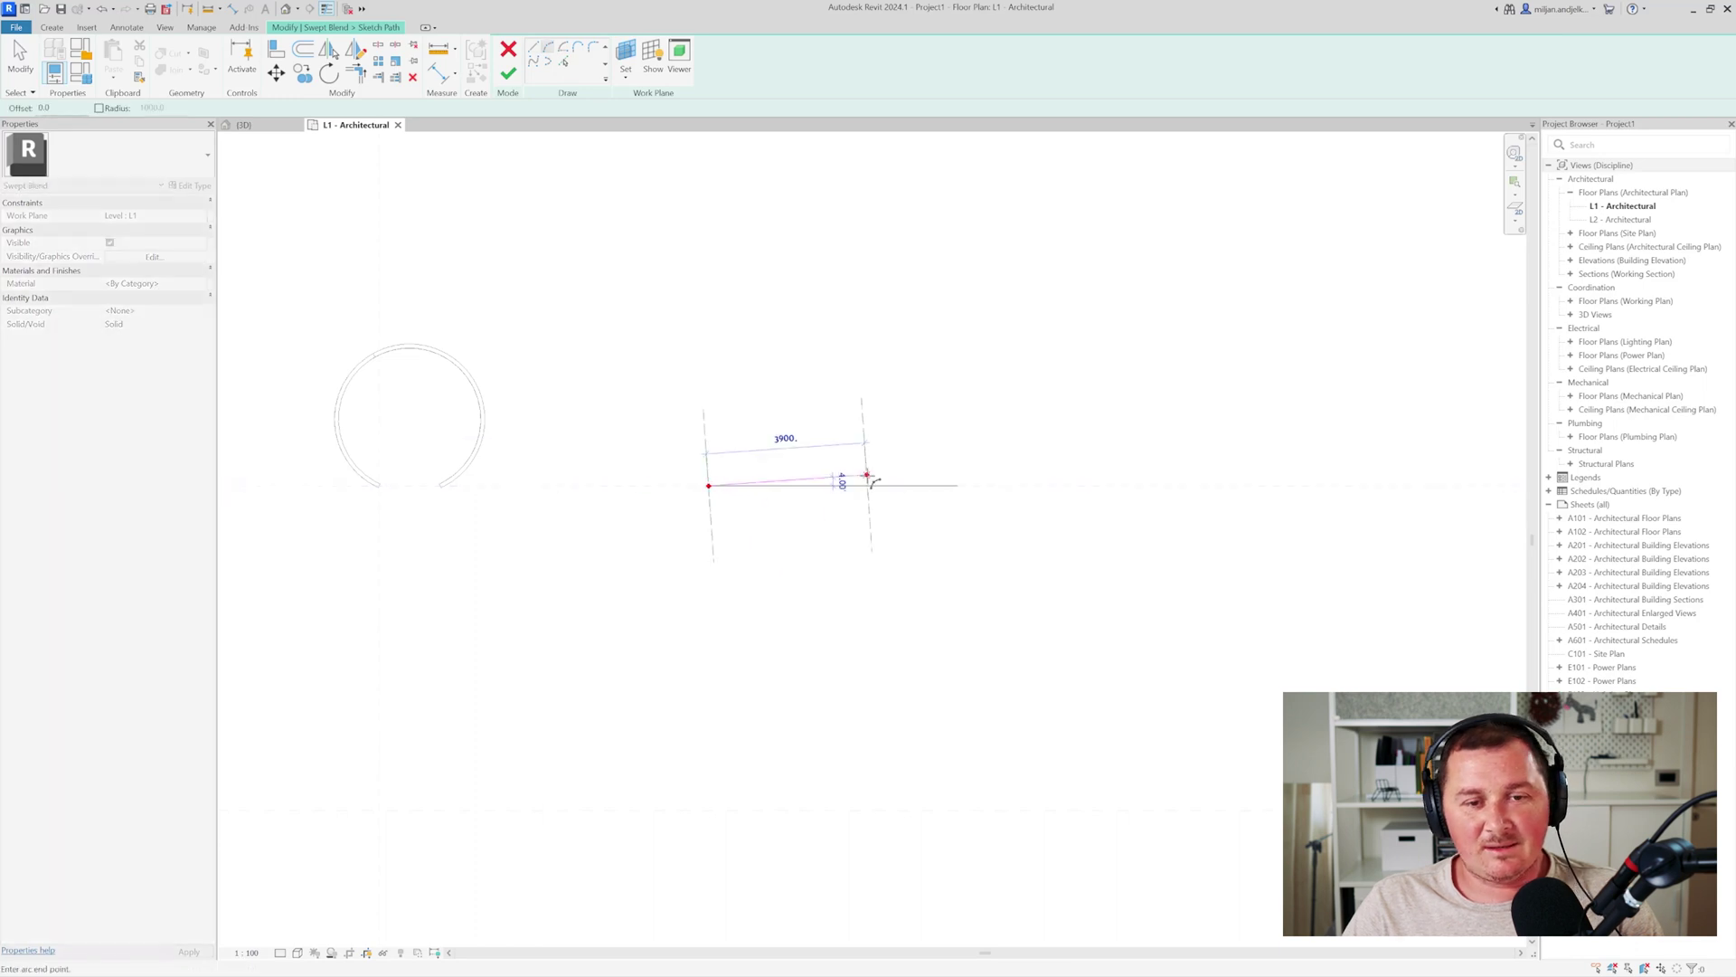
{"action": "left_click", "coordinate": [789, 486]}
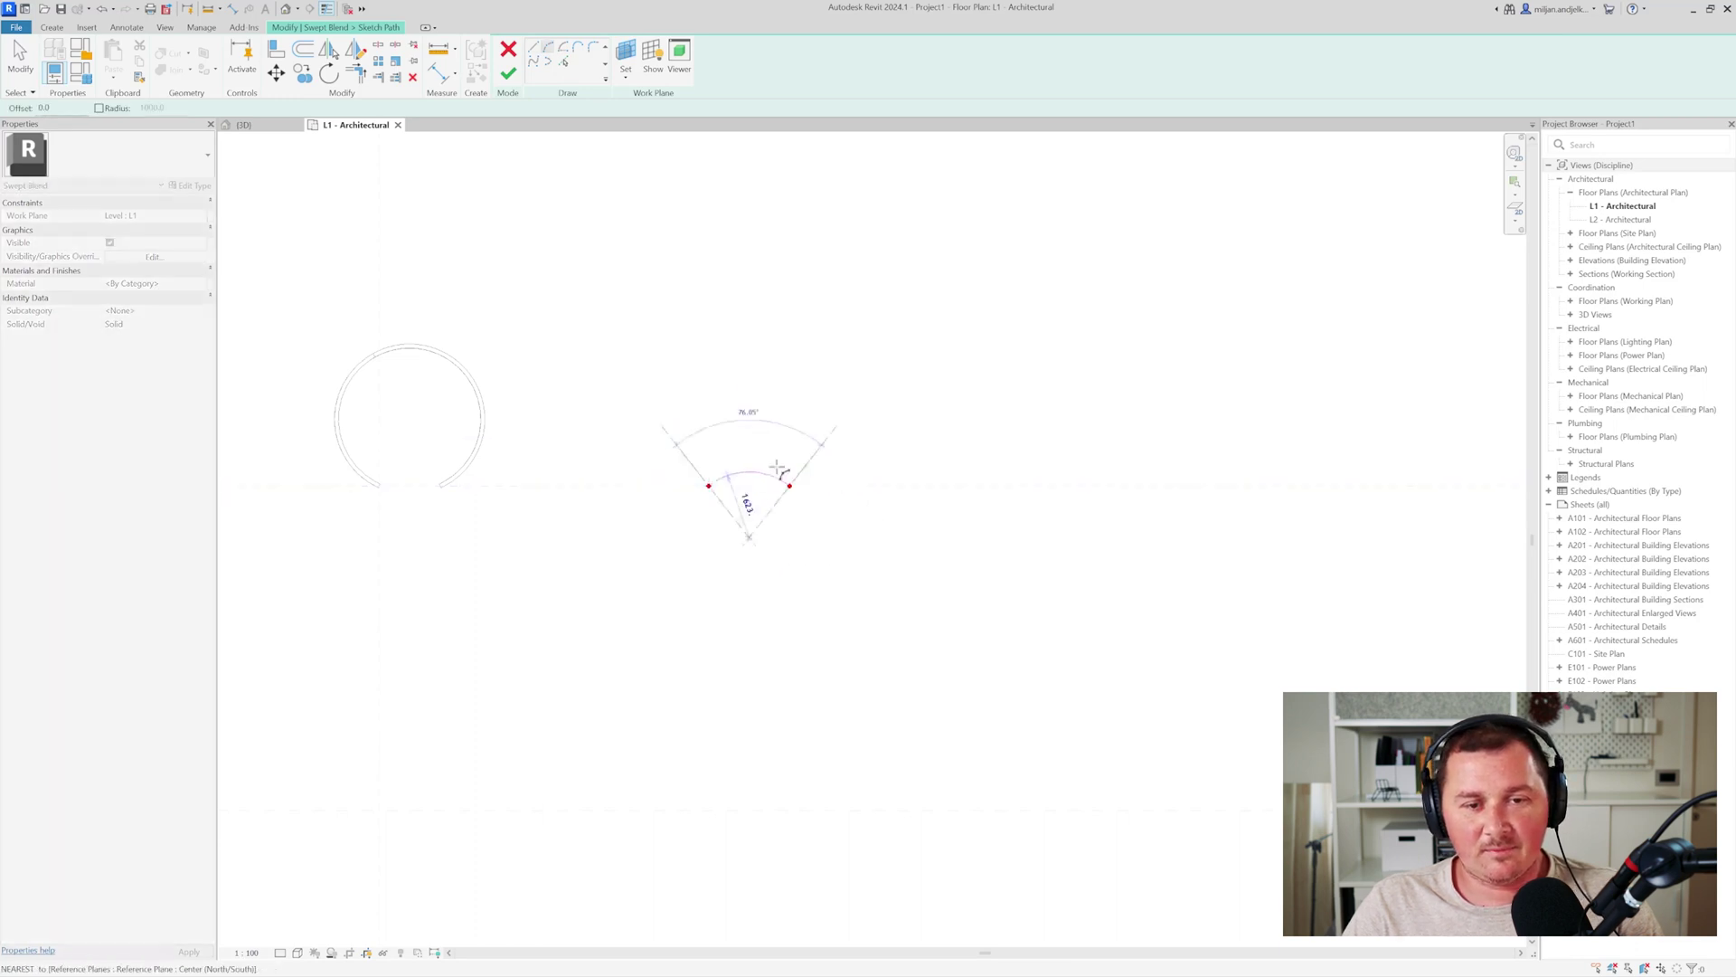
{"action": "type", "text": "1800"}
{"action": "key", "text": "Return"}
{"action": "left_click", "coordinate": [508, 74]}
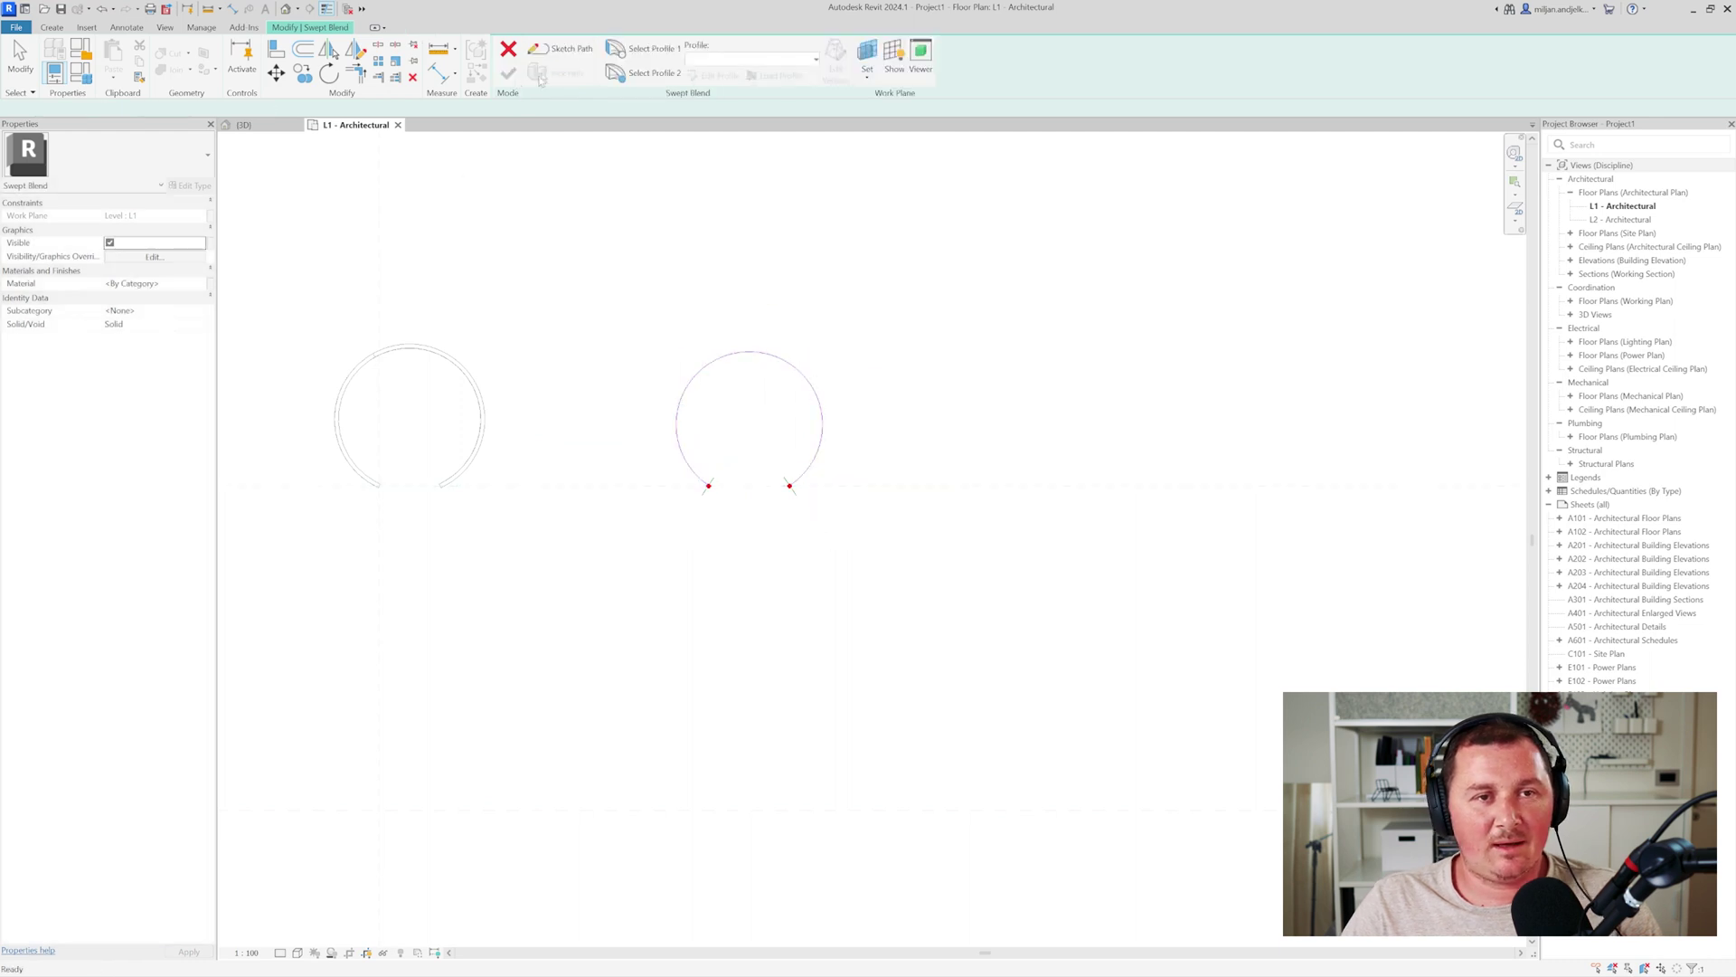
- Open the 3D view, recheck the pink spiral reference image, and open the first profile at the new path's start for editing
{"action": "left_click", "coordinate": [267, 126]}
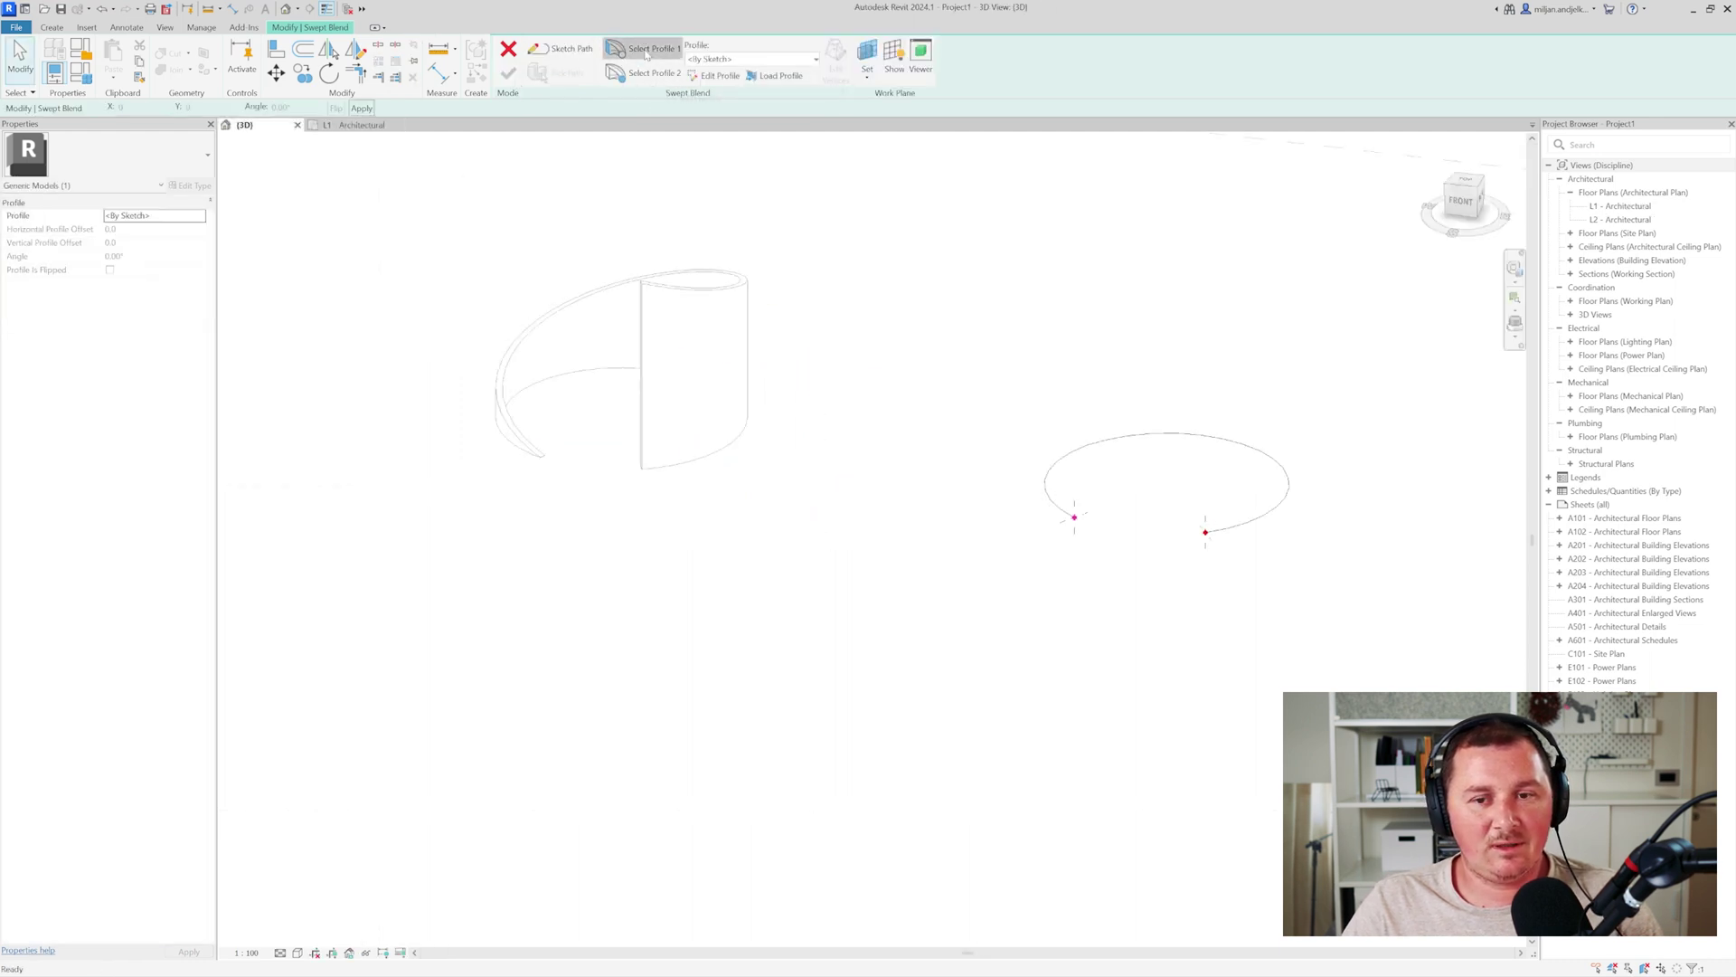
{"action": "scroll", "coordinate": [1155, 507], "scroll_direction": "up", "scroll_amount": 5}
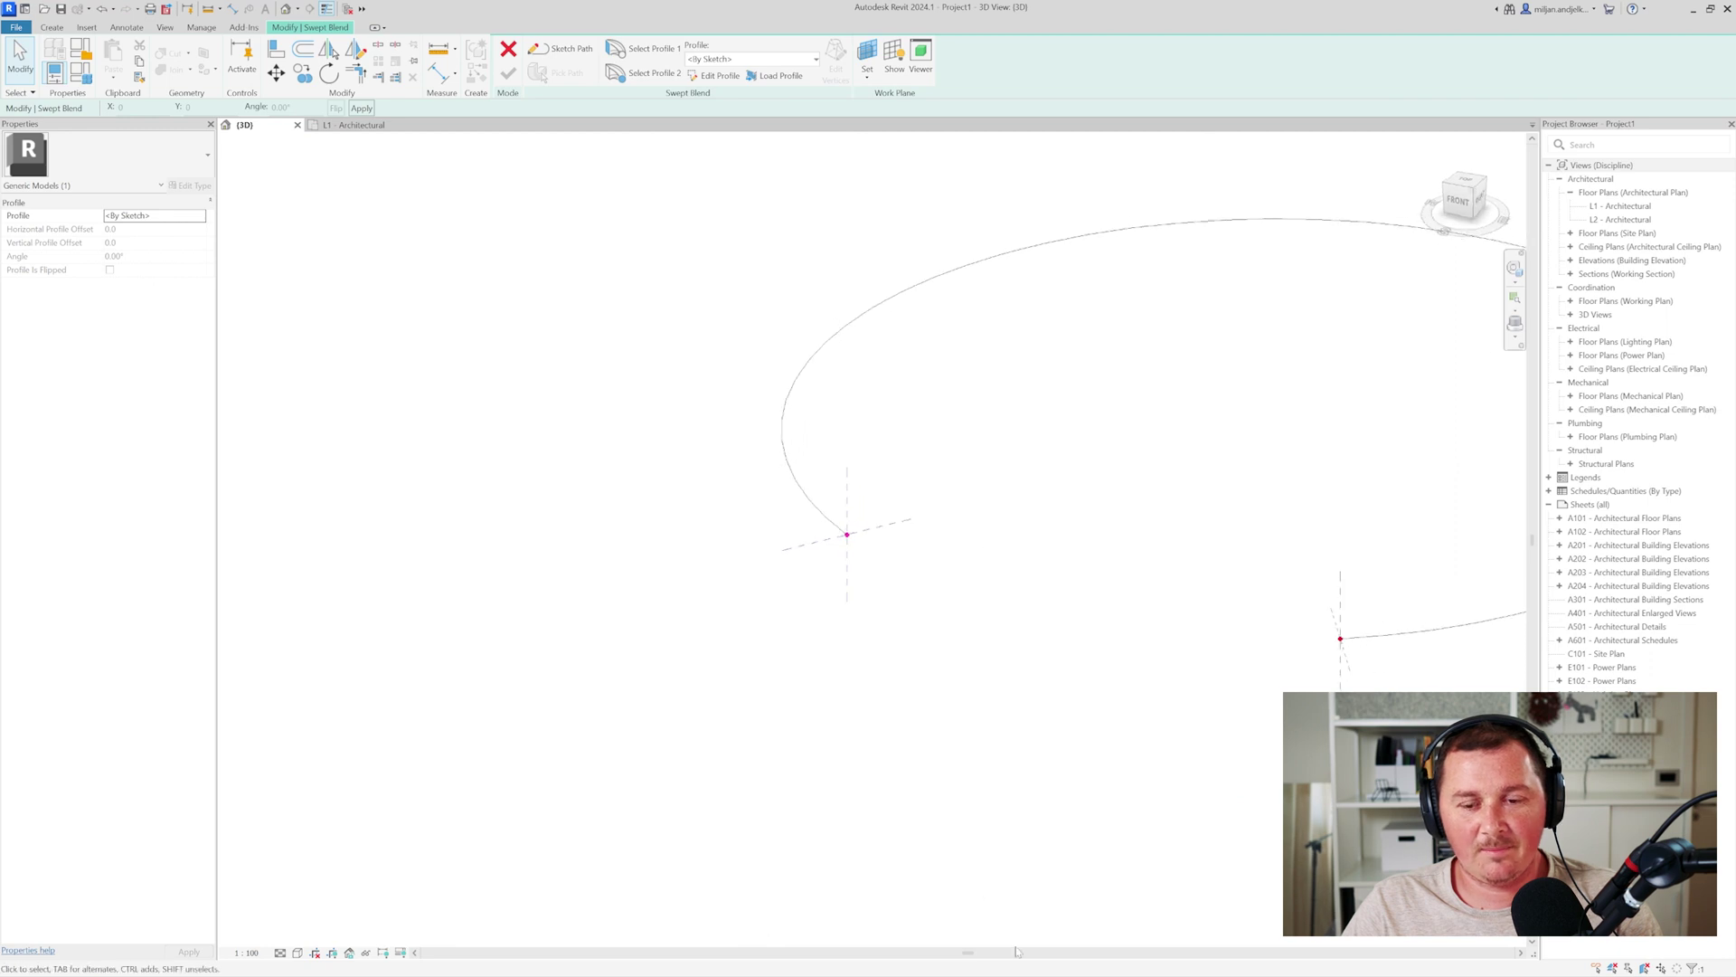
{"action": "key", "text": "alt+Tab"}
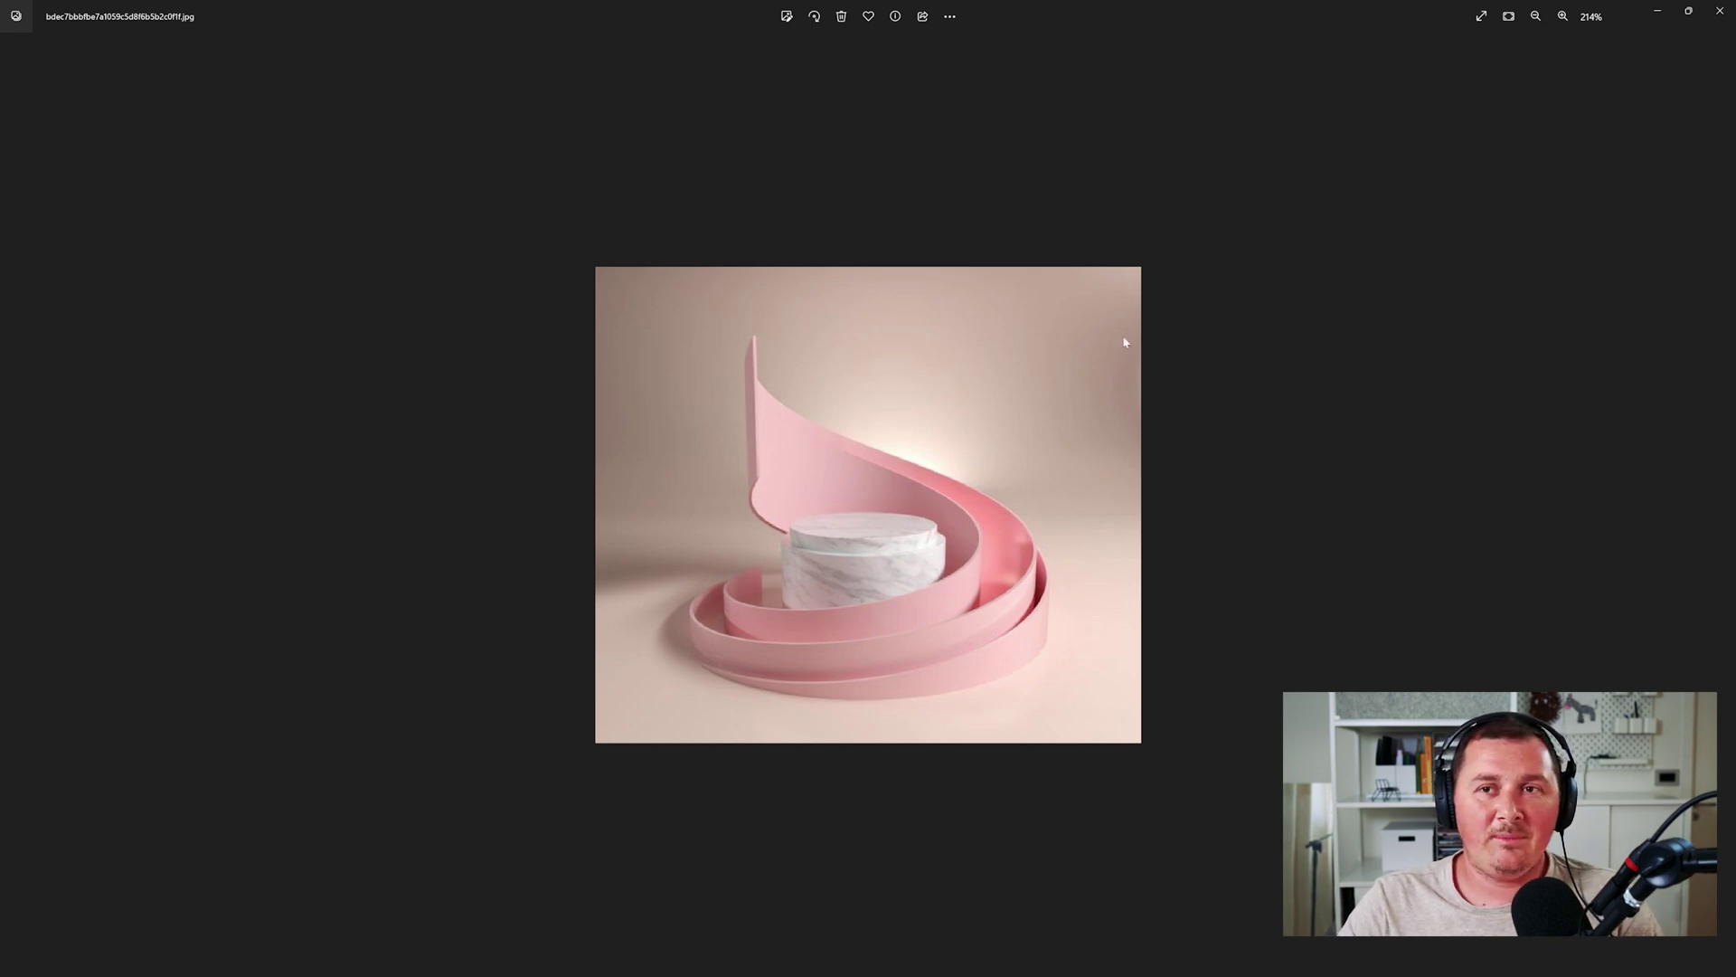
{"action": "key", "text": "alt+Tab"}
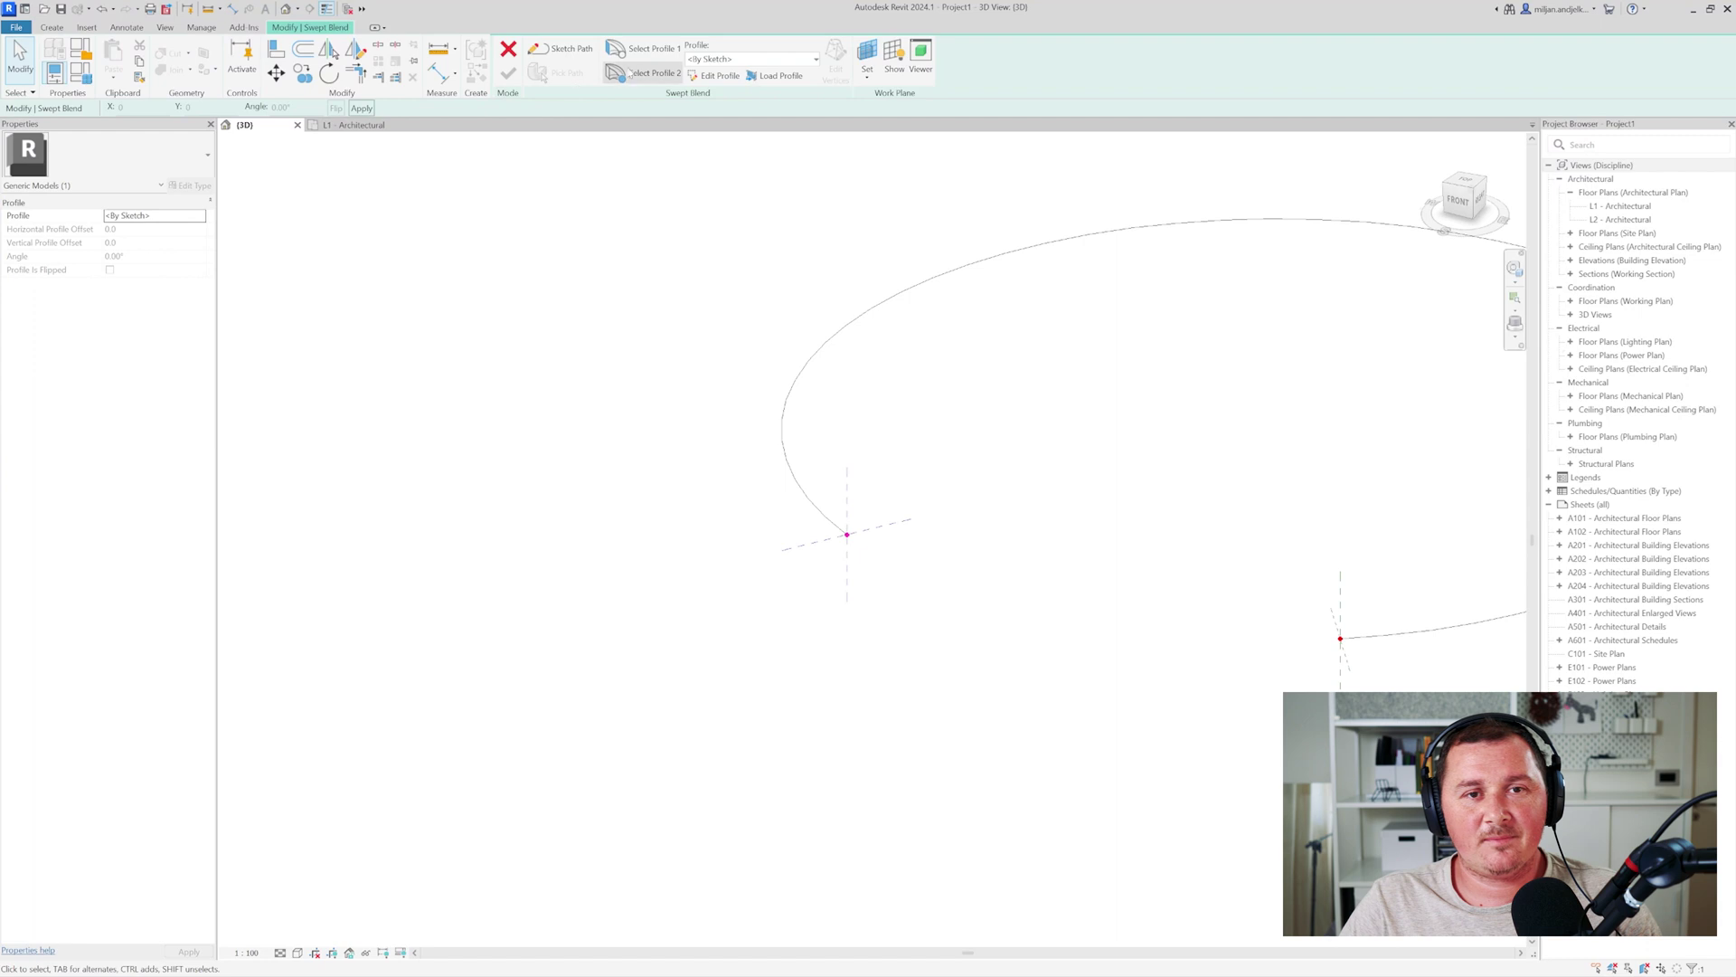
{"action": "left_click", "coordinate": [716, 76]}
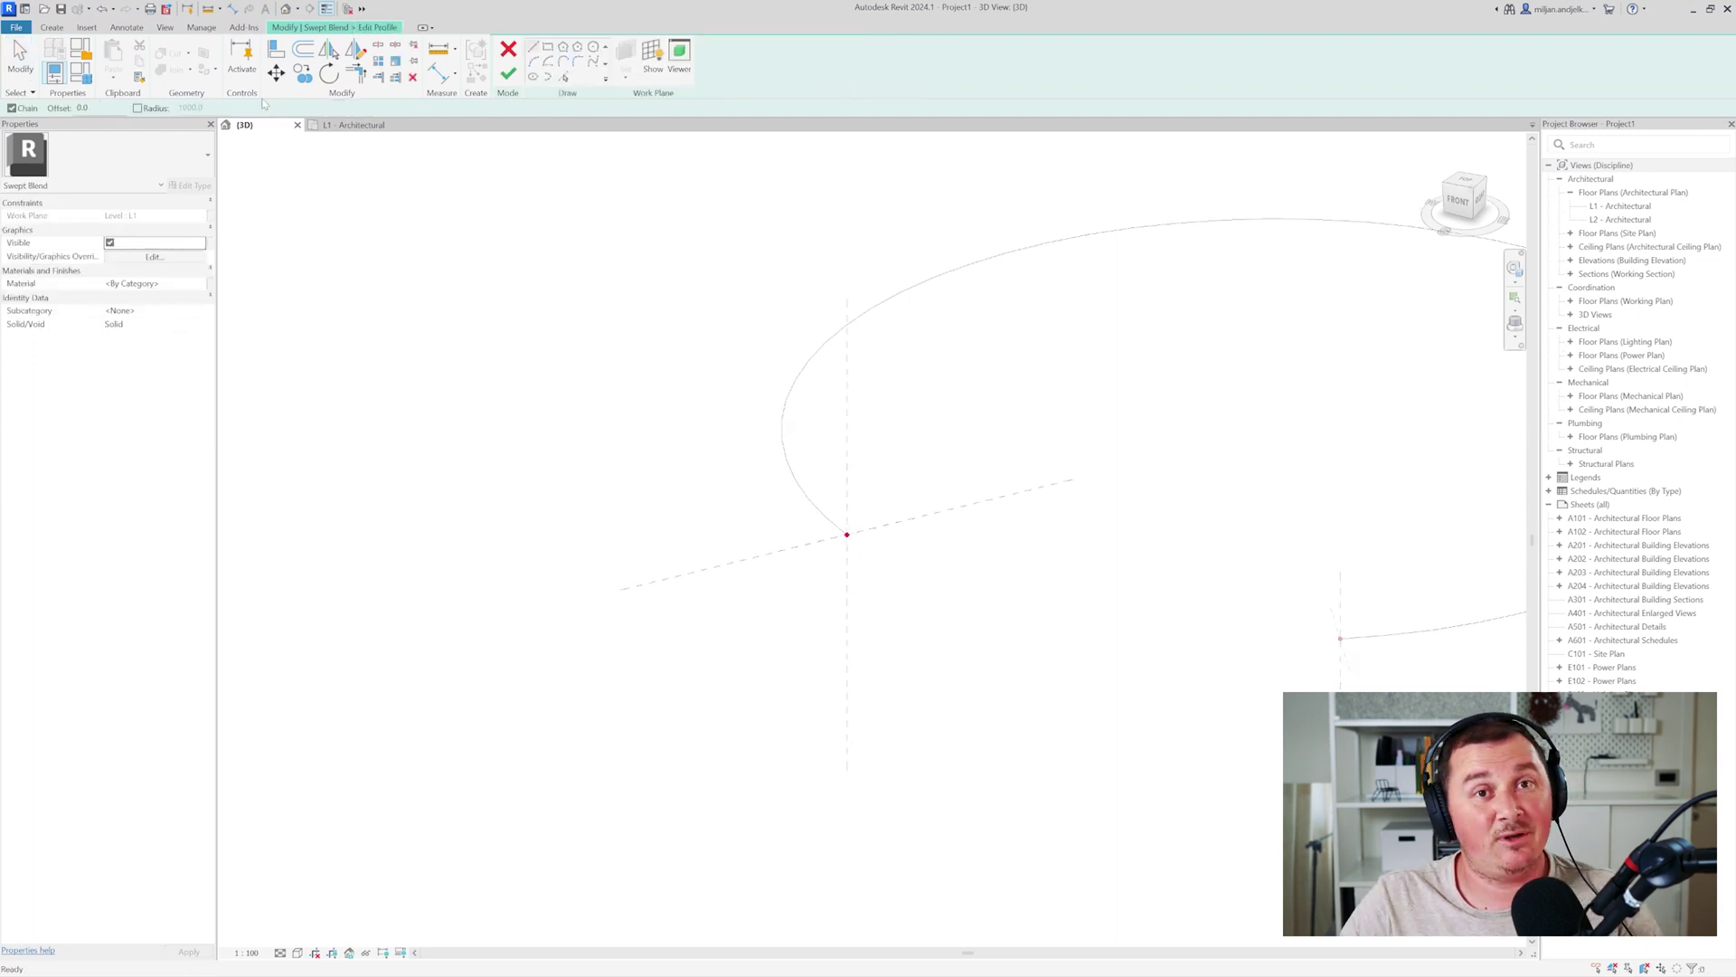
- Add profile lines offset to both sides of the vertical reference plane at the path start, and one on the horizontal plane with offset 0
{"action": "left_click", "coordinate": [561, 76]}
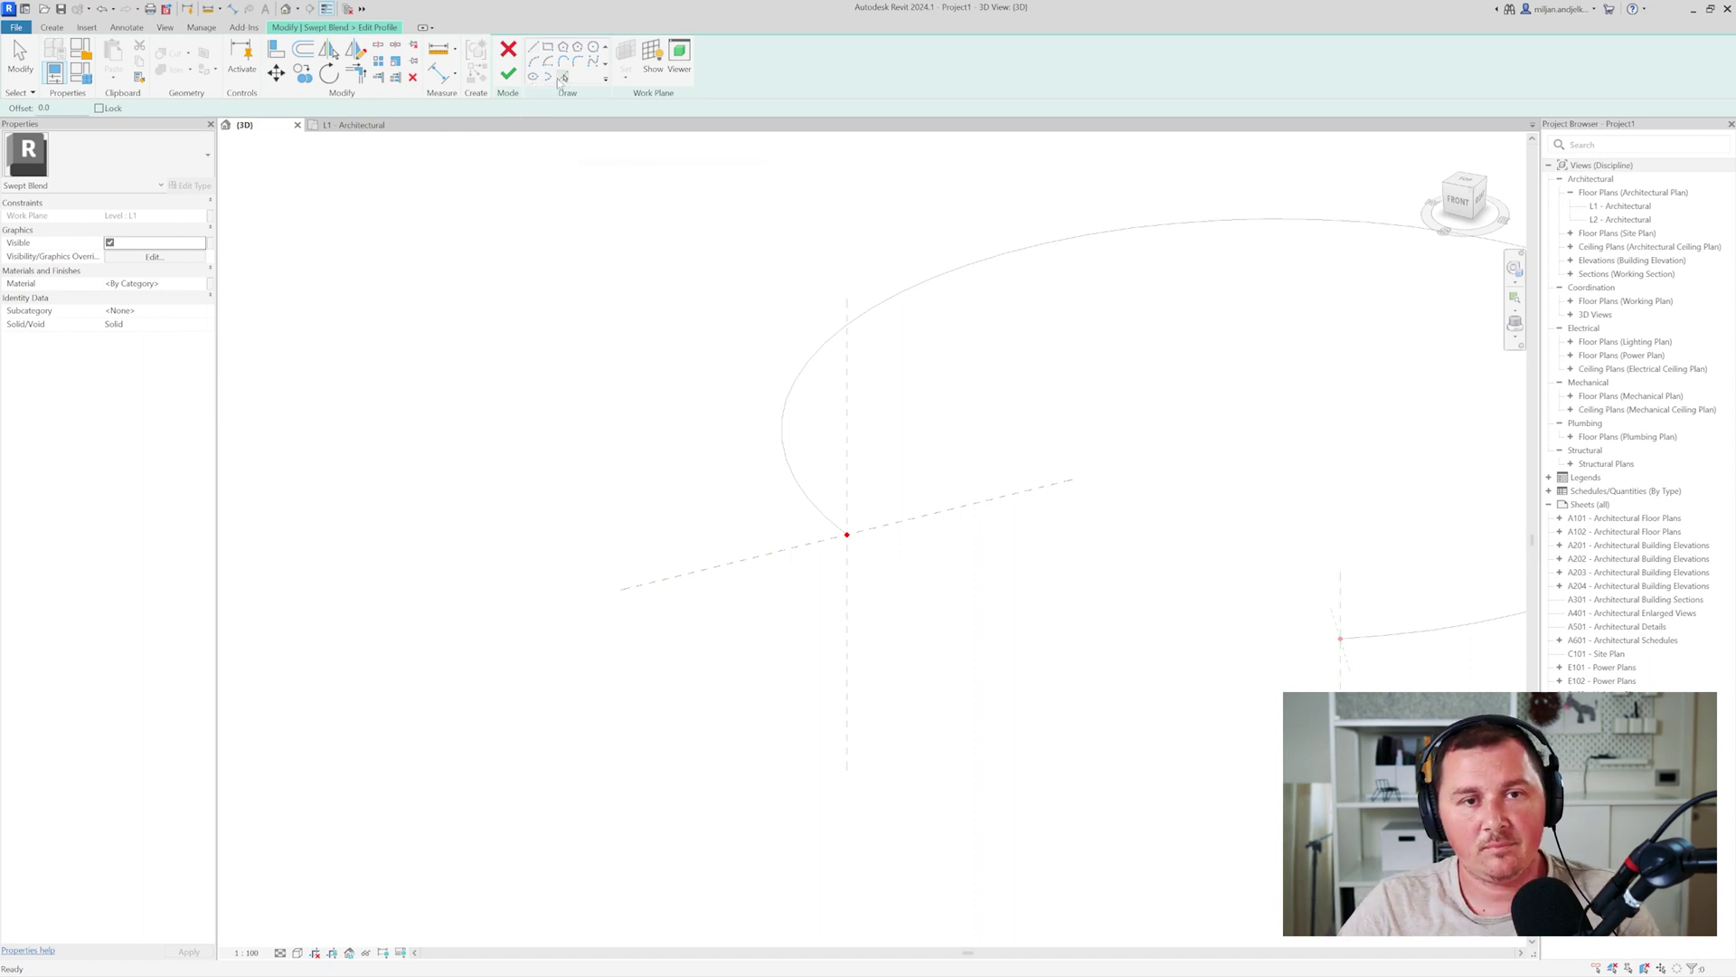
{"action": "left_click", "coordinate": [842, 492]}
{"action": "left_click", "coordinate": [851, 492]}
{"action": "double_click", "coordinate": [61, 107]}
{"action": "type", "text": "0"}
{"action": "left_click", "coordinate": [707, 567]}
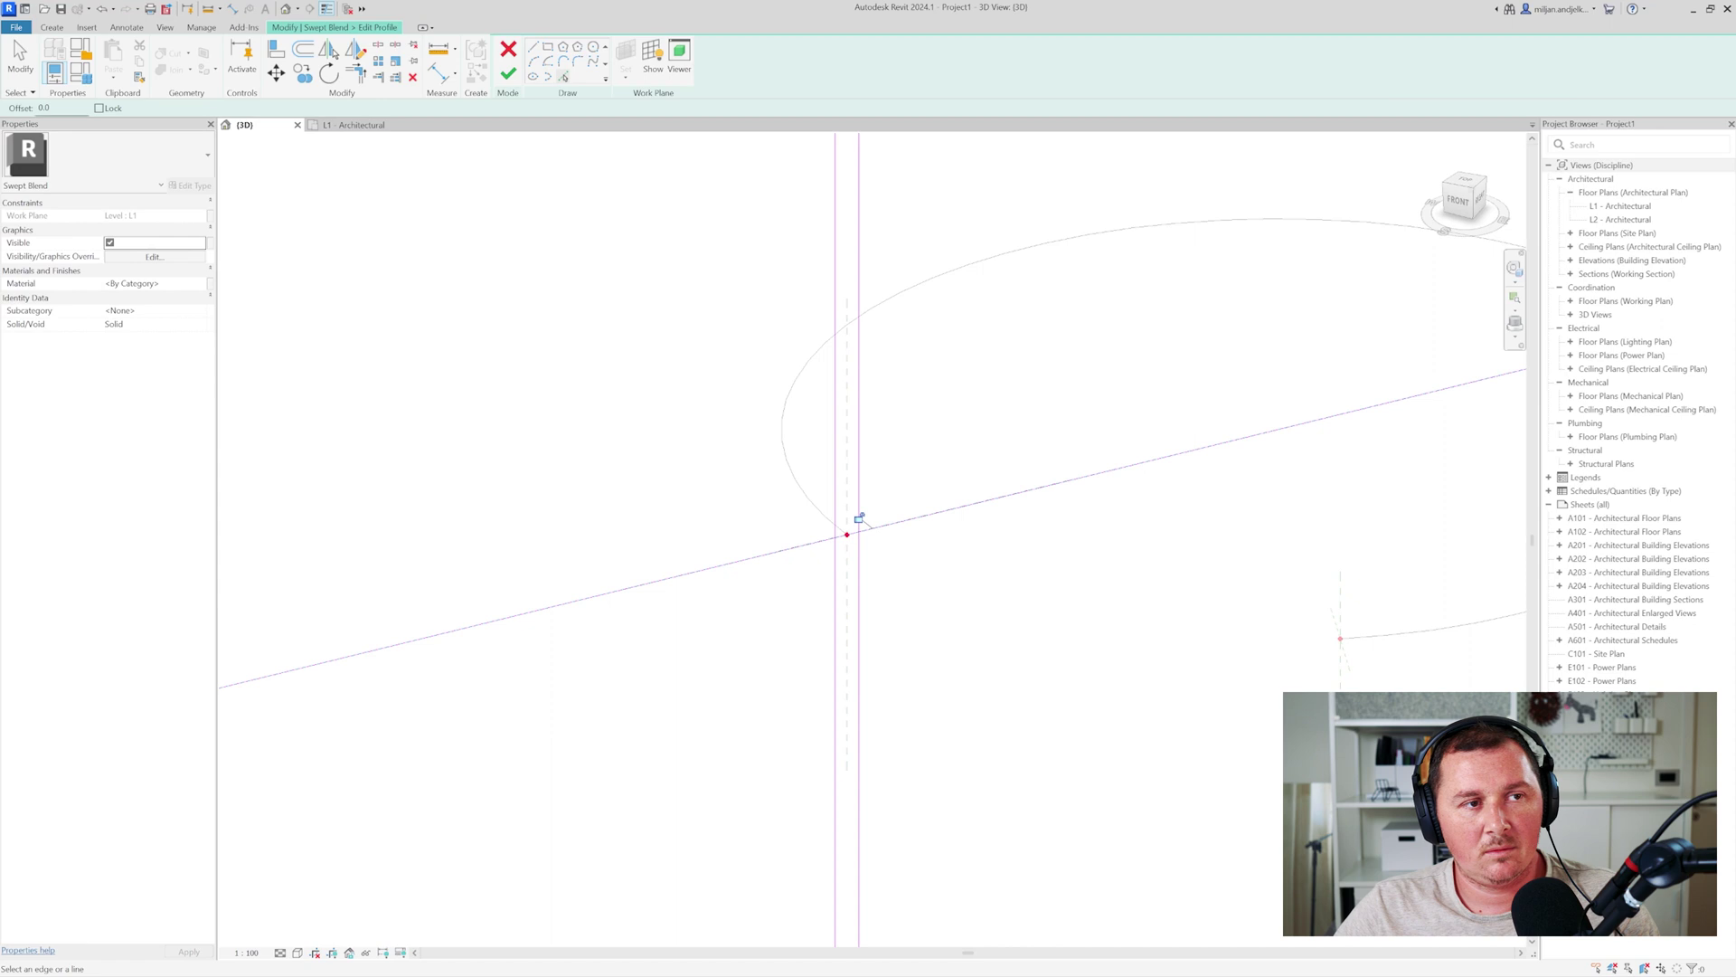
- Add a parallel profile line offset 1 mm above the horizontal base line
{"action": "type", "text": "1"}
{"action": "key", "text": "Return"}
{"action": "scroll", "coordinate": [855, 517], "scroll_direction": "up", "scroll_amount": 6}
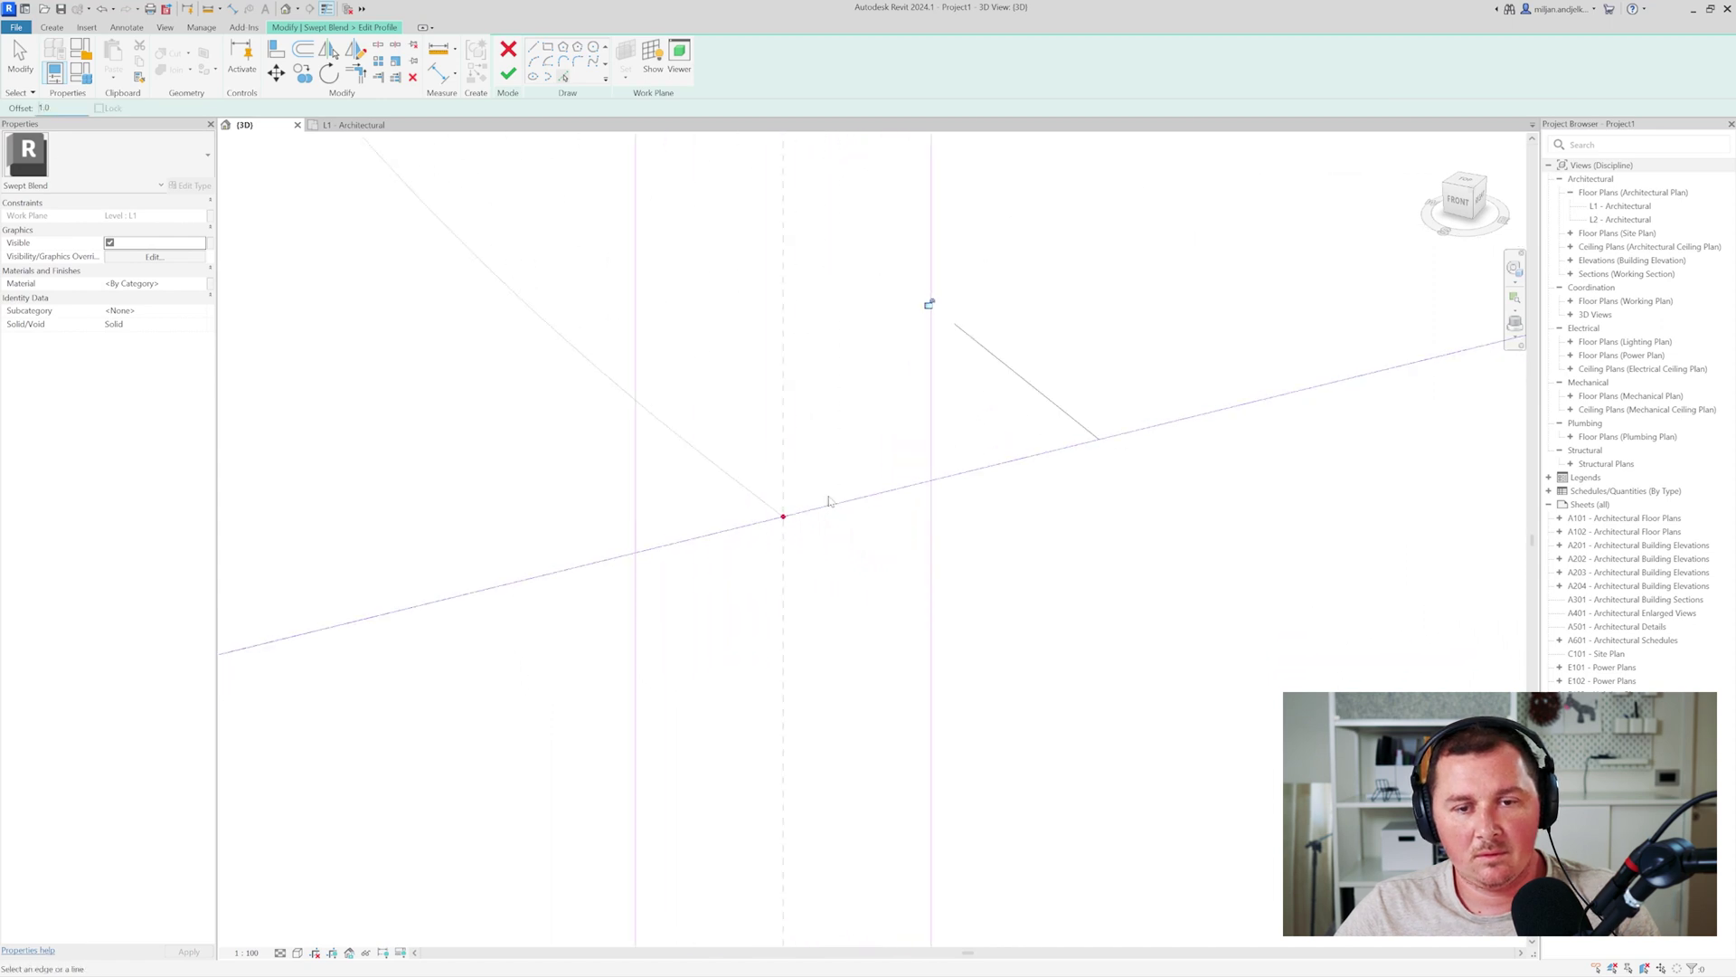
{"action": "left_click", "coordinate": [833, 508]}
{"action": "scroll", "coordinate": [714, 561], "scroll_direction": "up", "scroll_amount": 5}
{"action": "scroll", "coordinate": [539, 546], "scroll_direction": "down", "scroll_amount": 1}
- Trim the base, upper and side lines at their corners into a very thin closed rectangle
{"action": "key", "text": "t"}
{"action": "key", "text": "r"}
{"action": "left_click", "coordinate": [438, 535]}
{"action": "left_click", "coordinate": [421, 570]}
{"action": "scroll", "coordinate": [417, 543], "scroll_direction": "up", "scroll_amount": 2}
{"action": "left_click", "coordinate": [417, 542]}
{"action": "scroll", "coordinate": [560, 542], "scroll_direction": "down", "scroll_amount": 2}
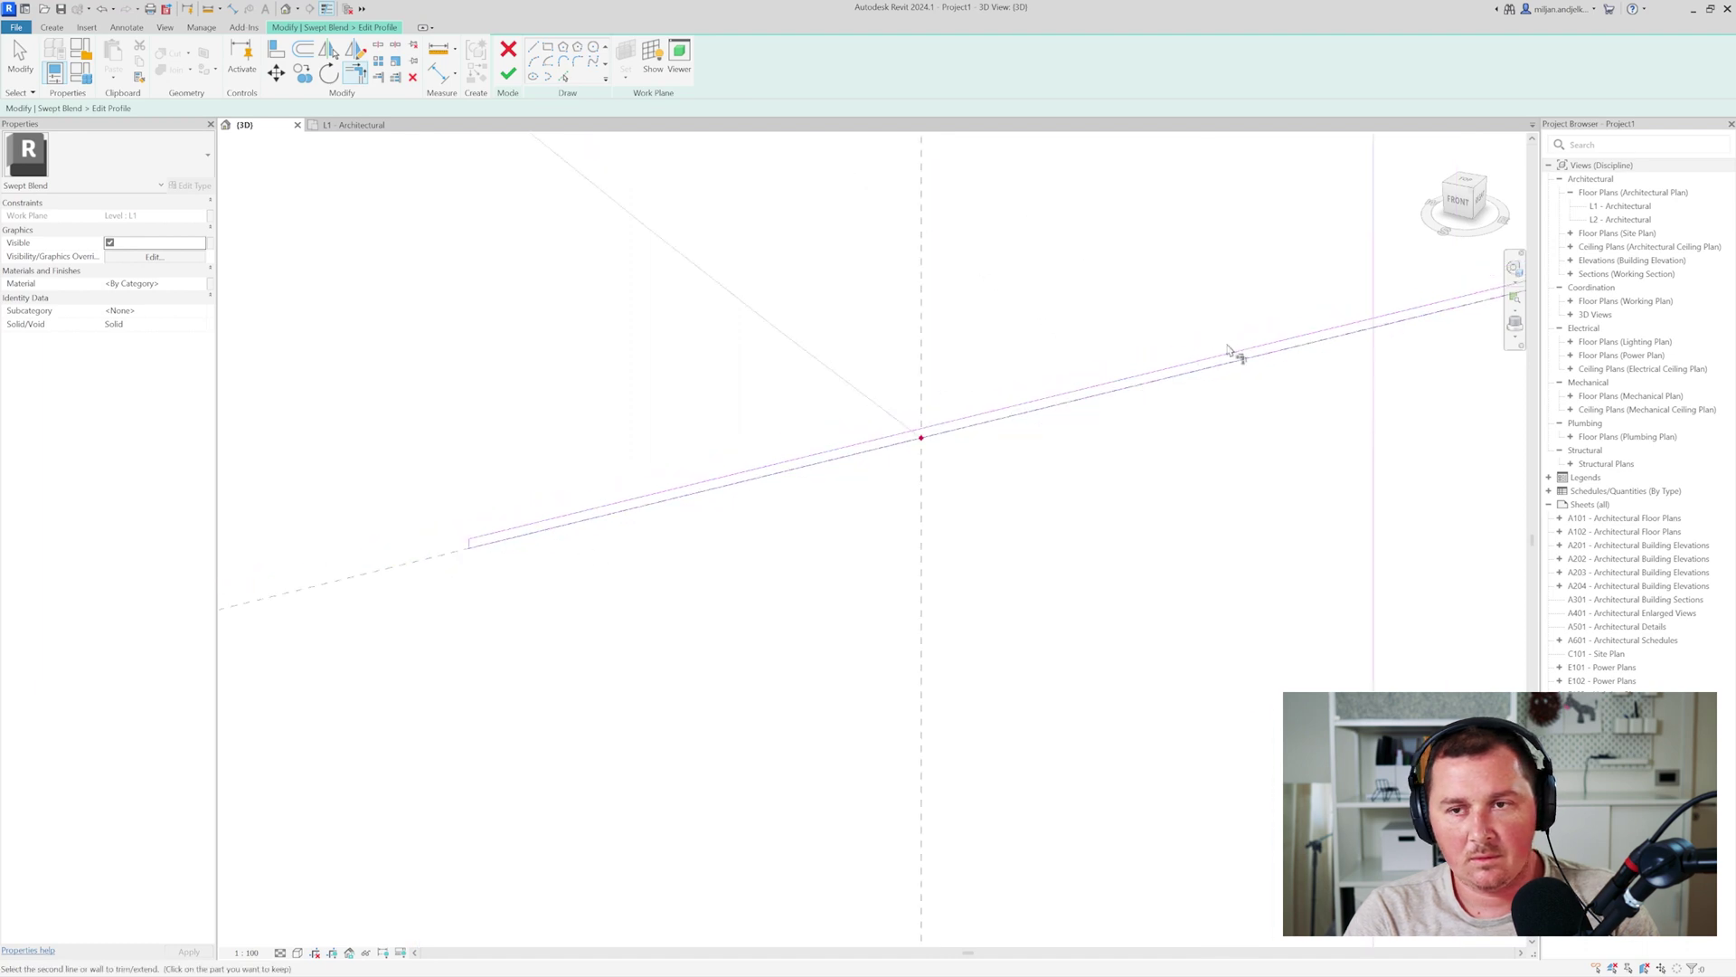
{"action": "left_click", "coordinate": [1377, 283]}
{"action": "scroll", "coordinate": [1430, 368], "scroll_direction": "up", "scroll_amount": 4}
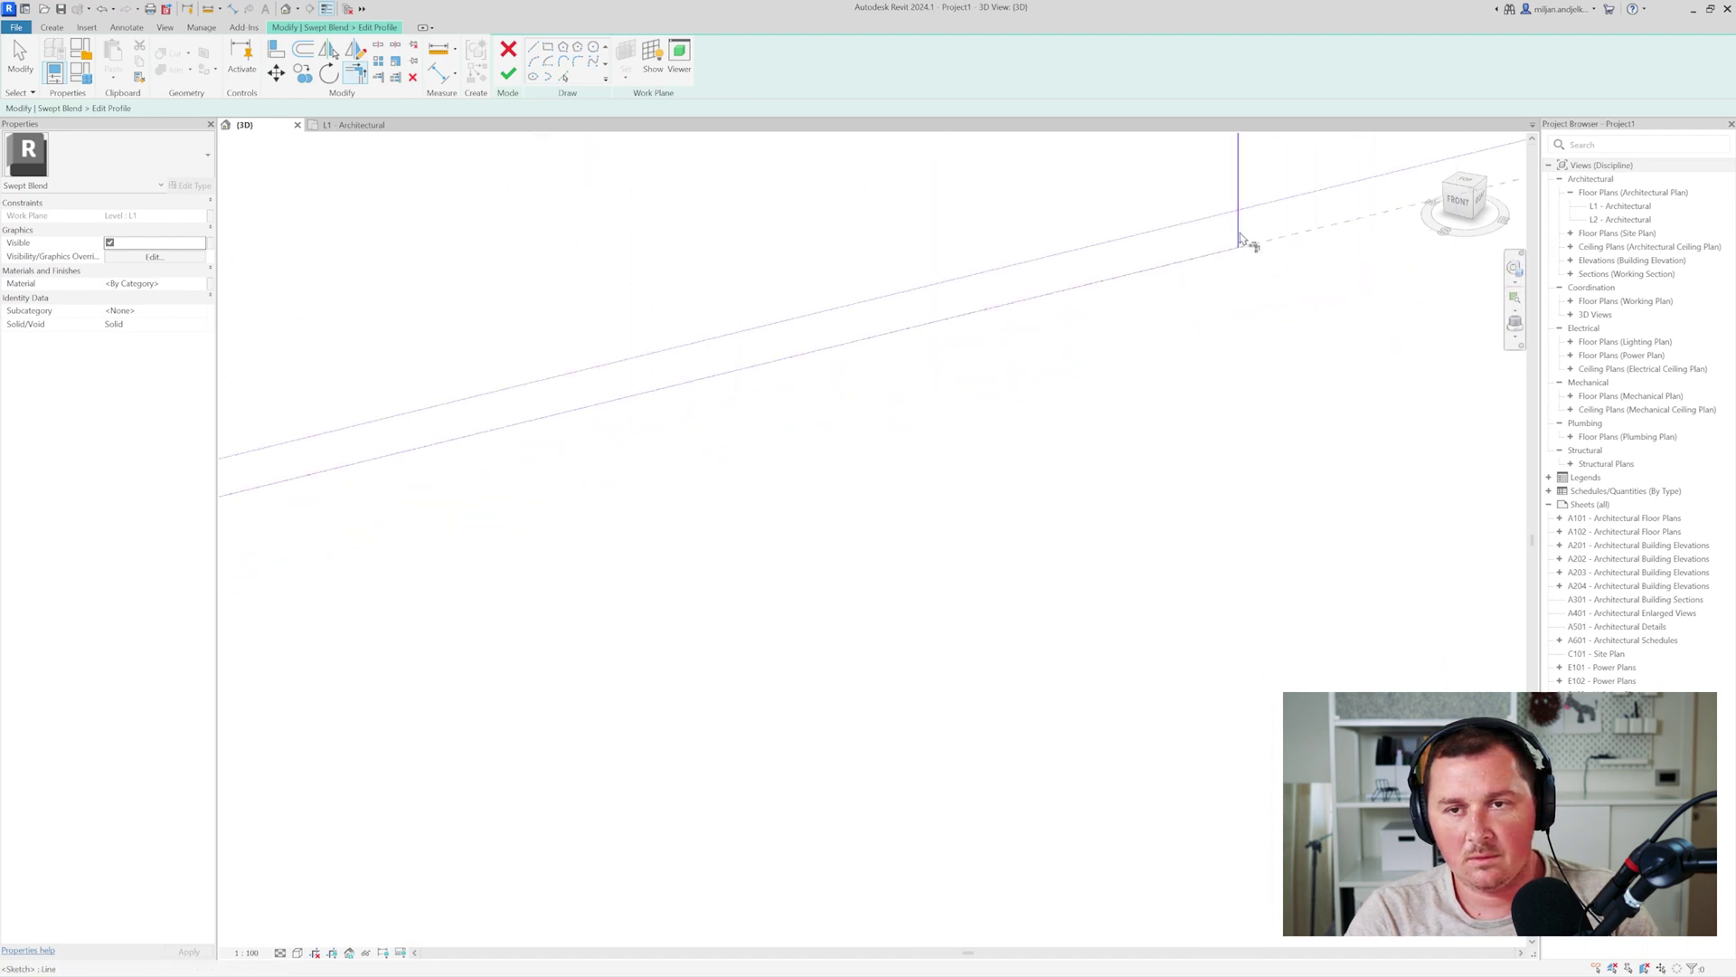
{"action": "left_click", "coordinate": [1194, 221]}
{"action": "left_click", "coordinate": [1238, 233]}
{"action": "scroll", "coordinate": [761, 491], "scroll_direction": "down", "scroll_amount": 6}
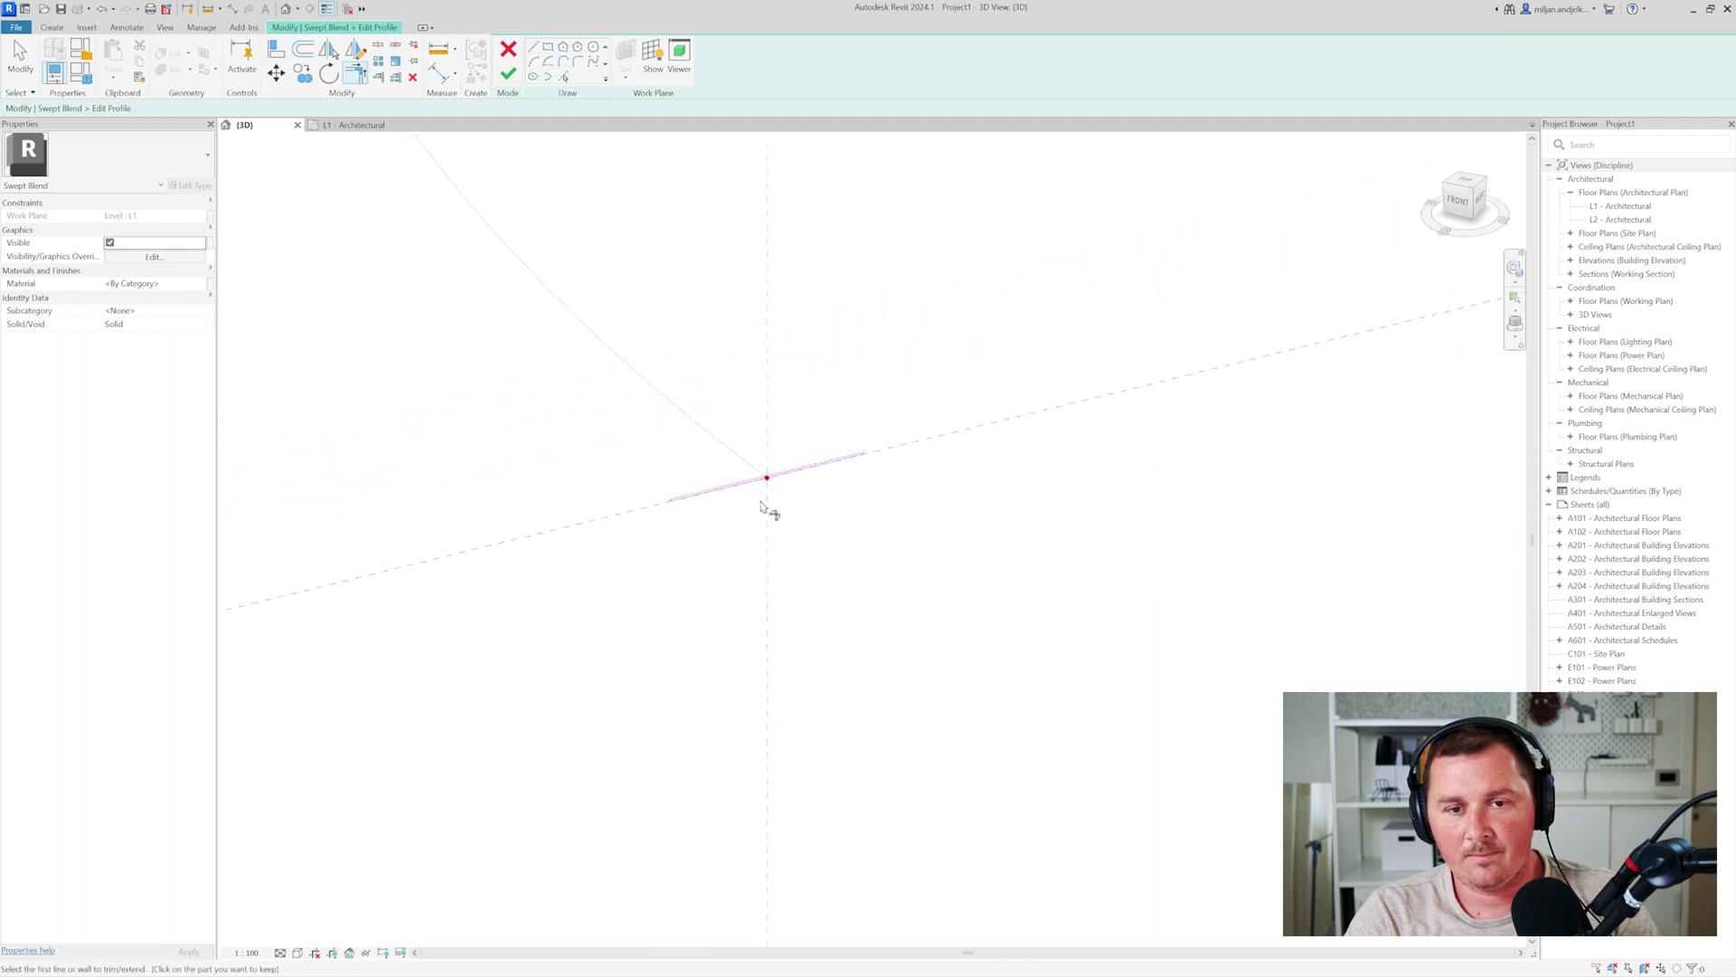
- Finish the first profile and open the second profile at the other path end for editing
{"action": "left_click", "coordinate": [508, 74]}
{"action": "scroll", "coordinate": [543, 271], "scroll_direction": "down", "scroll_amount": 4}
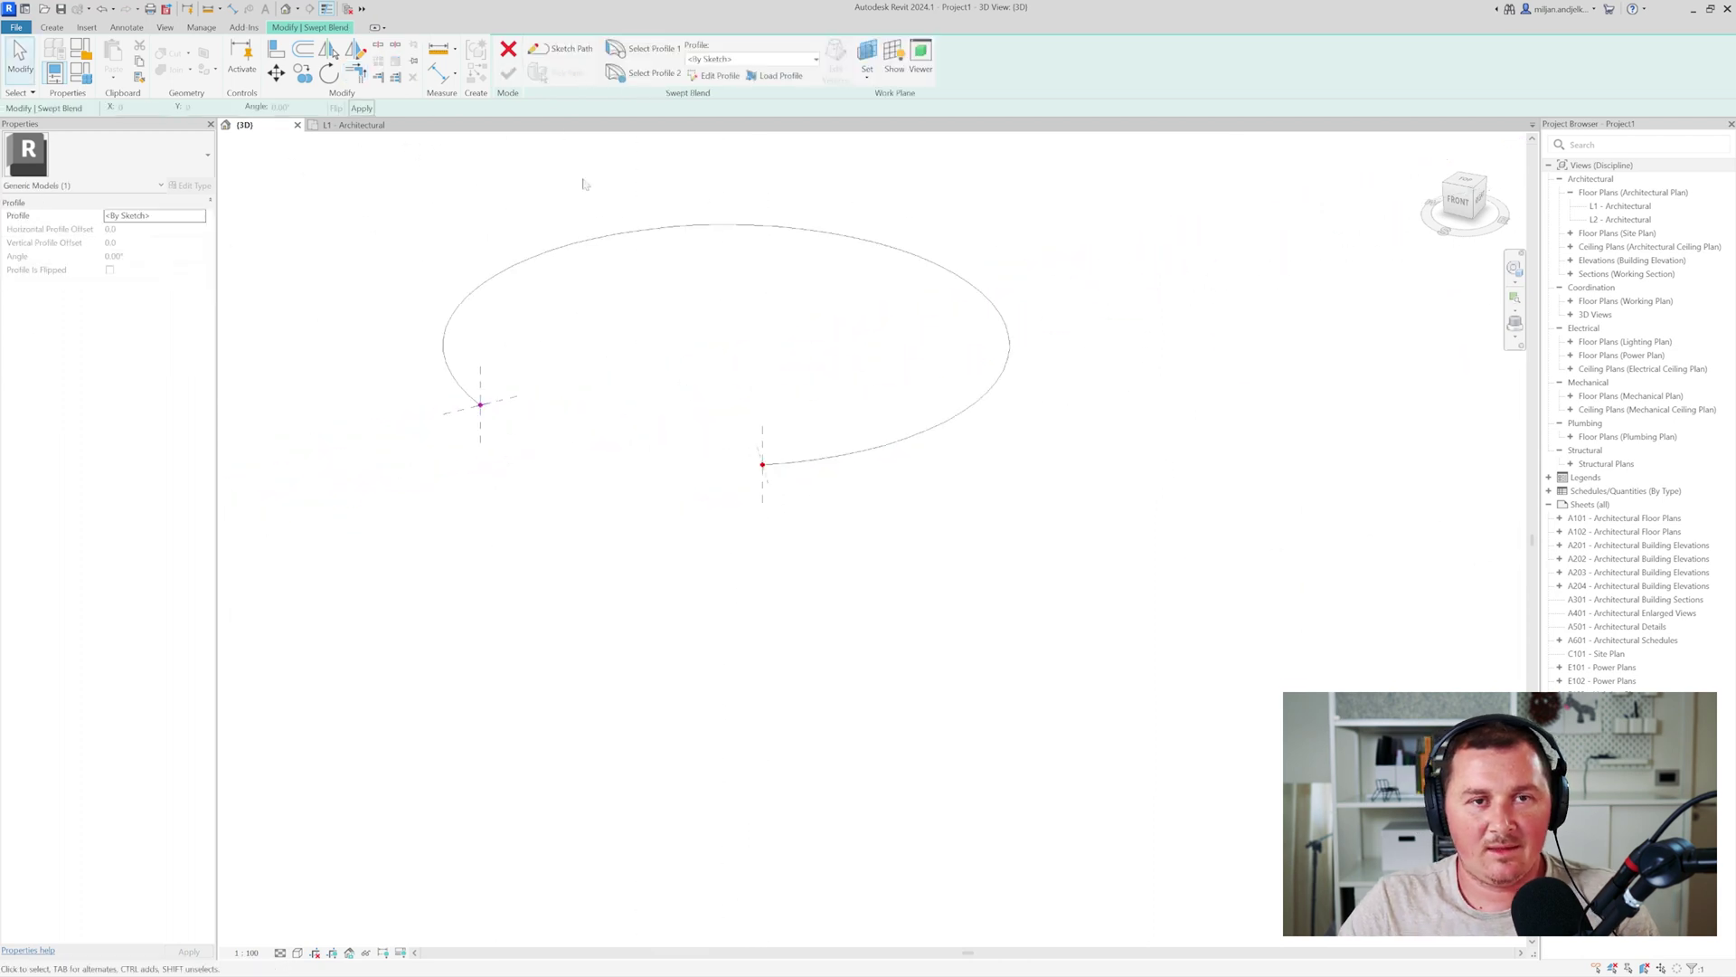
{"action": "left_click", "coordinate": [644, 74]}
{"action": "left_click", "coordinate": [714, 75]}
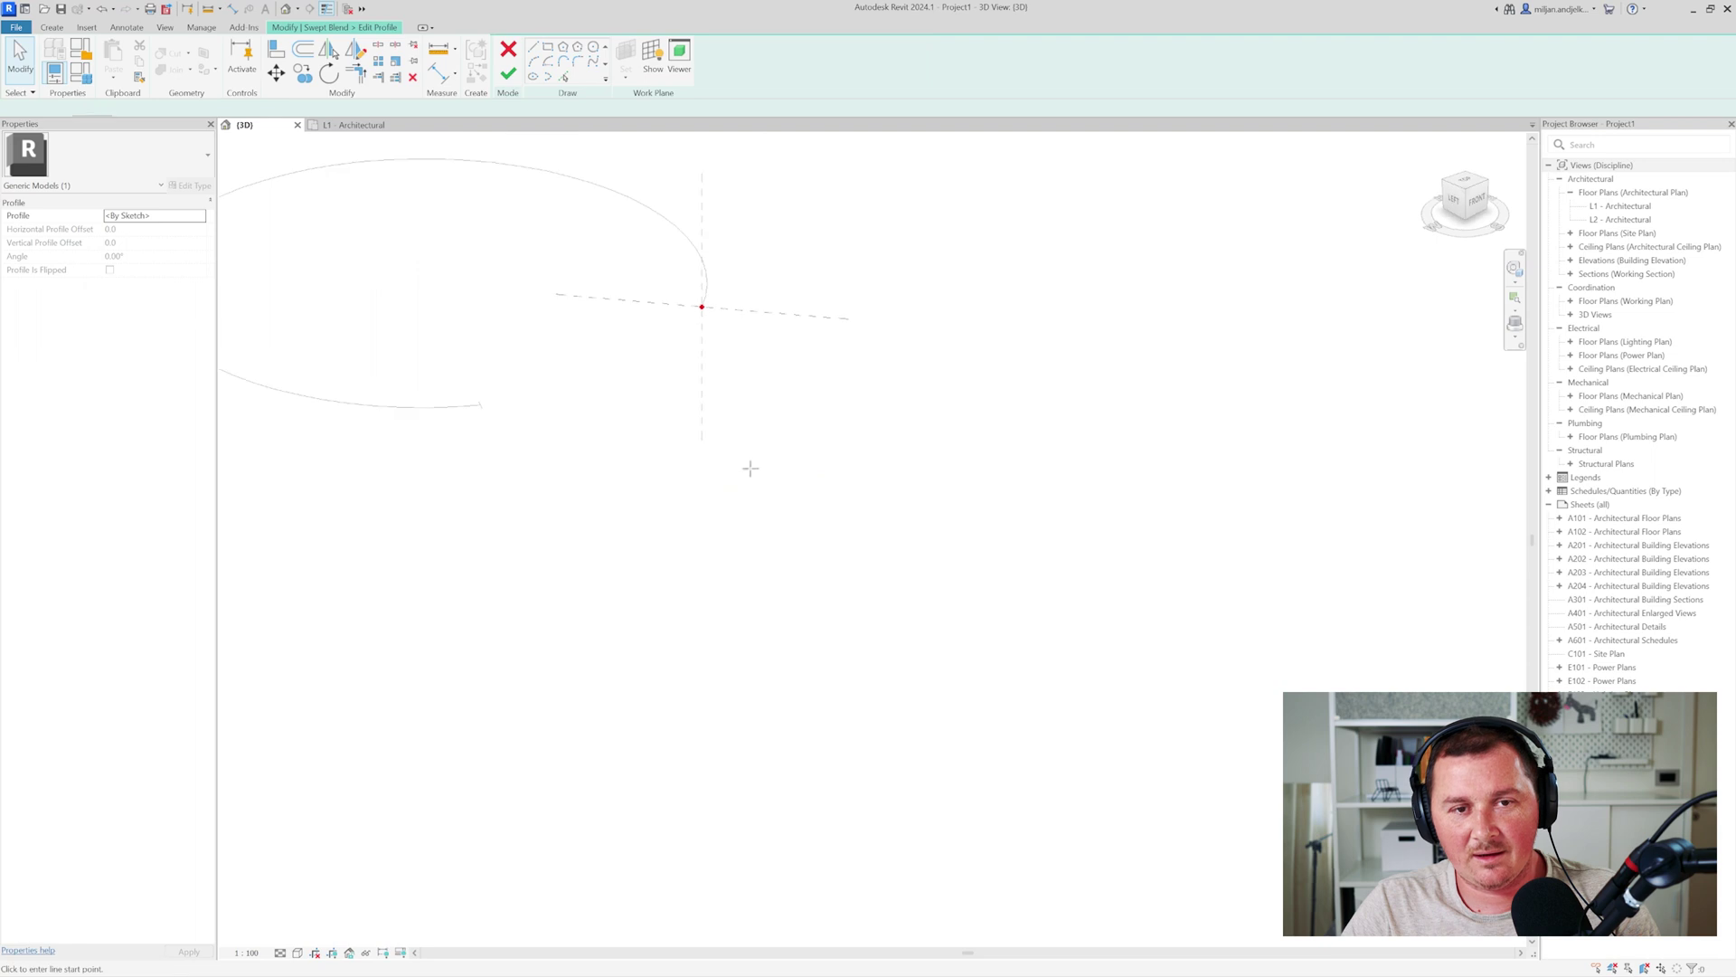
- Add profile lines offset 50 mm to both sides of the vertical reference plane at the second path end
{"action": "left_click", "coordinate": [564, 76]}
{"action": "double_click", "coordinate": [43, 109]}
{"action": "type", "text": "50"}
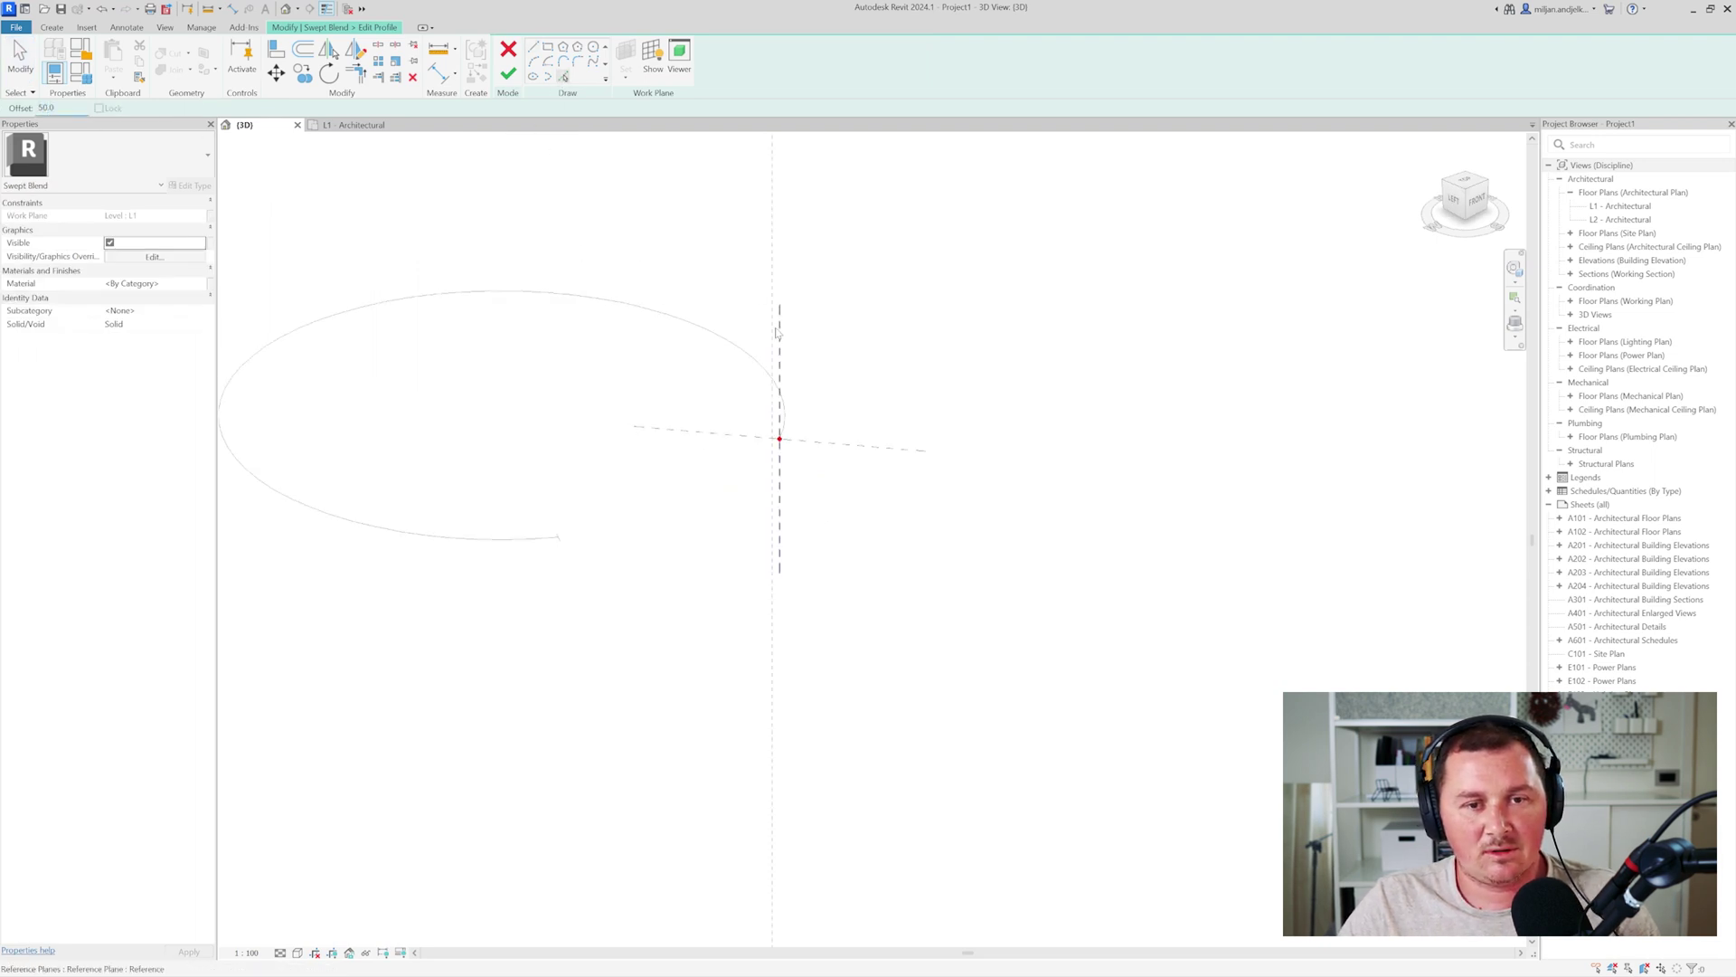
{"action": "left_click", "coordinate": [781, 336]}
- Add horizontal profile lines above the second path end at successive offsets of 1500 mm
{"action": "double_click", "coordinate": [43, 109]}
{"action": "type", "text": "1"}
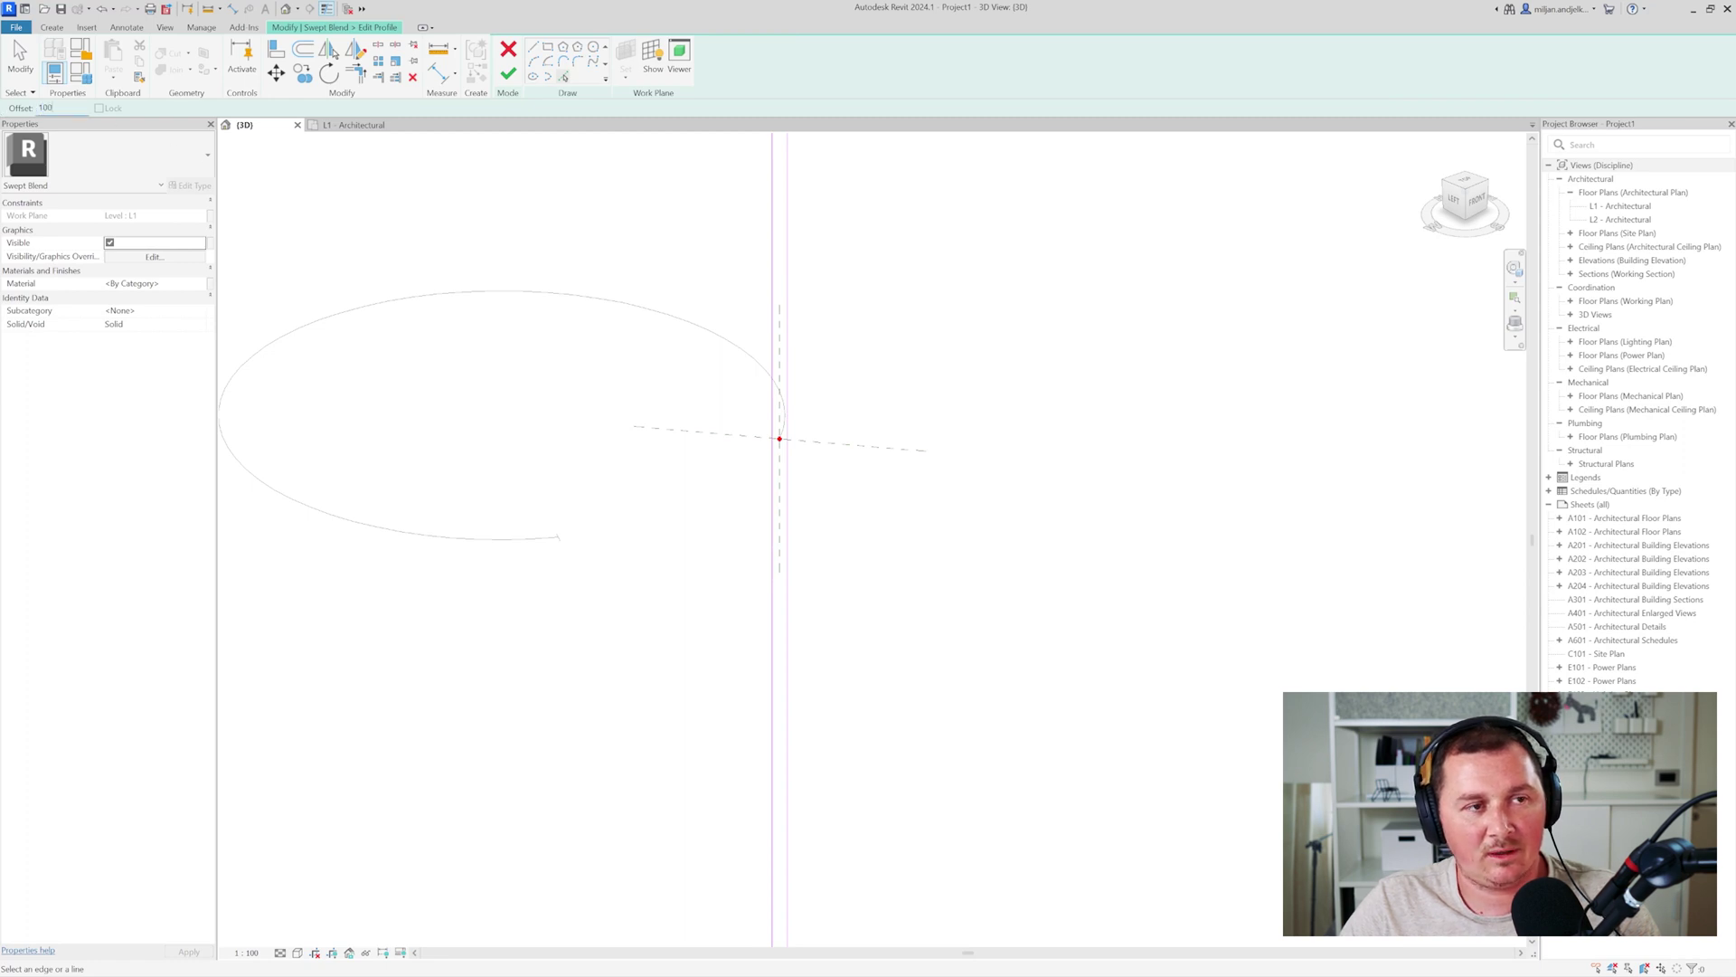
{"action": "type", "text": "00"}
{"action": "double_click", "coordinate": [46, 107]}
{"action": "type", "text": "150"}
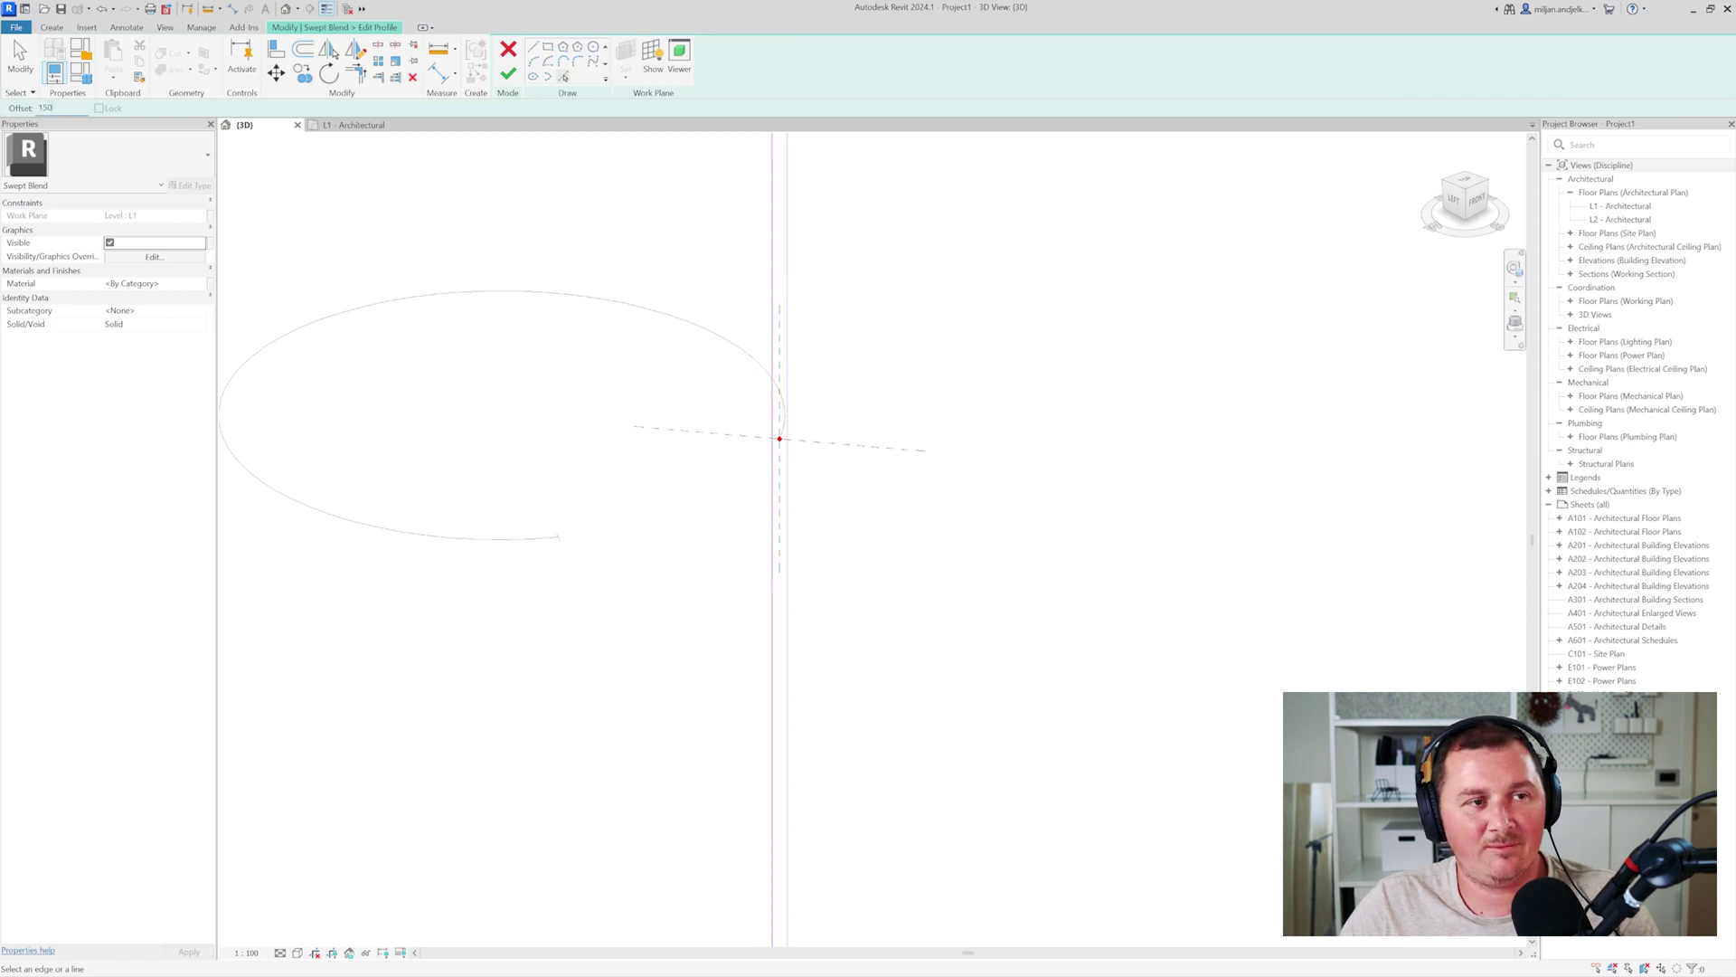
{"action": "scroll", "coordinate": [747, 348], "scroll_direction": "down", "scroll_amount": 1}
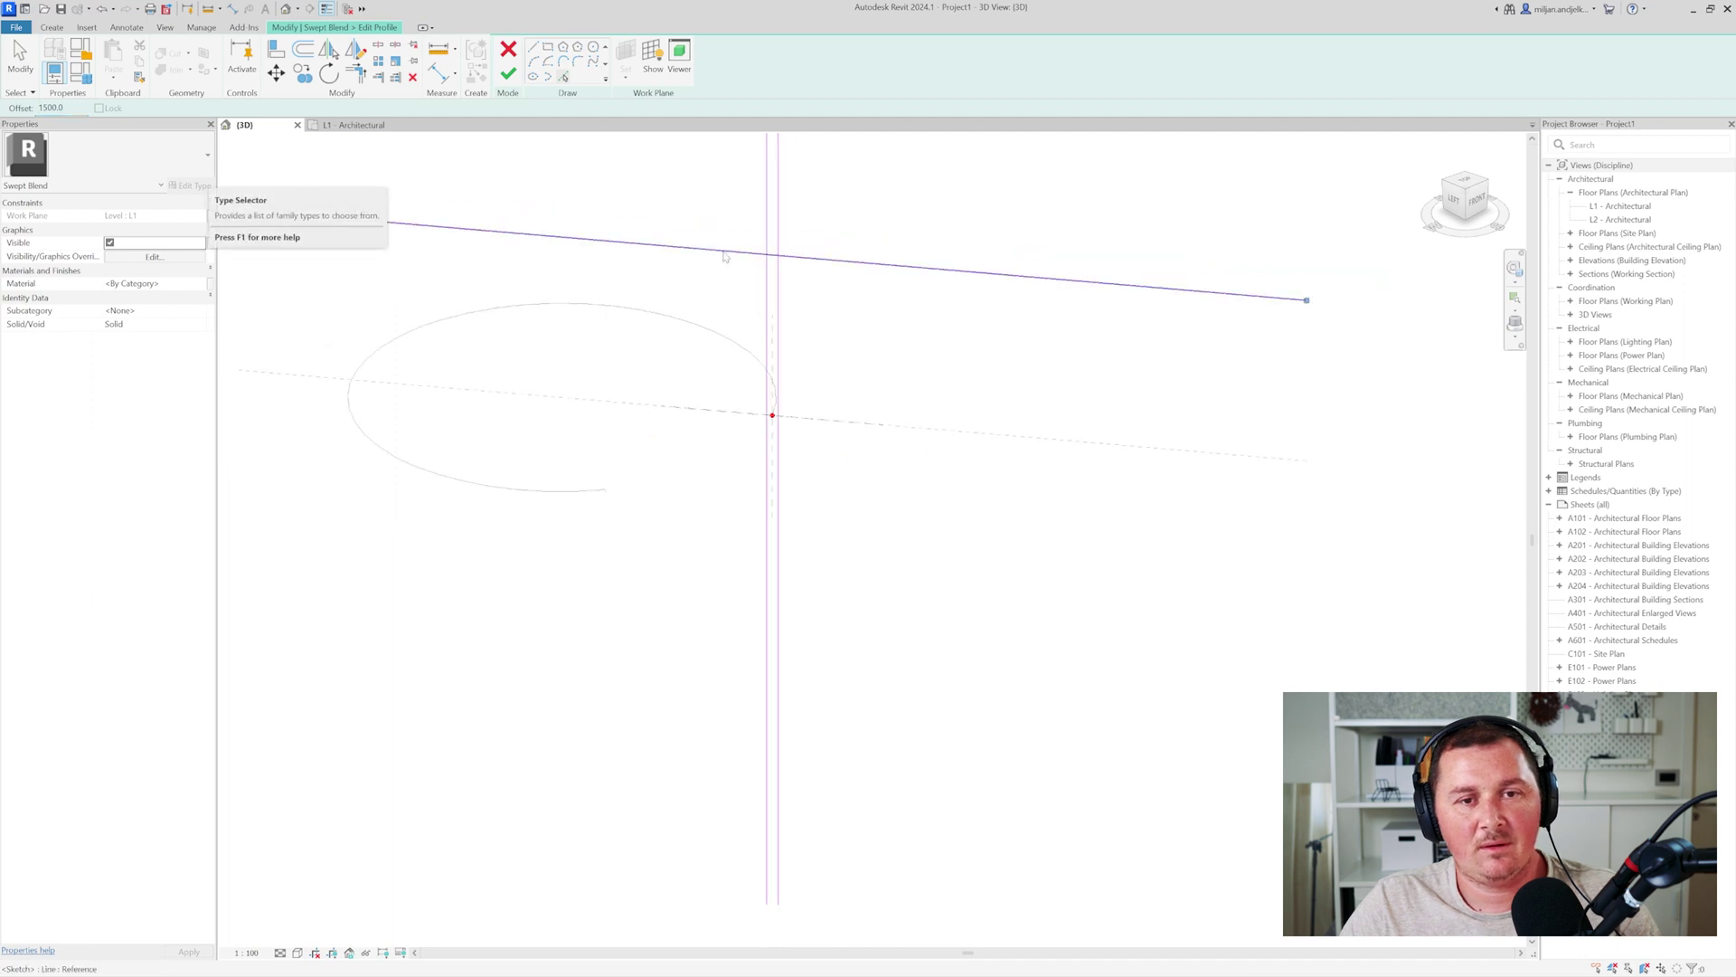
{"action": "left_click", "coordinate": [721, 254]}
{"action": "middle_click_drag", "start_coordinate": [717, 256], "coordinate": [802, 473]}
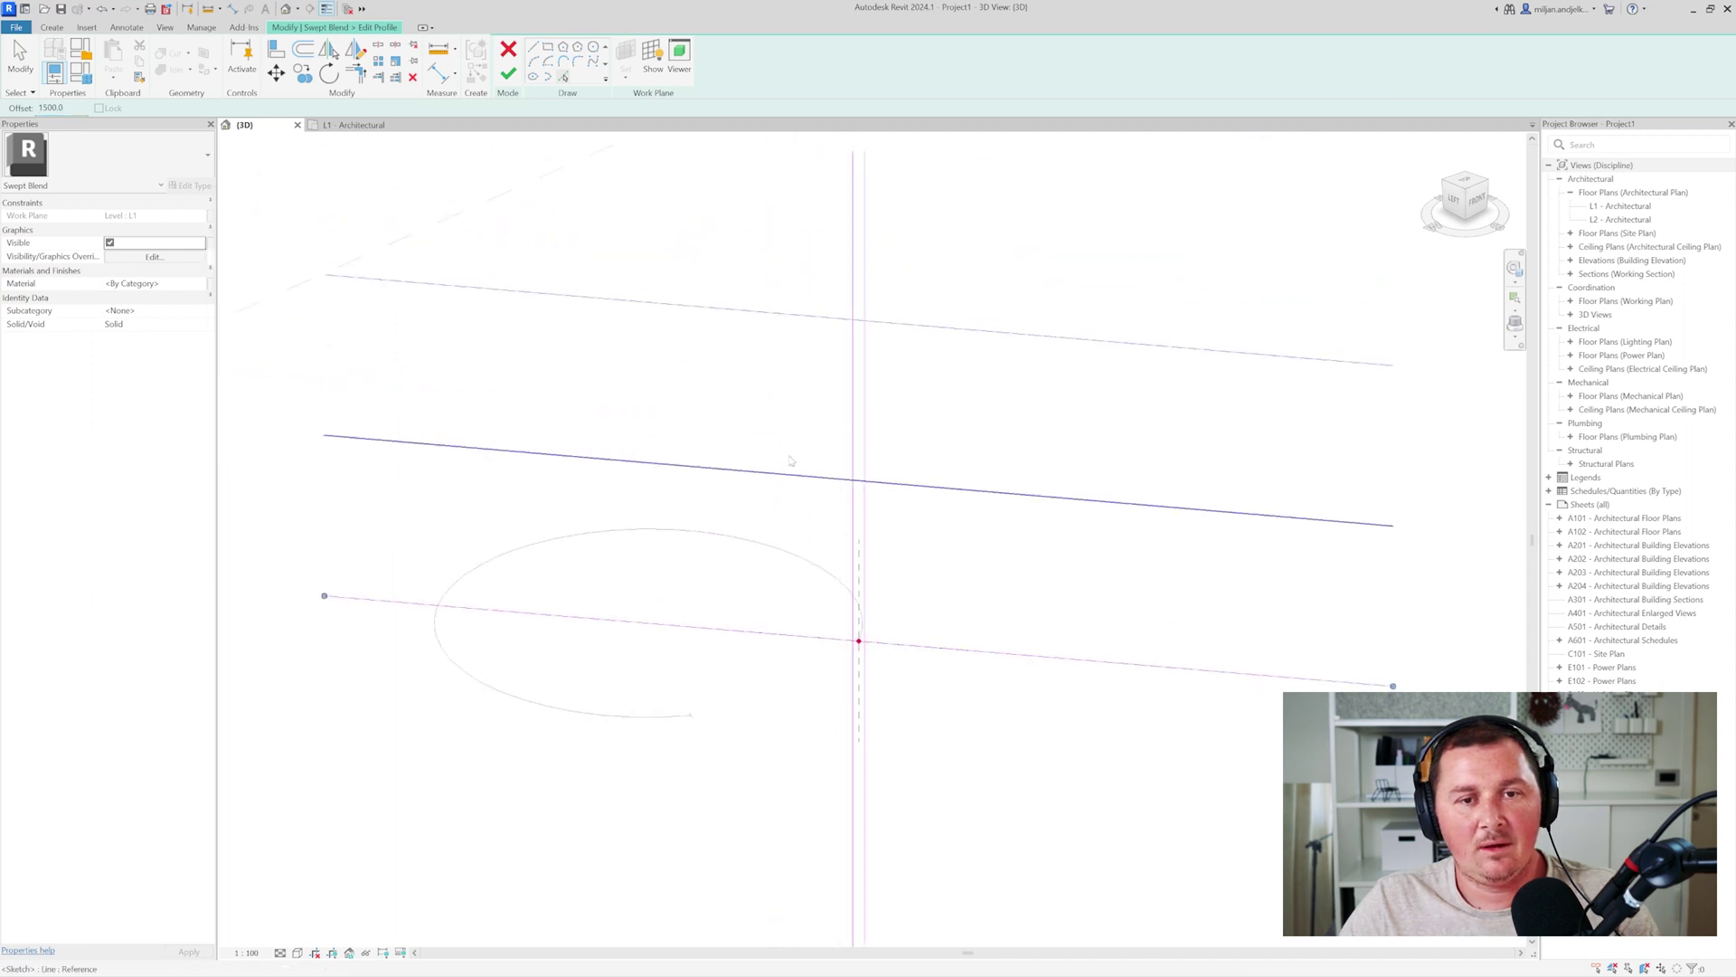
{"action": "left_click", "coordinate": [38, 79]}
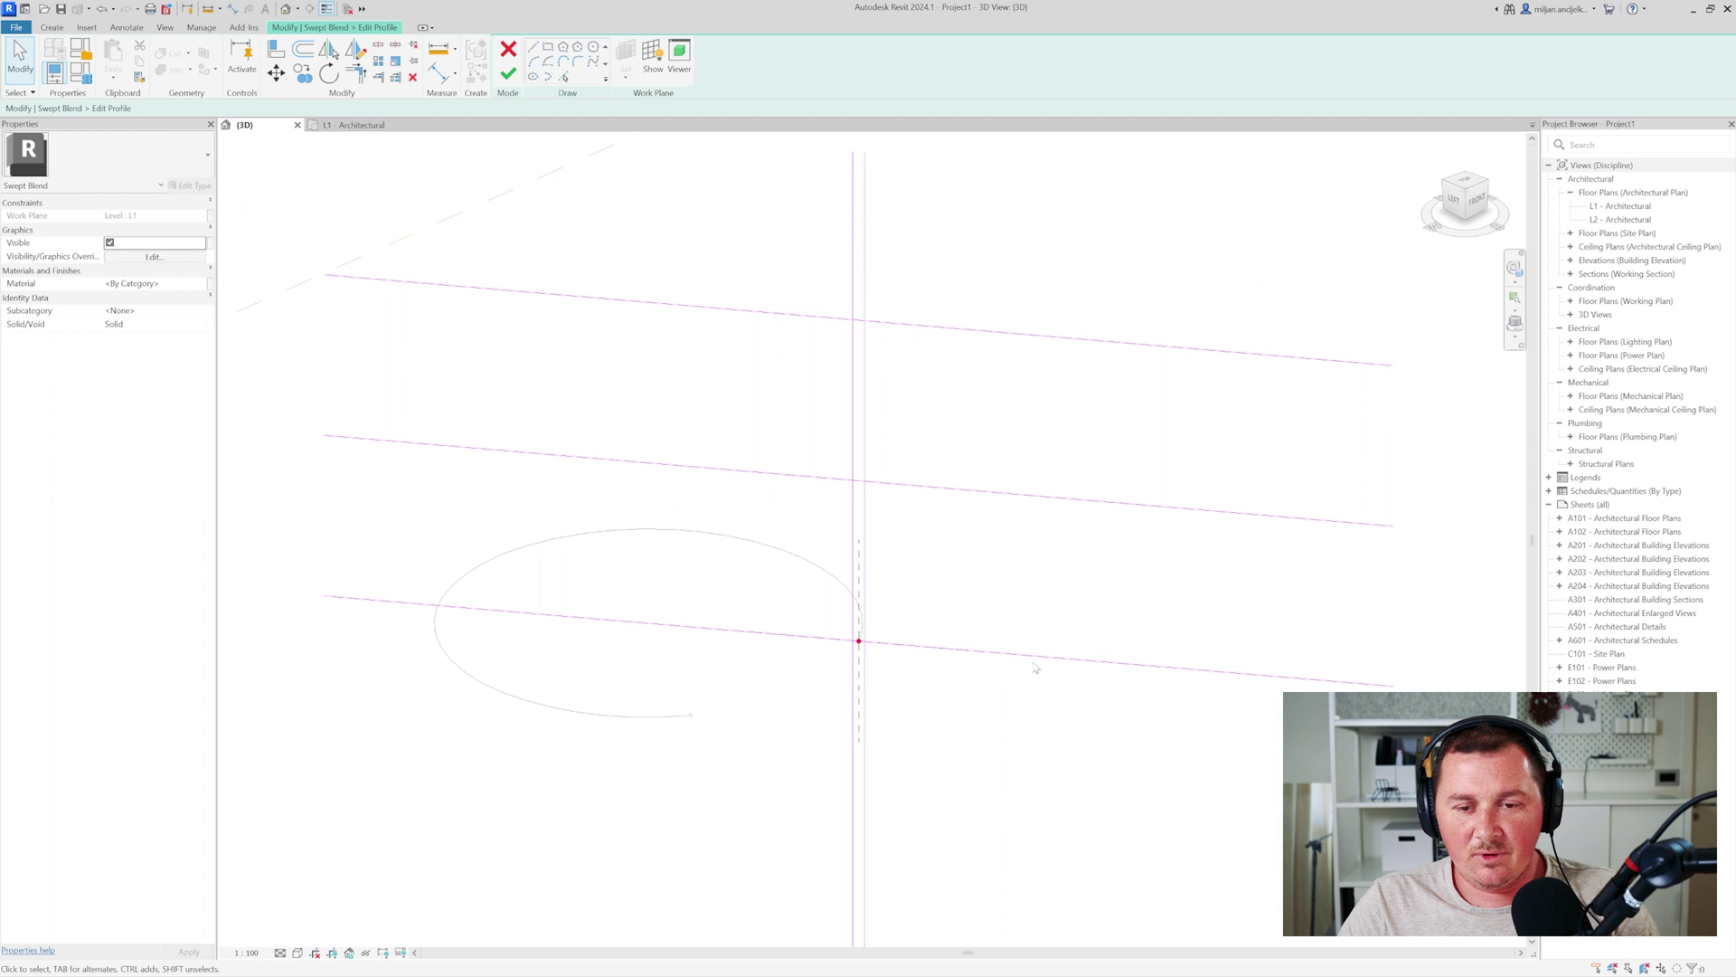
- Trim the side lines and the two upper horizontal lines into a closed, narrow upright rectangle raised above the path end
{"action": "middle_click_drag", "start_coordinate": [1007, 639], "coordinate": [937, 655]}
{"action": "scroll", "coordinate": [791, 494], "scroll_direction": "up", "scroll_amount": 3}
{"action": "left_click", "coordinate": [789, 496]}
{"action": "left_click", "coordinate": [798, 484]}
{"action": "scroll", "coordinate": [805, 473], "scroll_direction": "down", "scroll_amount": 1}
{"action": "left_click", "coordinate": [793, 247]}
{"action": "left_click", "coordinate": [783, 299]}
{"action": "left_click", "coordinate": [796, 490]}
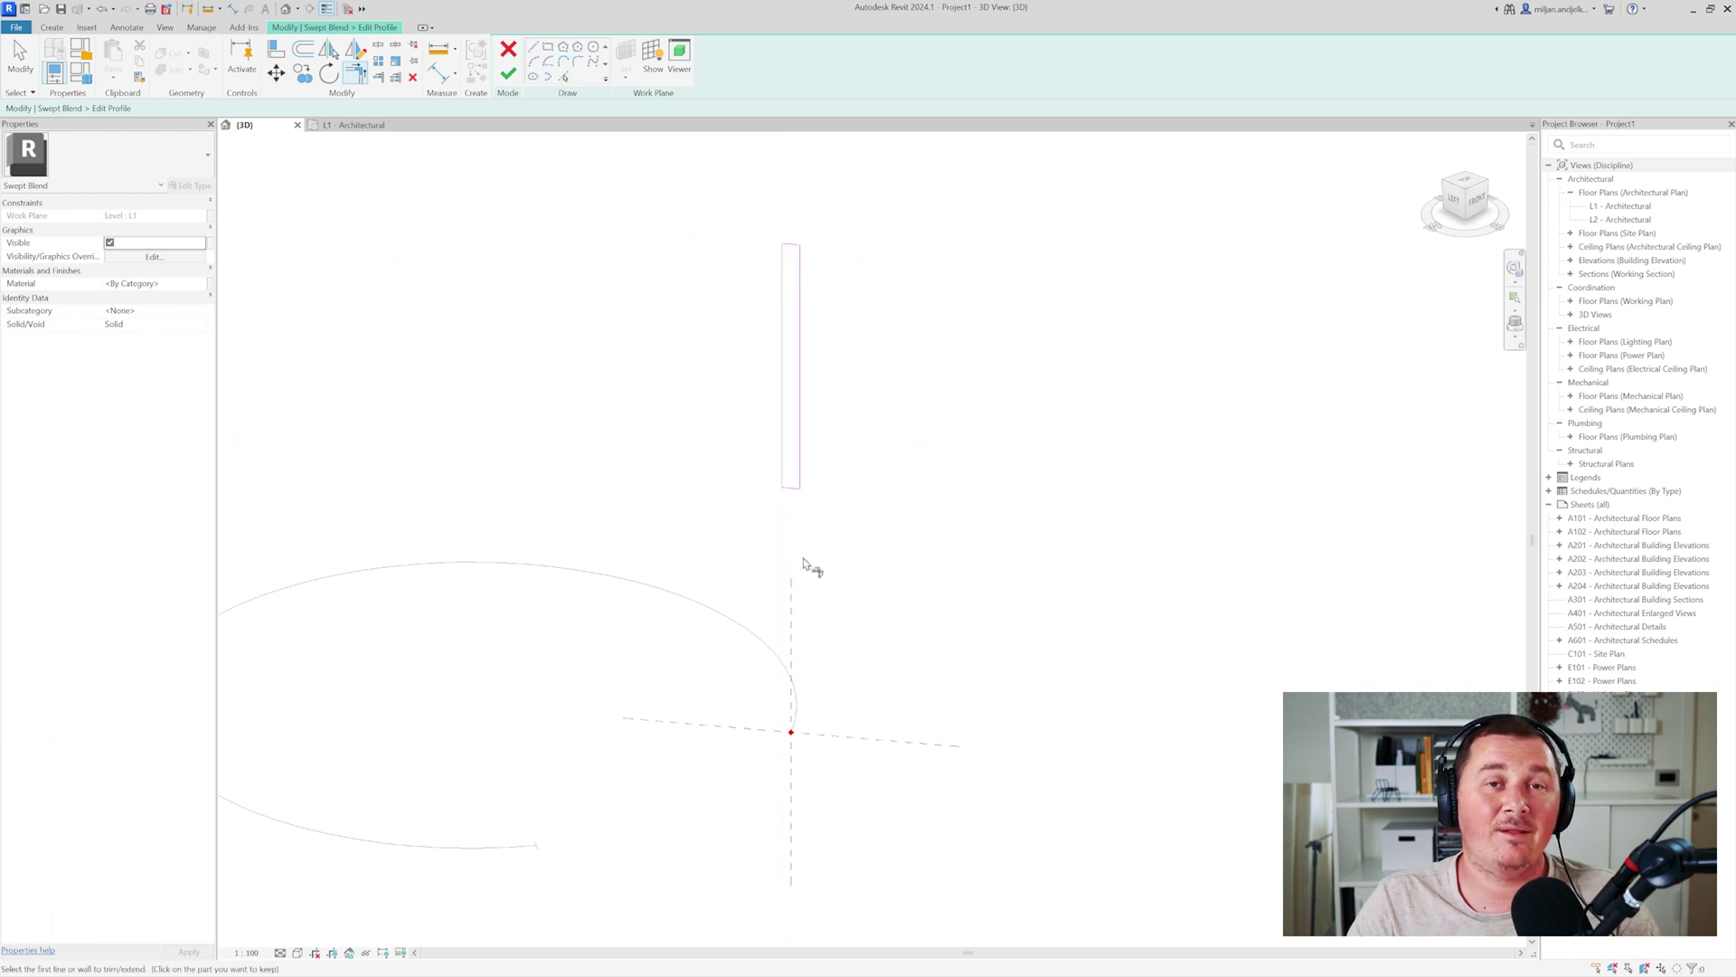
- Finish the second profile and the swept blend, and complete the in-place model
{"action": "scroll", "coordinate": [805, 566], "scroll_direction": "down", "scroll_amount": 3}
{"action": "middle_click_drag", "start_coordinate": [805, 566], "coordinate": [746, 654], "text": "shift"}
{"action": "left_click", "coordinate": [509, 73]}
{"action": "left_click", "coordinate": [508, 74]}
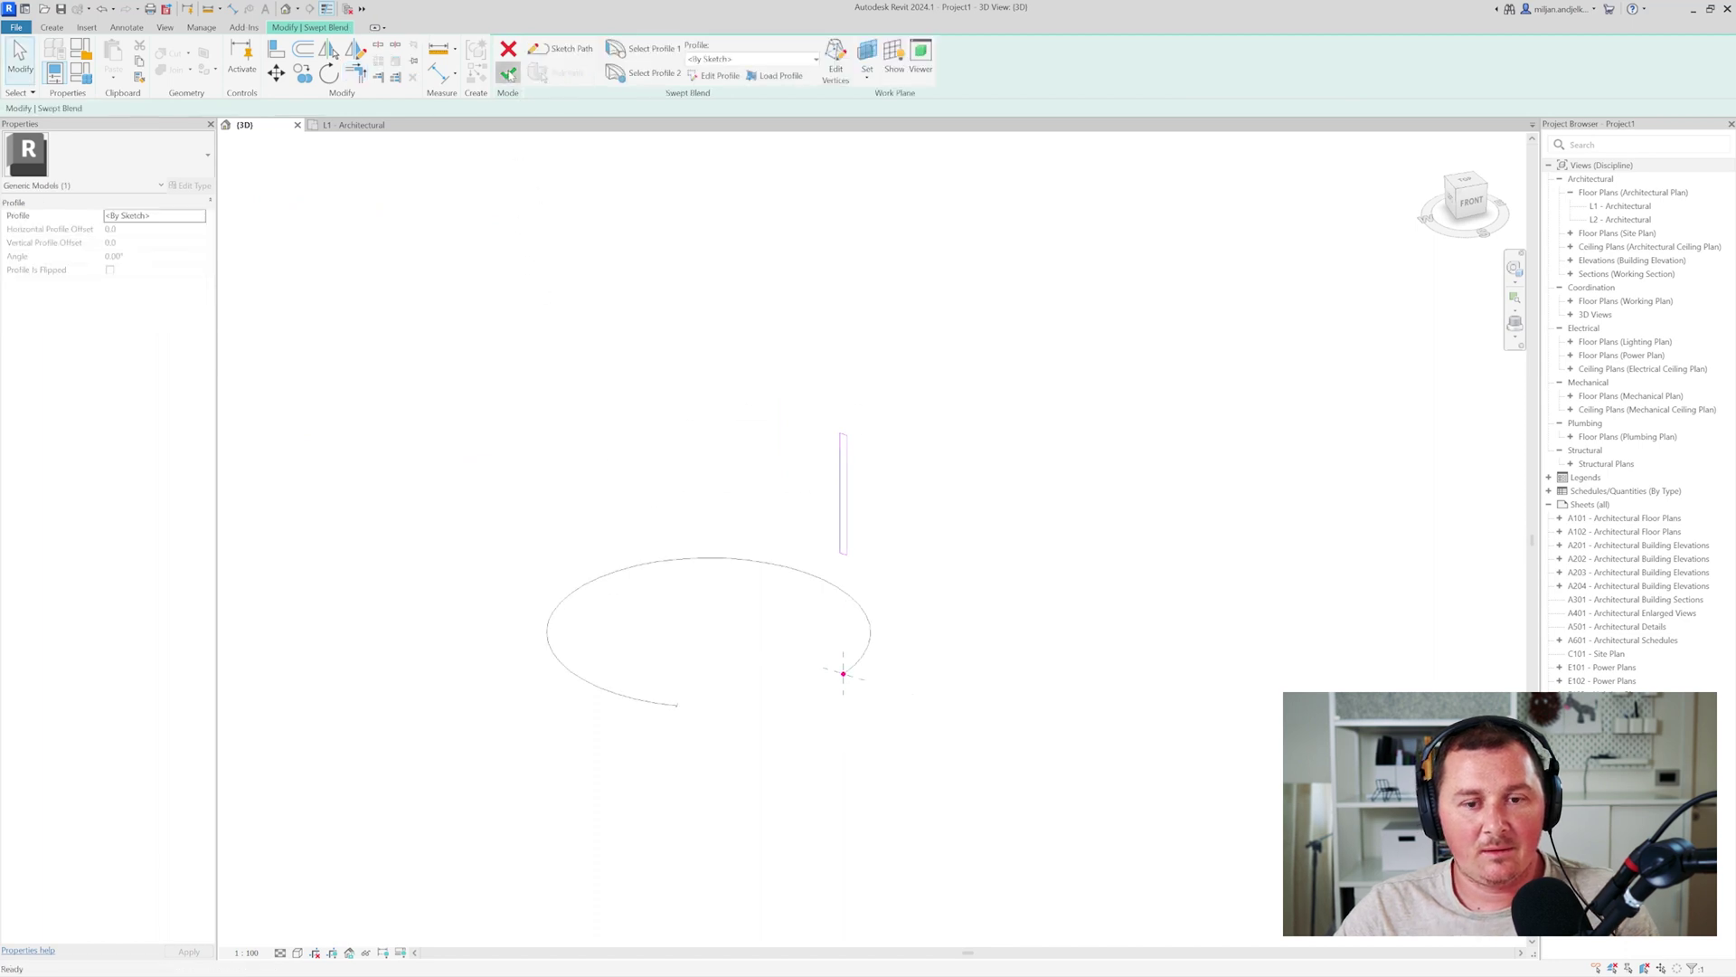
{"action": "scroll", "coordinate": [941, 507], "scroll_direction": "down", "scroll_amount": 3}
{"action": "middle_click_drag", "start_coordinate": [942, 508], "coordinate": [669, 496], "text": "shift"}
{"action": "left_click", "coordinate": [662, 497]}
{"action": "scroll", "coordinate": [662, 362], "scroll_direction": "down", "scroll_amount": 1}
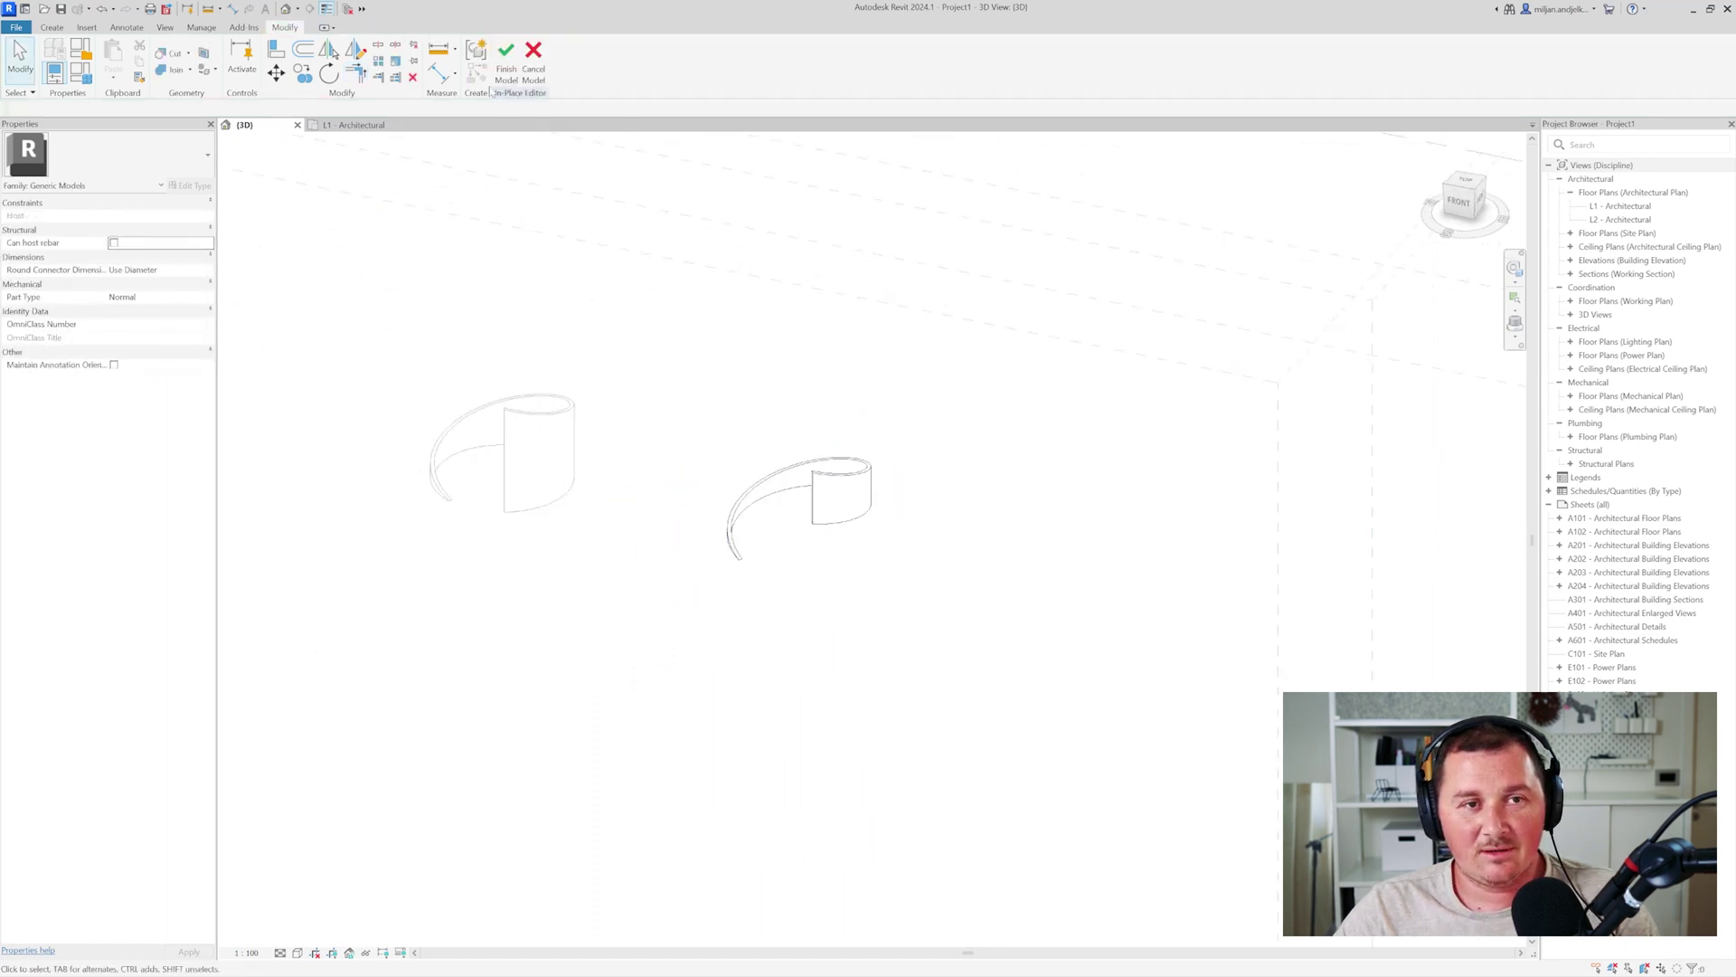
{"action": "left_click", "coordinate": [506, 61]}
{"action": "middle_click_drag", "start_coordinate": [520, 570], "coordinate": [703, 524], "text": "shift"}
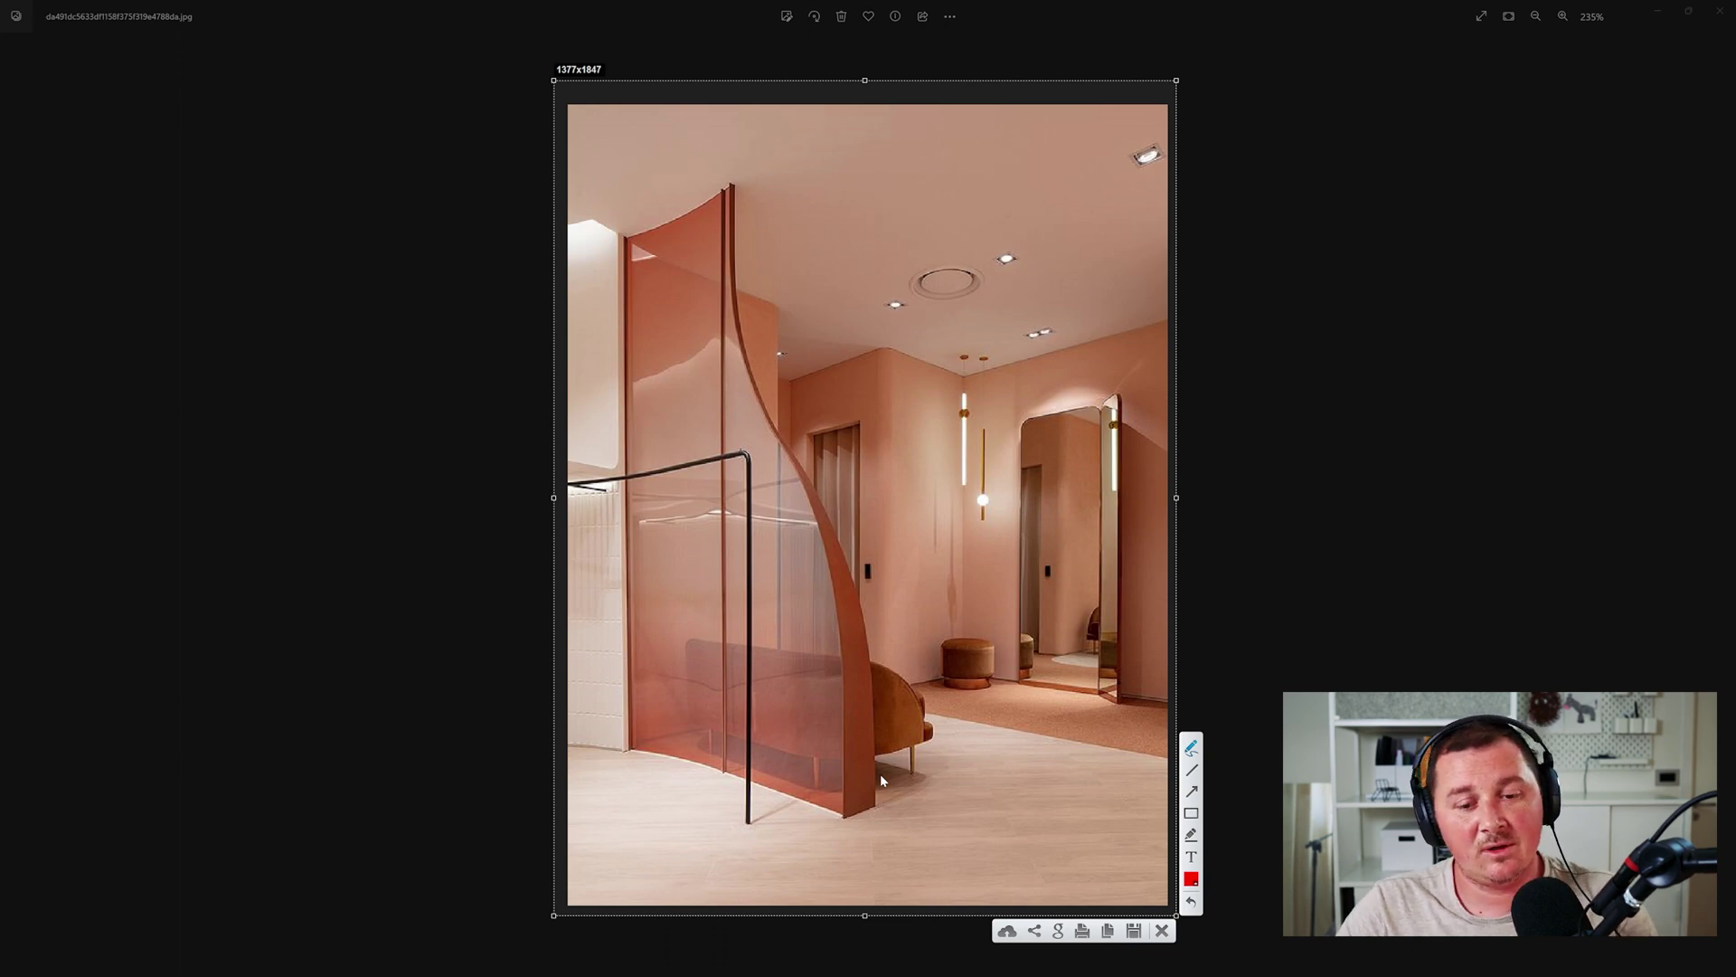
- Mark the curved red partition's bottom edge as A and its top edge as B on the reference photo
{"action": "left_click_drag", "start_coordinate": [850, 820], "coordinate": [882, 801]}
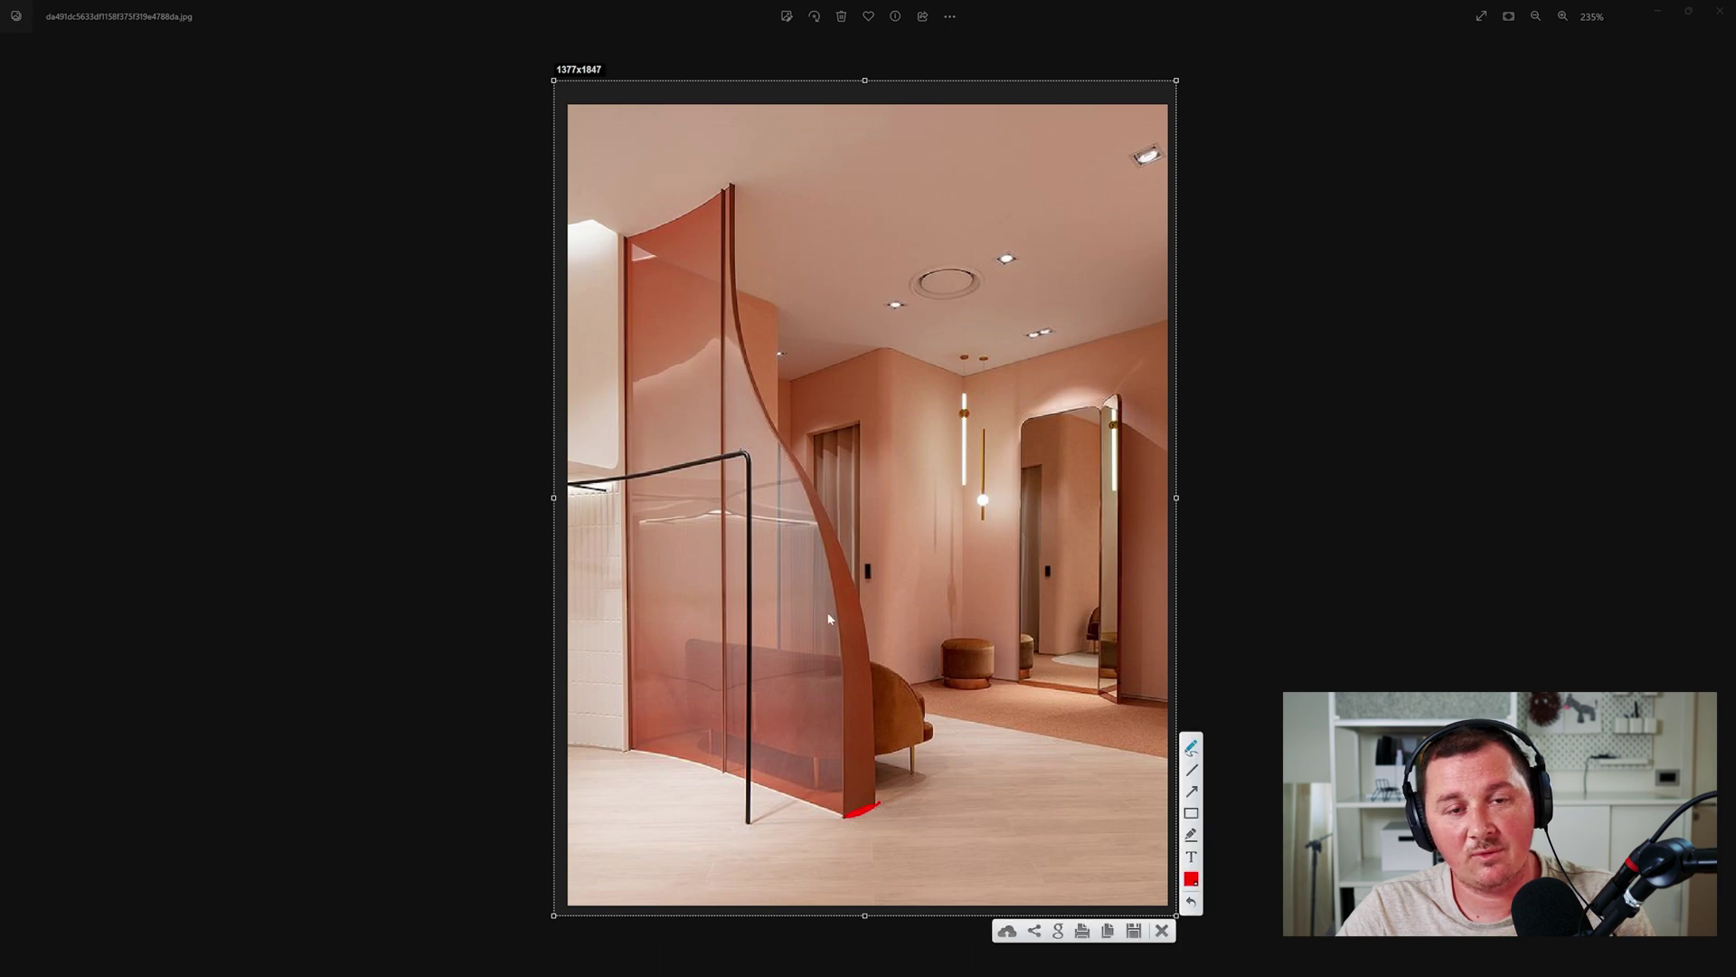
{"action": "left_click_drag", "start_coordinate": [729, 187], "coordinate": [734, 187]}
{"action": "mouse_move", "coordinate": [878, 821]}
{"action": "left_mouse_down"}
{"action": "mouse_move", "coordinate": [870, 845]}
{"action": "mouse_move", "coordinate": [888, 839]}
{"action": "left_mouse_up"}
{"action": "left_click_drag", "start_coordinate": [871, 837], "coordinate": [891, 830]}
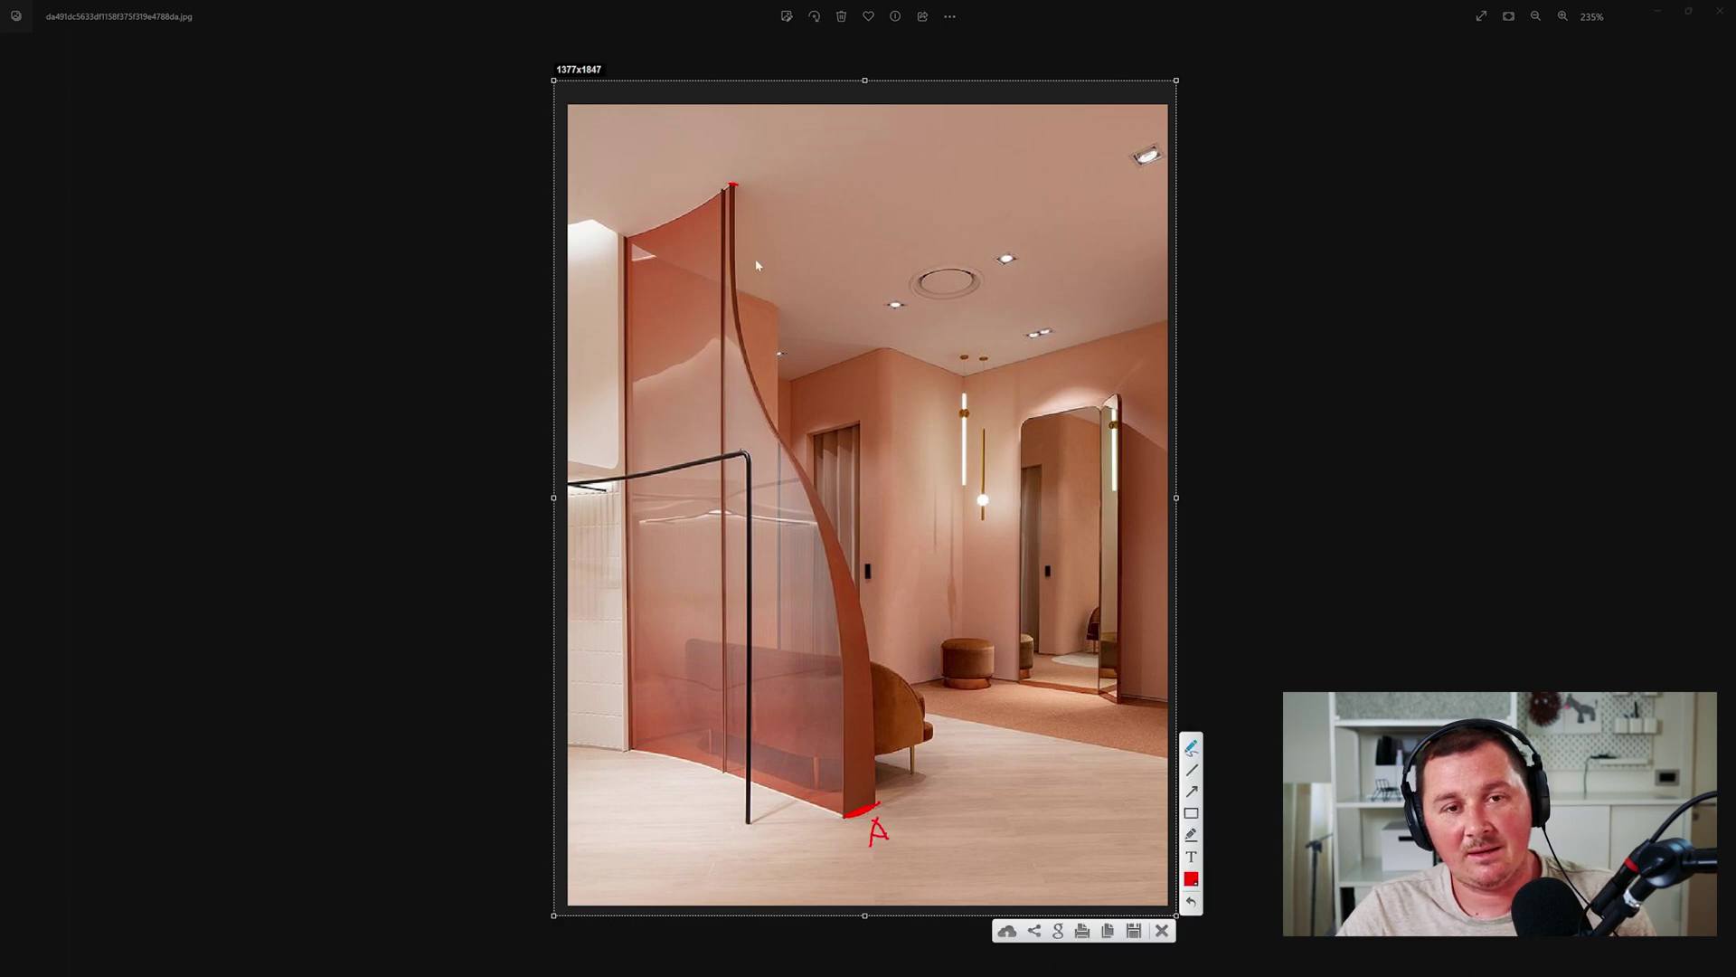
{"action": "left_click", "coordinate": [753, 181]}
{"action": "left_click_drag", "start_coordinate": [749, 172], "coordinate": [760, 193]}
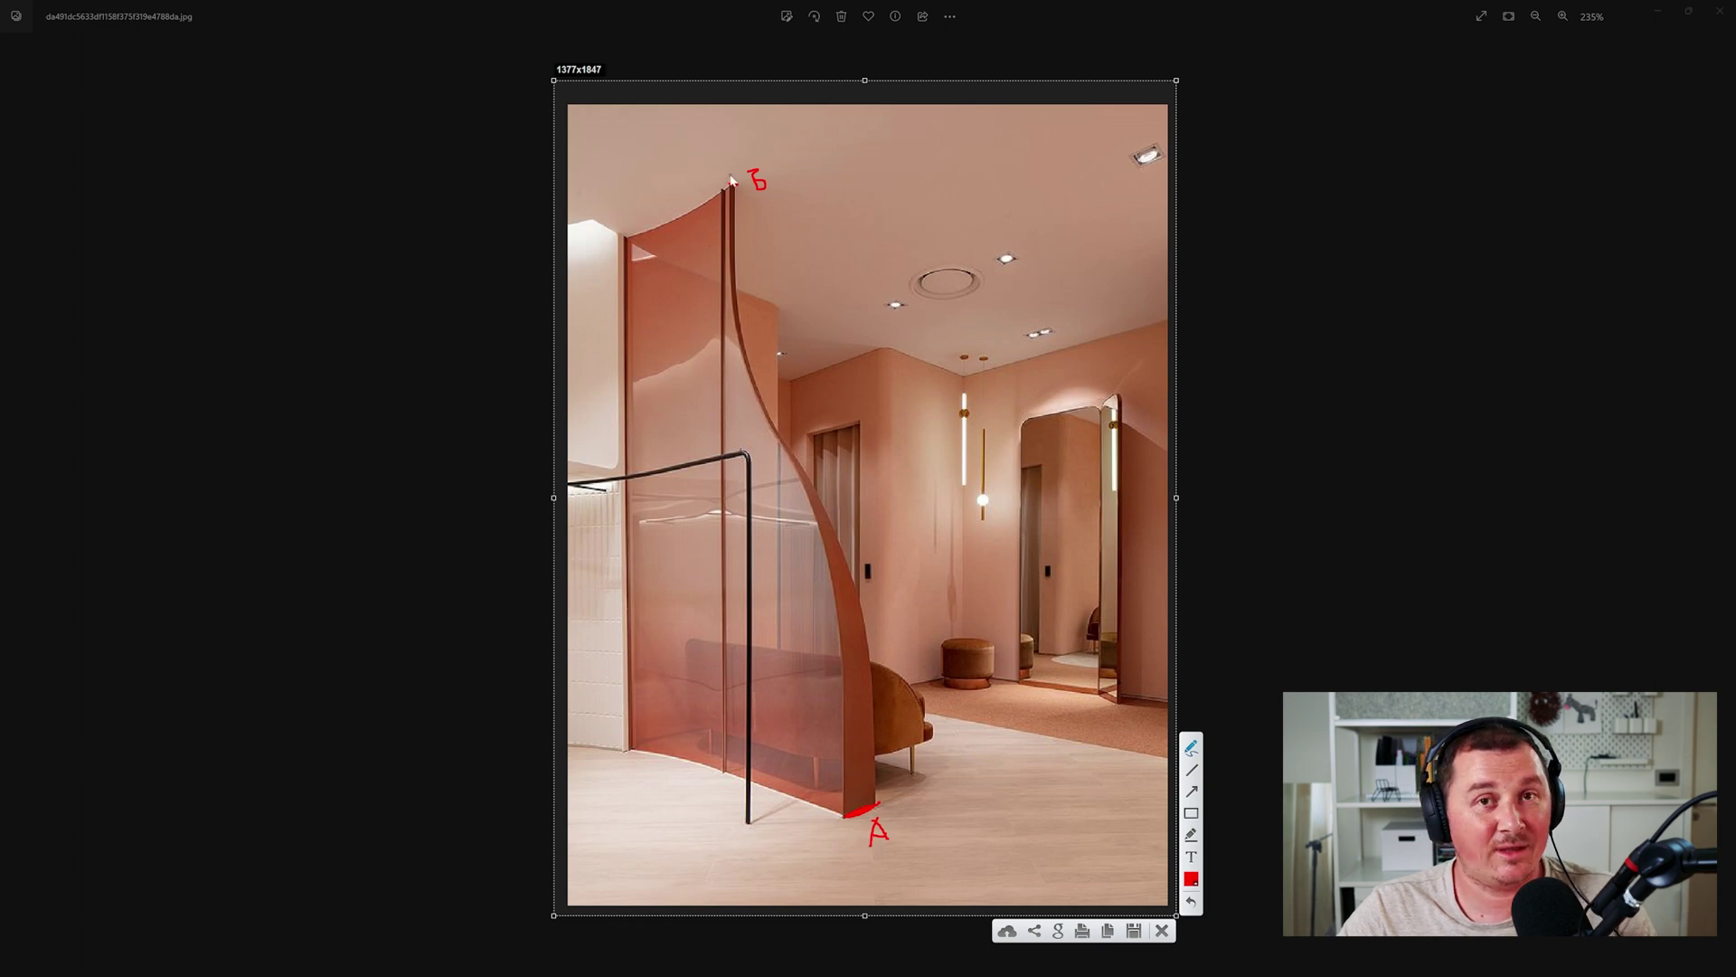
{"action": "left_click_drag", "start_coordinate": [730, 185], "coordinate": [736, 184]}
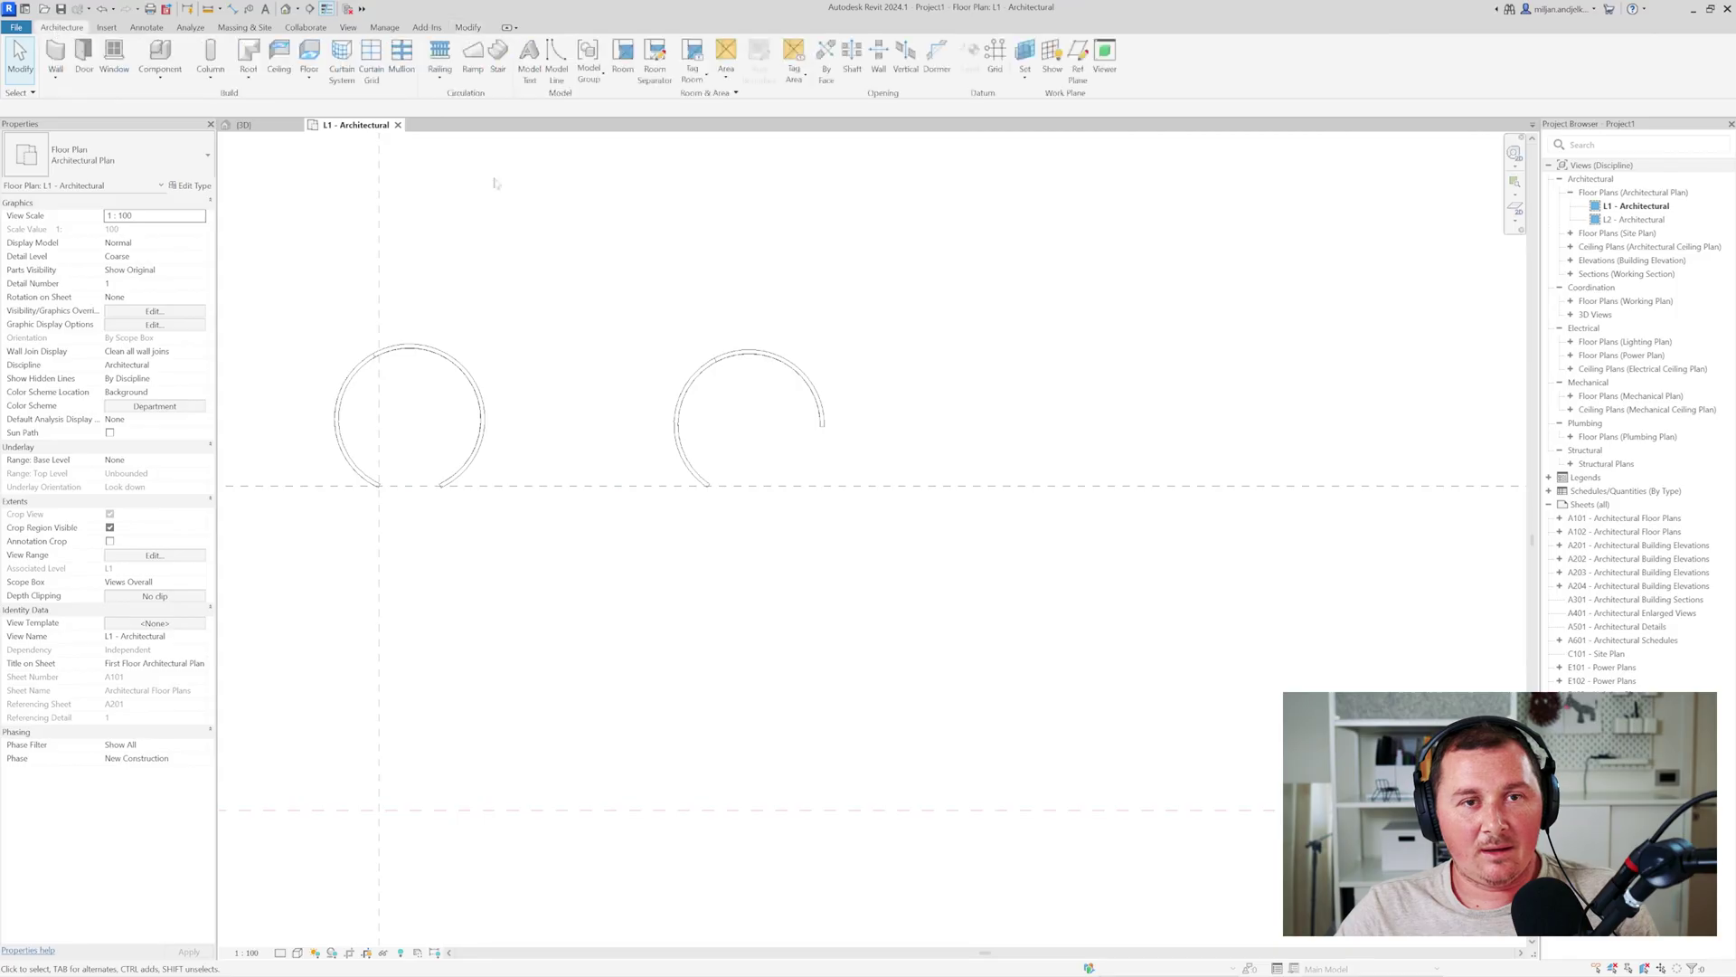
- Create a new in-place model in the Walls category on the L1 - Architectural plan, accepting the suggested name
{"action": "middle_click_drag", "start_coordinate": [834, 371], "coordinate": [689, 372]}
{"action": "scroll", "coordinate": [837, 487], "scroll_direction": "up", "scroll_amount": 2}
{"action": "middle_click_drag", "start_coordinate": [837, 487], "coordinate": [683, 480]}
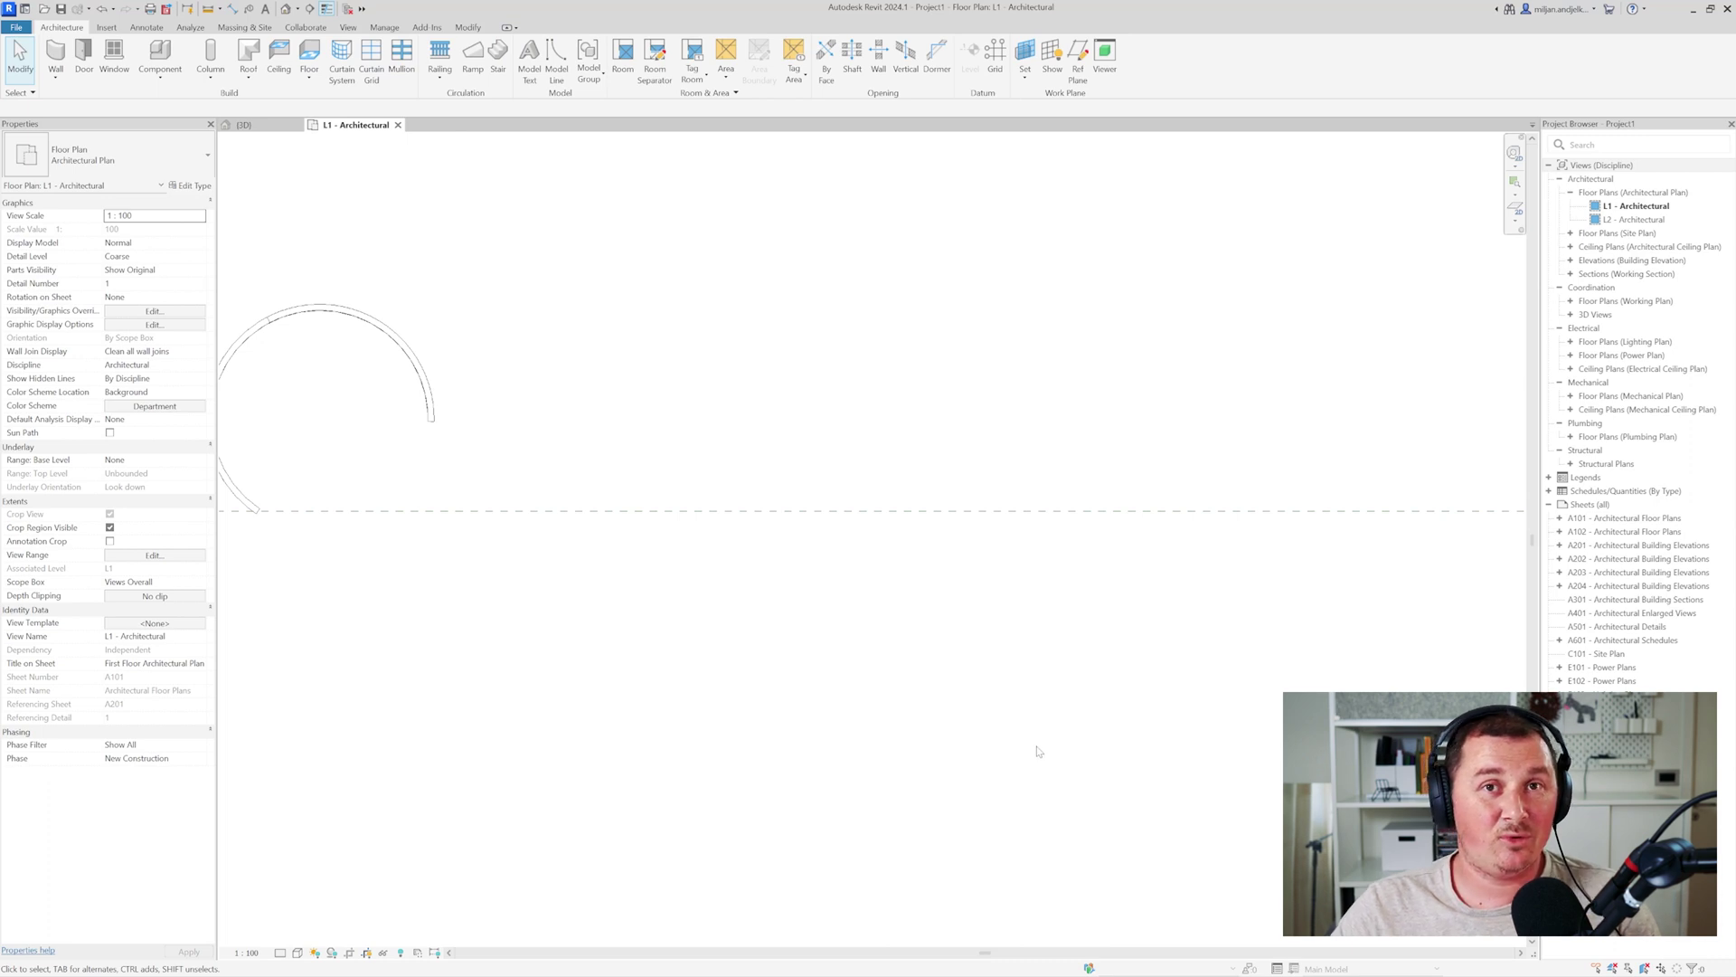
{"action": "left_click", "coordinate": [160, 72]}
{"action": "left_click", "coordinate": [180, 133]}
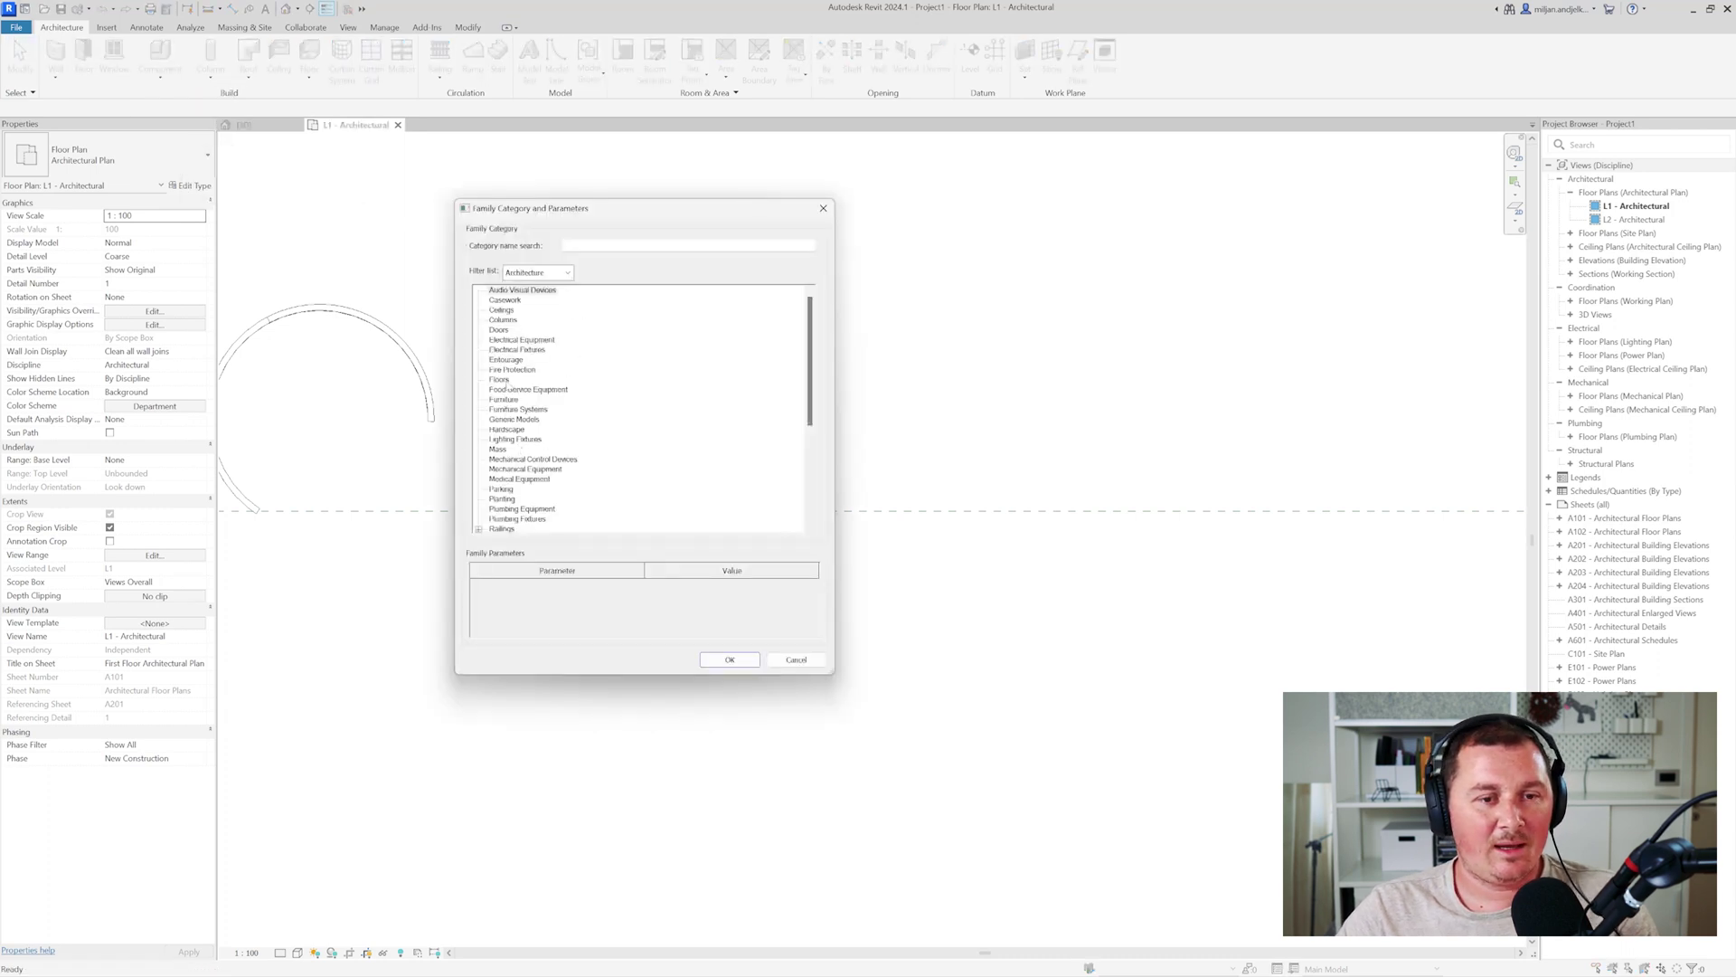
{"action": "scroll", "coordinate": [511, 425], "scroll_direction": "down", "scroll_amount": 6}
{"action": "scroll", "coordinate": [505, 329], "scroll_direction": "up", "scroll_amount": 1}
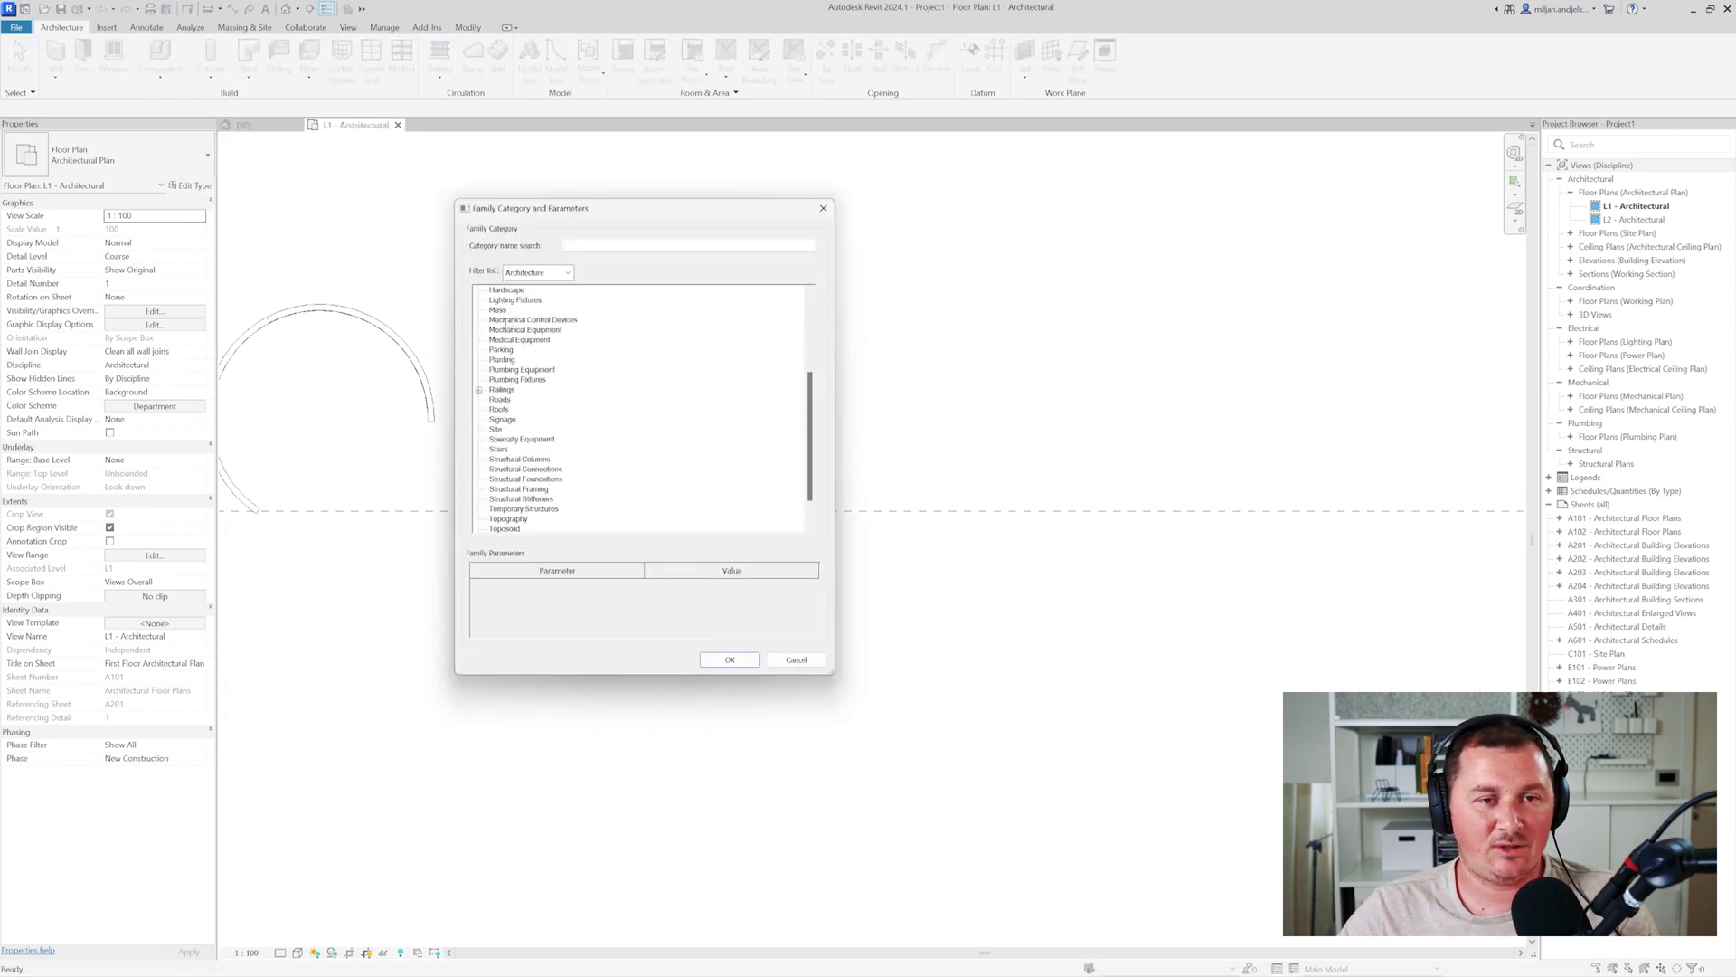
{"action": "scroll", "coordinate": [522, 362], "scroll_direction": "up", "scroll_amount": 1}
{"action": "left_click", "coordinate": [513, 311]}
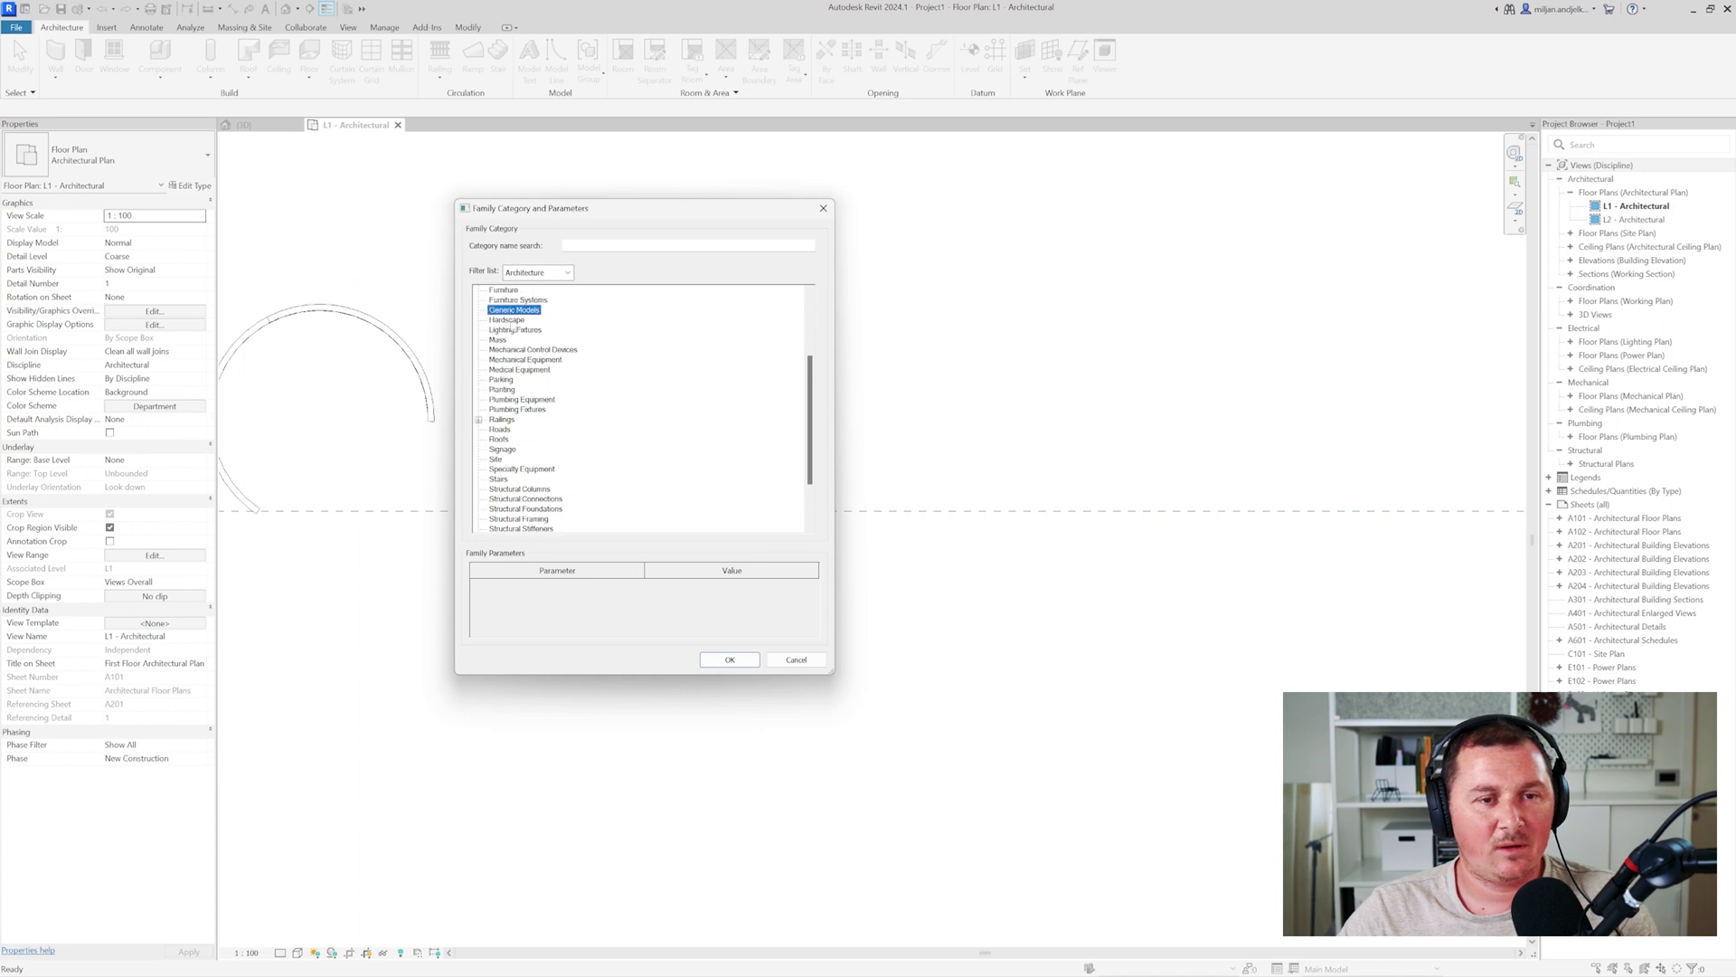
{"action": "scroll", "coordinate": [614, 449], "scroll_direction": "down", "scroll_amount": 1}
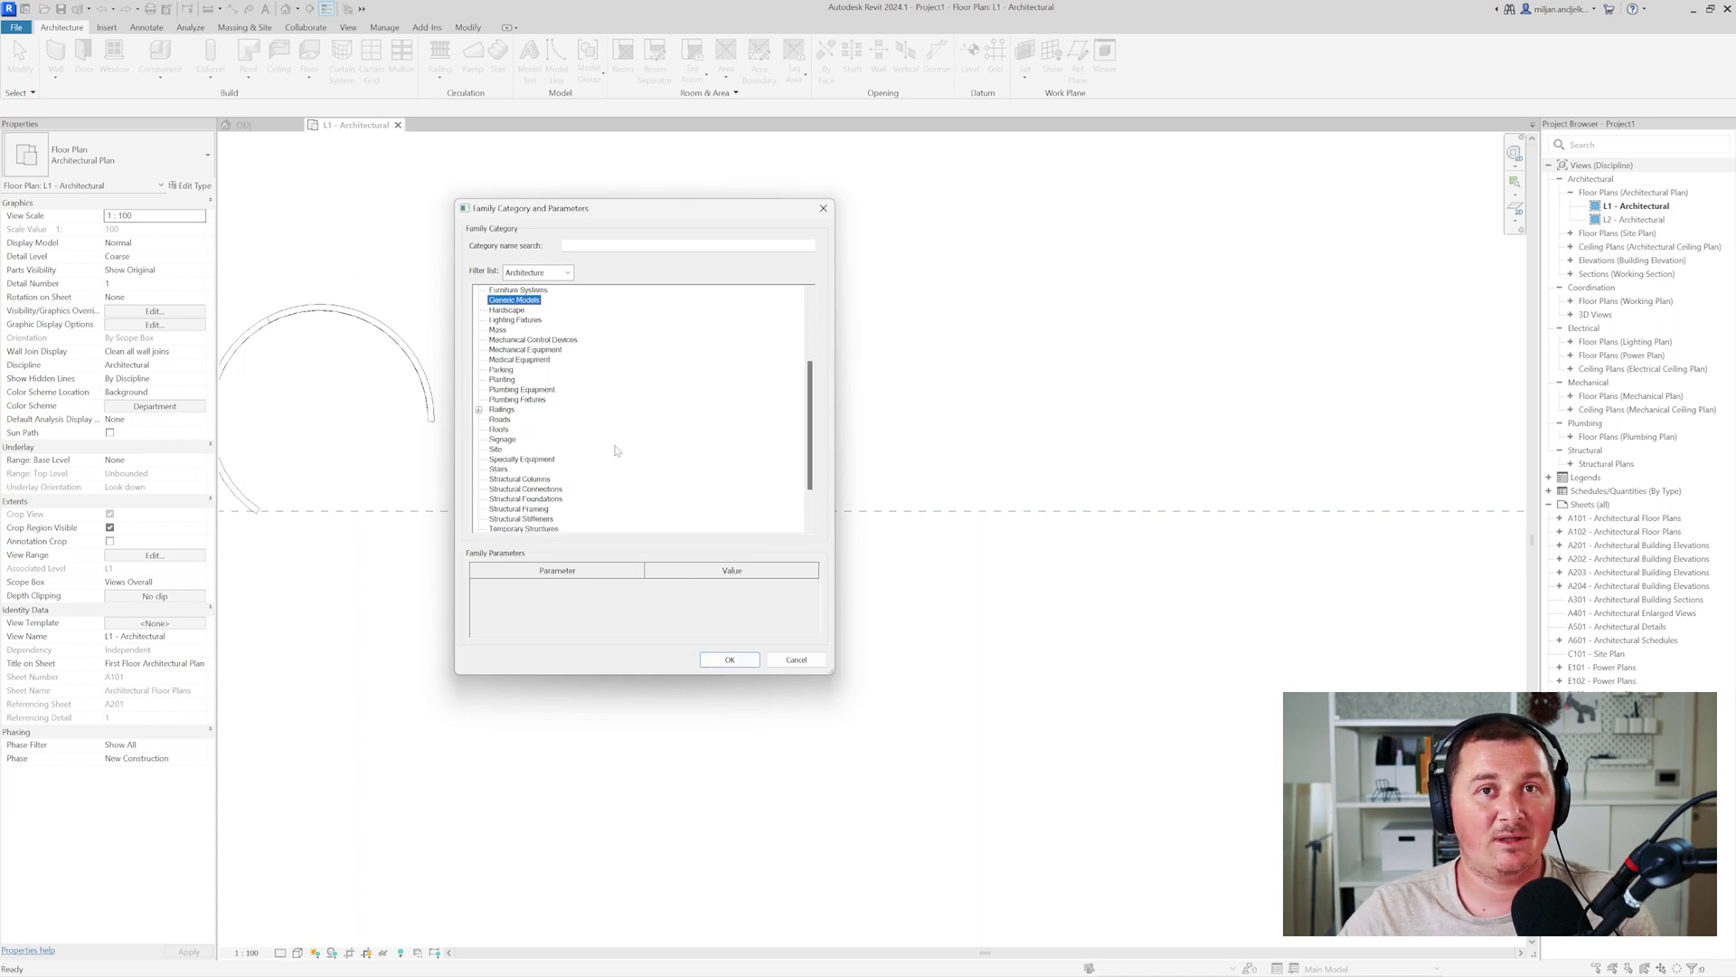
{"action": "scroll", "coordinate": [616, 450], "scroll_direction": "down", "scroll_amount": 2}
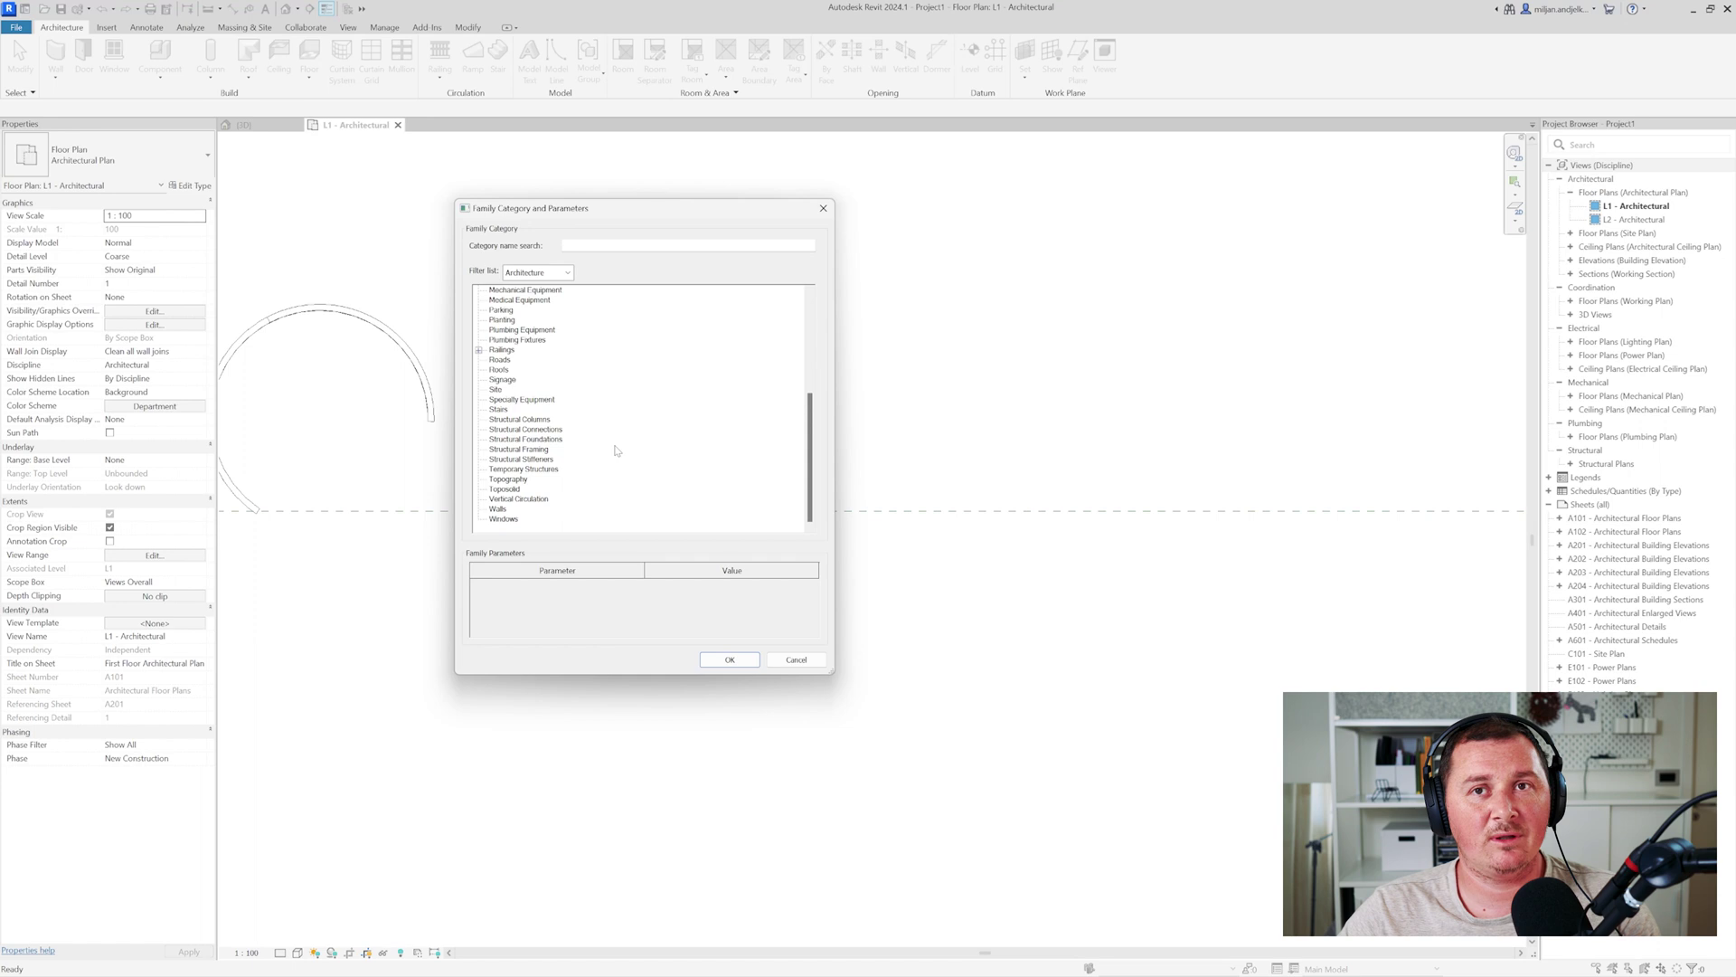
{"action": "left_click", "coordinate": [498, 510]}
{"action": "left_click", "coordinate": [729, 659]}
{"action": "key", "text": "Return"}
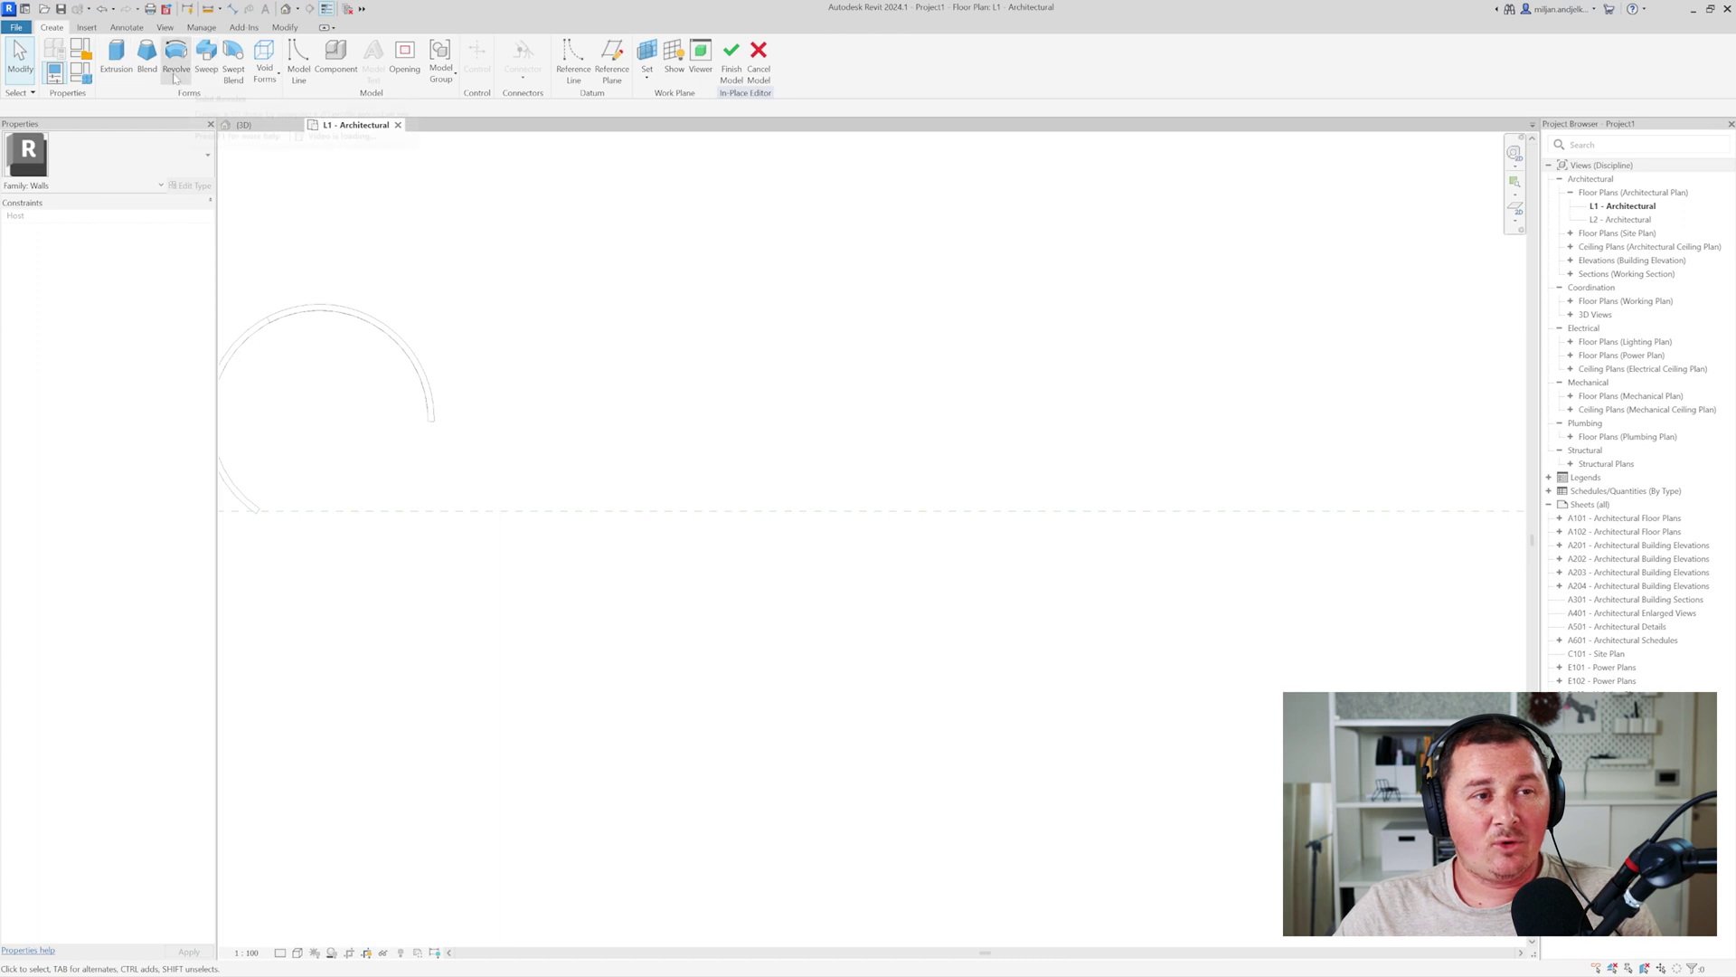
- Start a blend form and recheck the reference photo of the curved red partition
{"action": "left_click", "coordinate": [147, 60]}
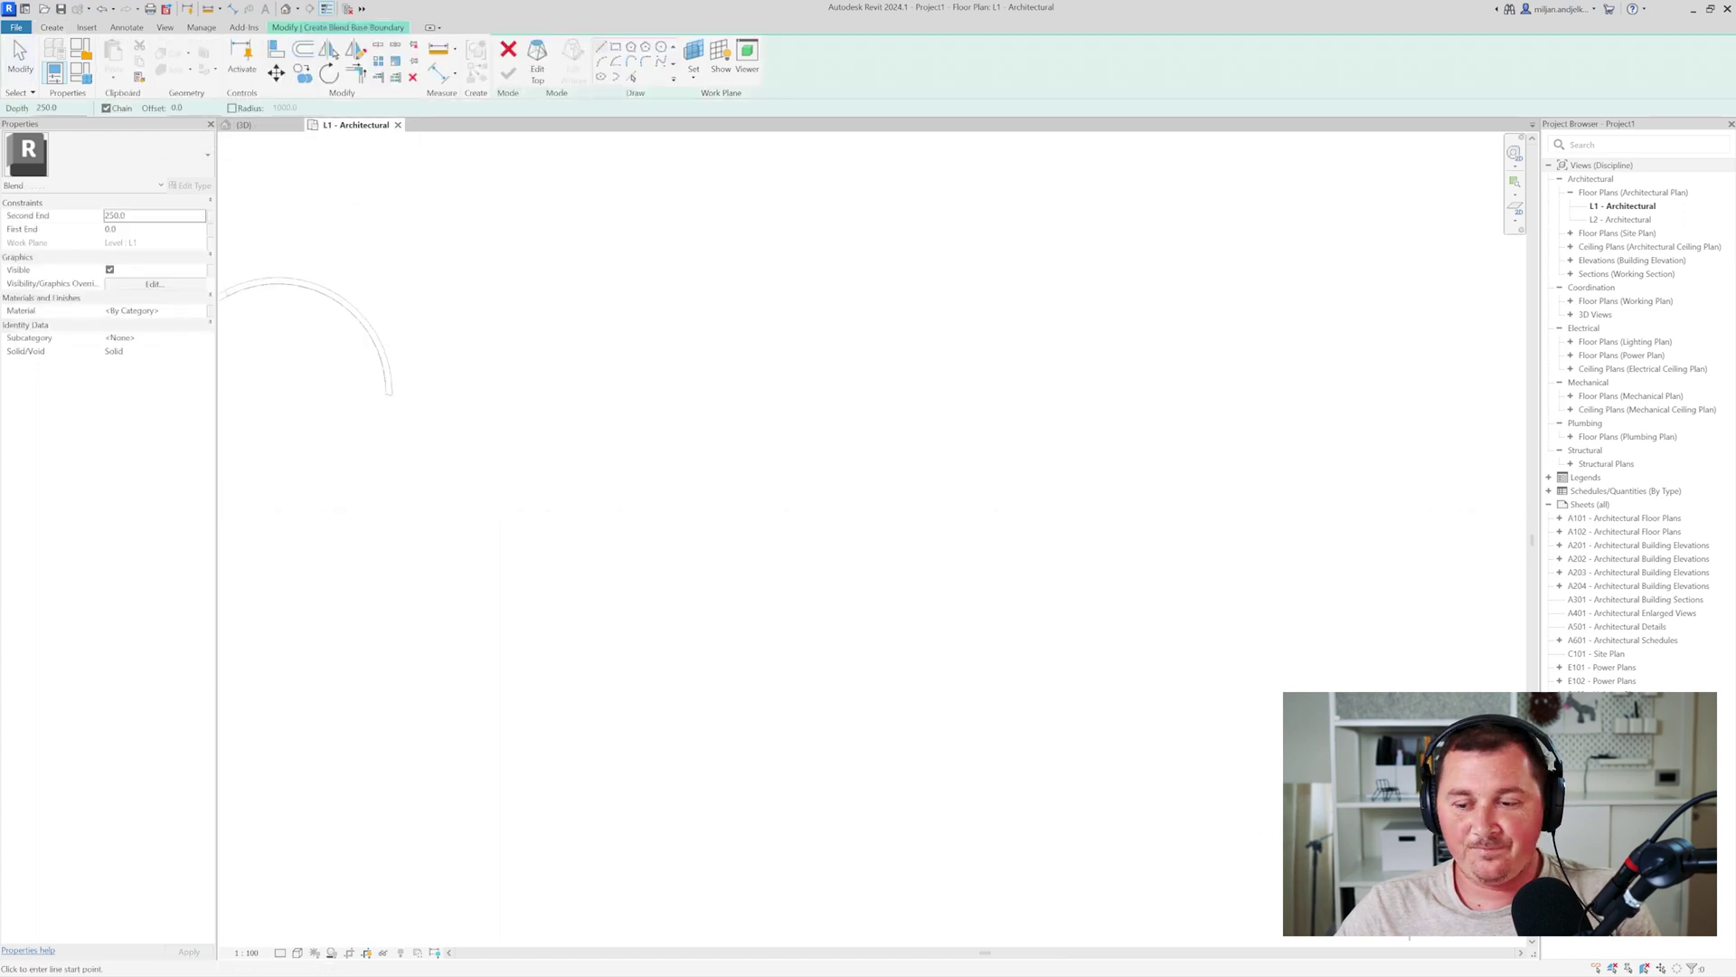
{"action": "key", "text": "alt+Tab"}
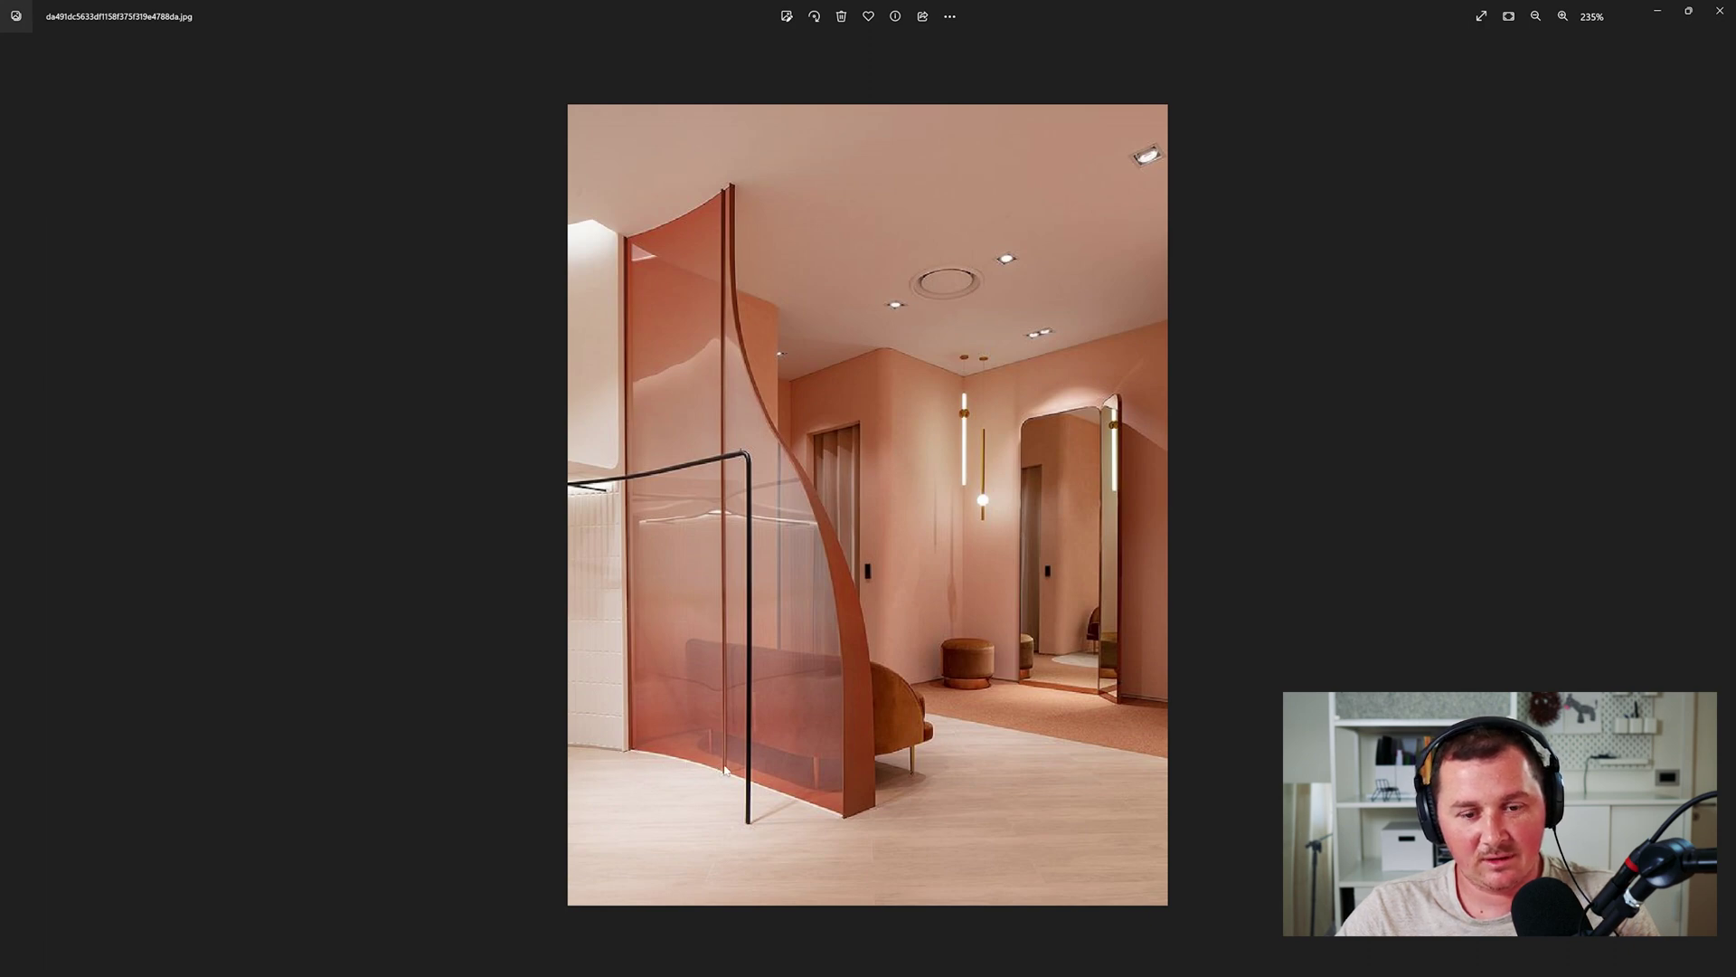
{"action": "left_click", "coordinate": [1657, 10]}
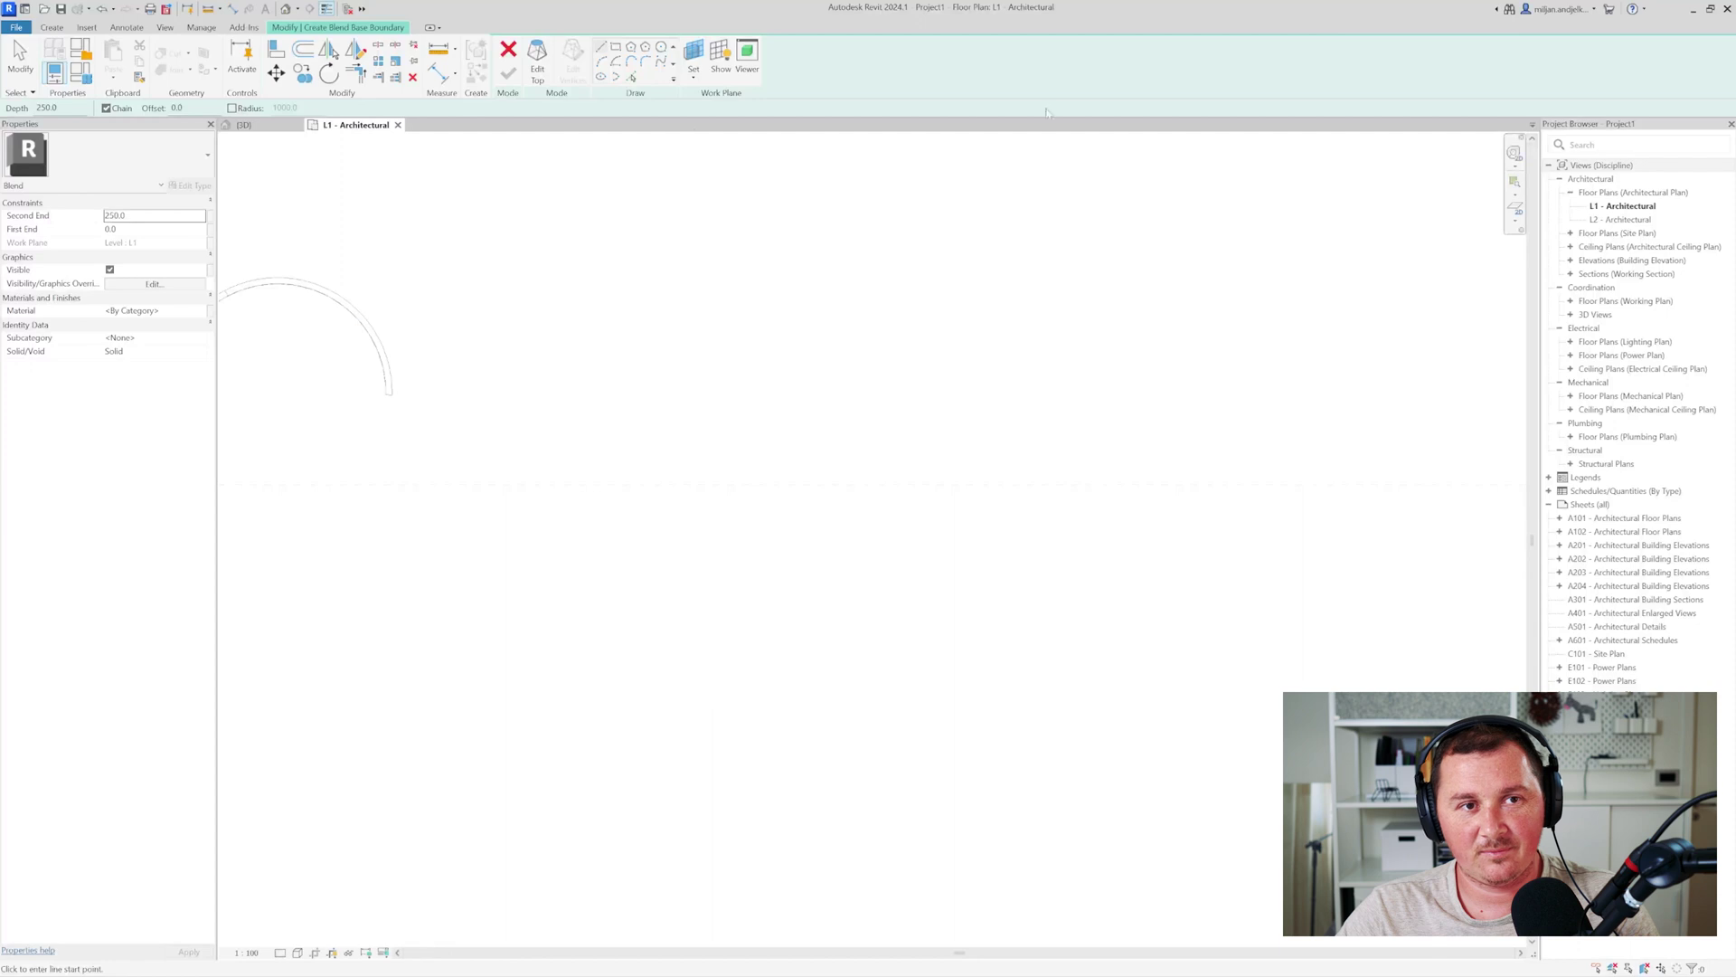
- Sketch one long edge of the blend's base boundary as a shallow arc continued by a tangent 1500 mm line
{"action": "left_click", "coordinate": [651, 485]}
{"action": "scroll", "coordinate": [712, 503], "scroll_direction": "up", "scroll_amount": 2}
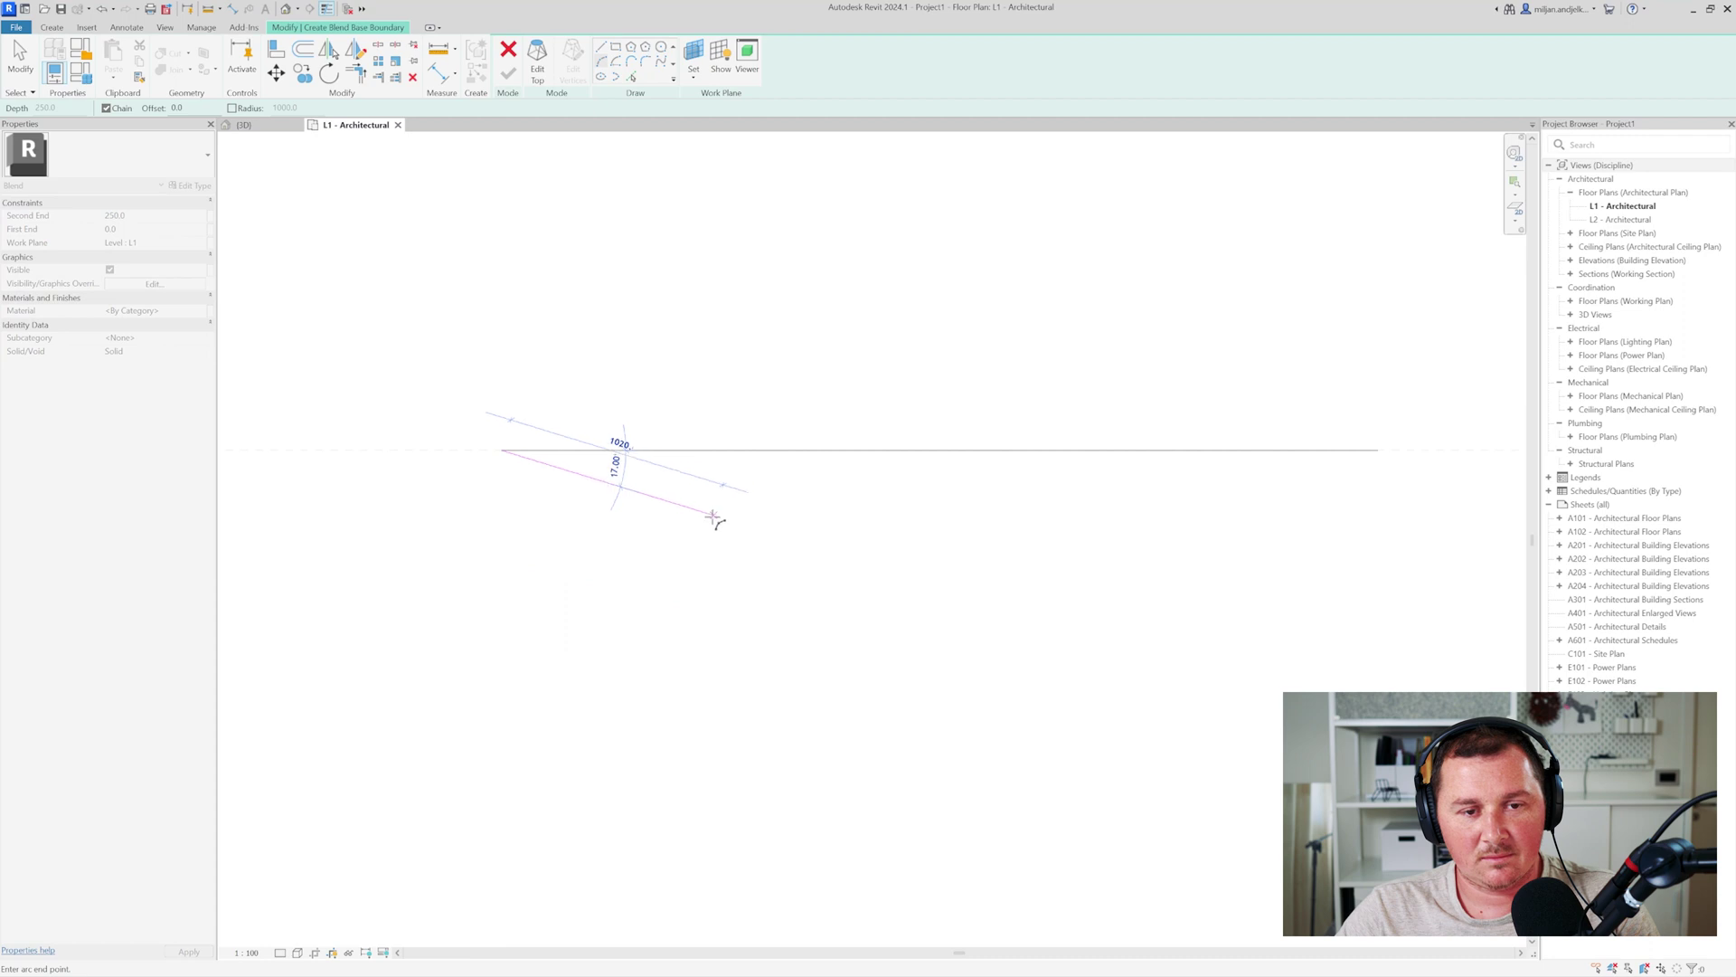
{"action": "left_click", "coordinate": [712, 504]}
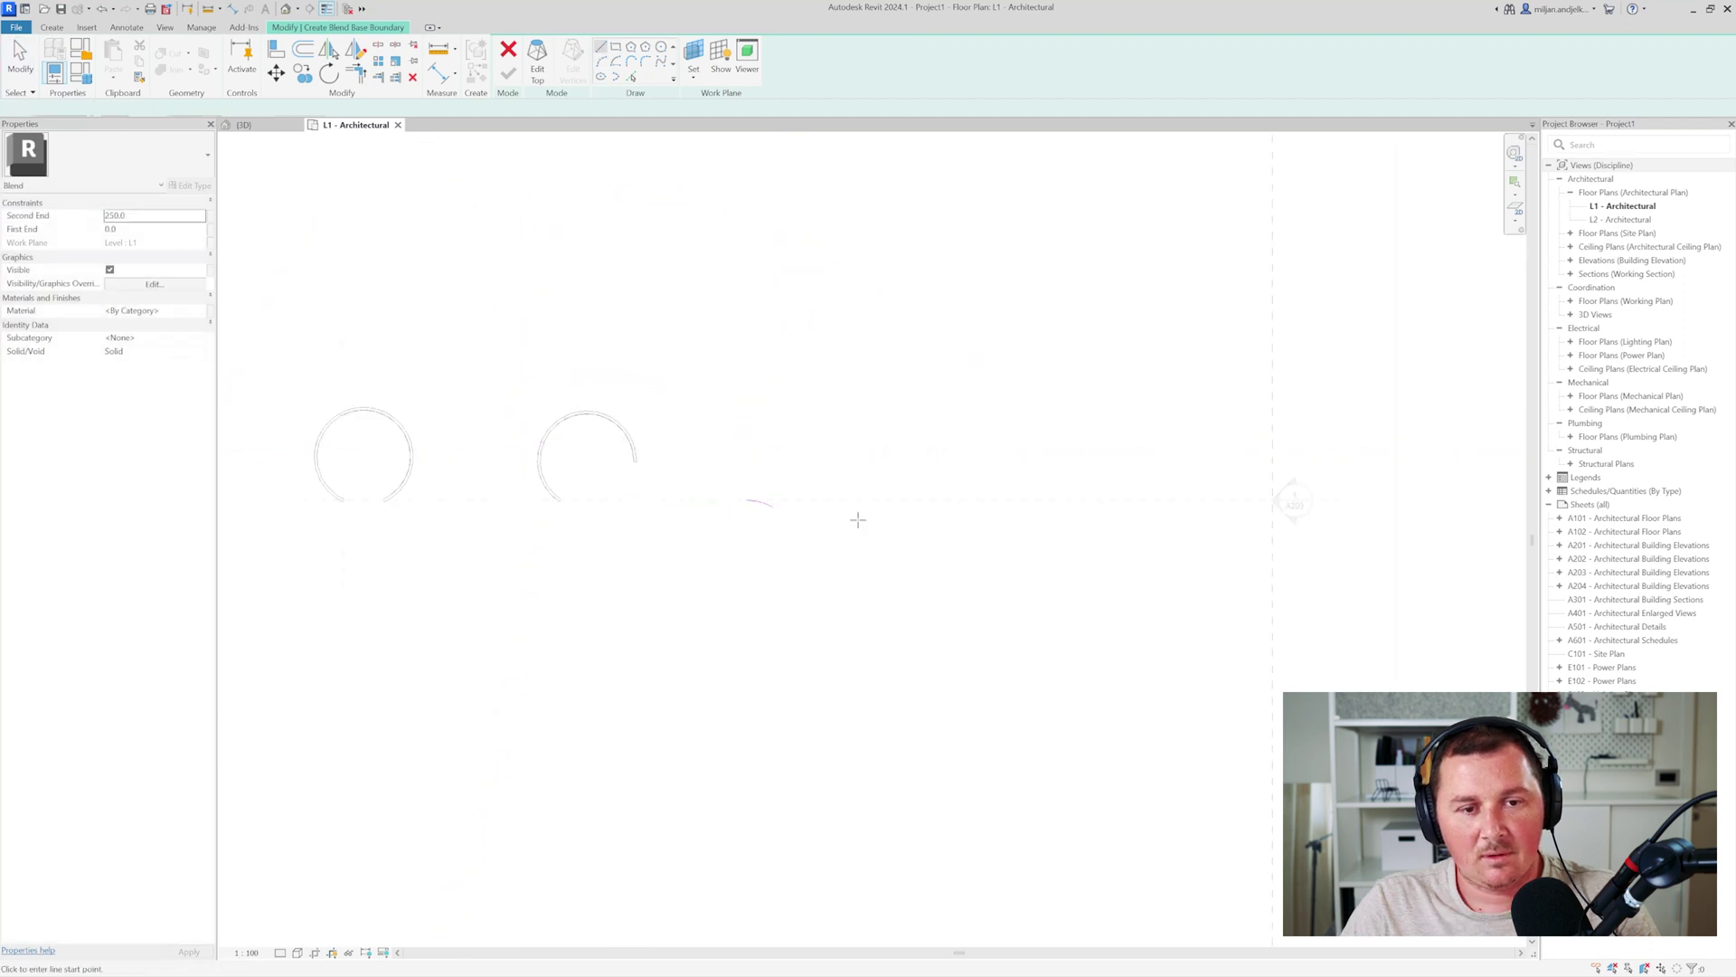
{"action": "scroll", "coordinate": [856, 517], "scroll_direction": "up", "scroll_amount": 3}
{"action": "left_click", "coordinate": [653, 491]}
{"action": "scroll", "coordinate": [738, 542], "scroll_direction": "up", "scroll_amount": 3}
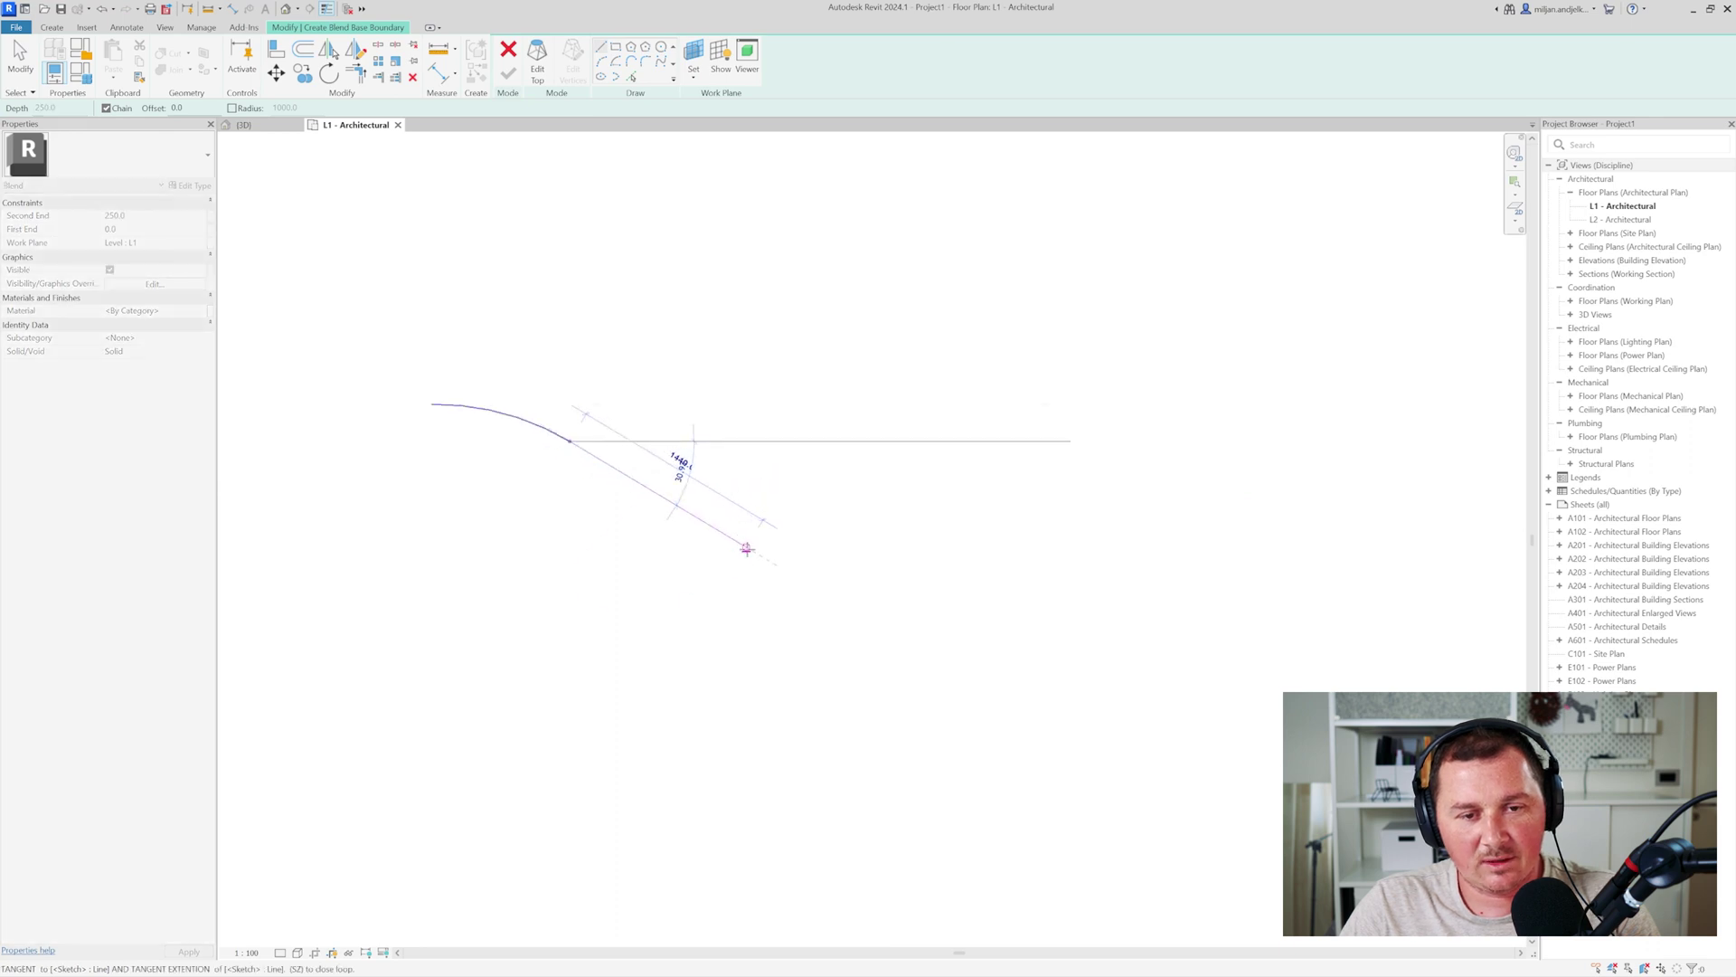
{"action": "type", "text": "1500"}
{"action": "key", "text": "Return"}
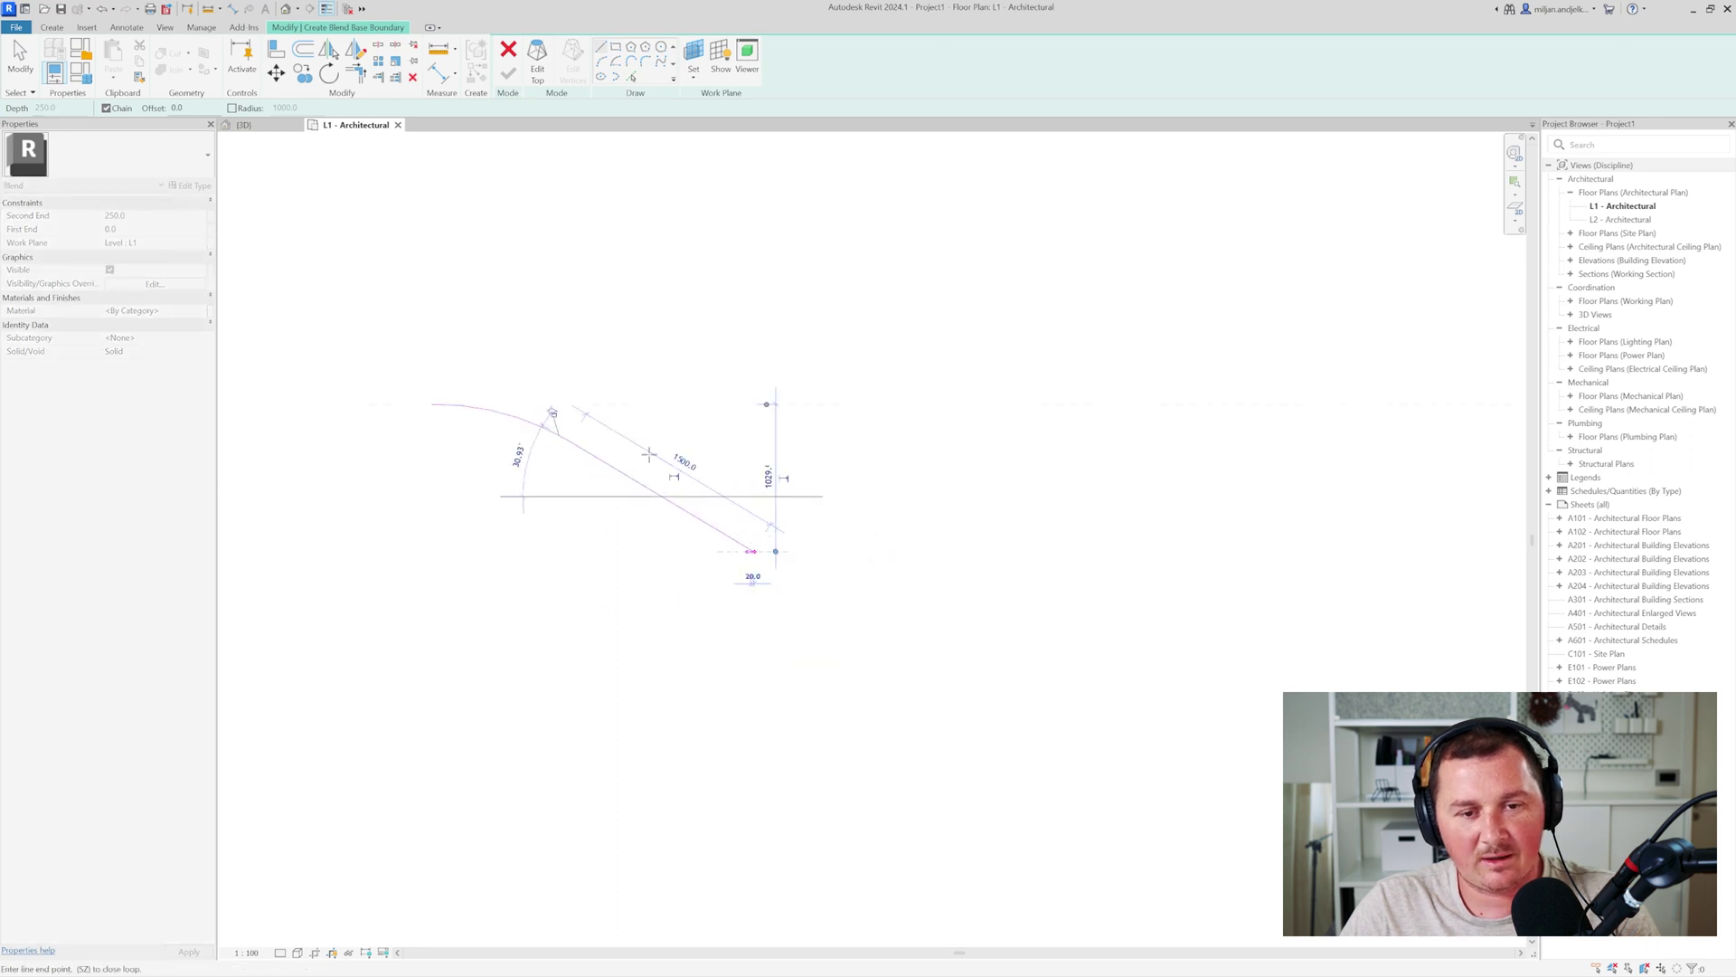
{"action": "key", "text": "Escape"}
{"action": "key", "text": "Escape"}
{"action": "scroll", "coordinate": [583, 473], "scroll_direction": "up", "scroll_amount": 2}
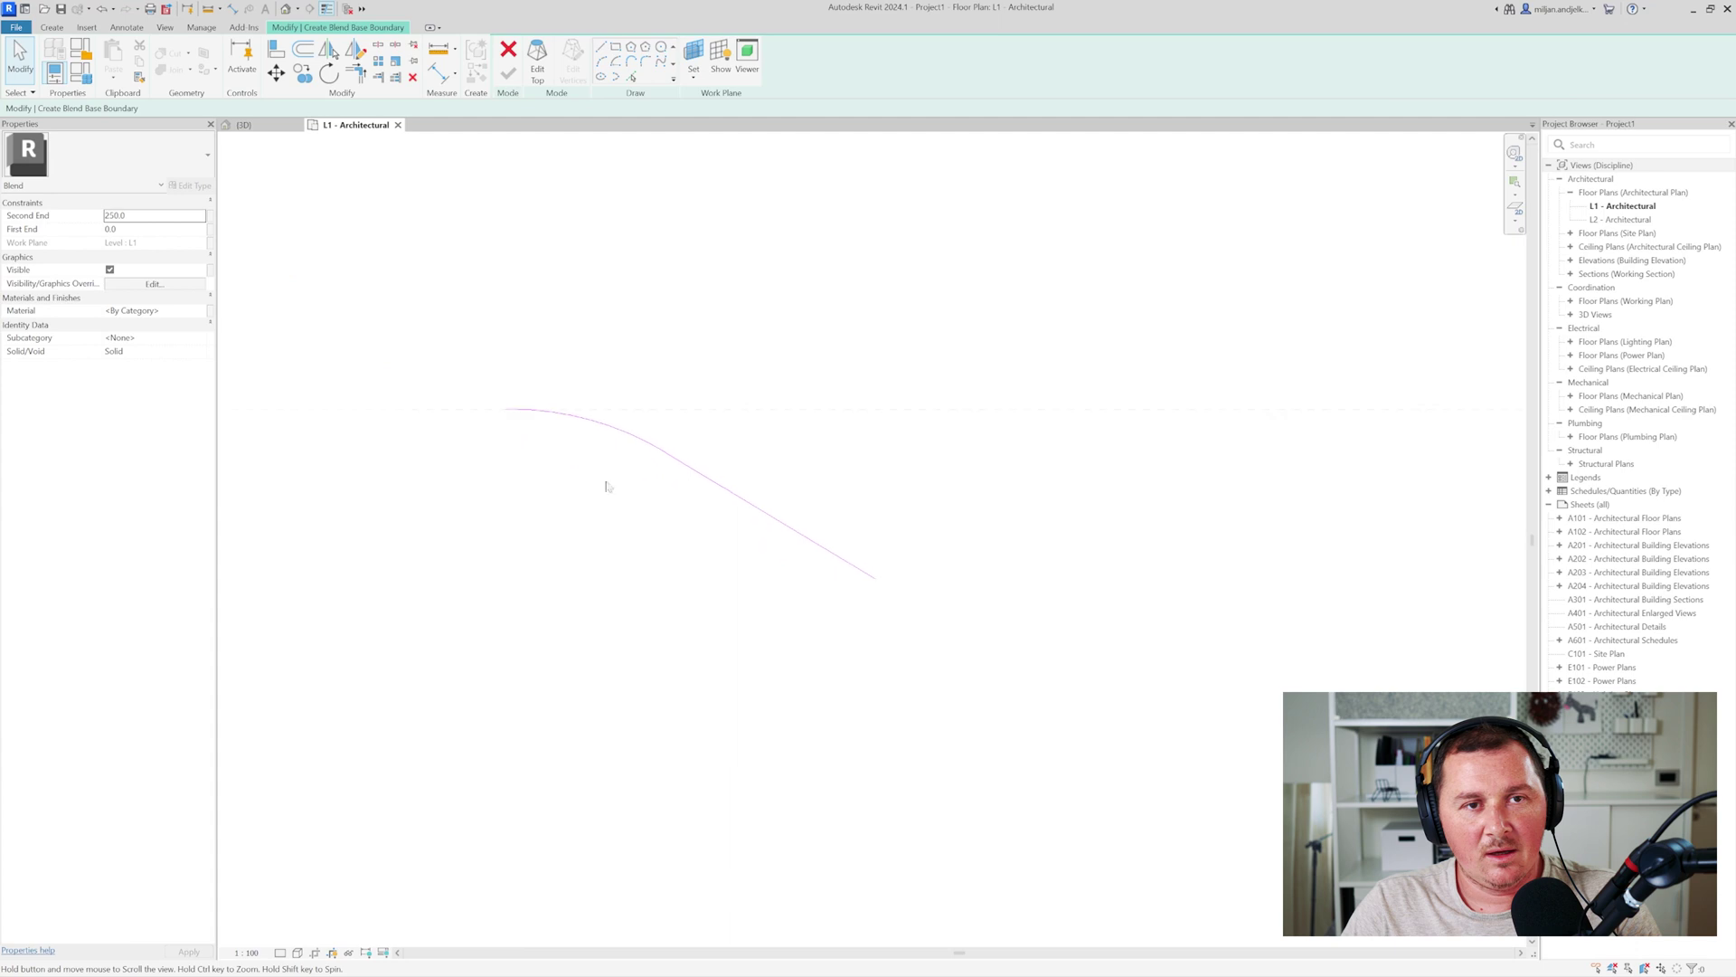
- Offset both long edges of the base boundary 75 mm inward as lines of the top boundary
{"action": "left_click", "coordinate": [631, 77]}
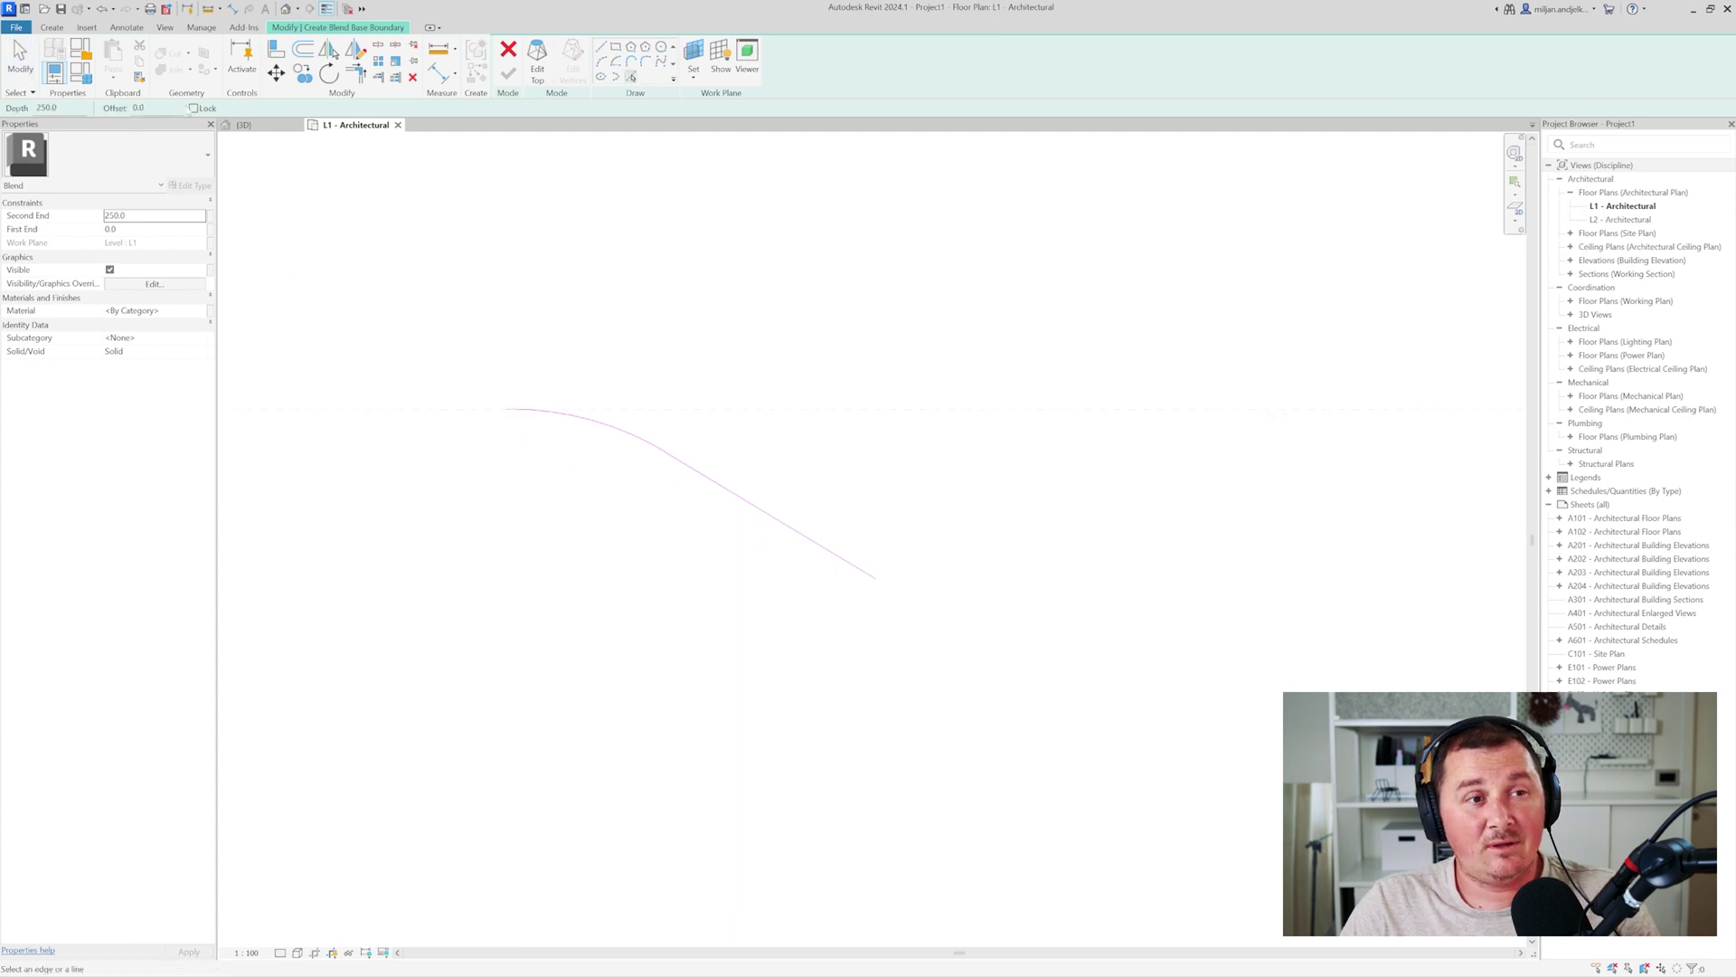
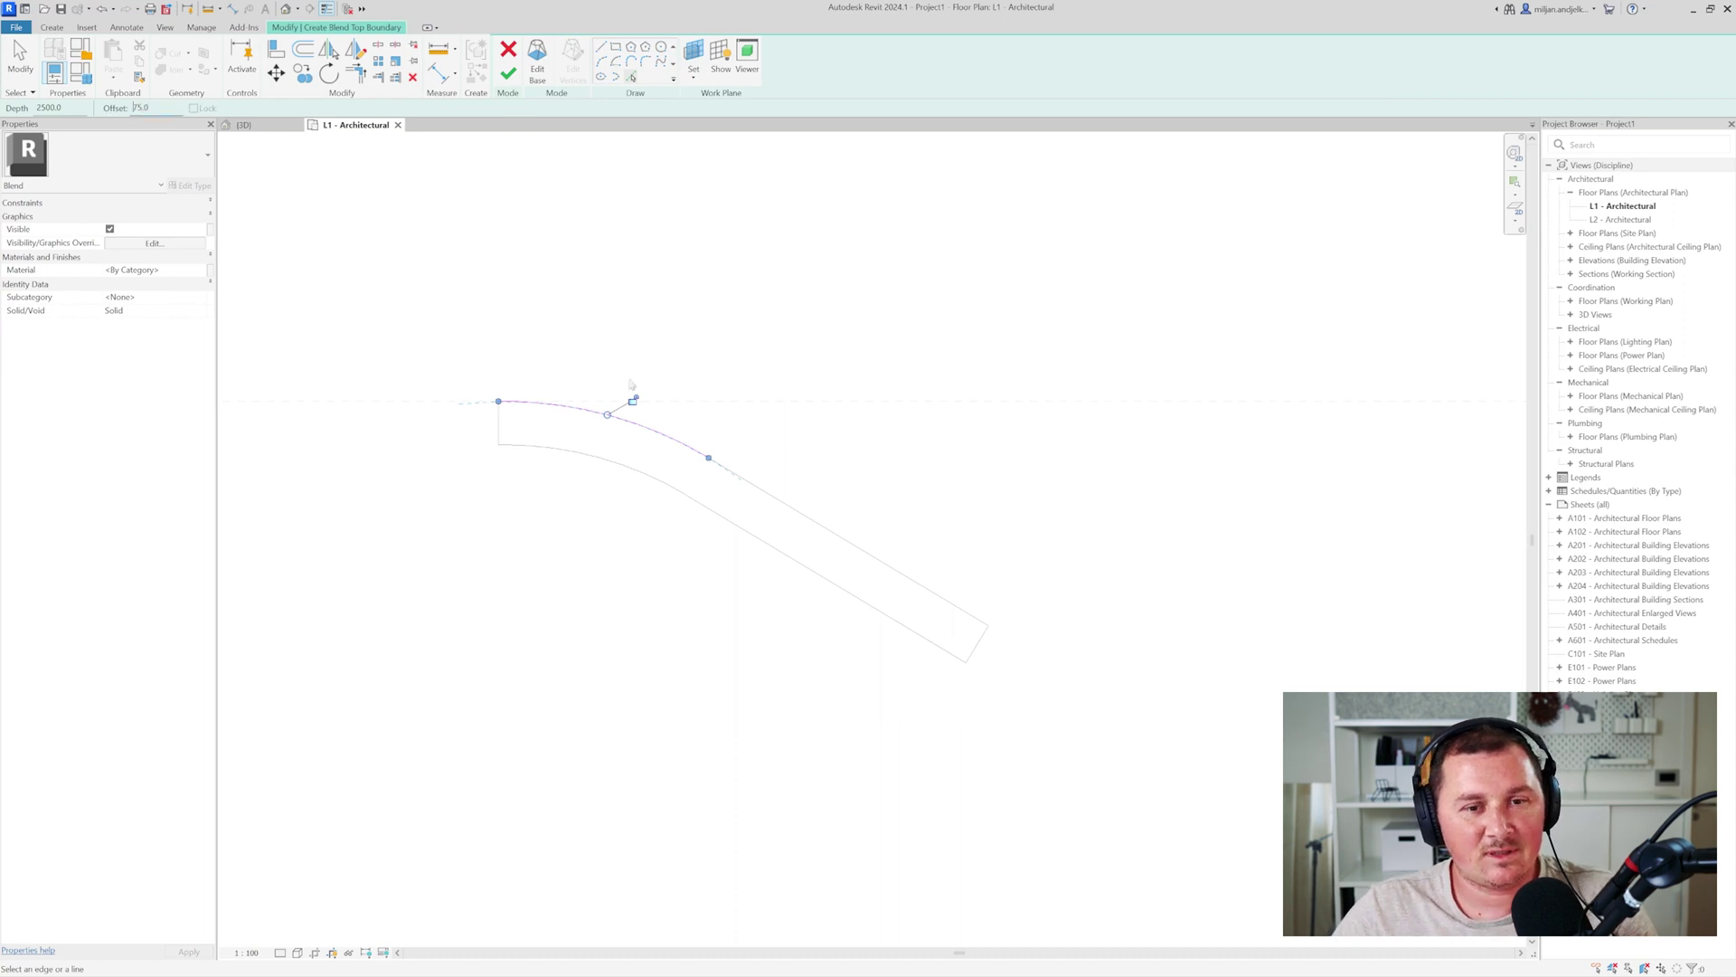
{"action": "left_click", "coordinate": [668, 458]}
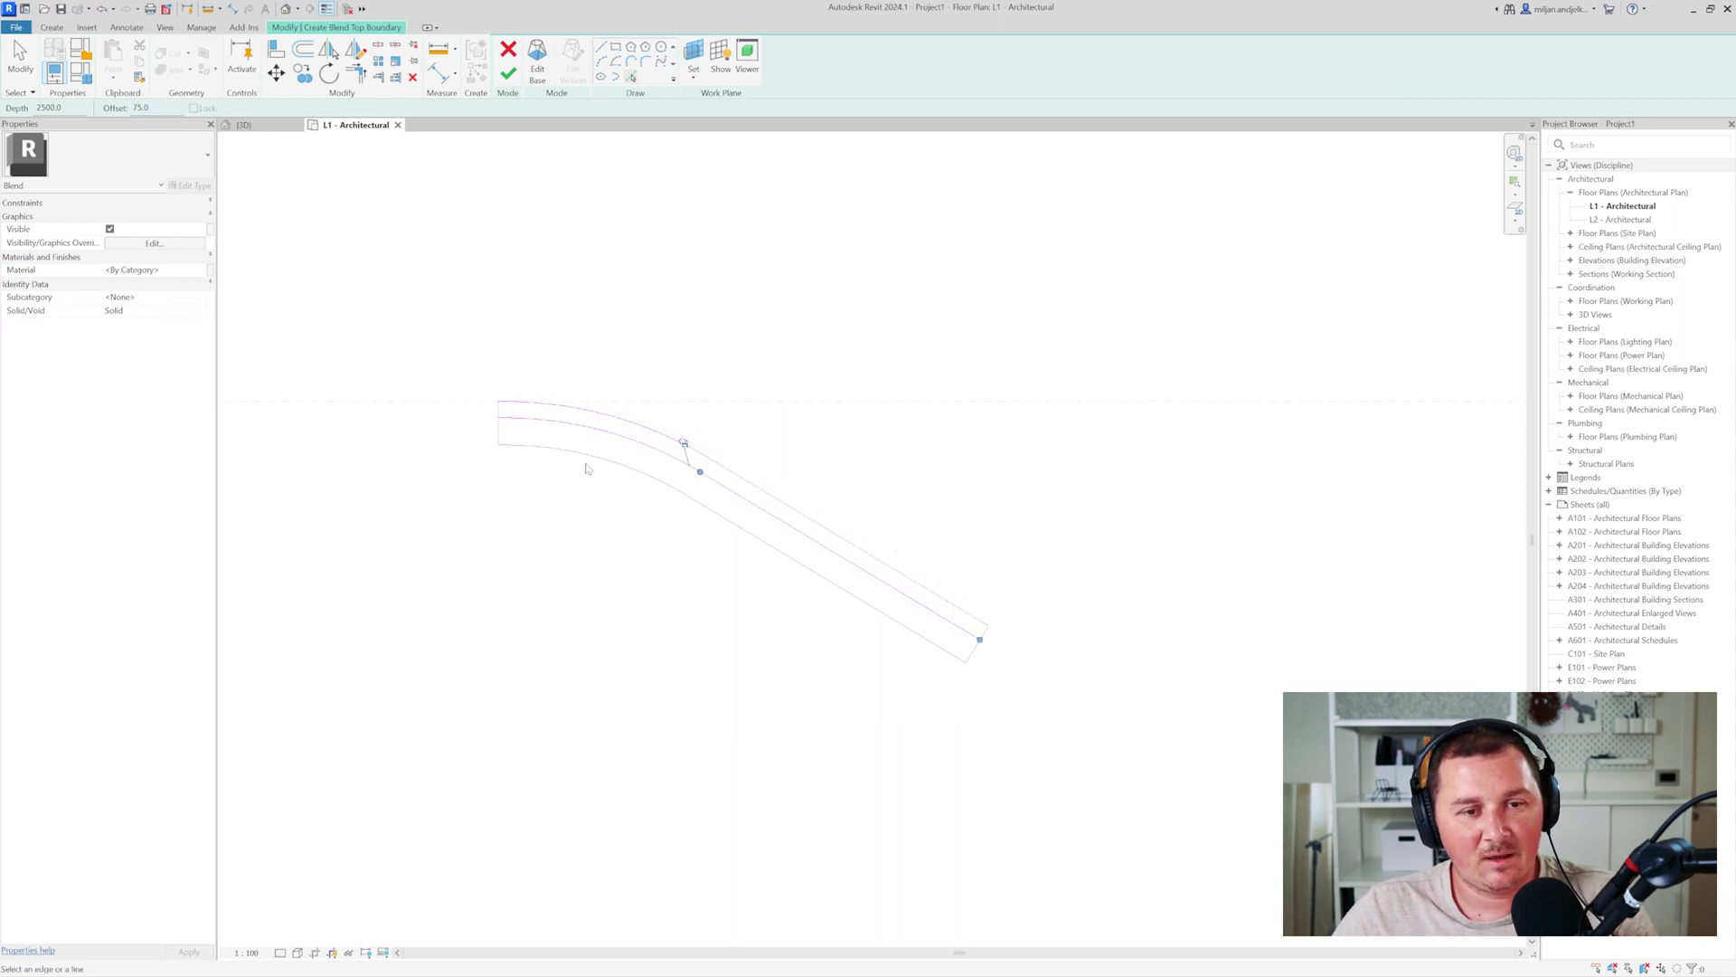
{"action": "left_click", "coordinate": [566, 452]}
{"action": "key", "text": "Escape"}
{"action": "key", "text": "Escape"}
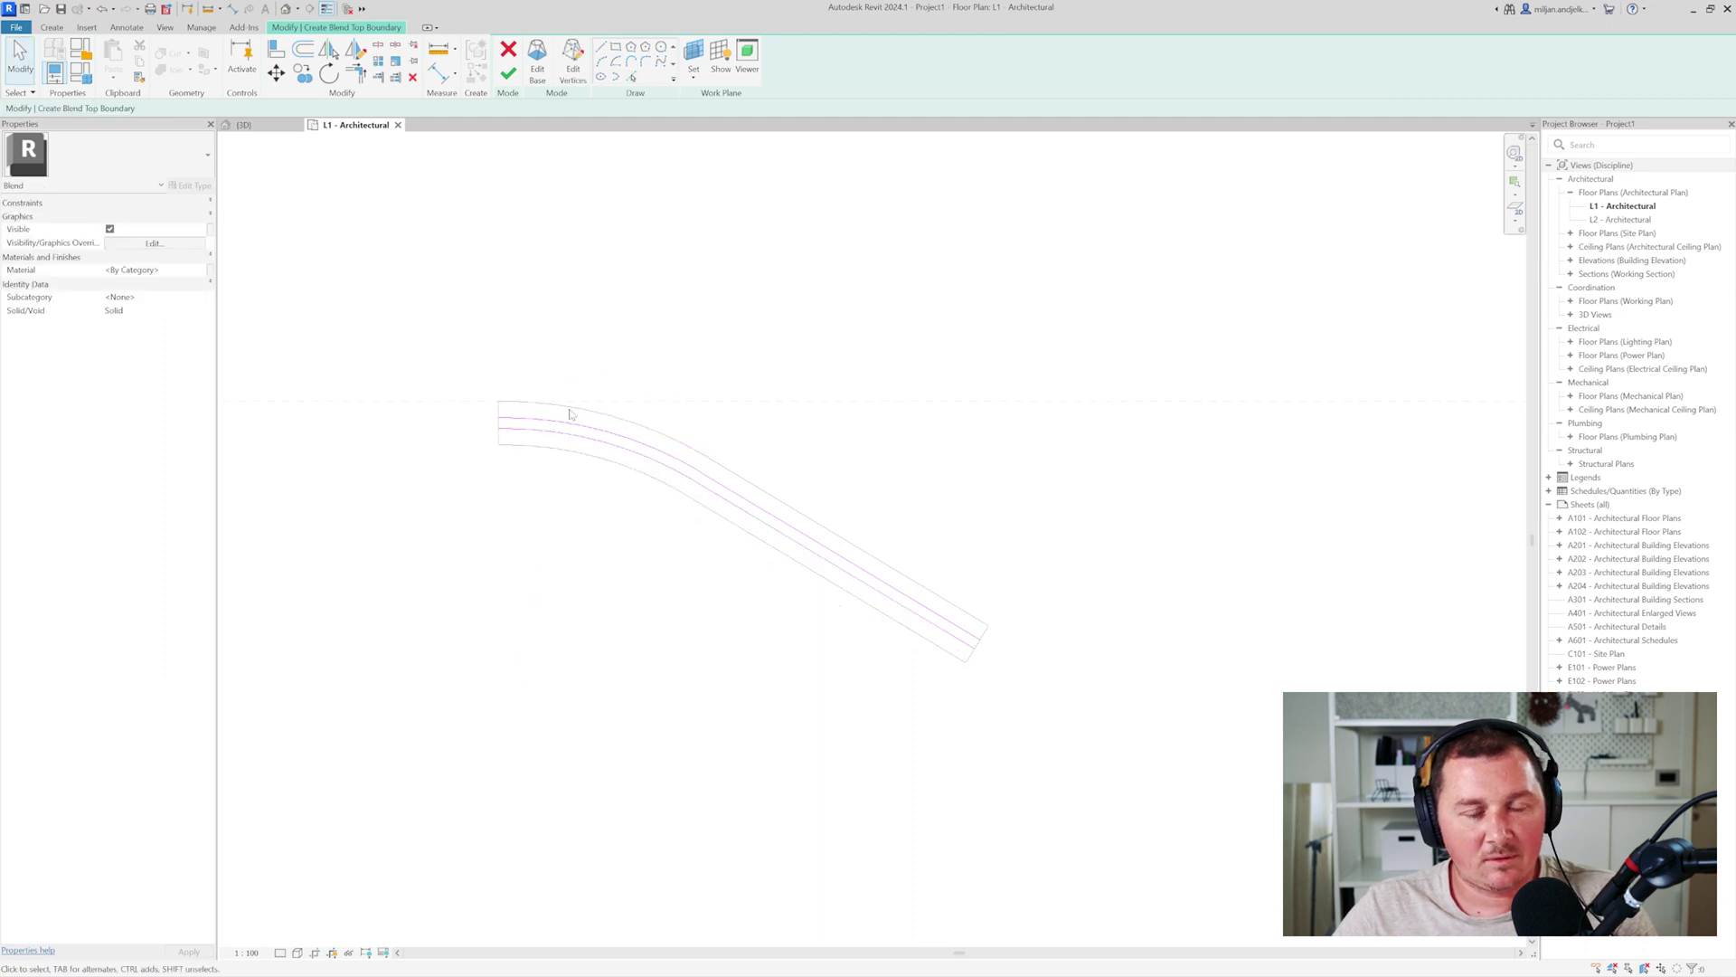
- Recheck the reference photo of the red partition and delete the top boundary lines
{"action": "middle_click_drag", "start_coordinate": [647, 437], "coordinate": [670, 375]}
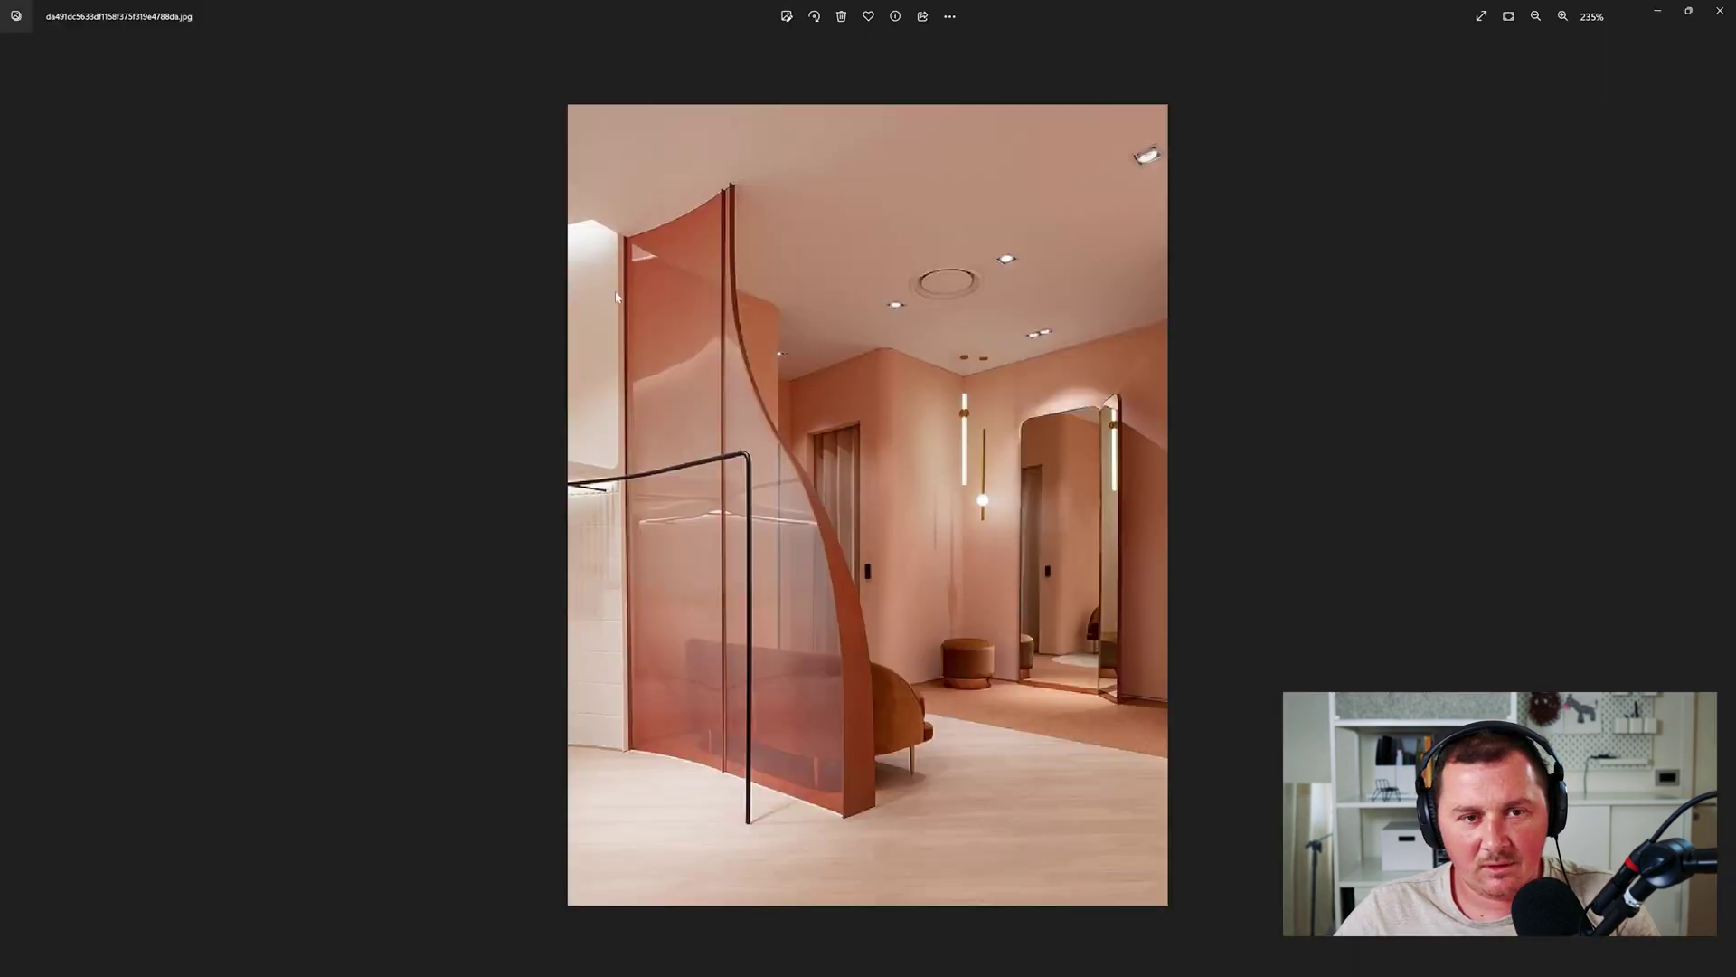
{"action": "left_click", "coordinate": [1644, 18]}
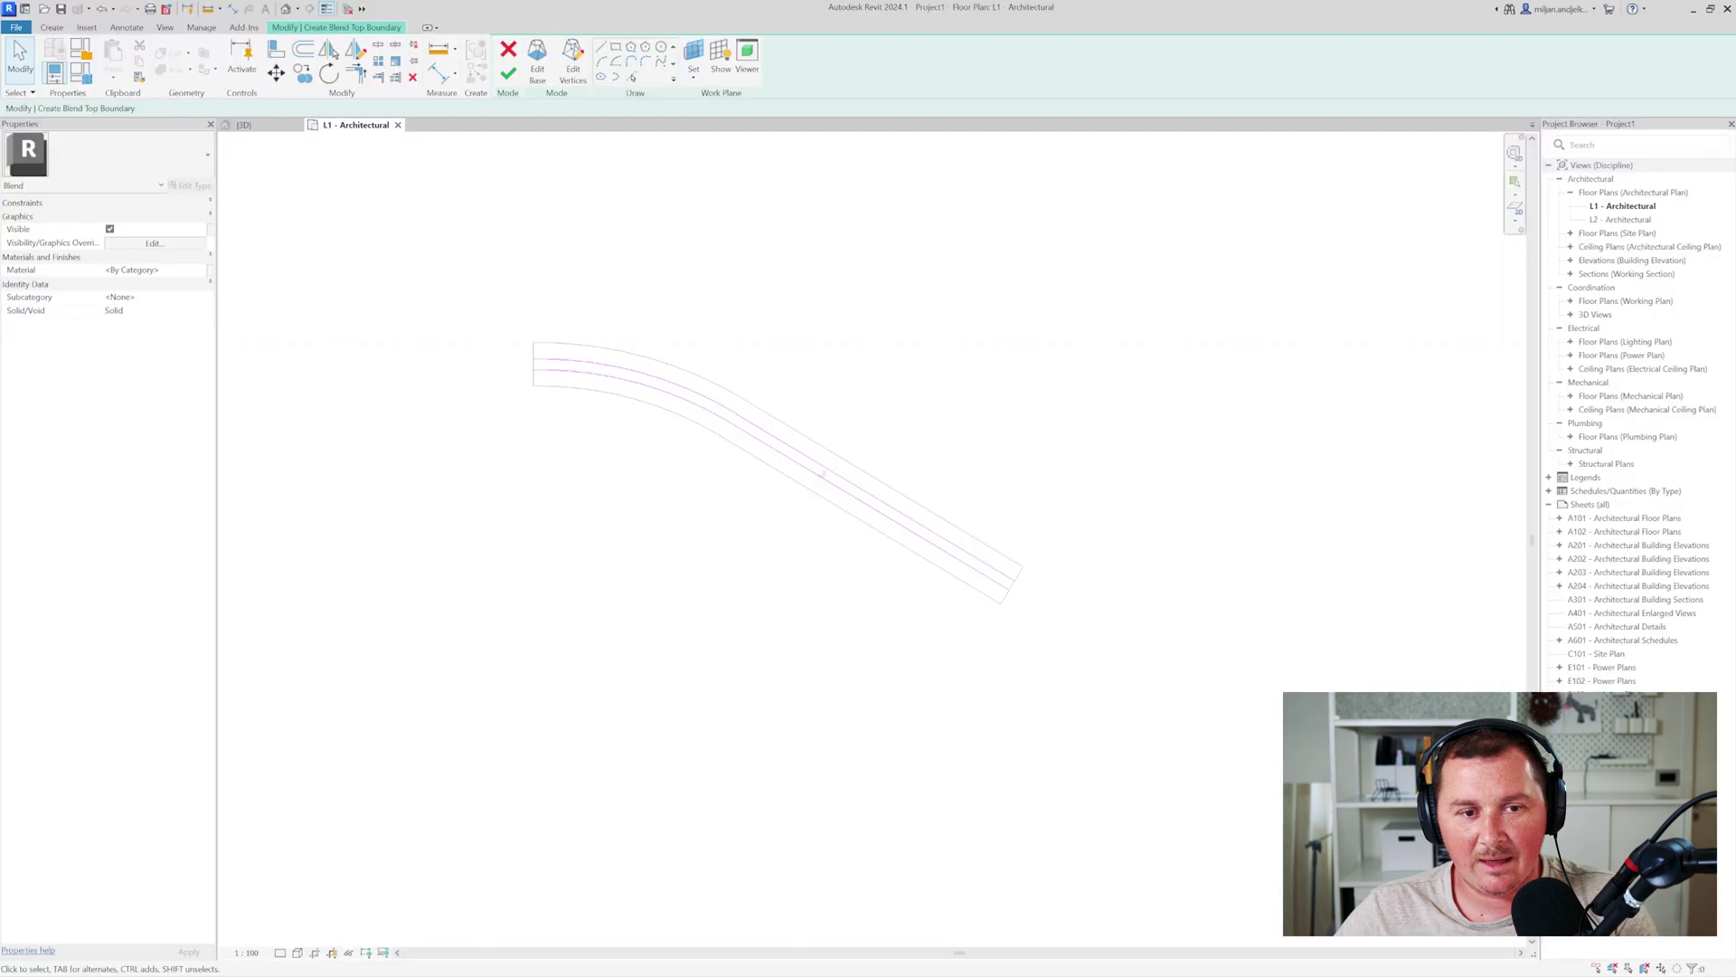
{"action": "scroll", "coordinate": [529, 374], "scroll_direction": "up", "scroll_amount": 1}
{"action": "left_click", "coordinate": [546, 370]}
{"action": "key", "text": "Delete"}
{"action": "left_click", "coordinate": [749, 409]}
{"action": "key", "text": "Delete"}
{"action": "left_click", "coordinate": [803, 439]}
{"action": "key", "text": "Delete"}
{"action": "left_click_drag", "start_coordinate": [1192, 475], "coordinate": [884, 668]}
{"action": "key", "text": "Delete"}
{"action": "scroll", "coordinate": [626, 184], "scroll_direction": "up", "scroll_amount": 1}
- Sketch the top boundary from the base's lower long edge, a parallel copy offset 50 mm inward, and the base's end edges
{"action": "left_click", "coordinate": [631, 76]}
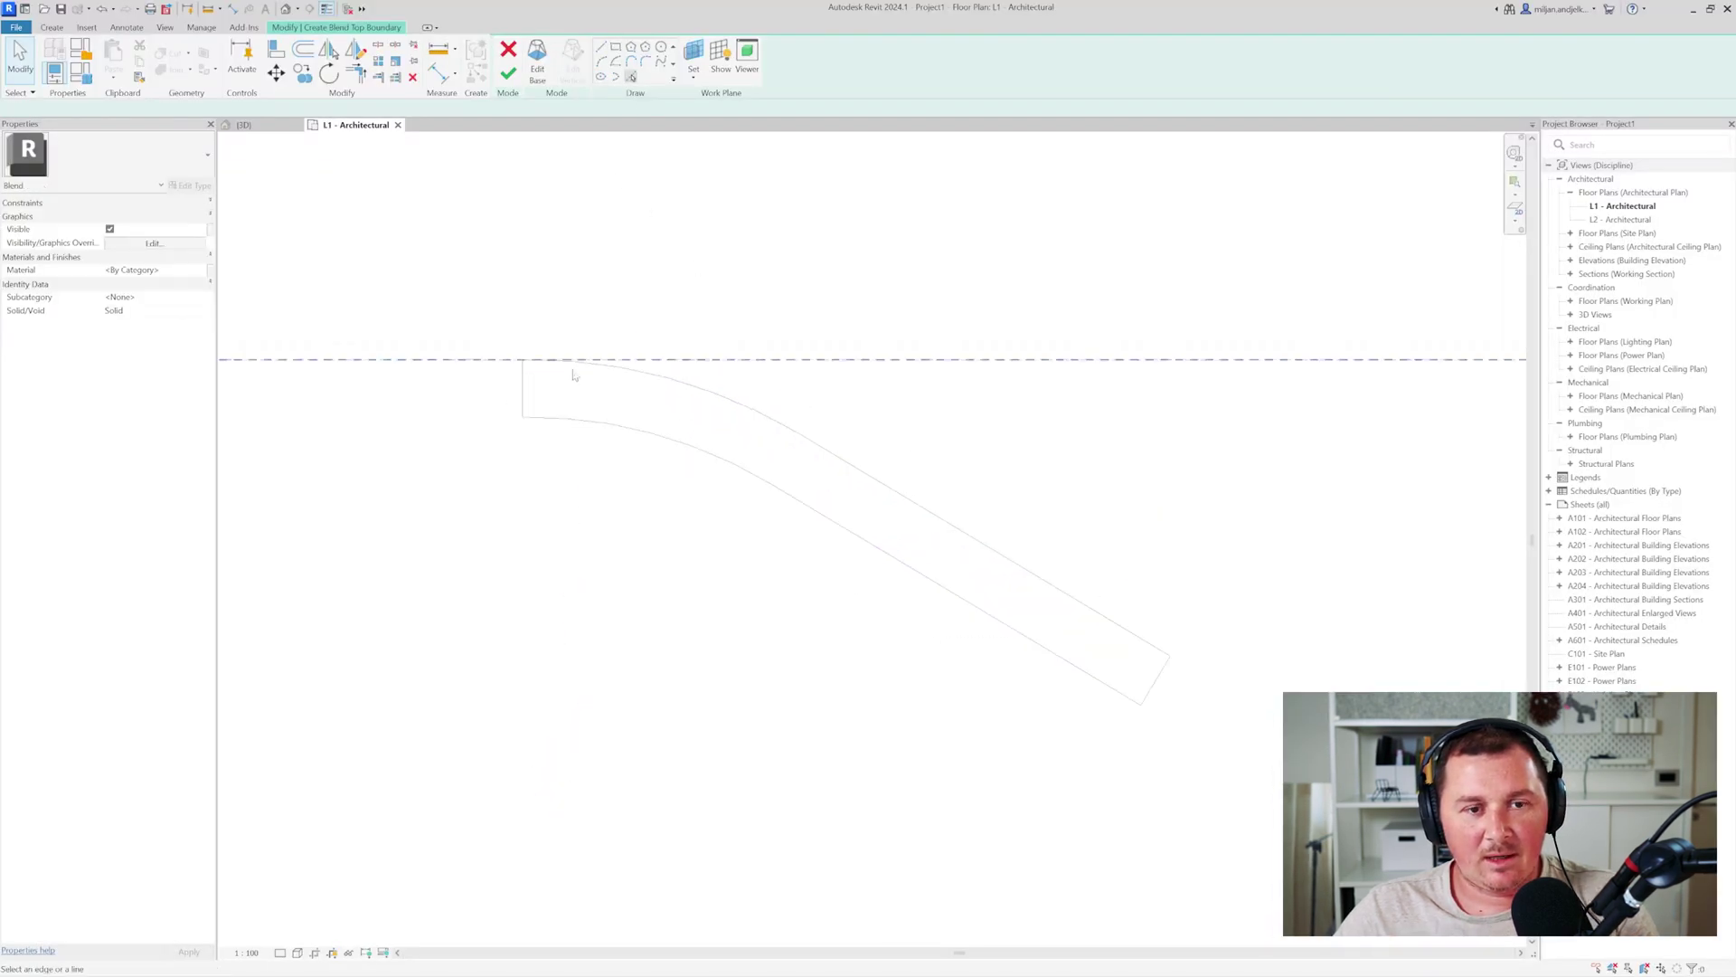
{"action": "left_click", "coordinate": [579, 420]}
{"action": "left_click", "coordinate": [801, 493]}
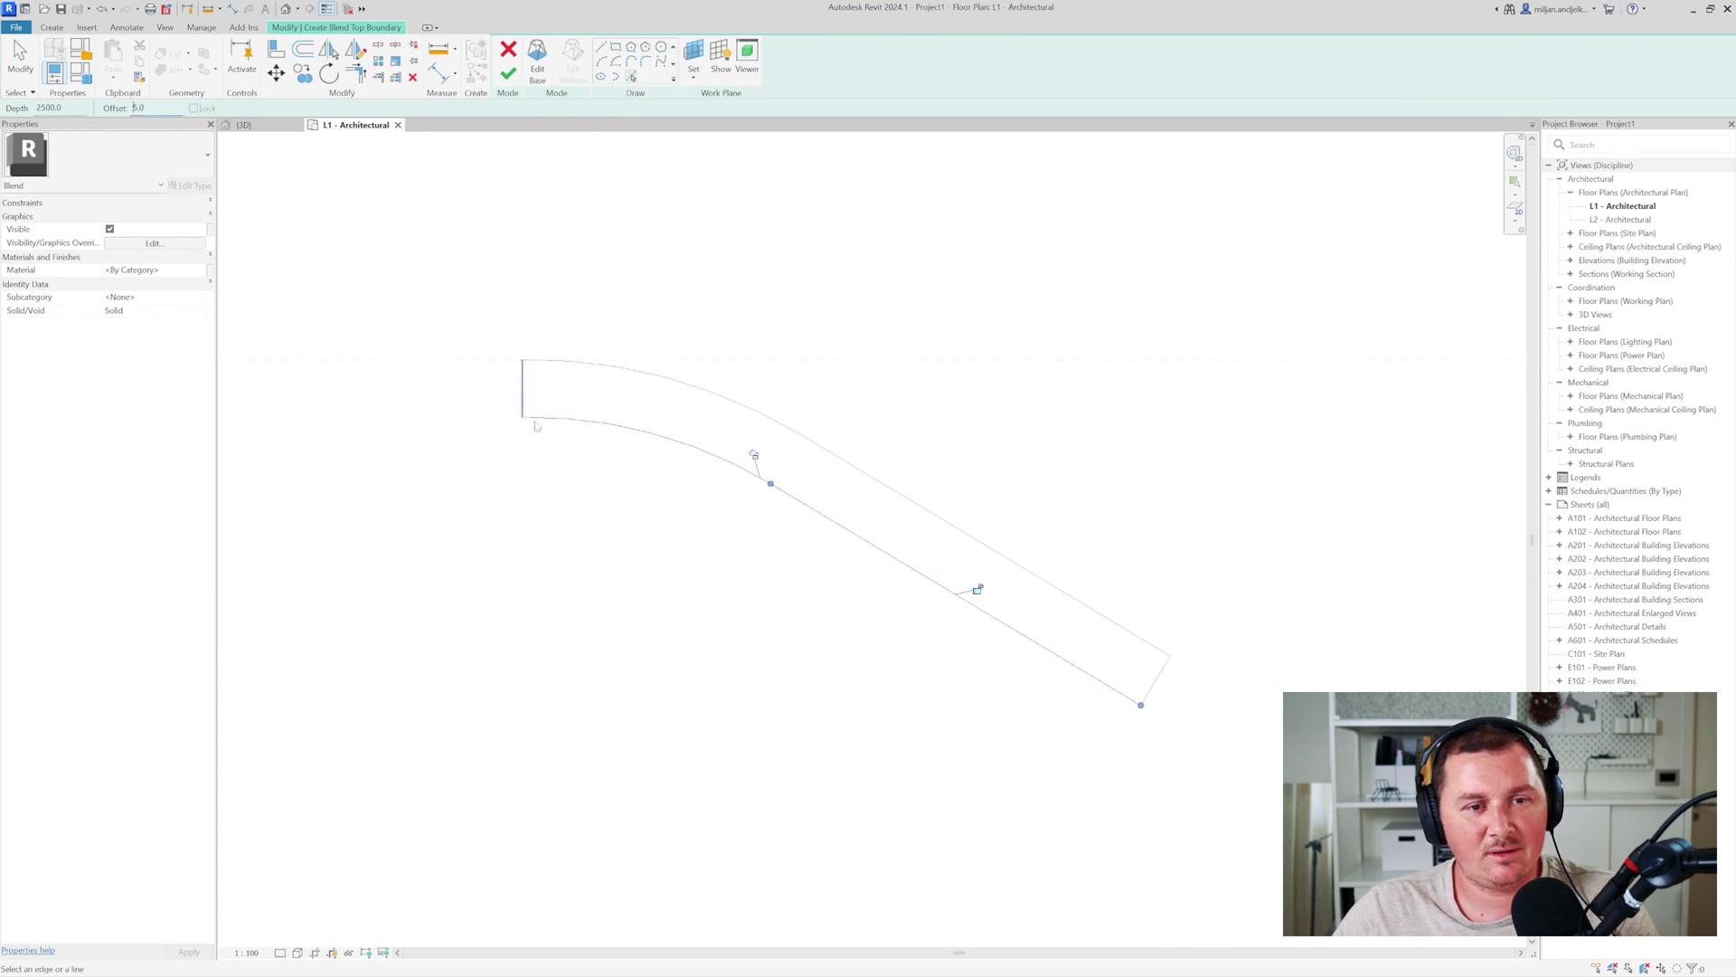
{"action": "left_click", "coordinate": [590, 419]}
{"action": "left_click", "coordinate": [813, 507]}
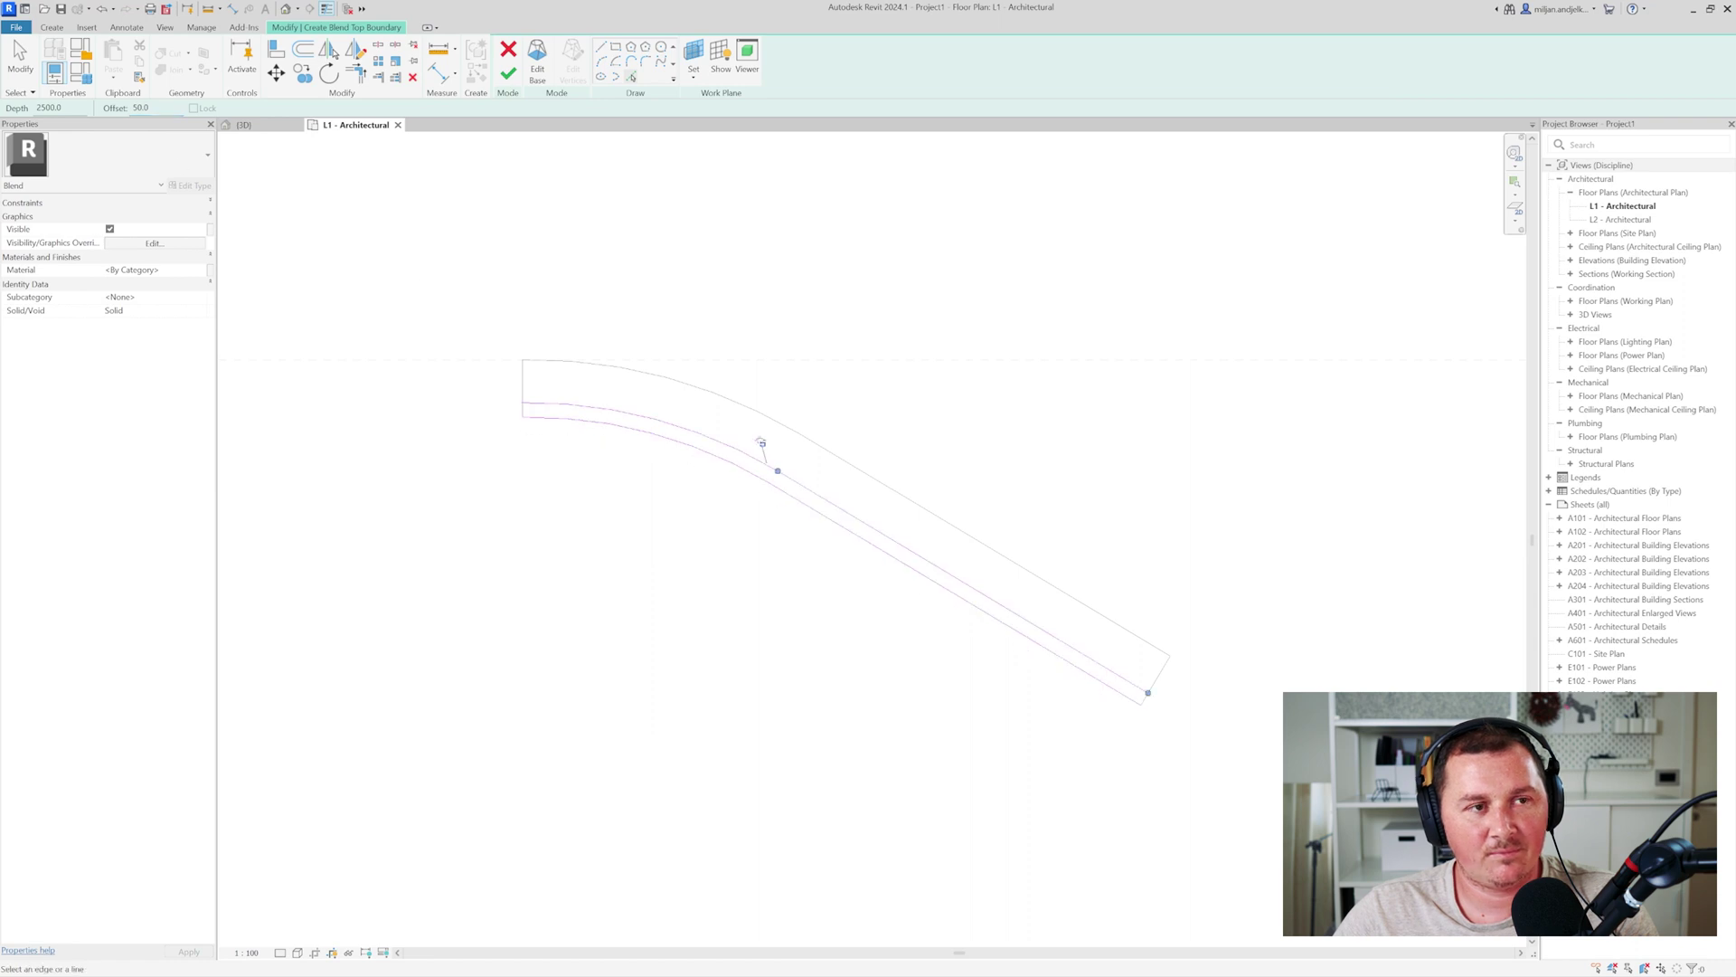
{"action": "left_click", "coordinate": [527, 392]}
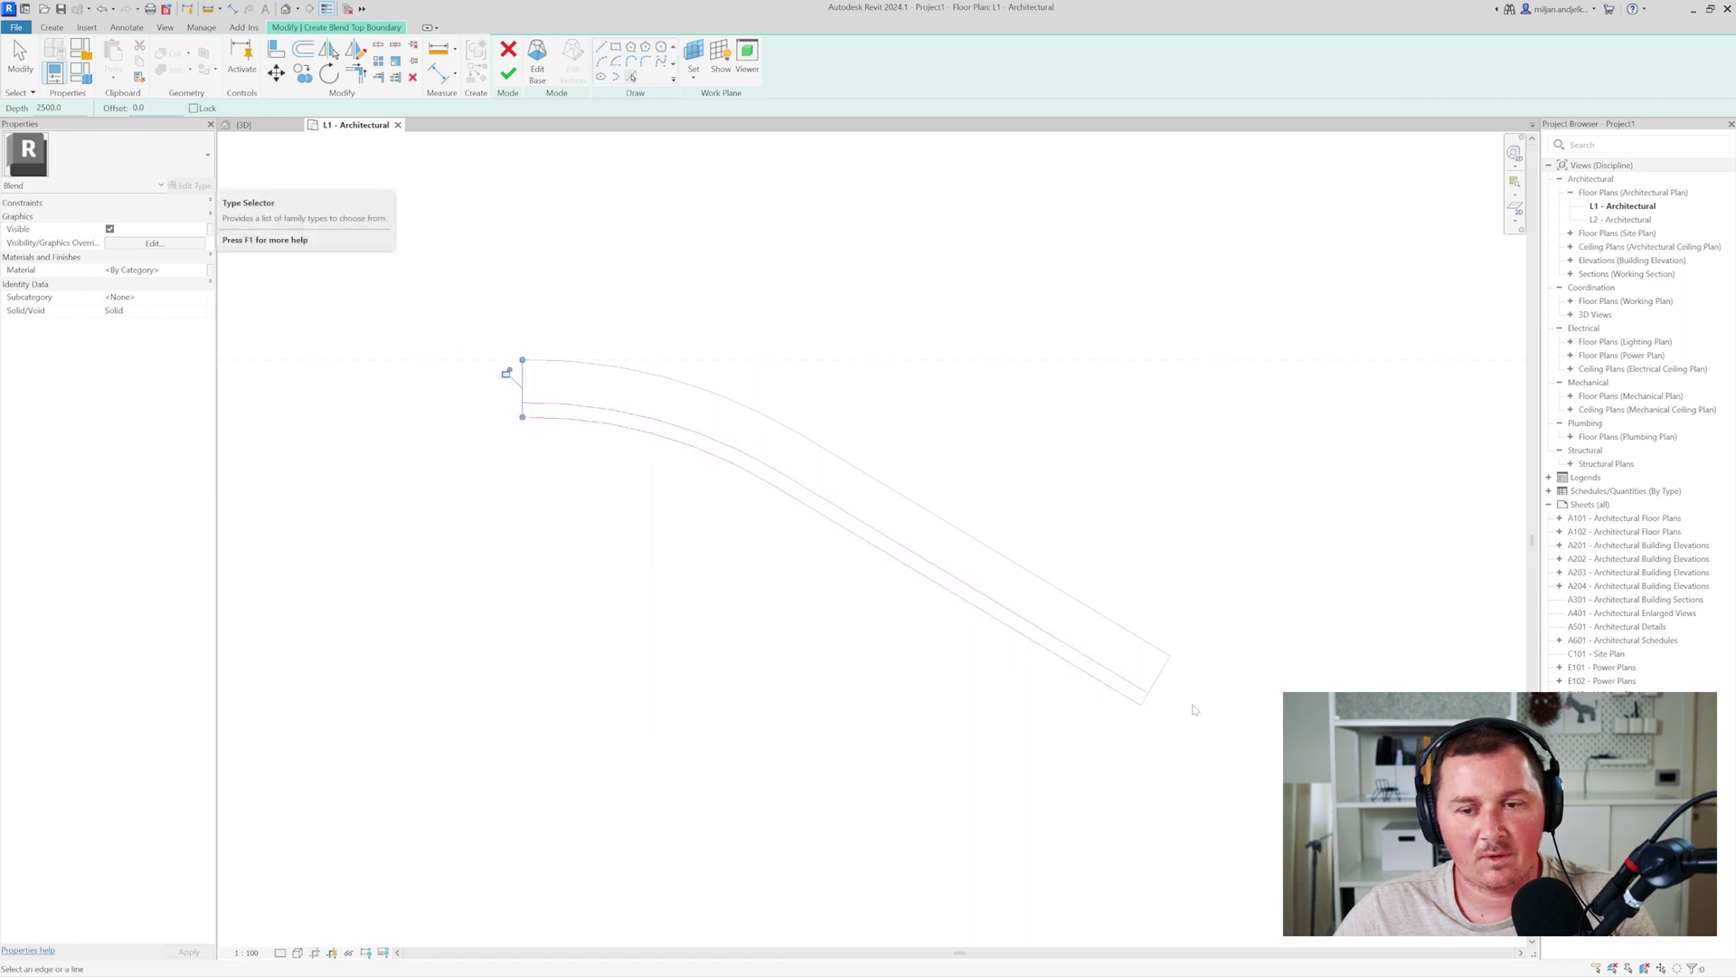
{"action": "scroll", "coordinate": [1161, 687], "scroll_direction": "up", "scroll_amount": 3}
- Trim the top boundary's end lines to the two long edges to close the loop, and switch to the 3D view
{"action": "key", "text": "Escape"}
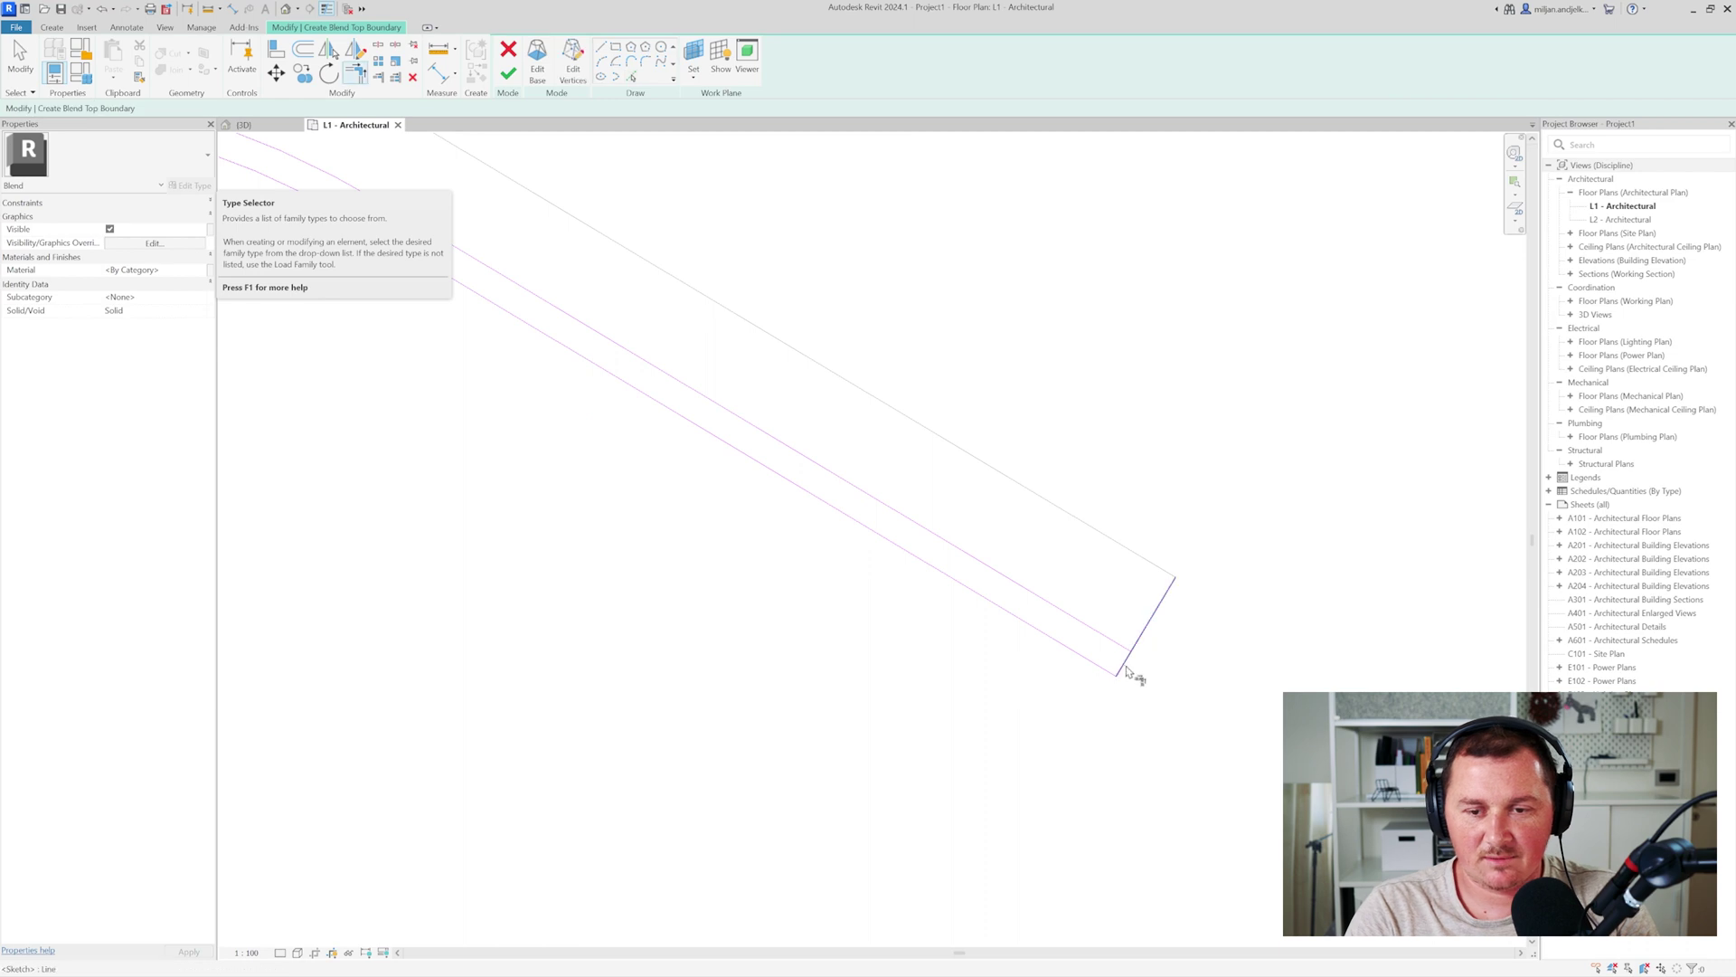
{"action": "scroll", "coordinate": [814, 613], "scroll_direction": "down", "scroll_amount": 2}
{"action": "middle_click_drag", "start_coordinate": [409, 392], "coordinate": [612, 474]}
{"action": "scroll", "coordinate": [523, 401], "scroll_direction": "up", "scroll_amount": 2}
{"action": "scroll", "coordinate": [461, 406], "scroll_direction": "down", "scroll_amount": 4}
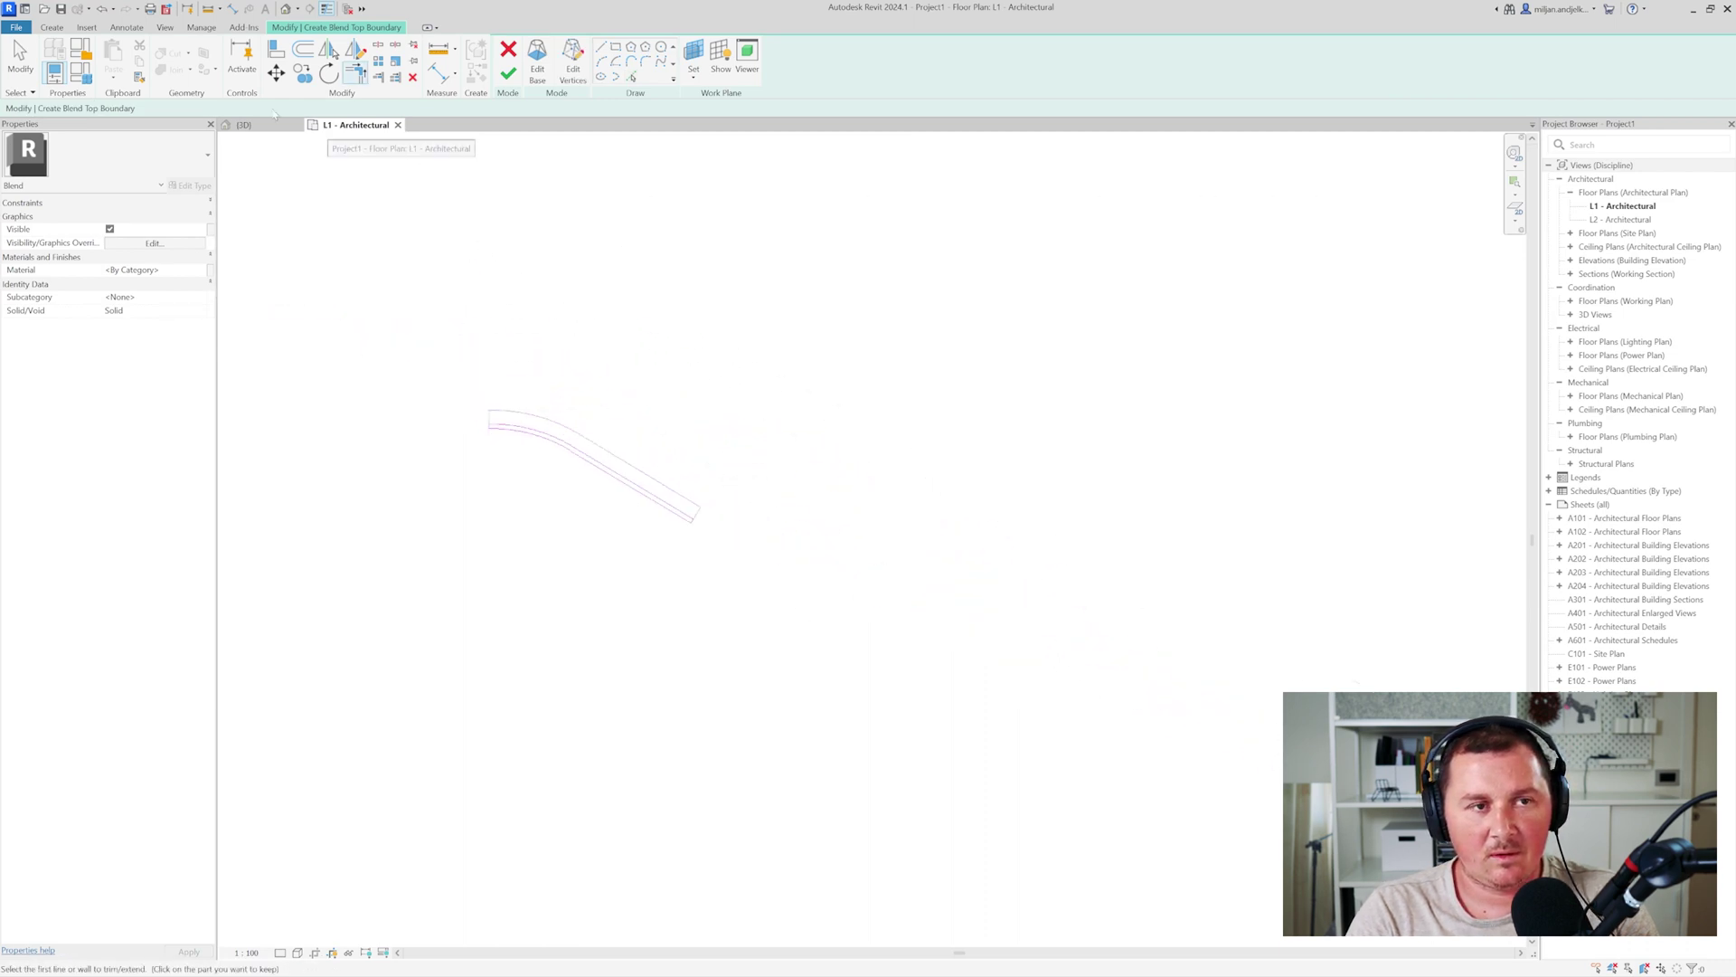
{"action": "left_click", "coordinate": [251, 129]}
{"action": "scroll", "coordinate": [985, 581], "scroll_direction": "up", "scroll_amount": 5}
{"action": "key", "text": "t"}
{"action": "key", "text": "r"}
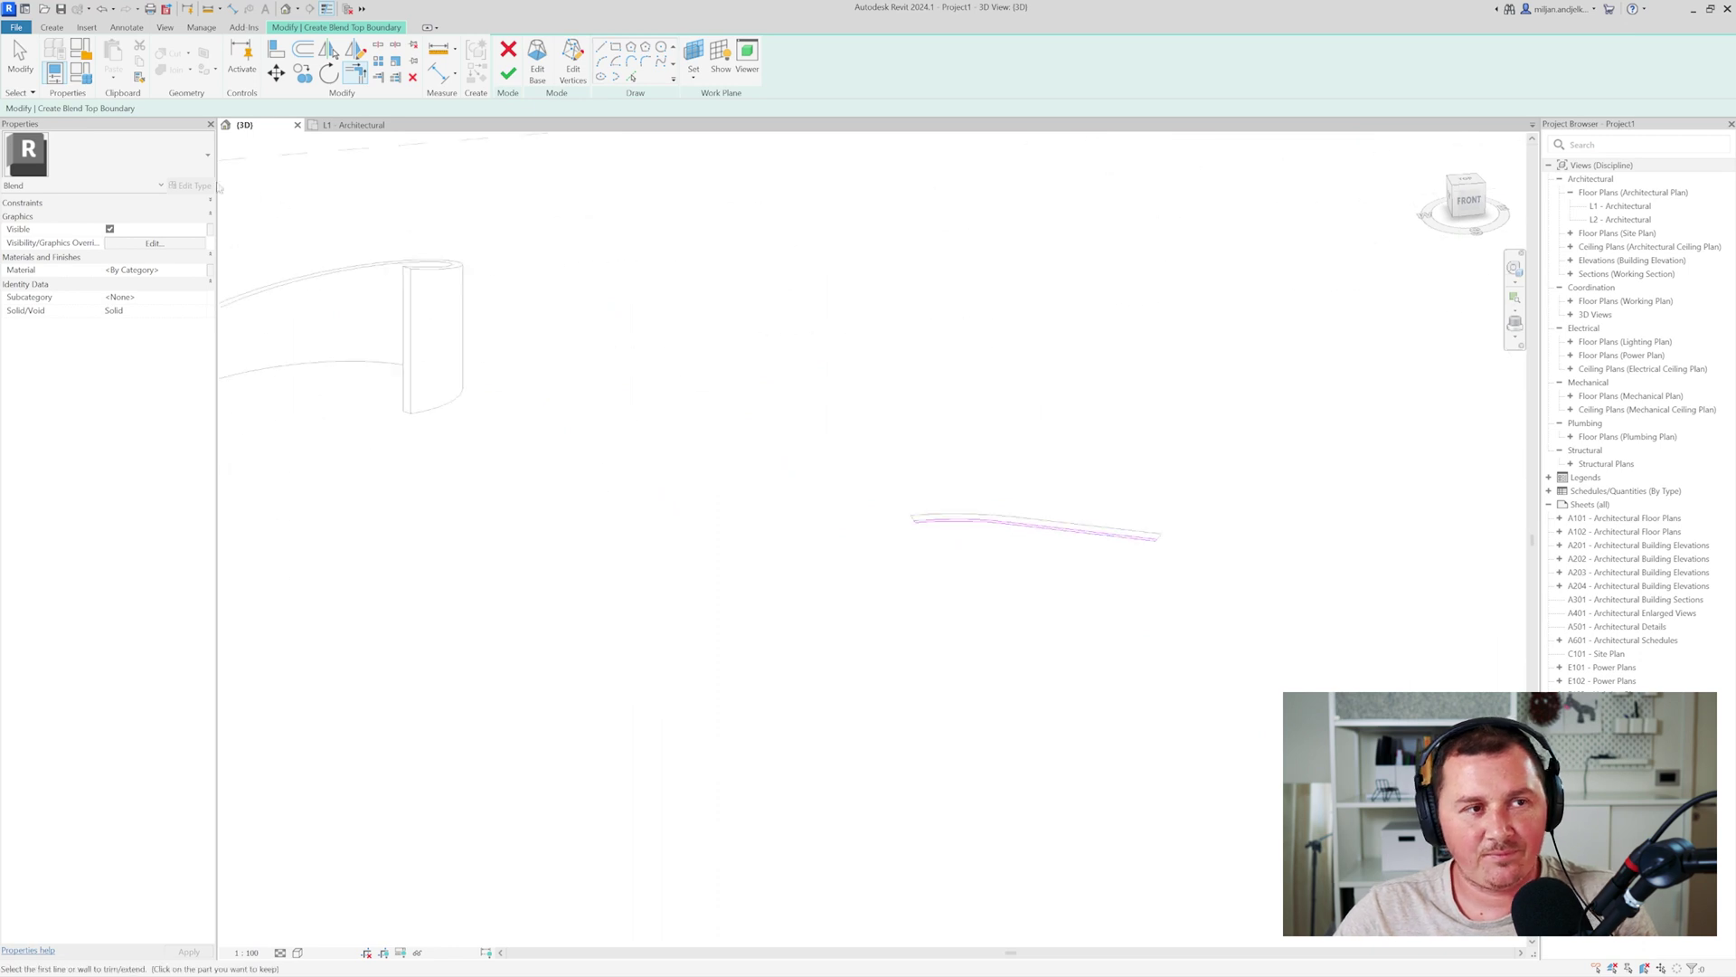
- Finish the blend, complete the in-place wall model, and view the wall from its side in 3D
{"action": "left_click", "coordinate": [18, 59]}
{"action": "left_click", "coordinate": [935, 525]}
{"action": "scroll", "coordinate": [1077, 555], "scroll_direction": "up", "scroll_amount": 1}
{"action": "middle_click_drag", "start_coordinate": [1077, 554], "coordinate": [1068, 539]}
{"action": "key", "text": "Escape"}
{"action": "left_click", "coordinate": [508, 73]}
{"action": "scroll", "coordinate": [773, 619], "scroll_direction": "down", "scroll_amount": 2}
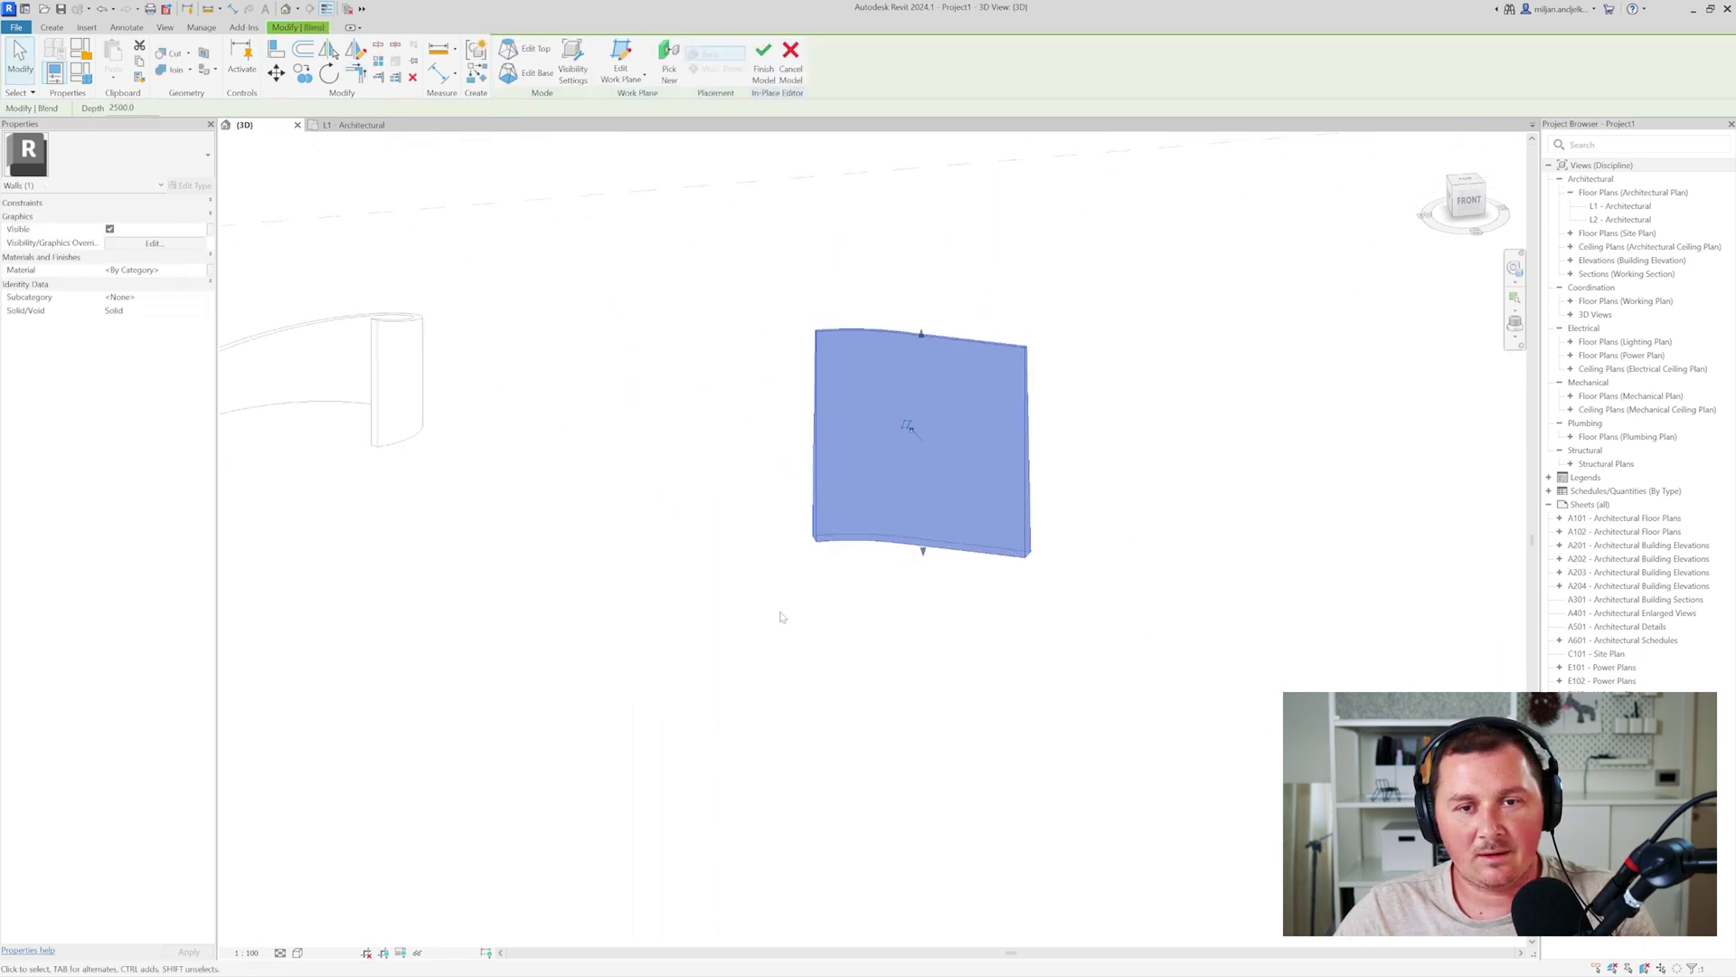
{"action": "left_click", "coordinate": [759, 74]}
{"action": "middle_click_drag", "start_coordinate": [1104, 516], "coordinate": [465, 650], "text": "shift"}
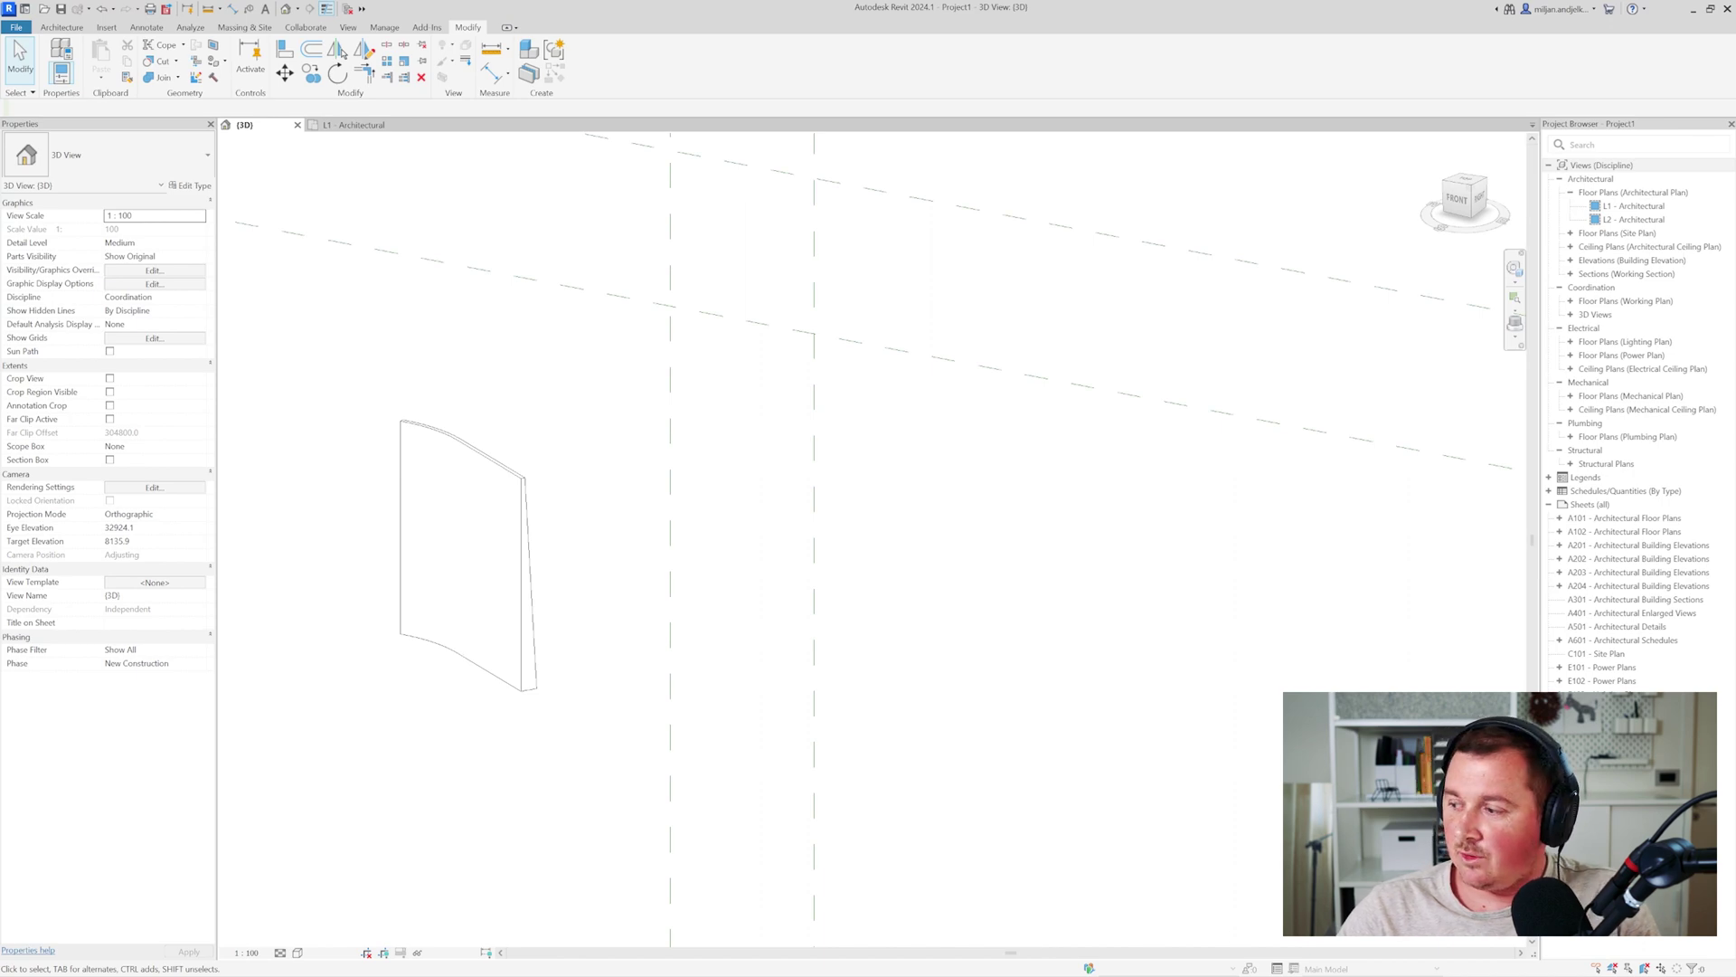
- Recheck the reference photo, and draw reference plane 01 on the L1 - Architectural plan along the wall's straight part from its end's midpoint
{"action": "key", "text": "alt+Tab"}
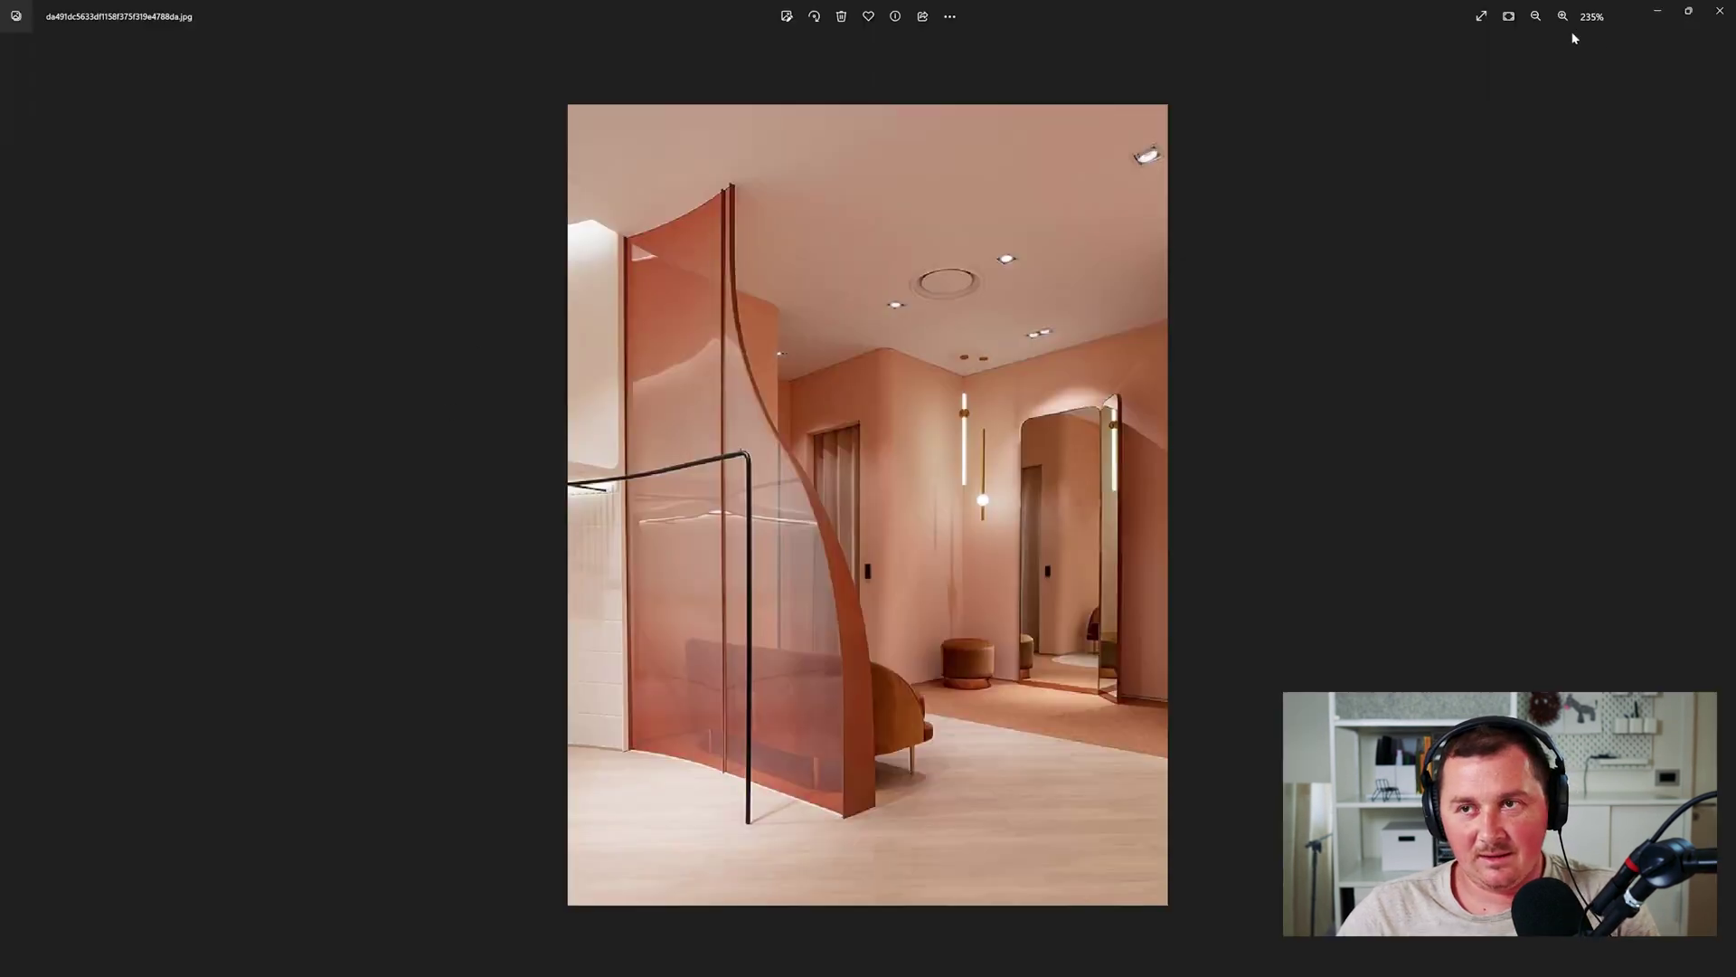
{"action": "left_click", "coordinate": [1657, 16]}
{"action": "left_click", "coordinate": [353, 125]}
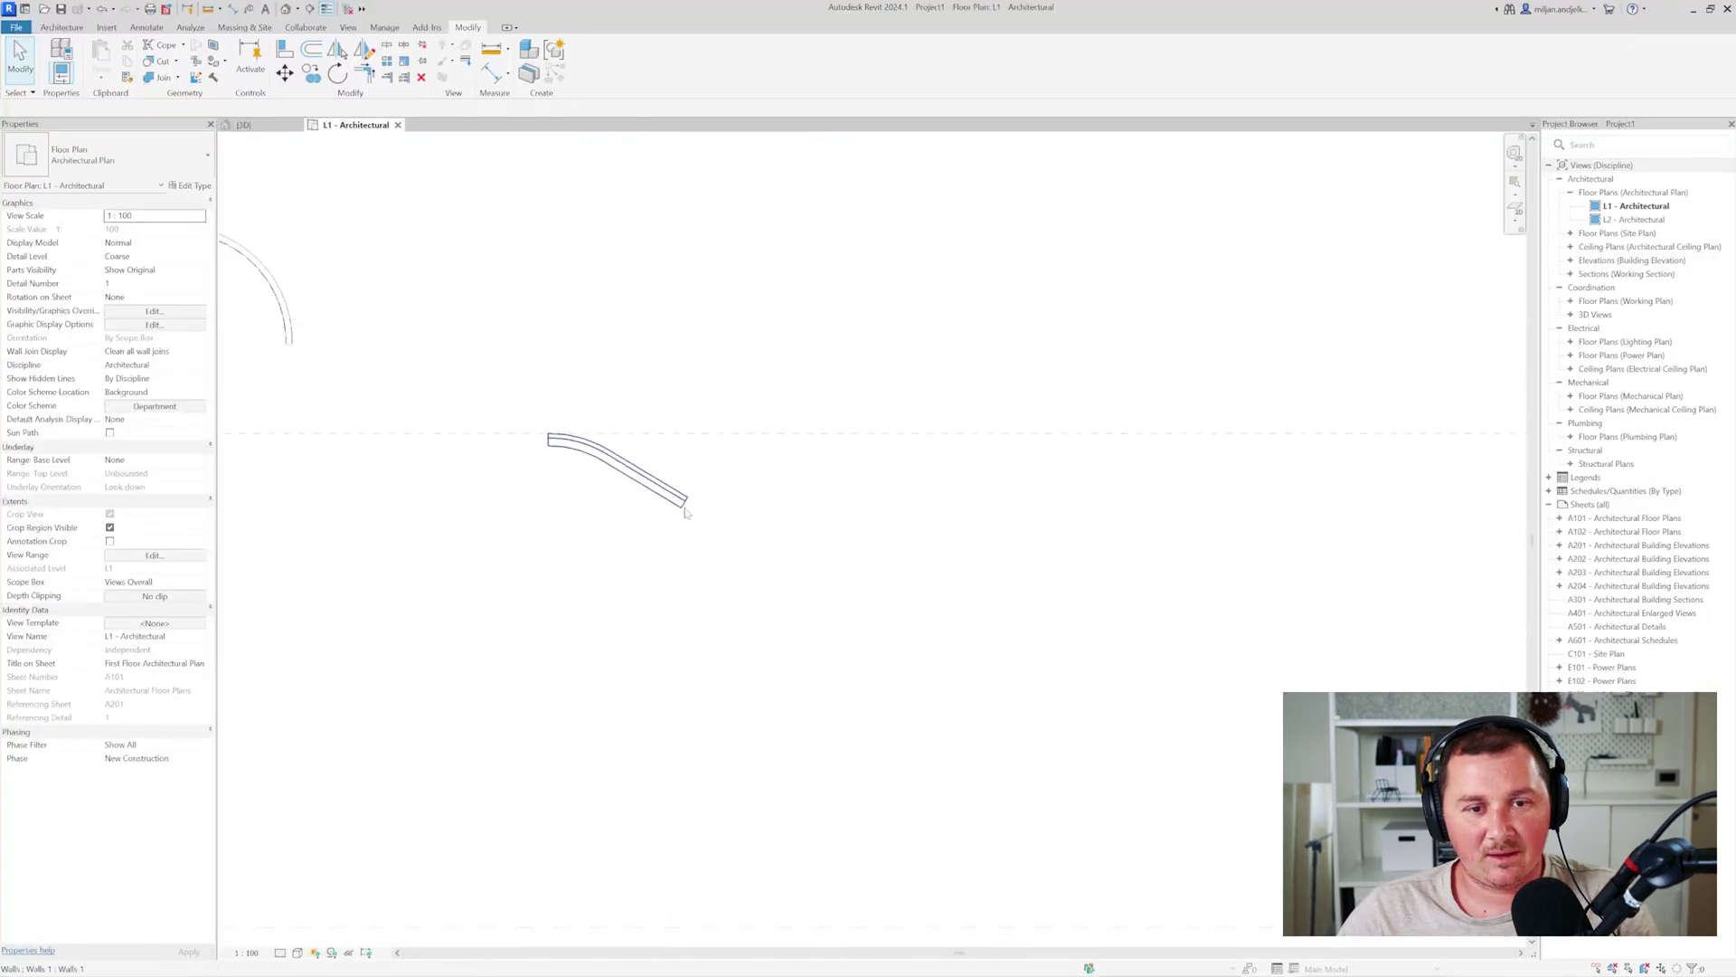
{"action": "key", "text": "r"}
{"action": "key", "text": "p"}
{"action": "scroll", "coordinate": [612, 481], "scroll_direction": "up", "scroll_amount": 2}
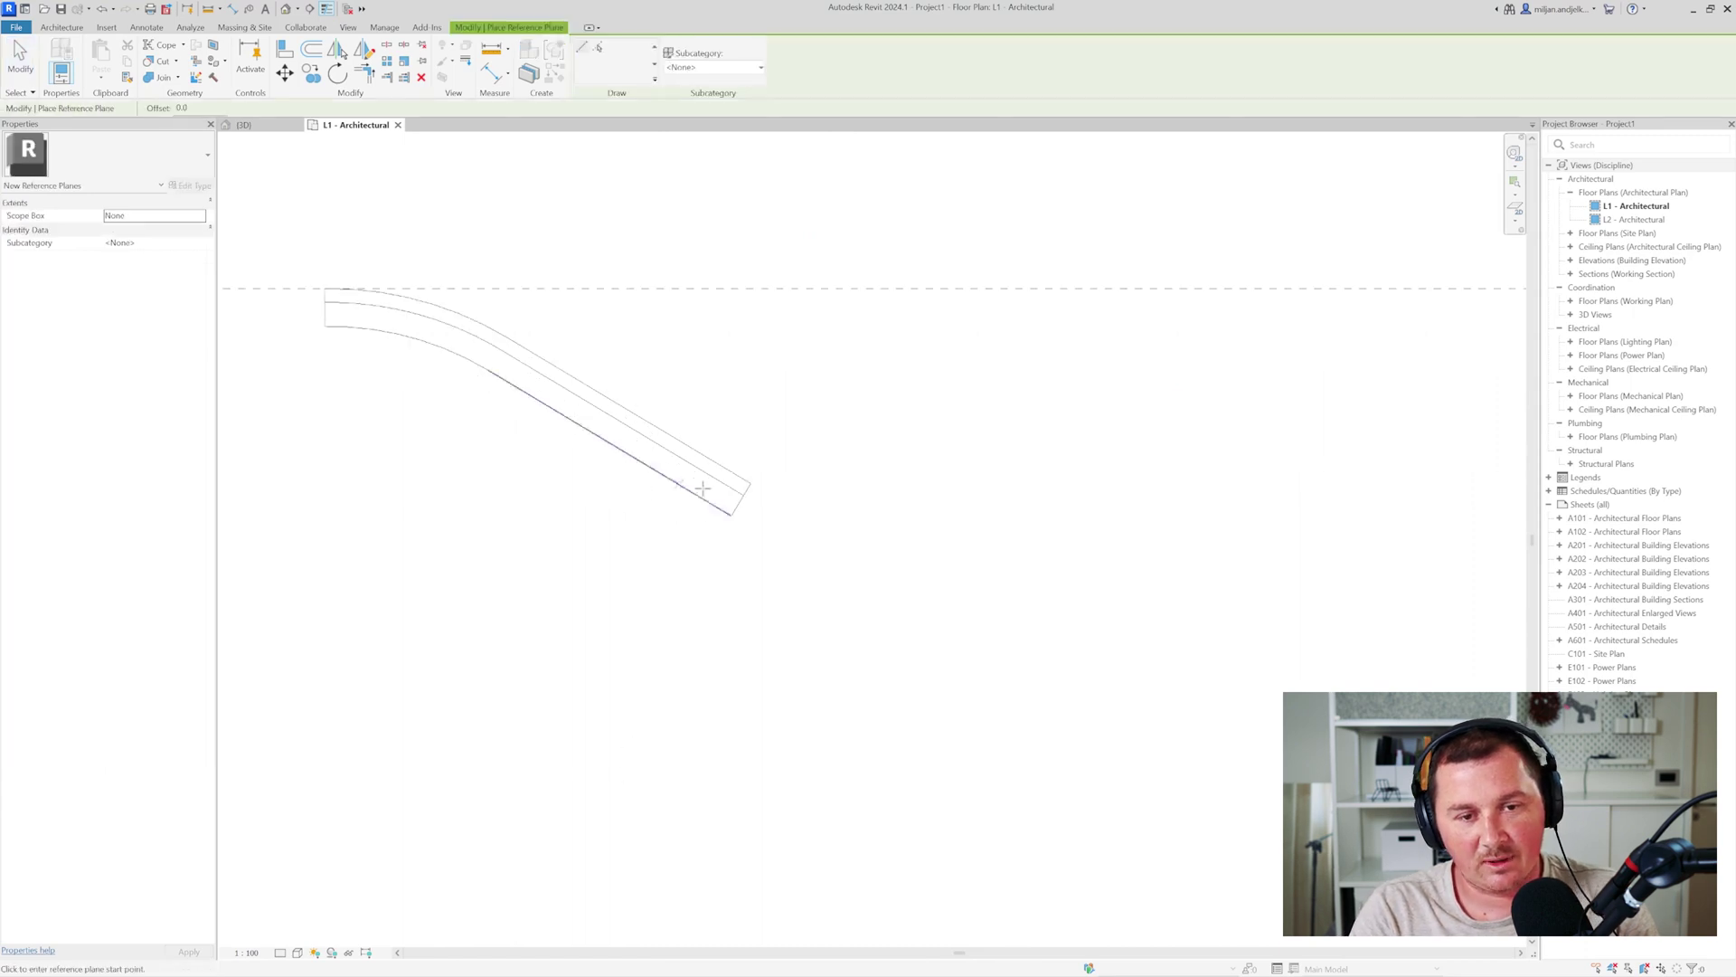
{"action": "left_click", "coordinate": [741, 500]}
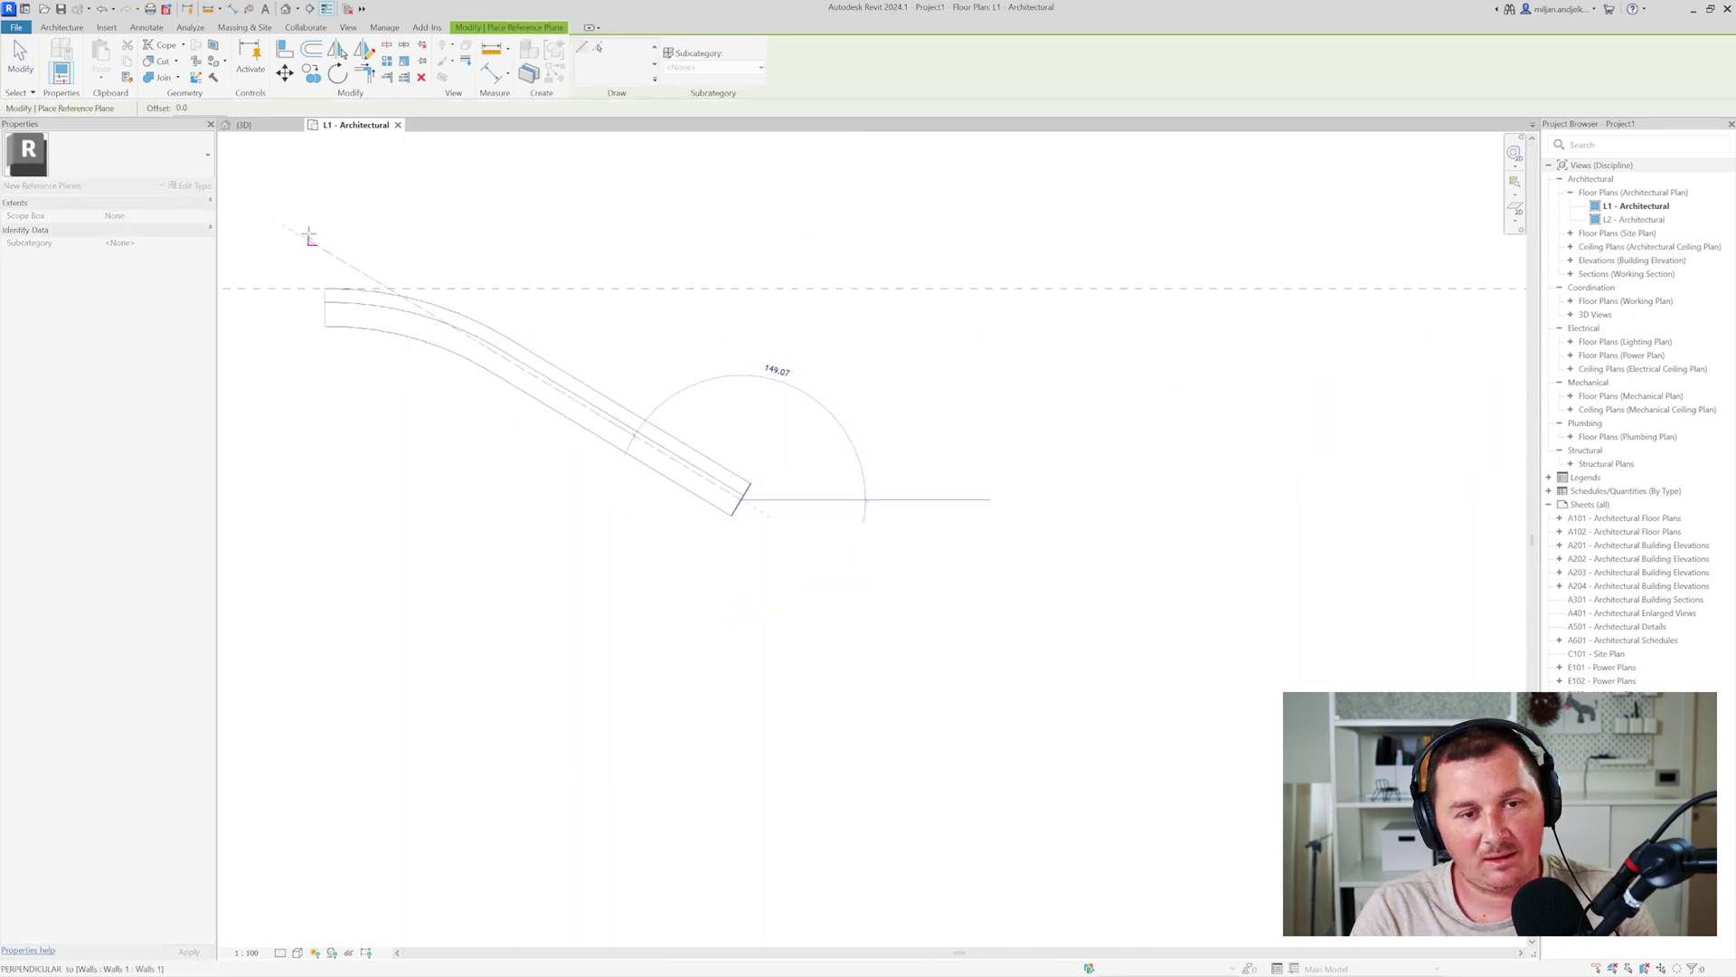
{"action": "left_click", "coordinate": [269, 215]}
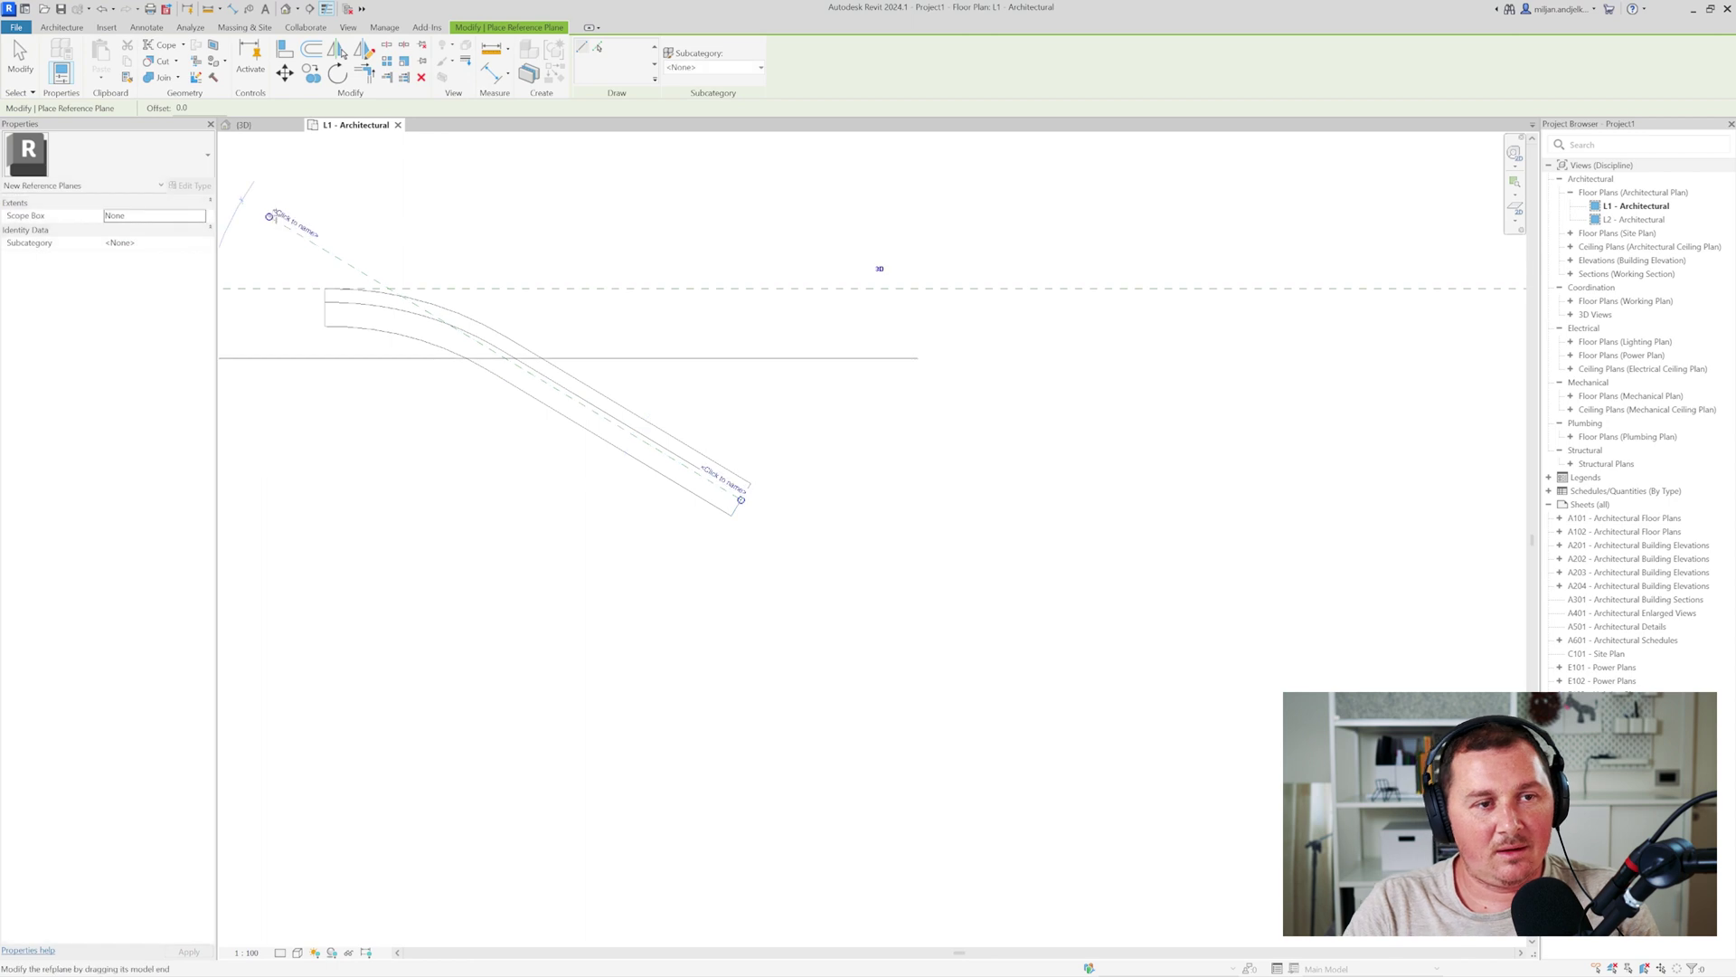
{"action": "key", "text": "Return"}
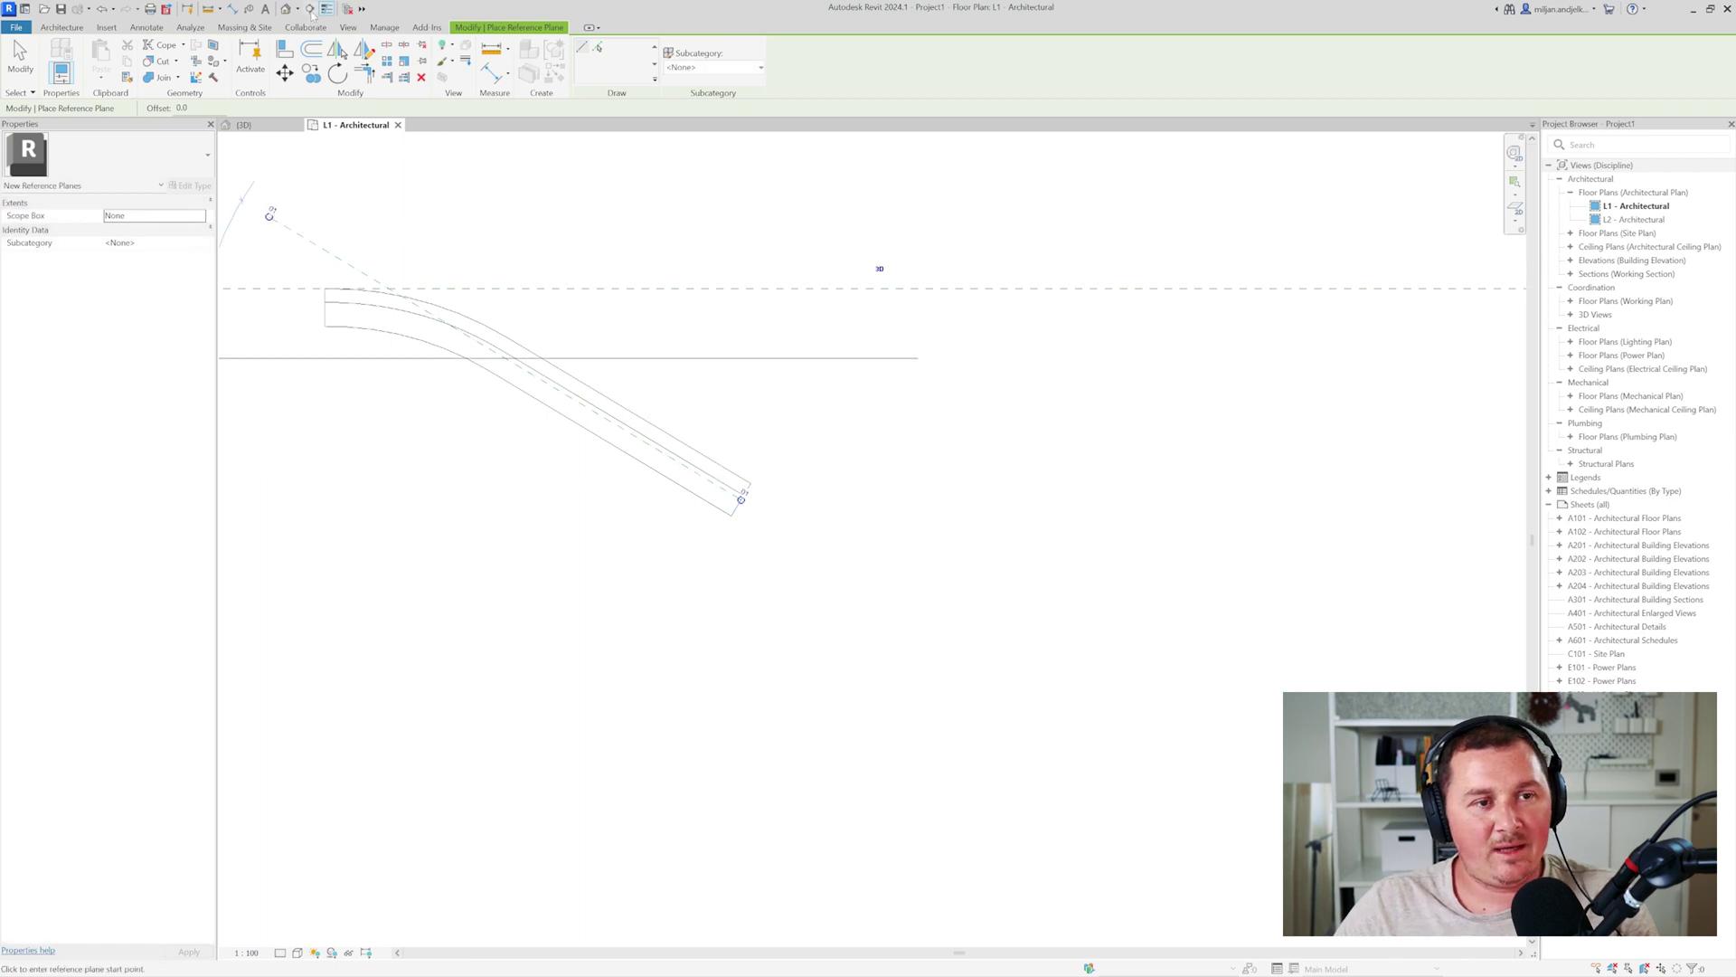
- Create a building section parallel to the wall's straight part, looking toward the wall, and open its view
{"action": "left_click", "coordinate": [310, 9]}
{"action": "left_click", "coordinate": [246, 252]}
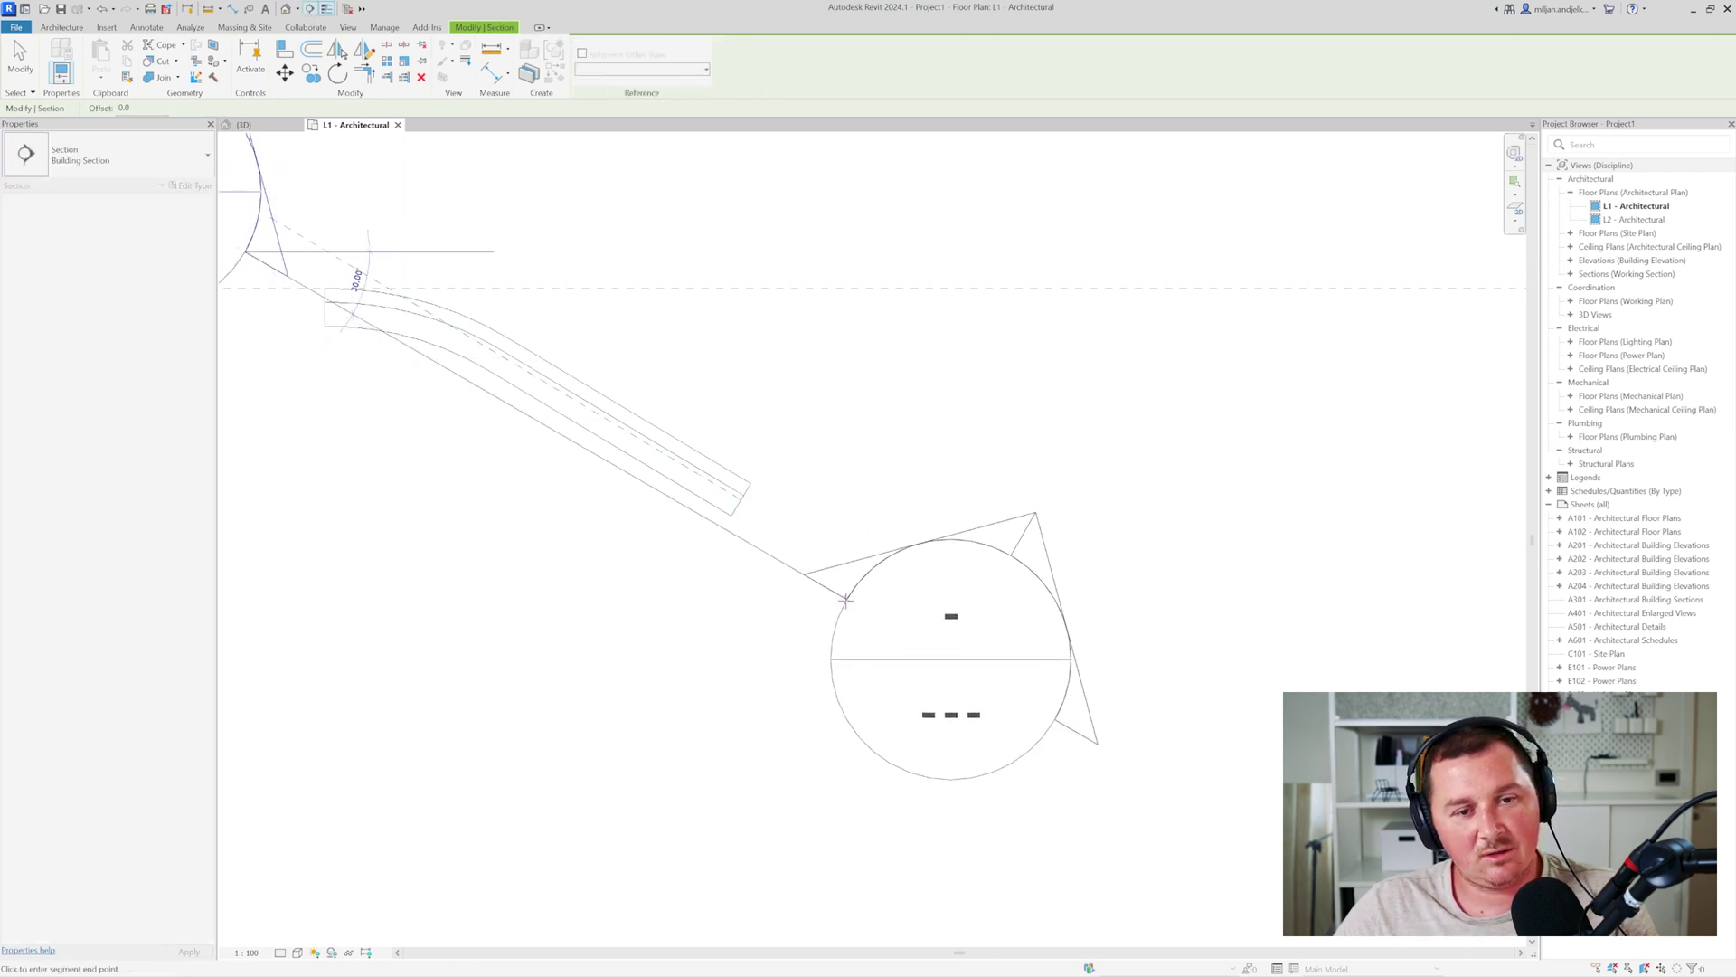
{"action": "left_click", "coordinate": [848, 614]}
{"action": "scroll", "coordinate": [776, 573], "scroll_direction": "down", "scroll_amount": 2}
{"action": "right_click", "coordinate": [740, 257]}
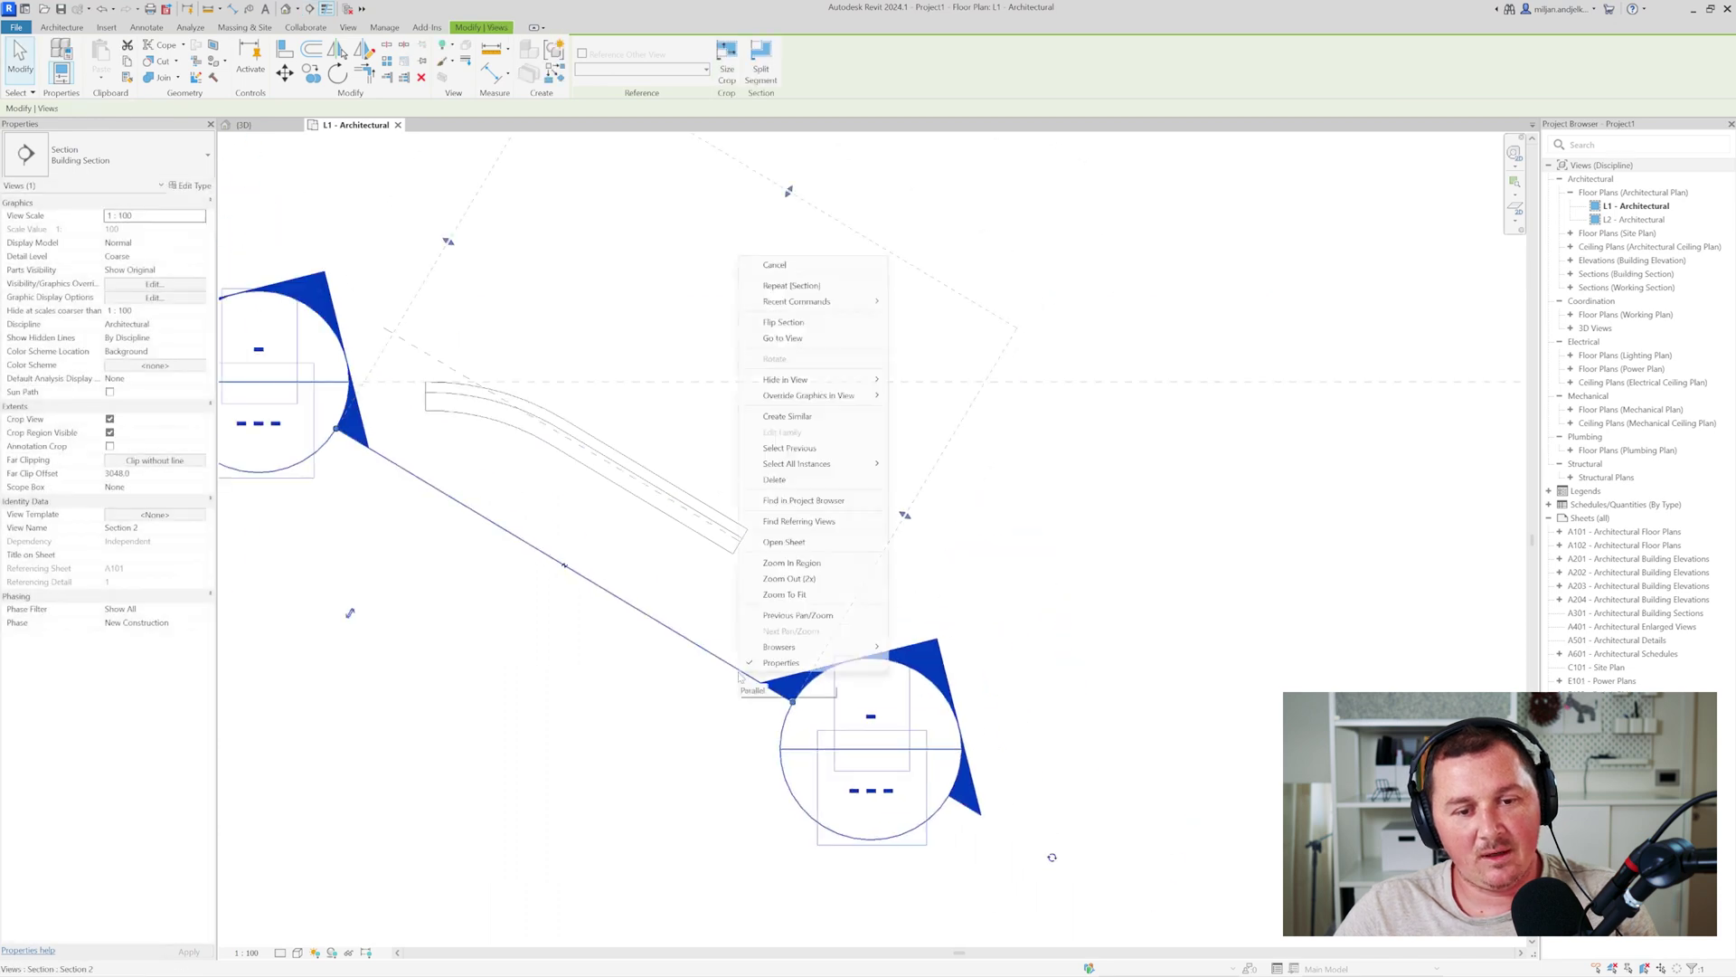
{"action": "left_click", "coordinate": [782, 338]}
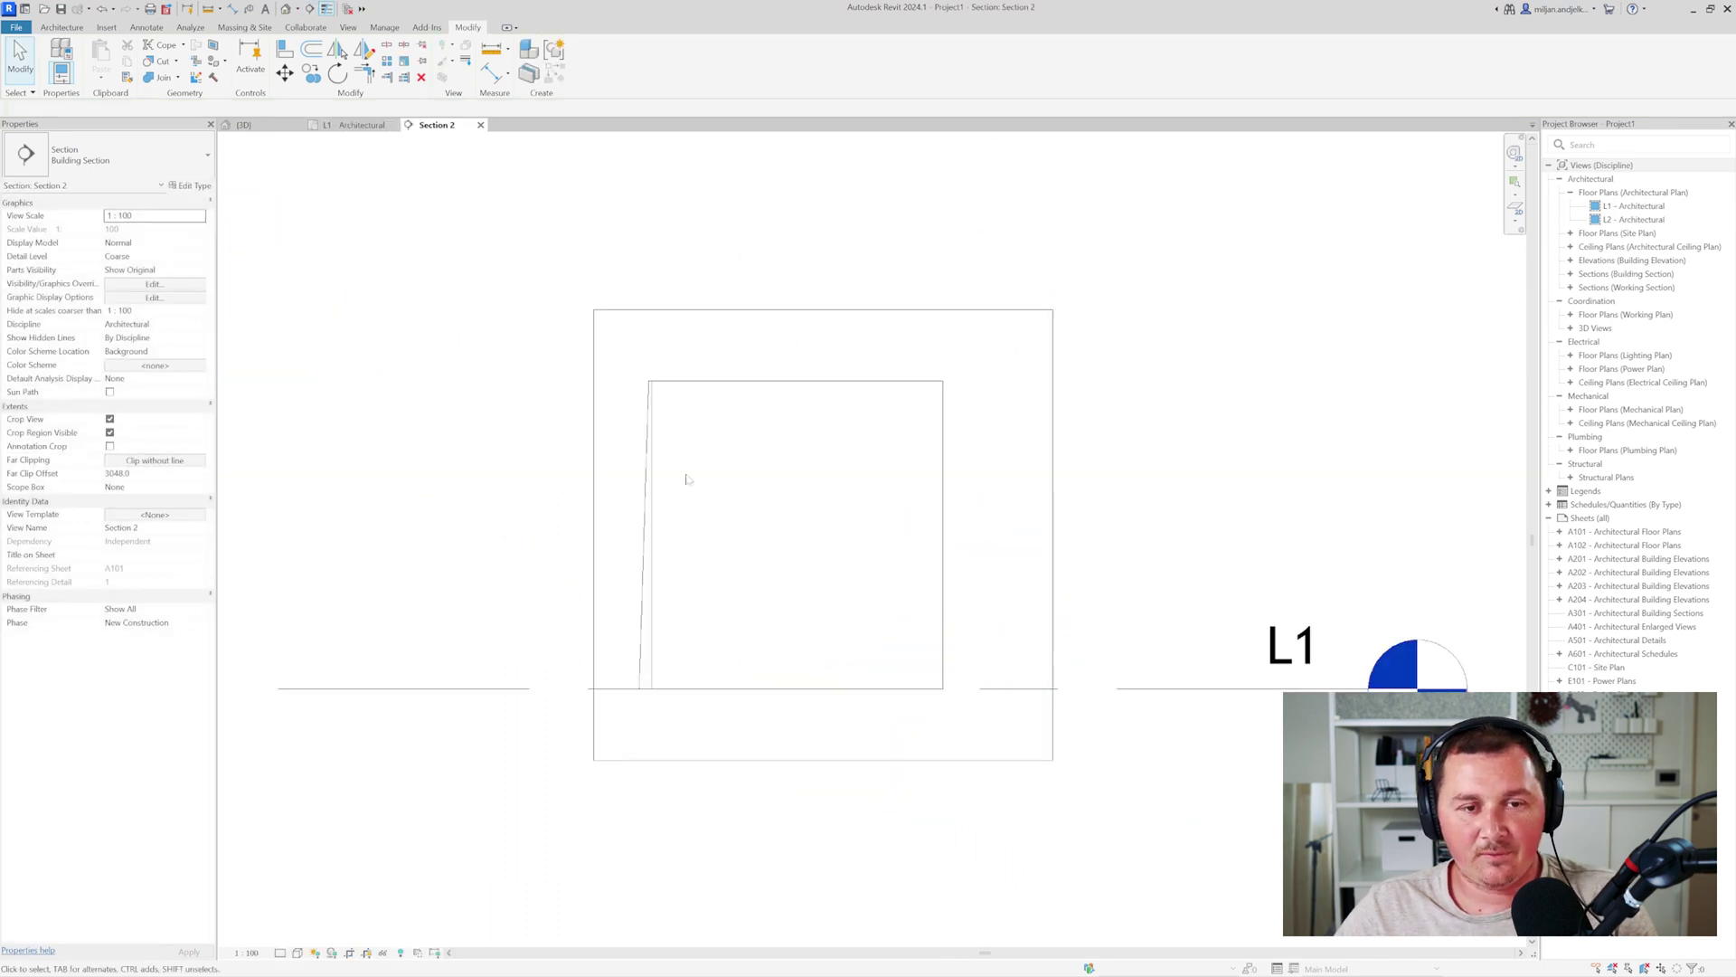
- Widen the section view's crop region outward on the side of the wall's sloping edge
{"action": "left_click", "coordinate": [596, 538]}
{"action": "left_click_drag", "start_coordinate": [593, 535], "coordinate": [458, 535]}
{"action": "left_click", "coordinate": [764, 344]}
{"action": "middle_click_drag", "start_coordinate": [820, 366], "coordinate": [639, 358]}
- Edit the in-place wall and start a void extrusion with reference plane 01 as its work plane
{"action": "left_click", "coordinate": [670, 374]}
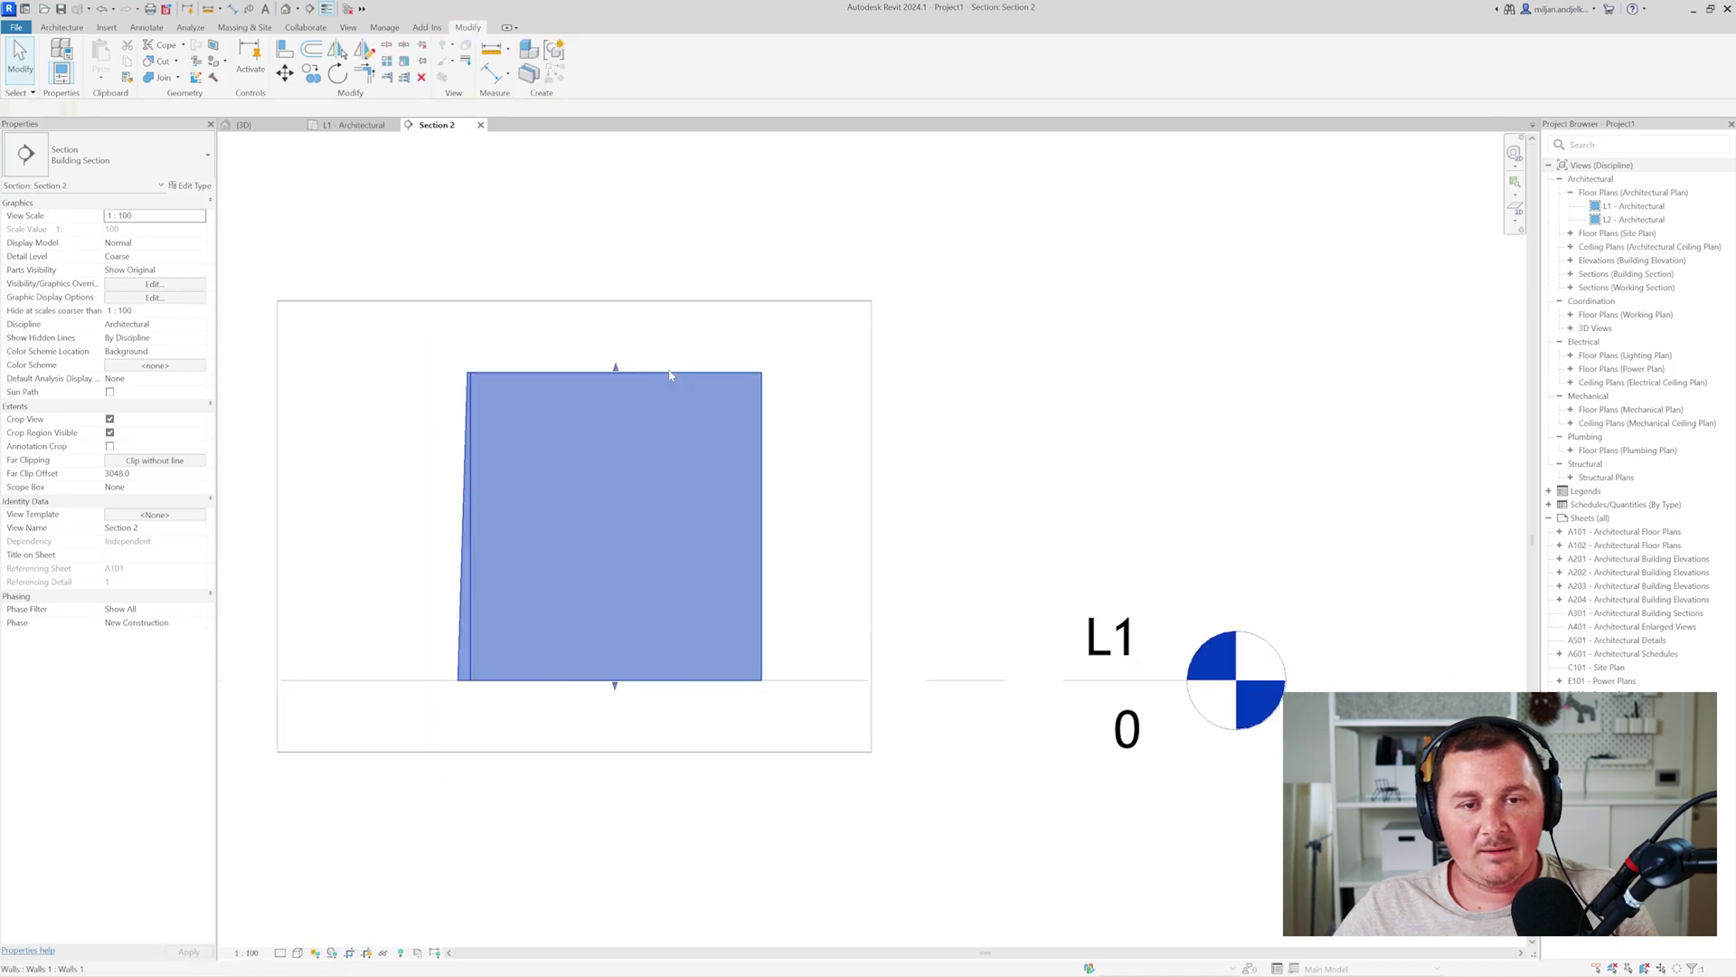
{"action": "left_click", "coordinate": [670, 374]}
{"action": "left_click", "coordinate": [588, 60]}
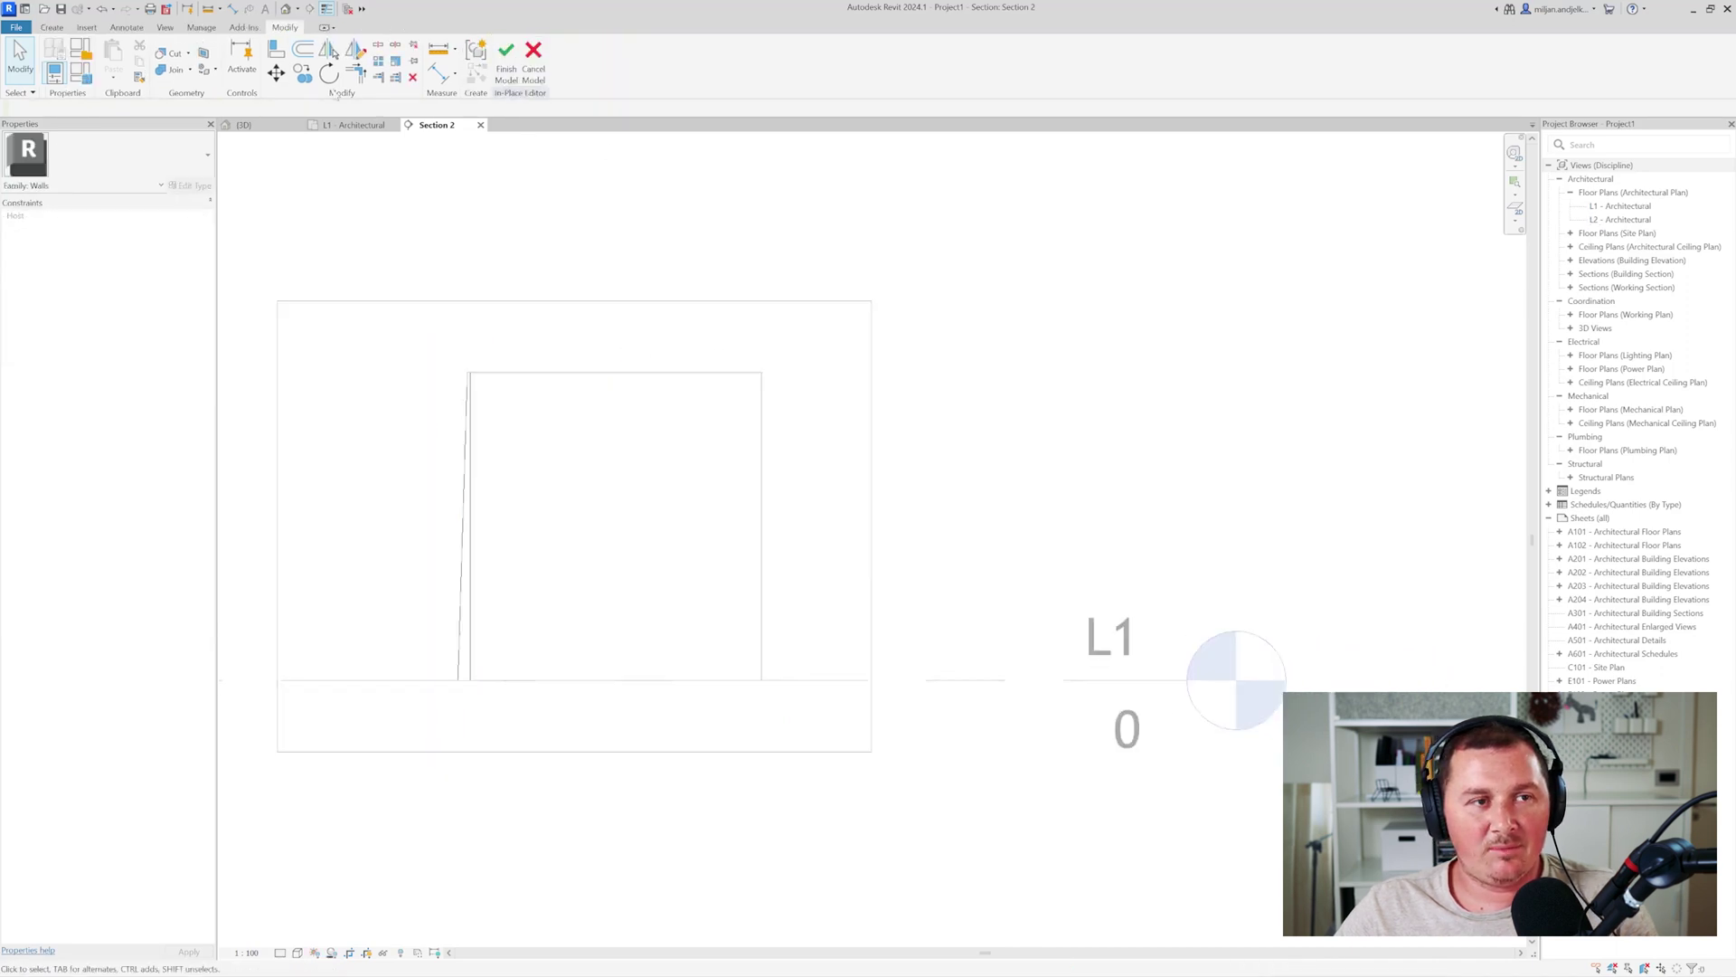
{"action": "left_click", "coordinate": [63, 28]}
{"action": "left_click", "coordinate": [264, 68]}
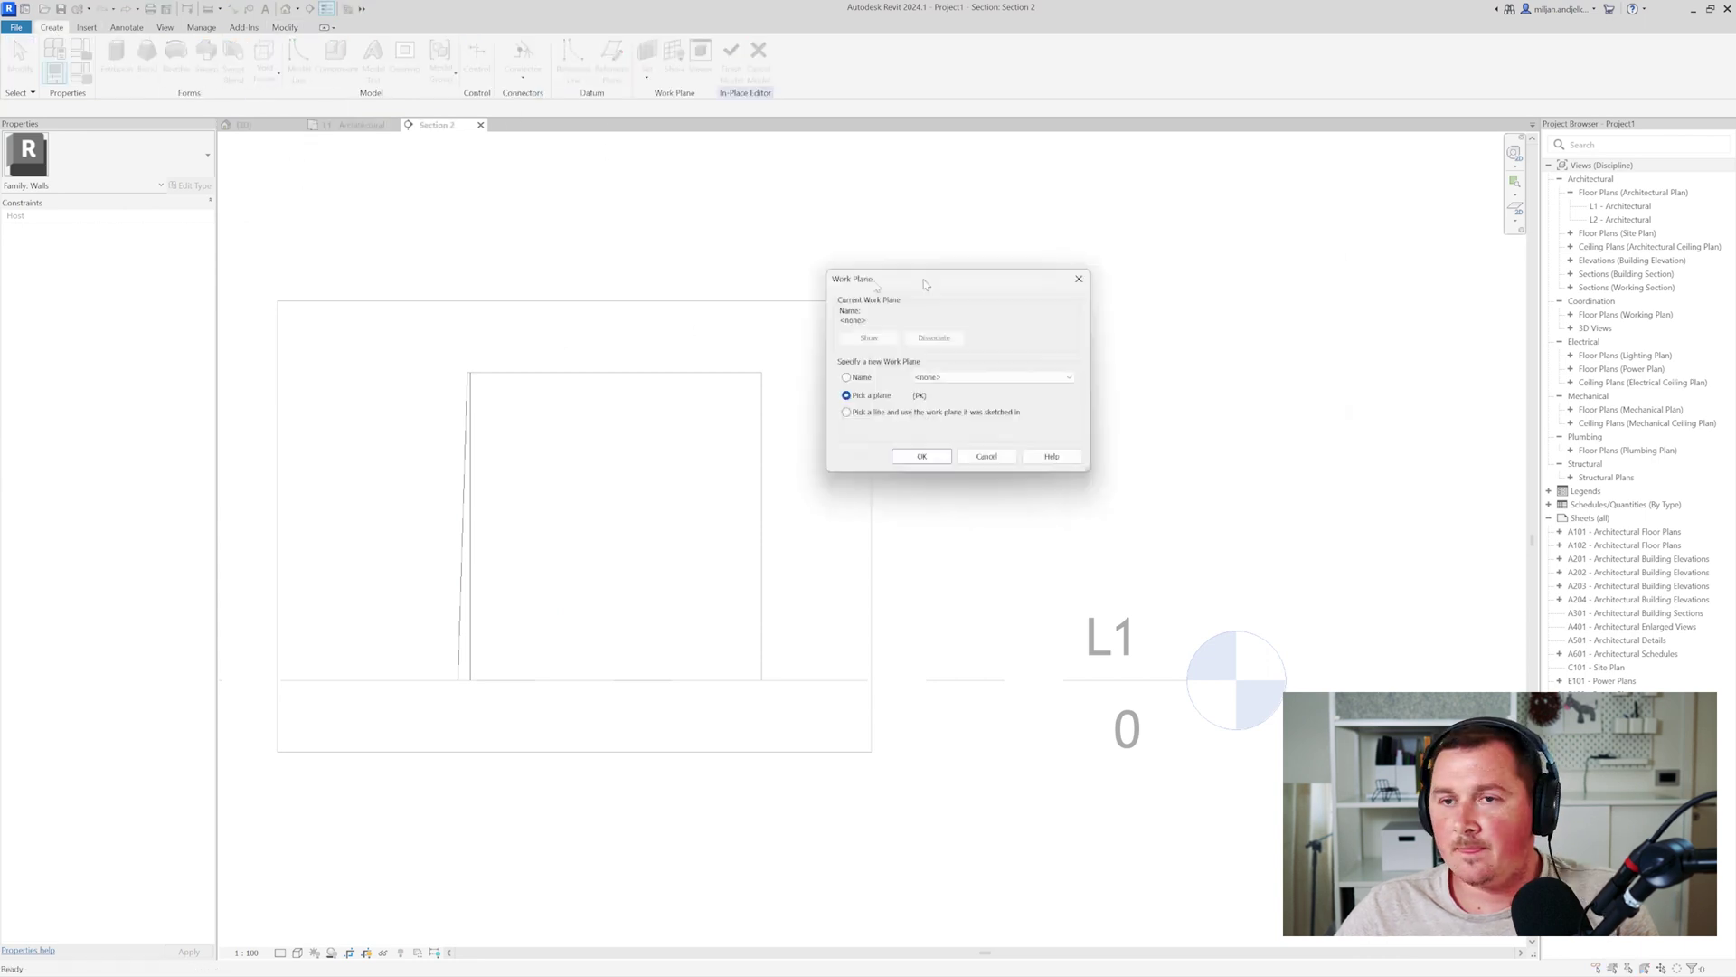
{"action": "left_click", "coordinate": [705, 390]}
{"action": "left_click", "coordinate": [714, 425]}
{"action": "left_click", "coordinate": [660, 469]}
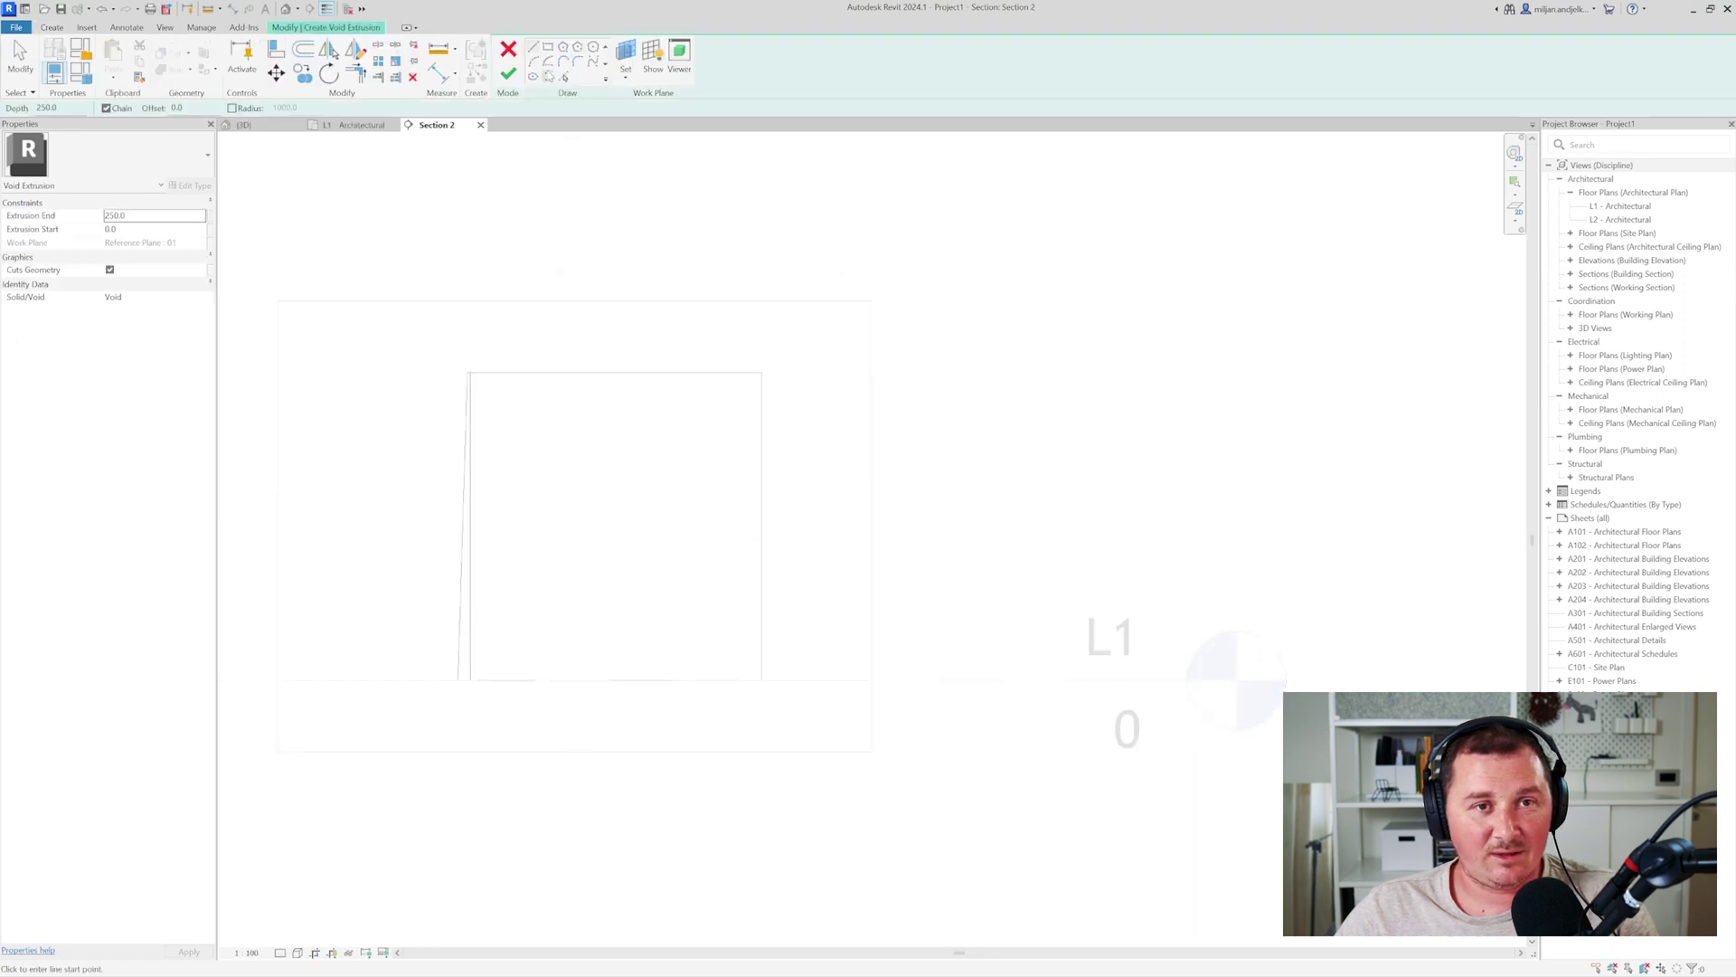
- Sketch a spline for the void from the wall's lower outer corner up to a point on its top edge
{"action": "left_click", "coordinate": [593, 60]}
{"action": "left_click", "coordinate": [761, 678]}
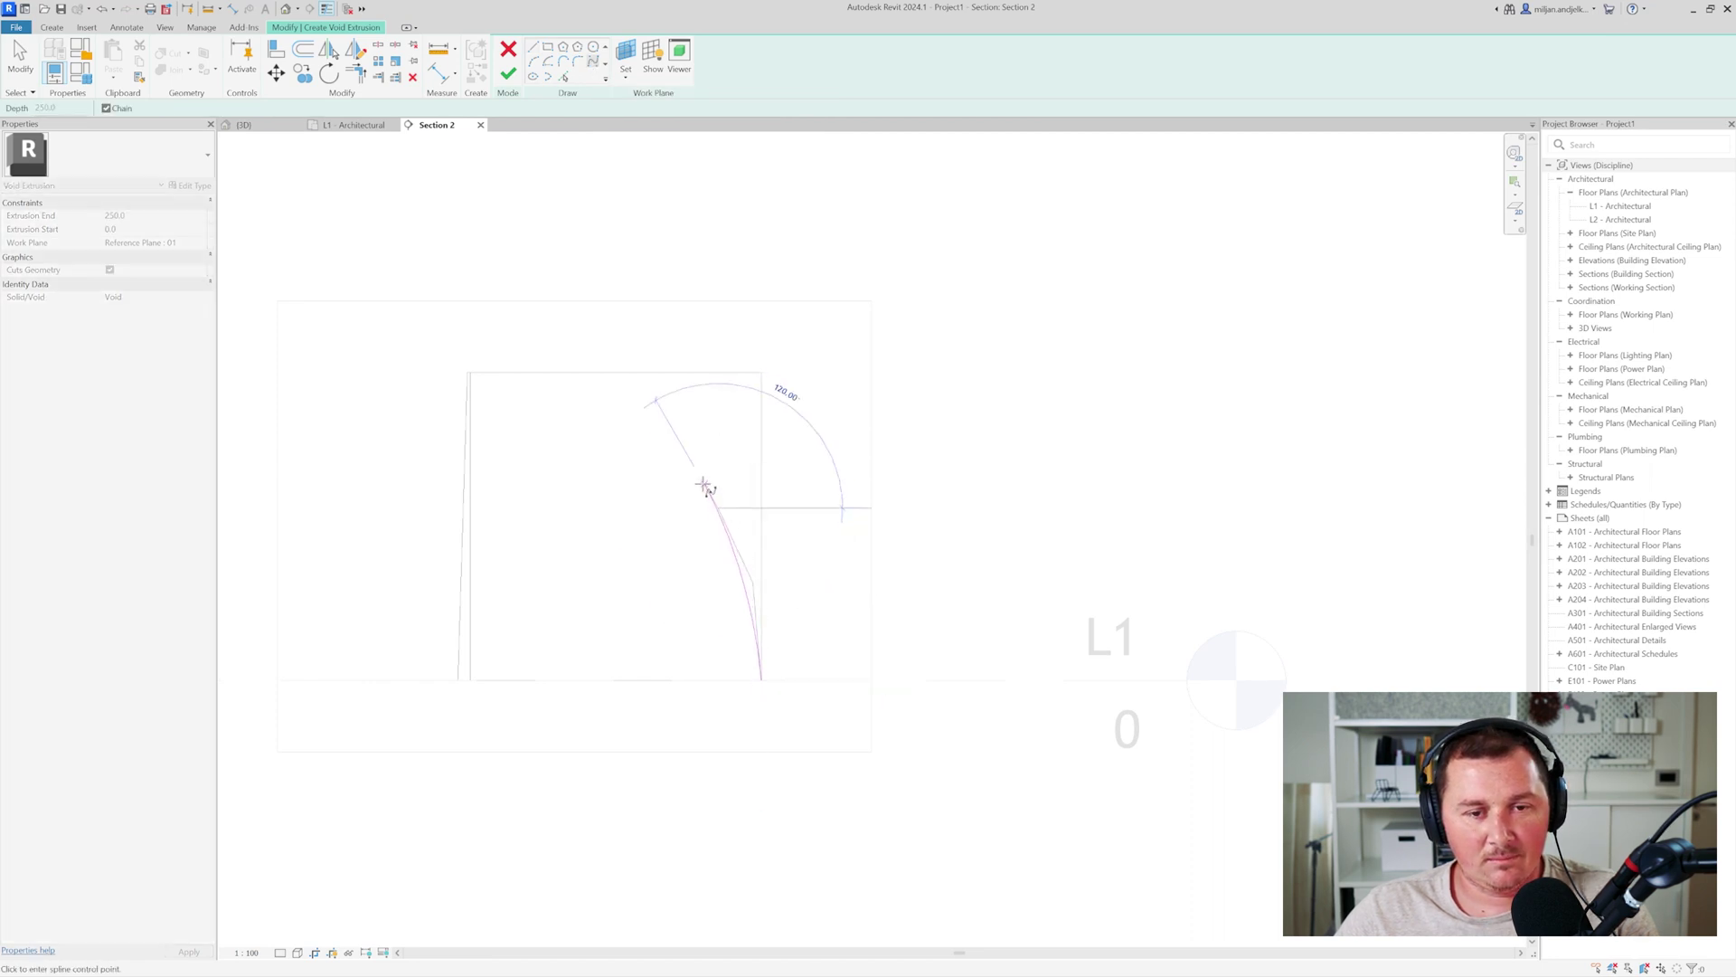
{"action": "left_click", "coordinate": [697, 371]}
{"action": "left_click", "coordinate": [14, 42]}
- Reshape the spline into a smooth S-curve by adjusting its upper and lower control points so both ends run nearly vertical
{"action": "scroll", "coordinate": [674, 566], "scroll_direction": "up", "scroll_amount": 2}
{"action": "left_click", "coordinate": [759, 534]}
{"action": "mouse_move", "coordinate": [709, 412]}
{"action": "left_mouse_down"}
{"action": "mouse_move", "coordinate": [683, 416]}
{"action": "mouse_move", "coordinate": [699, 417]}
{"action": "left_mouse_up"}
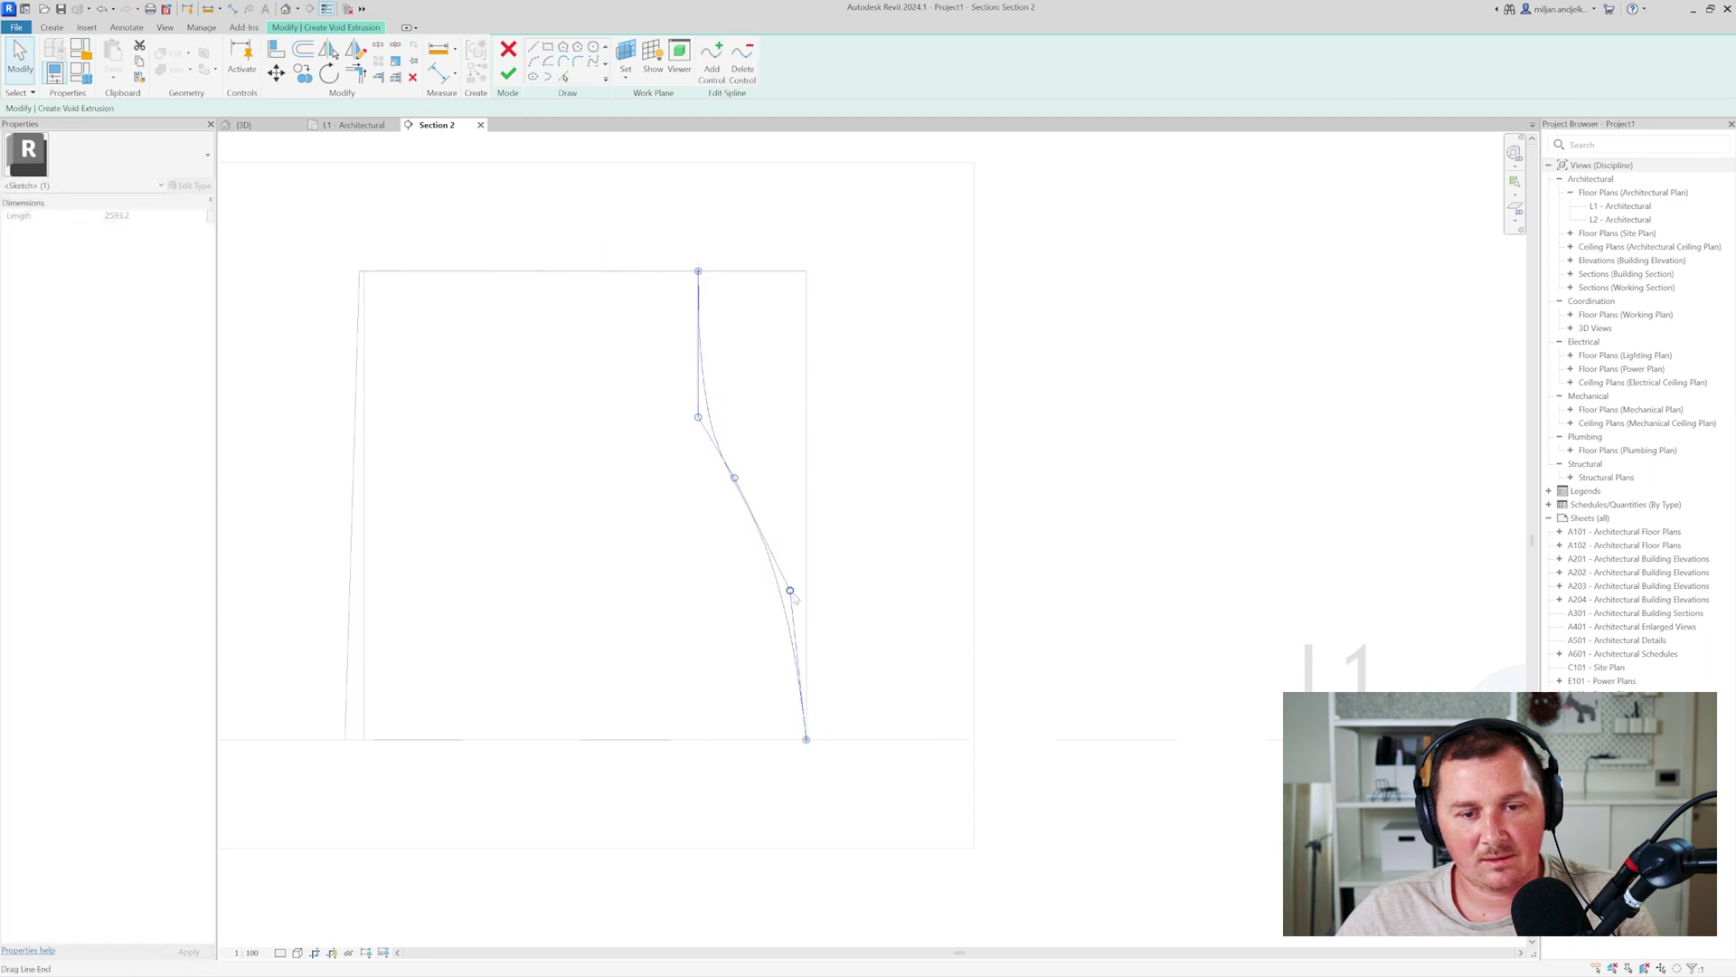
{"action": "left_click_drag", "start_coordinate": [790, 591], "coordinate": [805, 589]}
{"action": "key", "text": "Escape"}
{"action": "key", "text": "Escape"}
{"action": "scroll", "coordinate": [903, 546], "scroll_direction": "down", "scroll_amount": 2}
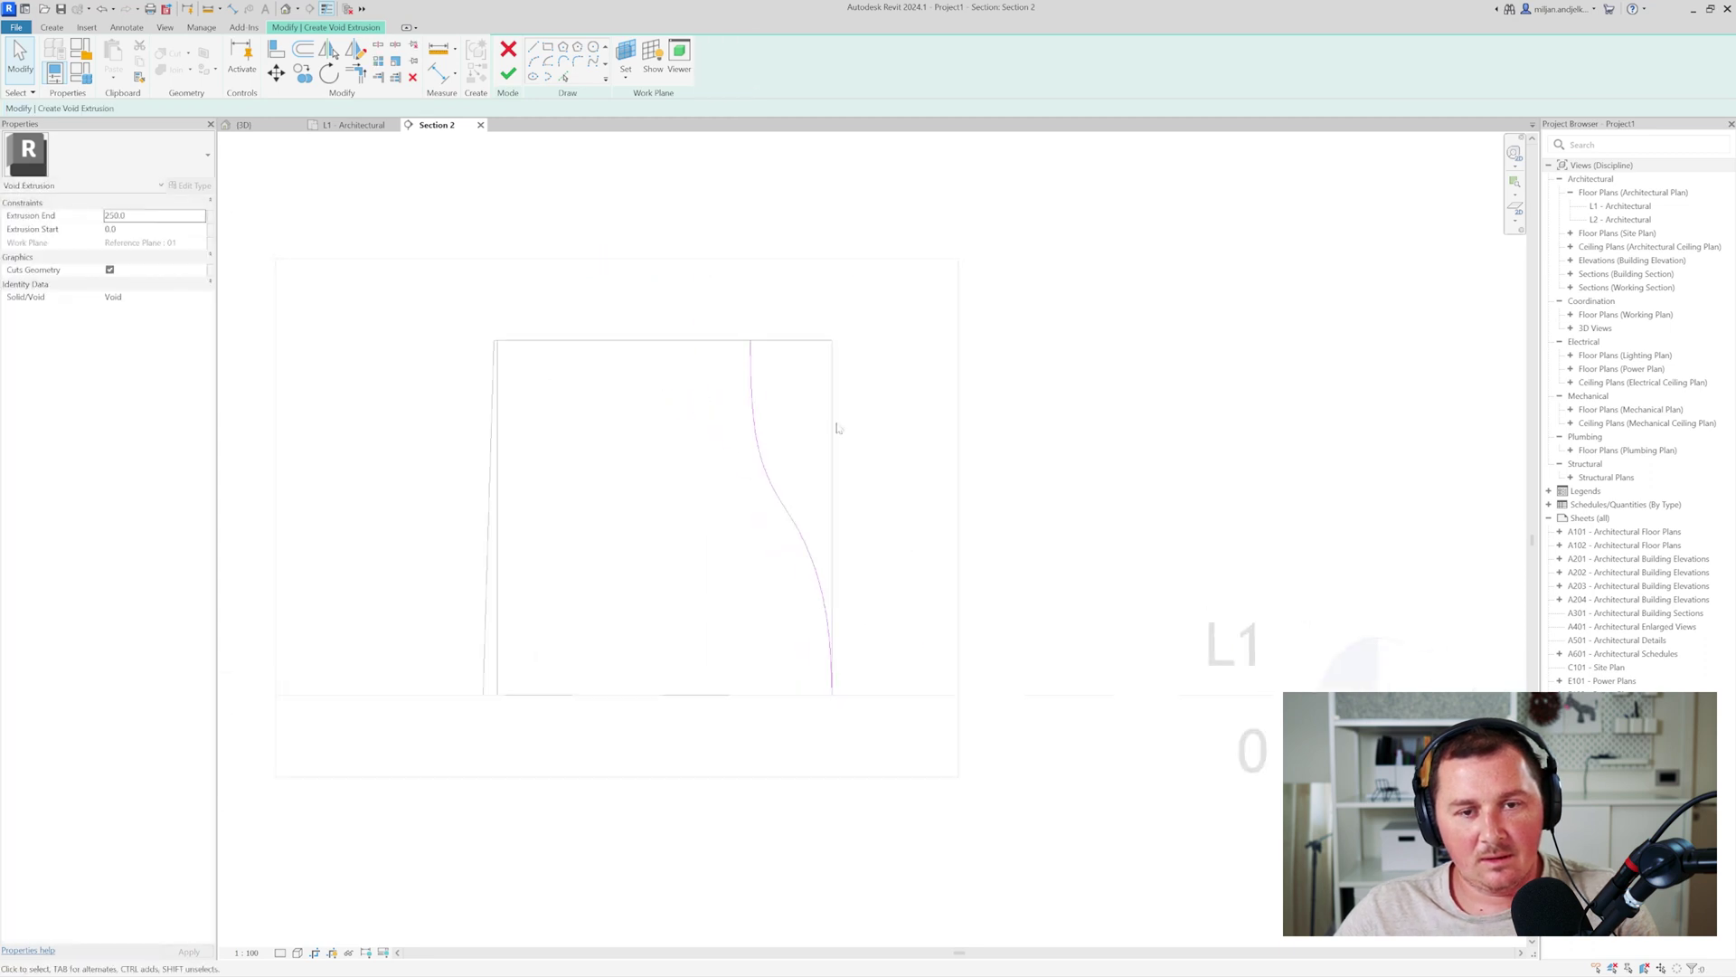
- Close the void sketch with straight lines around the wall's outer edge, extending about 403 mm beyond its lower corner
{"action": "left_click", "coordinate": [562, 75]}
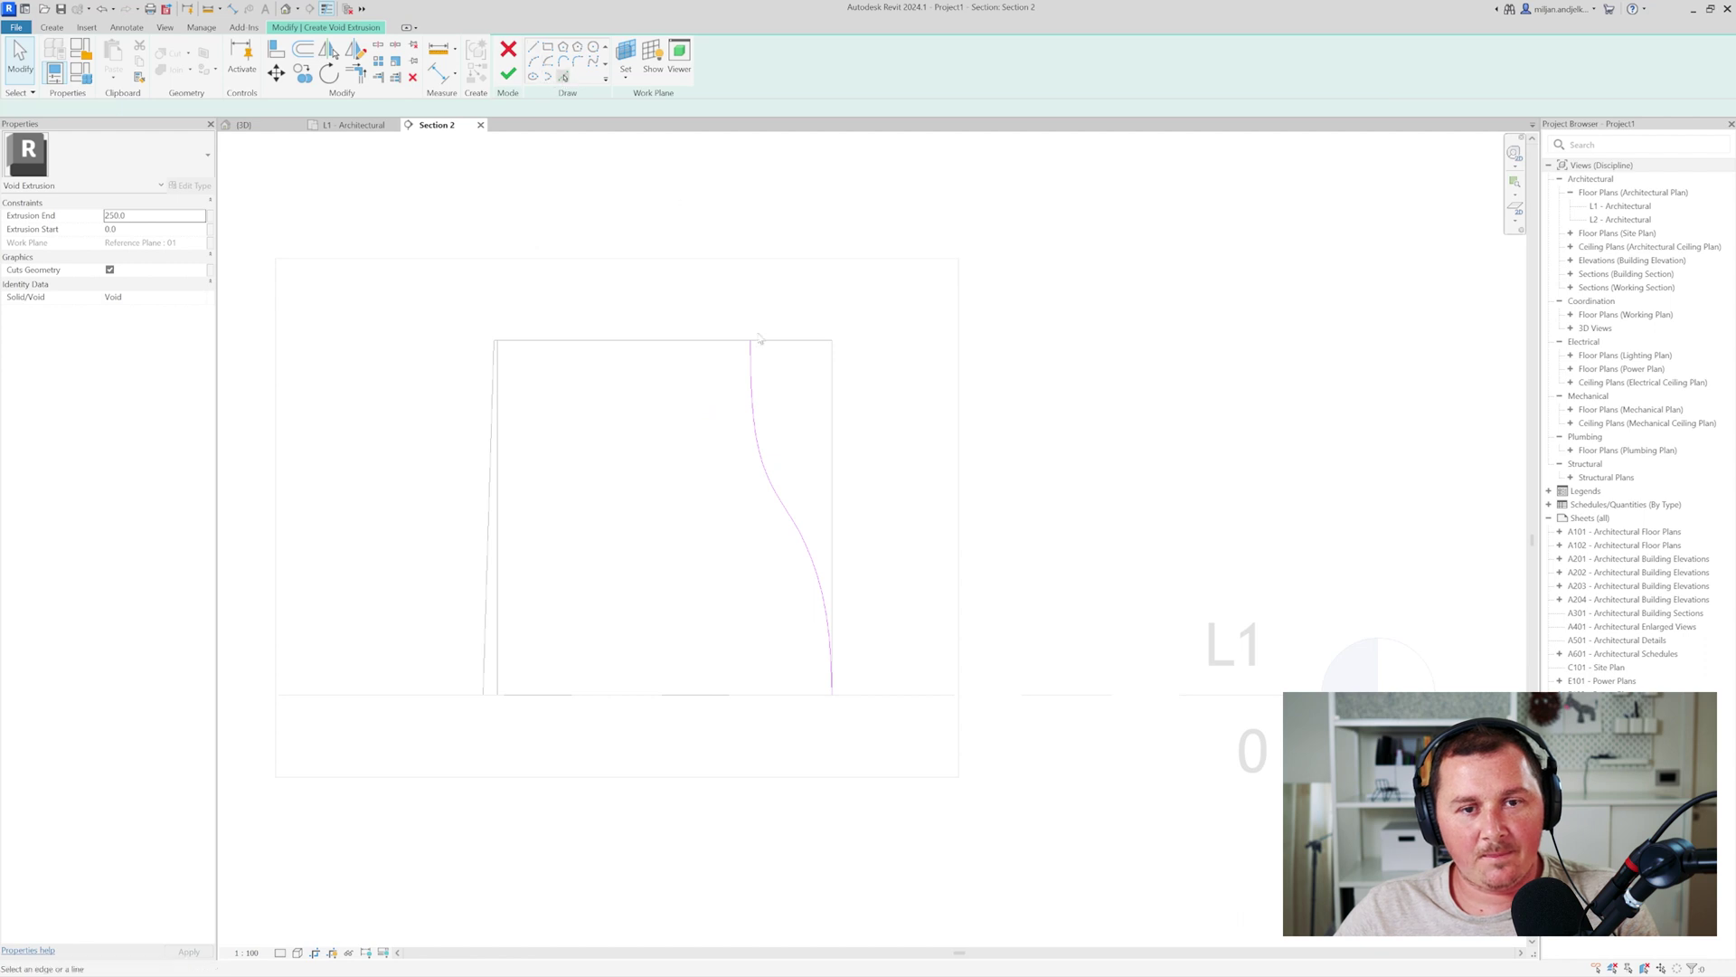
{"action": "left_click", "coordinate": [533, 47]}
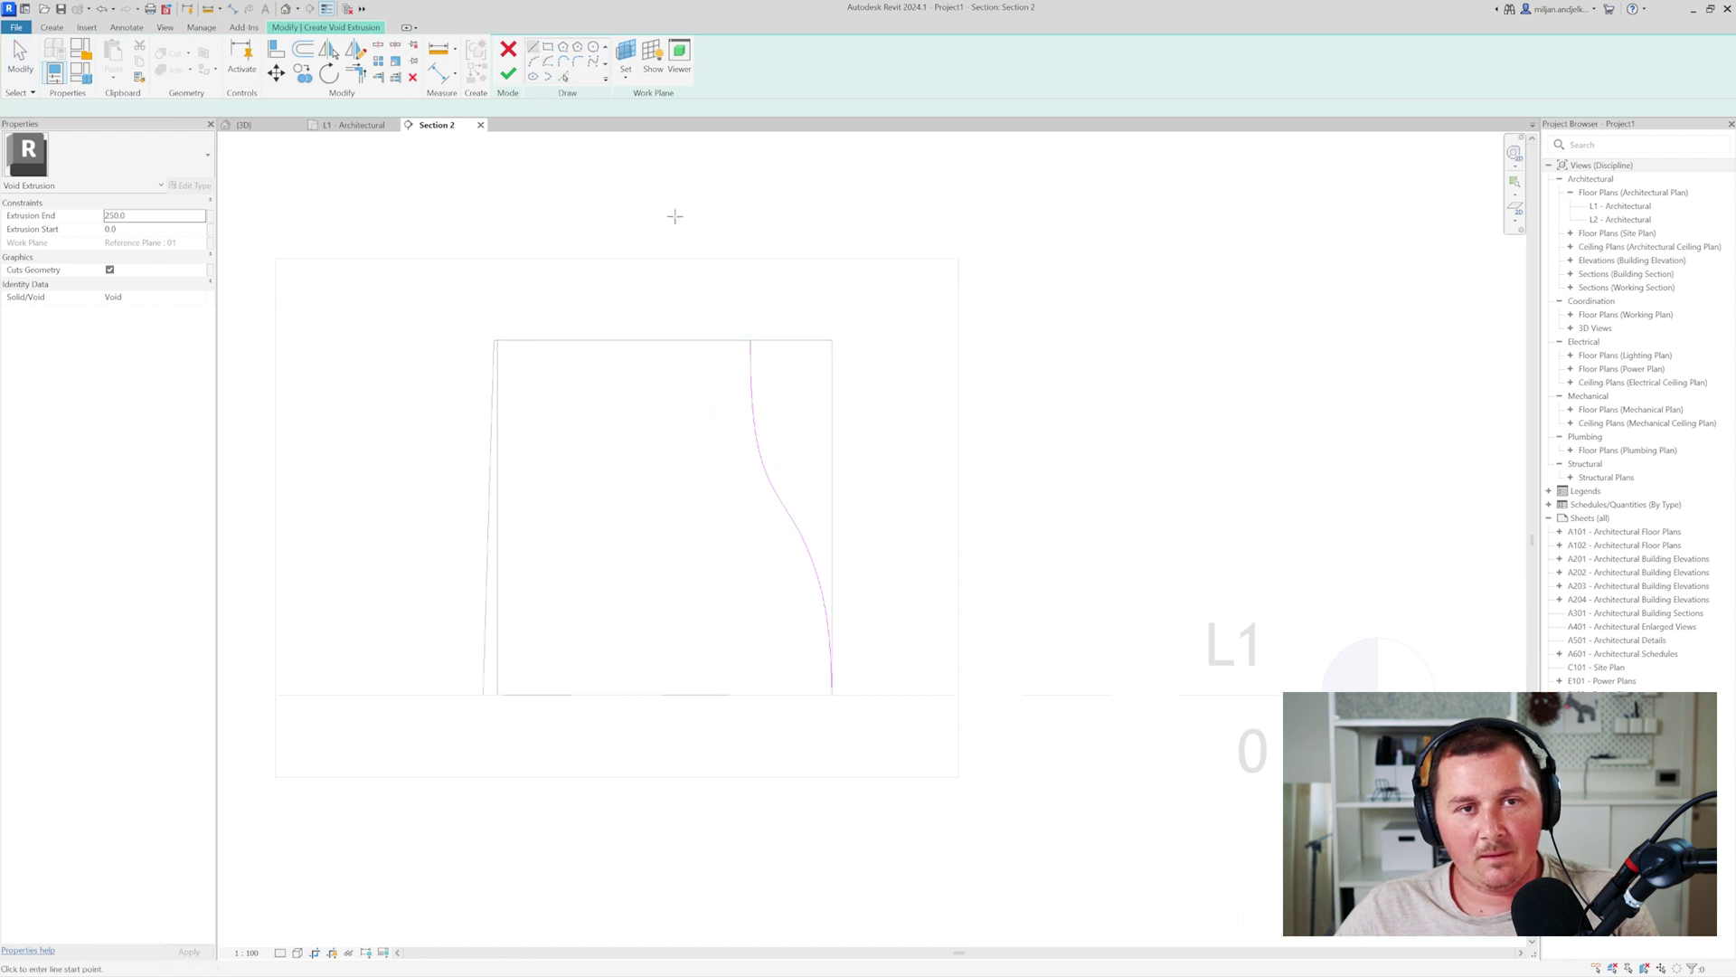
{"action": "left_click", "coordinate": [749, 340]}
{"action": "left_click", "coordinate": [889, 340]}
{"action": "left_click", "coordinate": [889, 694]}
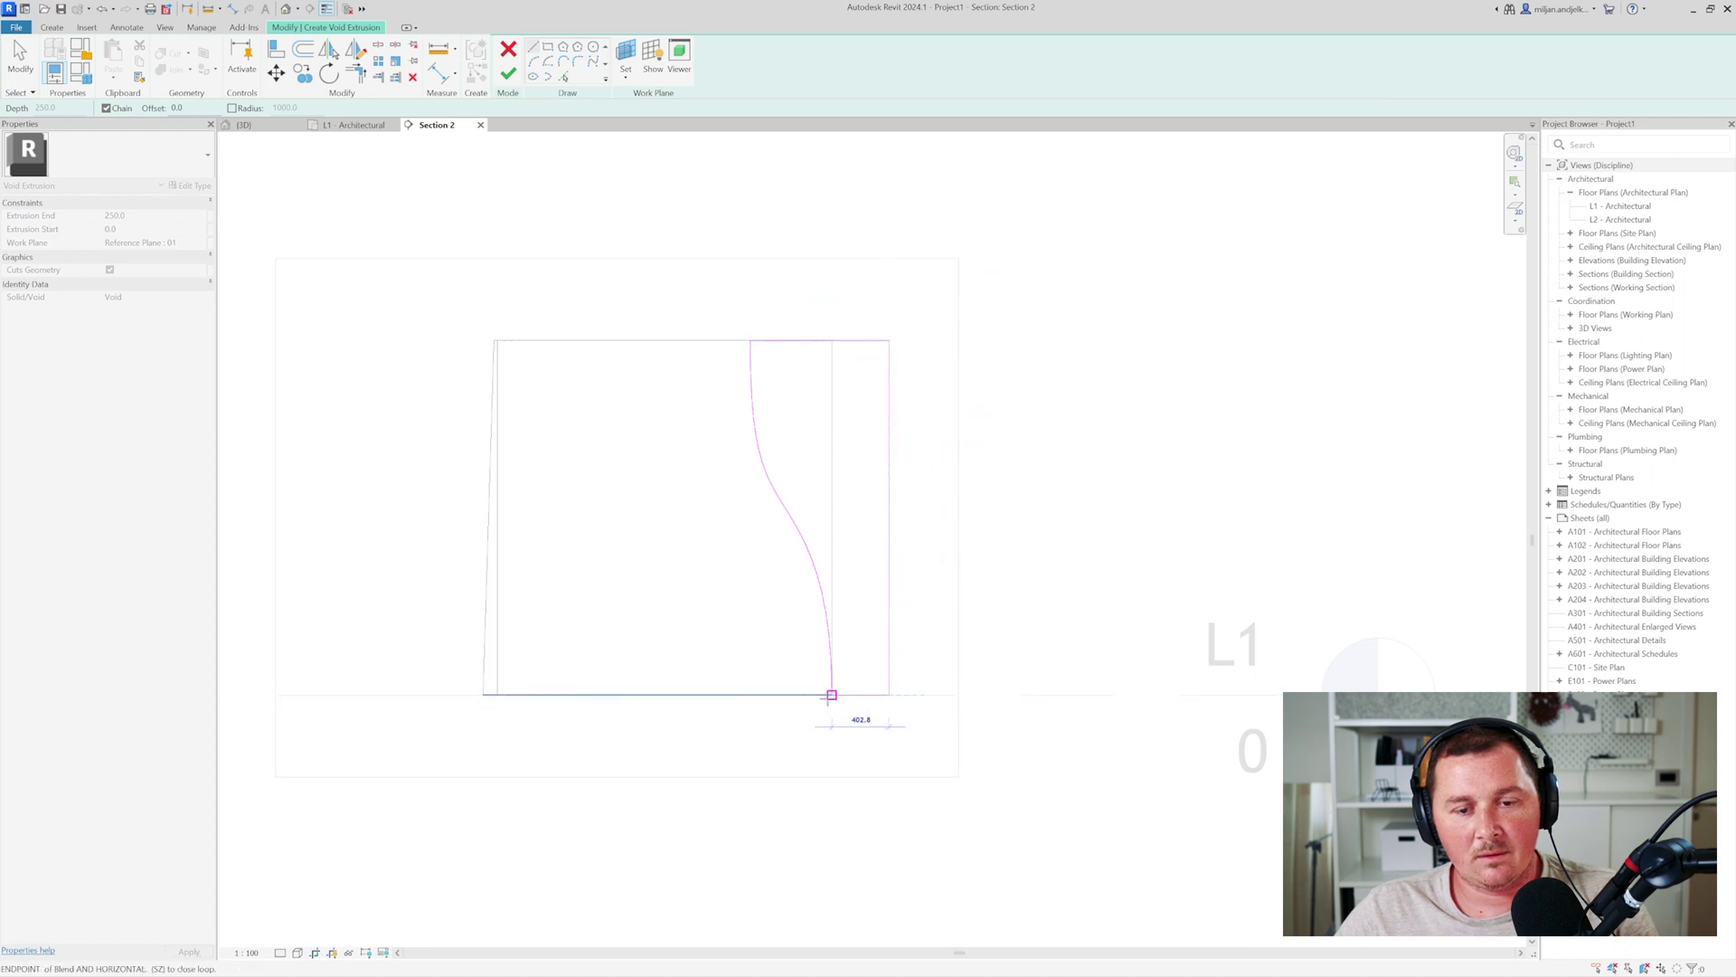
{"action": "left_click", "coordinate": [832, 695]}
{"action": "left_click", "coordinate": [20, 56]}
- Finish the void extrusion and check the cut edge from several angles in the 3D view against the reference photo
{"action": "left_click", "coordinate": [244, 125]}
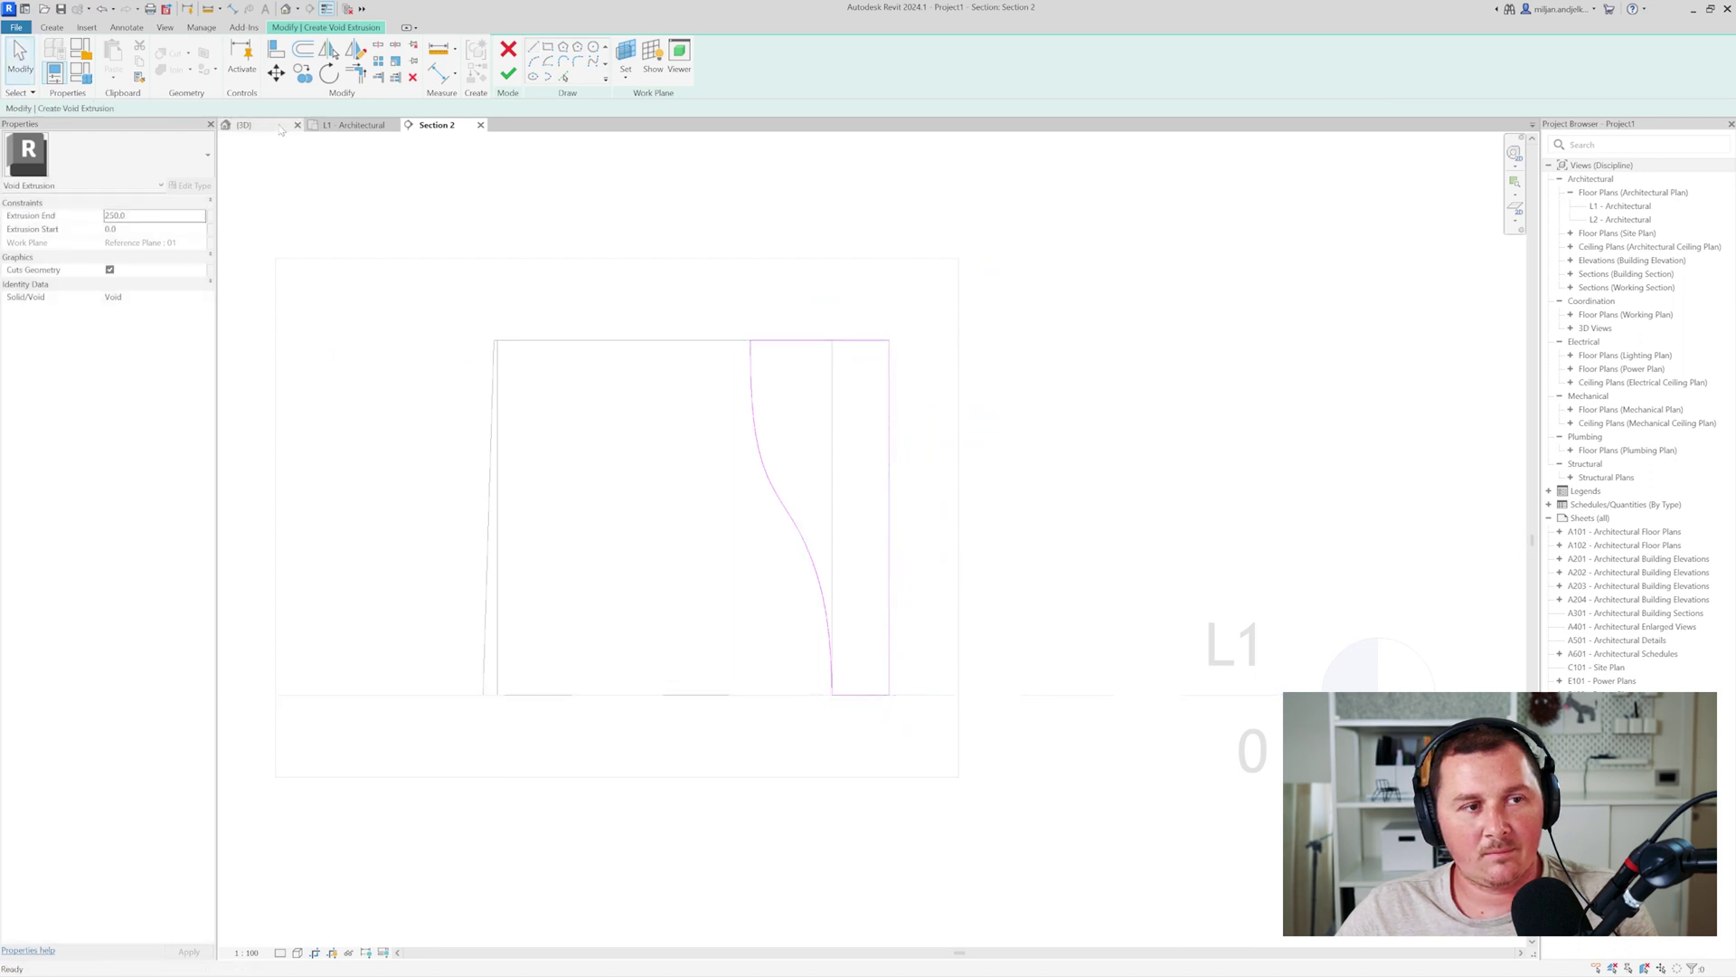
{"action": "left_click", "coordinate": [509, 74]}
{"action": "middle_click_drag", "start_coordinate": [570, 690], "coordinate": [588, 583], "text": "shift"}
{"action": "left_click", "coordinate": [380, 681]}
{"action": "middle_click_drag", "start_coordinate": [381, 682], "coordinate": [633, 696], "text": "shift"}
{"action": "middle_click_drag", "start_coordinate": [496, 671], "coordinate": [760, 724], "text": "shift"}
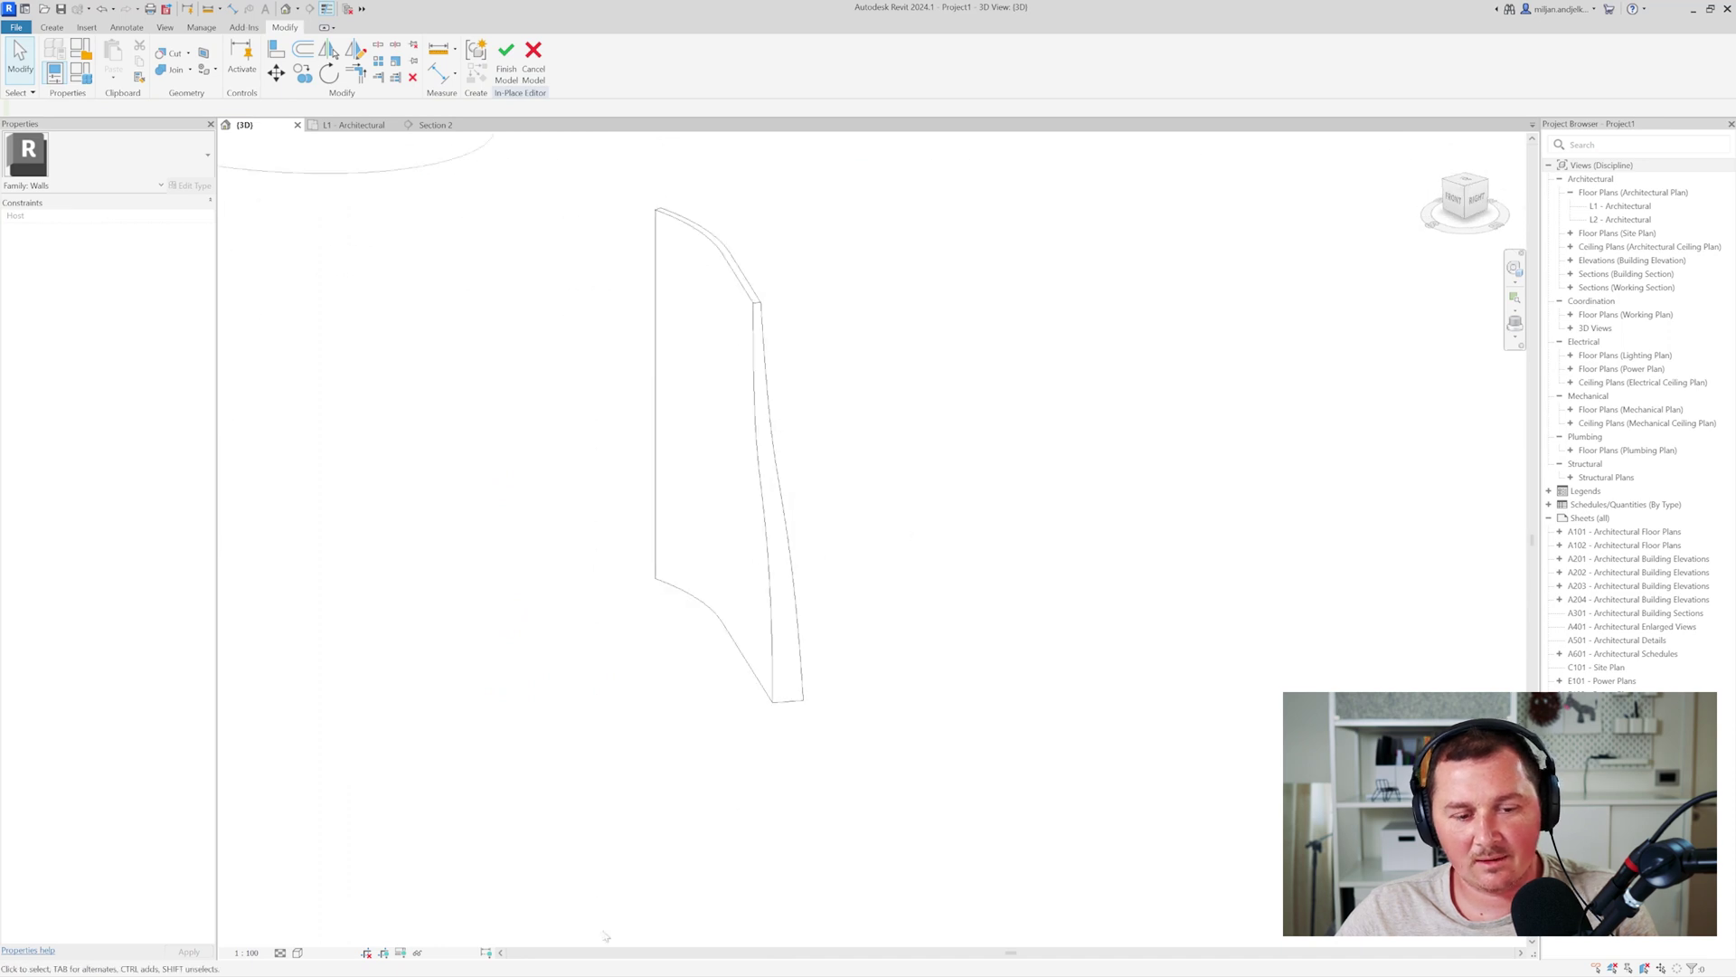
{"action": "middle_click_drag", "start_coordinate": [721, 568], "coordinate": [754, 556], "text": "shift"}
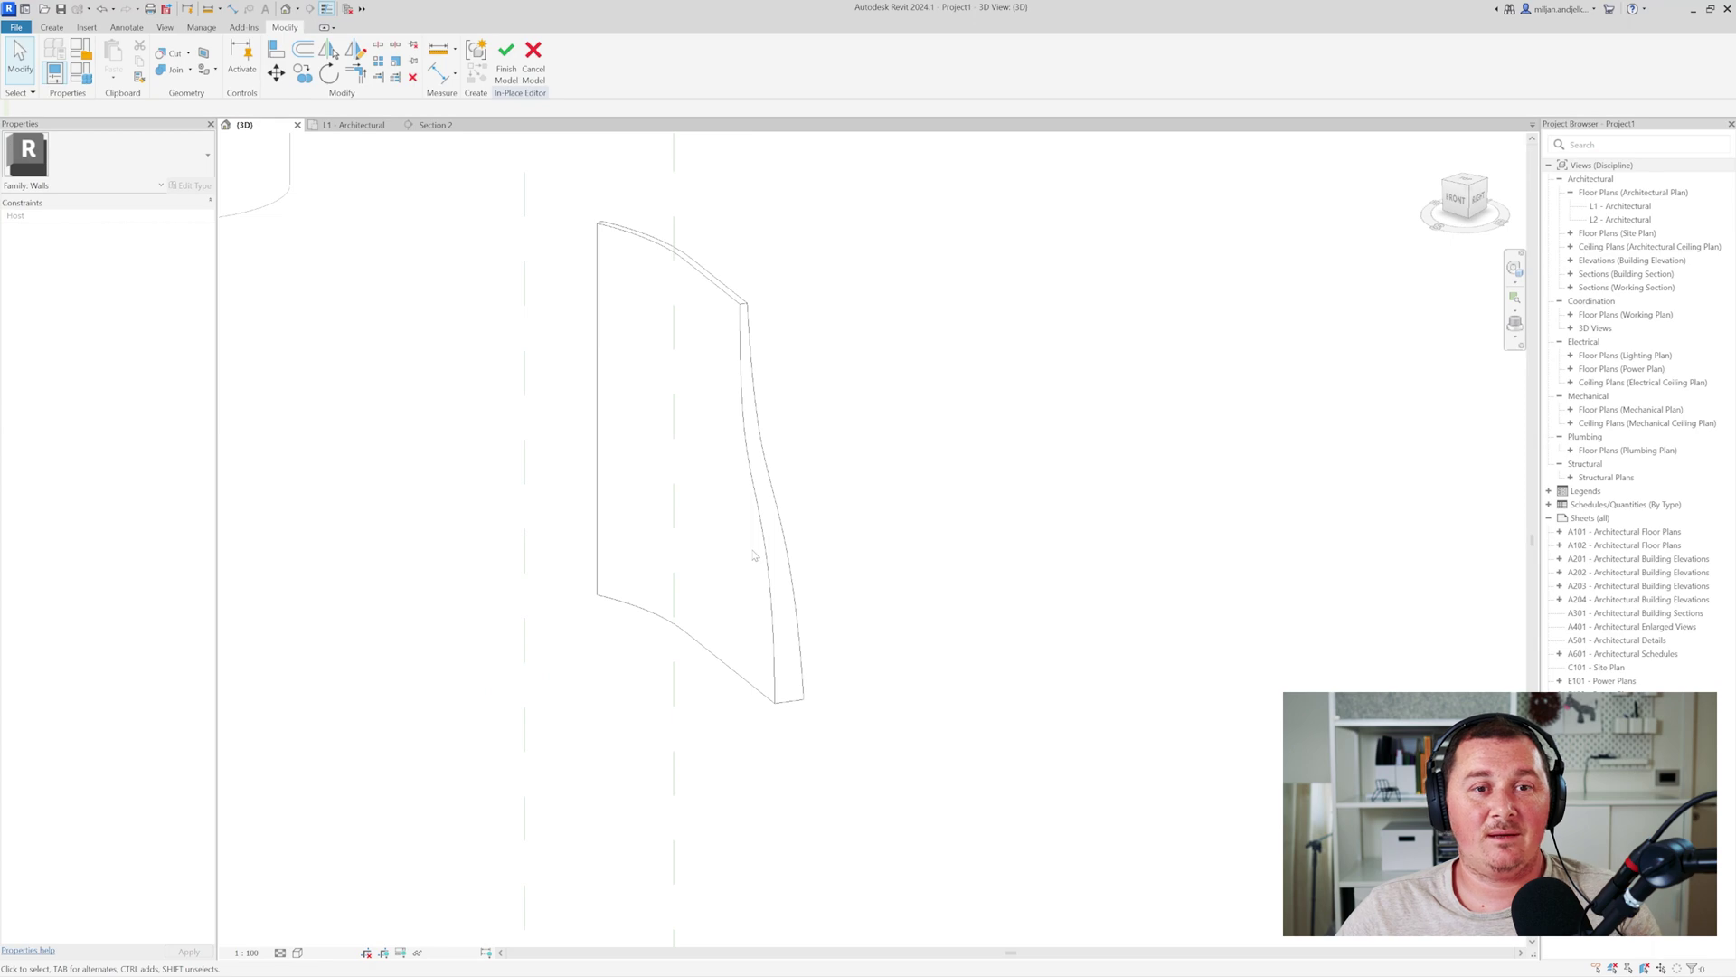
{"action": "left_click", "coordinate": [734, 411]}
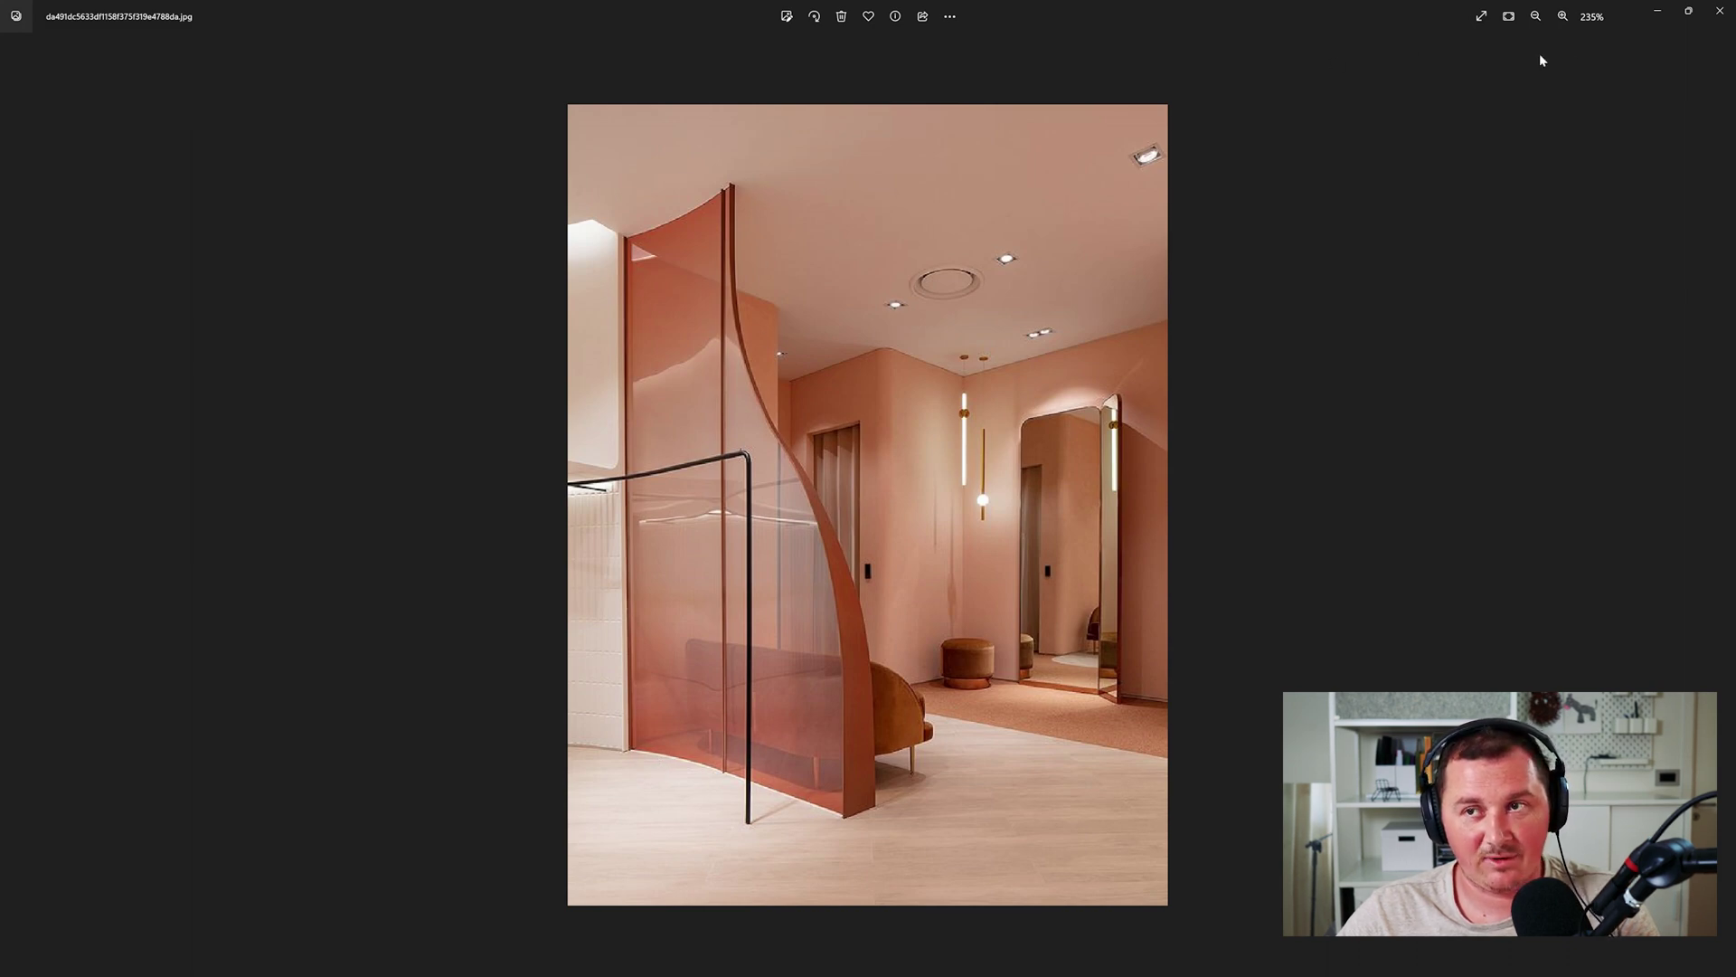
{"action": "left_click", "coordinate": [1658, 14]}
{"action": "scroll", "coordinate": [630, 514], "scroll_direction": "down", "scroll_amount": 2}
{"action": "scroll", "coordinate": [492, 213], "scroll_direction": "up", "scroll_amount": 1}
- Stretch Section 2 on the L1 - Architectural plan far past the wall's sloping end and push its far clip line outward
{"action": "left_click", "coordinate": [355, 125]}
{"action": "scroll", "coordinate": [610, 547], "scroll_direction": "down", "scroll_amount": 3}
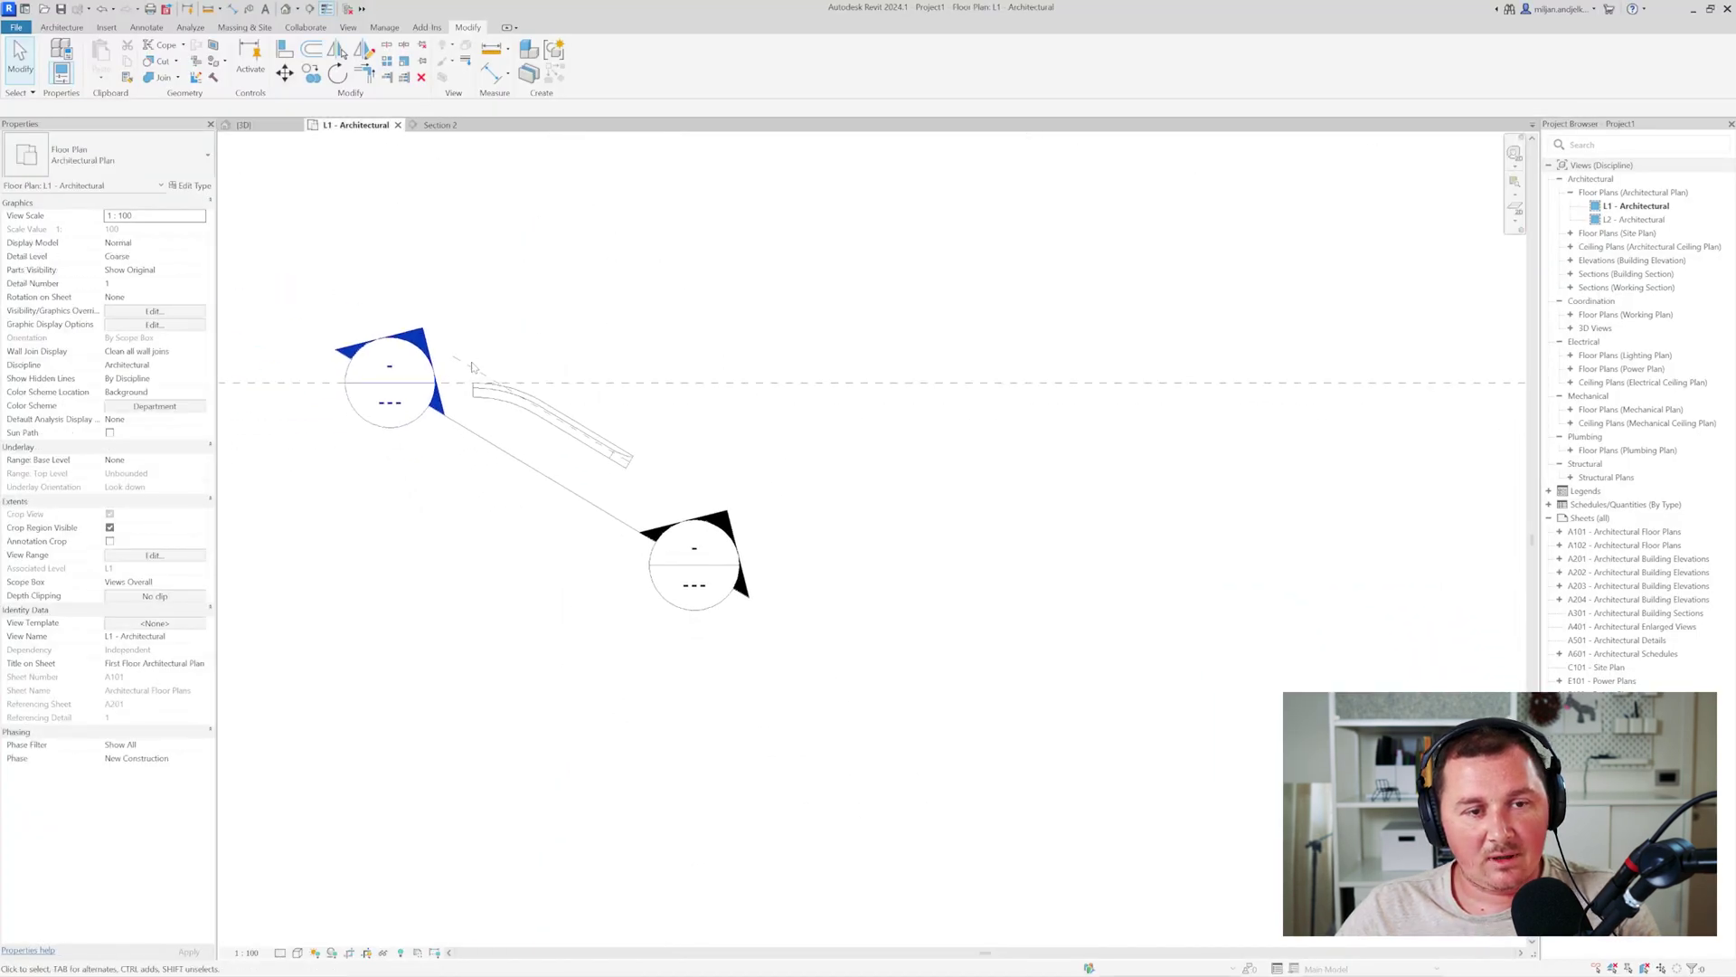
{"action": "left_click", "coordinate": [470, 367]}
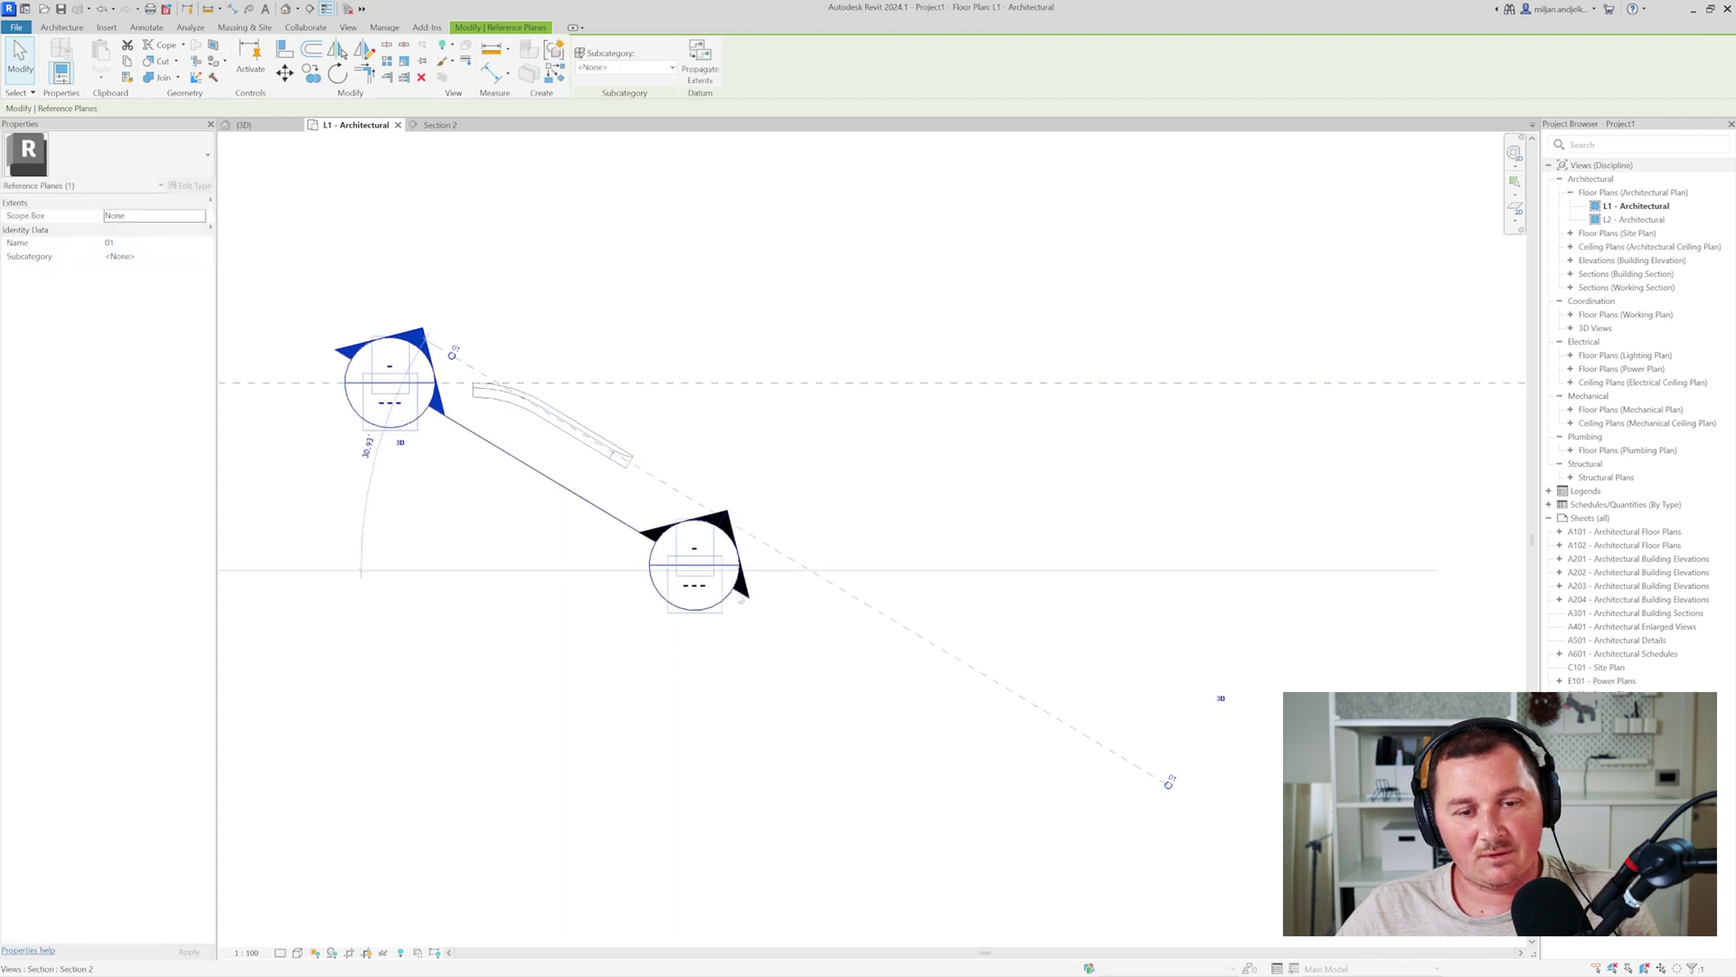
{"action": "left_click", "coordinate": [702, 573]}
{"action": "left_click_drag", "start_coordinate": [702, 572], "coordinate": [1214, 880]}
{"action": "left_click_drag", "start_coordinate": [711, 450], "coordinate": [1280, 787]}
{"action": "left_click", "coordinate": [955, 500]}
{"action": "left_click", "coordinate": [811, 643]}
{"action": "left_click_drag", "start_coordinate": [903, 437], "coordinate": [943, 385]}
{"action": "left_click", "coordinate": [865, 349]}
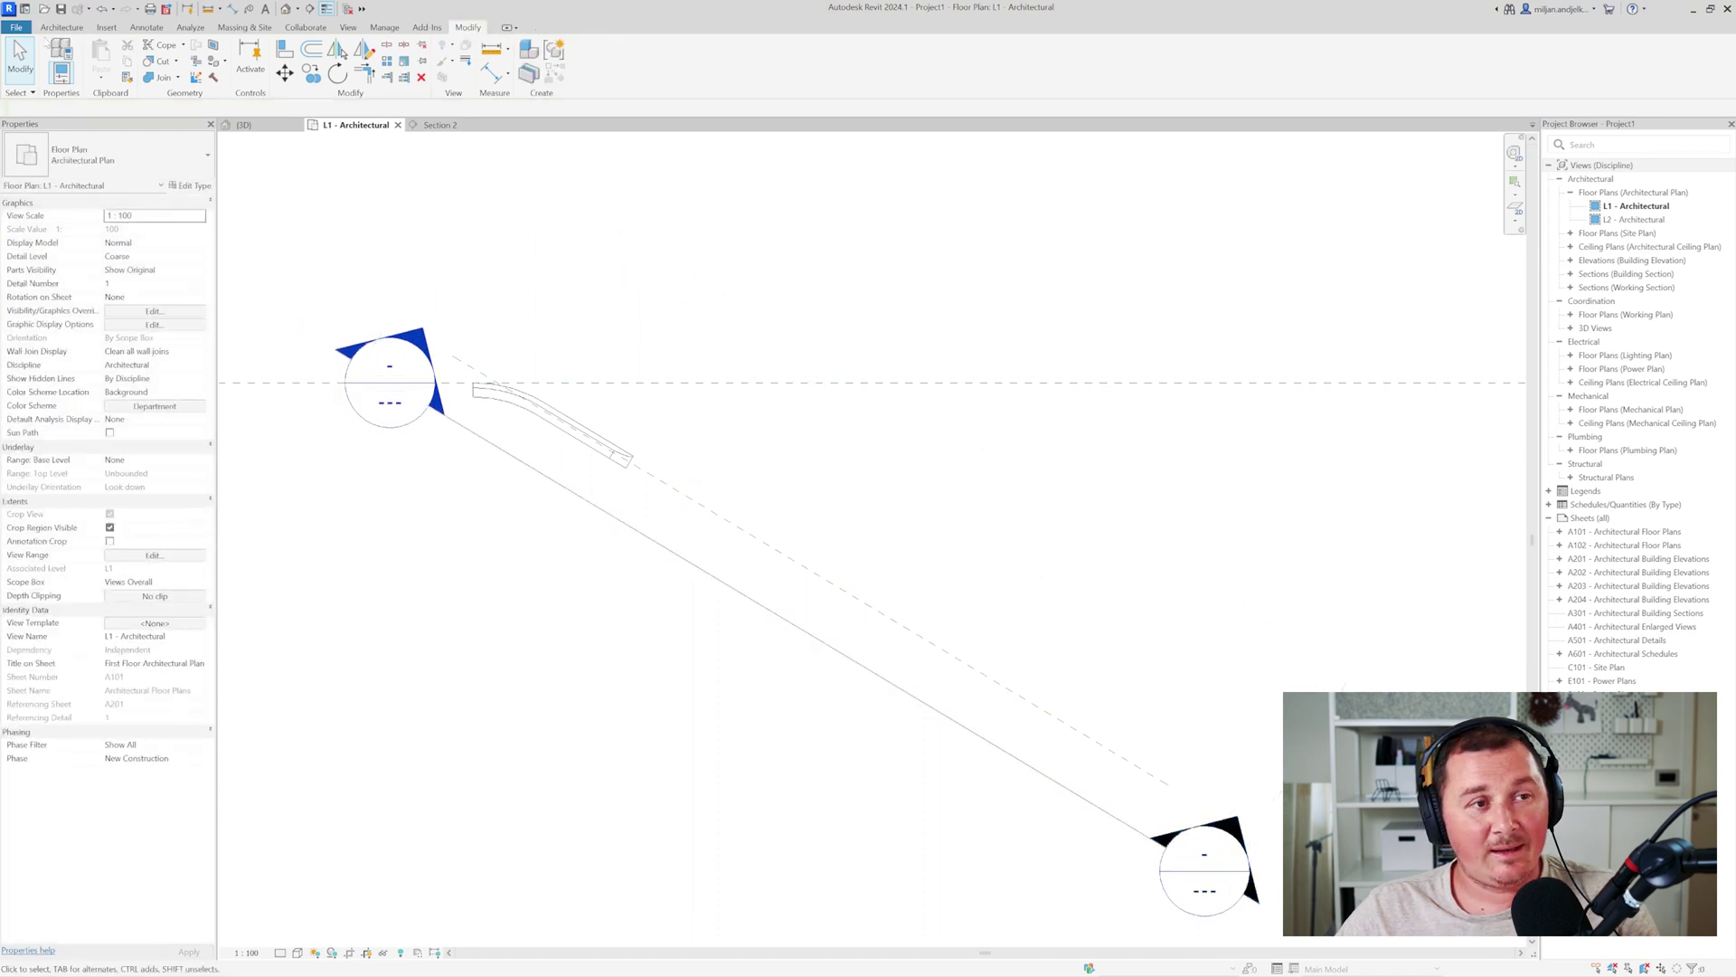
- Start an architectural wall and duplicate the Generic - 100mm type as Generic - 50mm
{"action": "left_click", "coordinate": [62, 28]}
{"action": "left_click", "coordinate": [54, 79]}
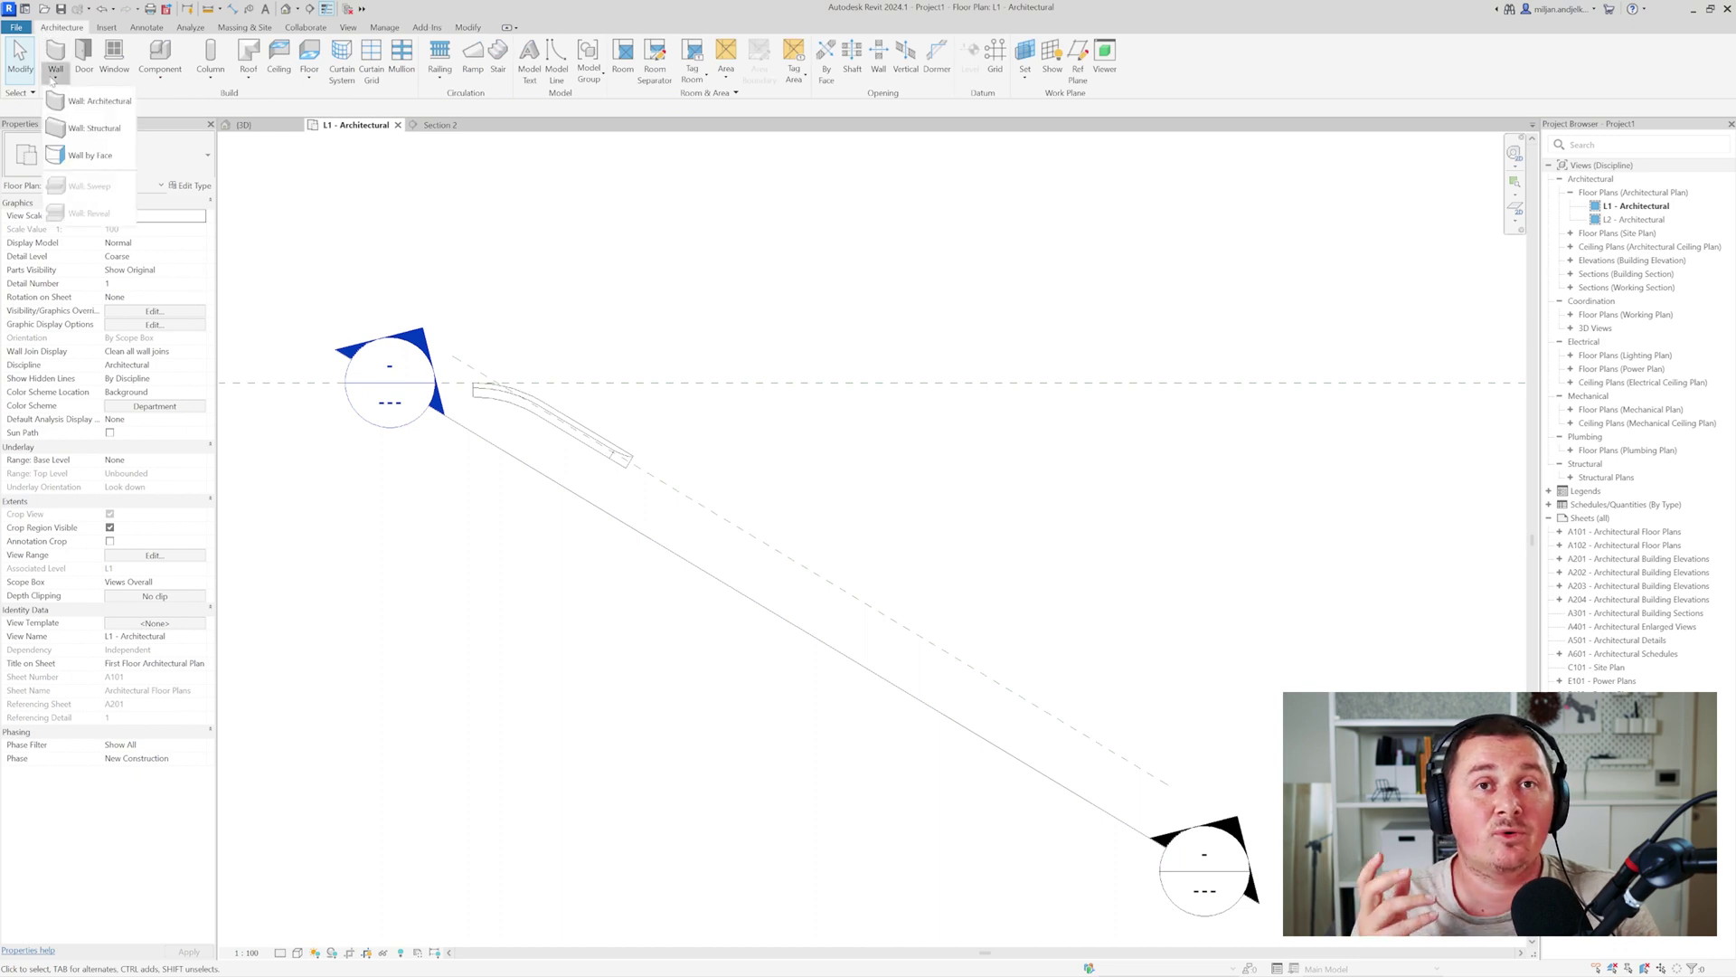
{"action": "left_click", "coordinate": [99, 100]}
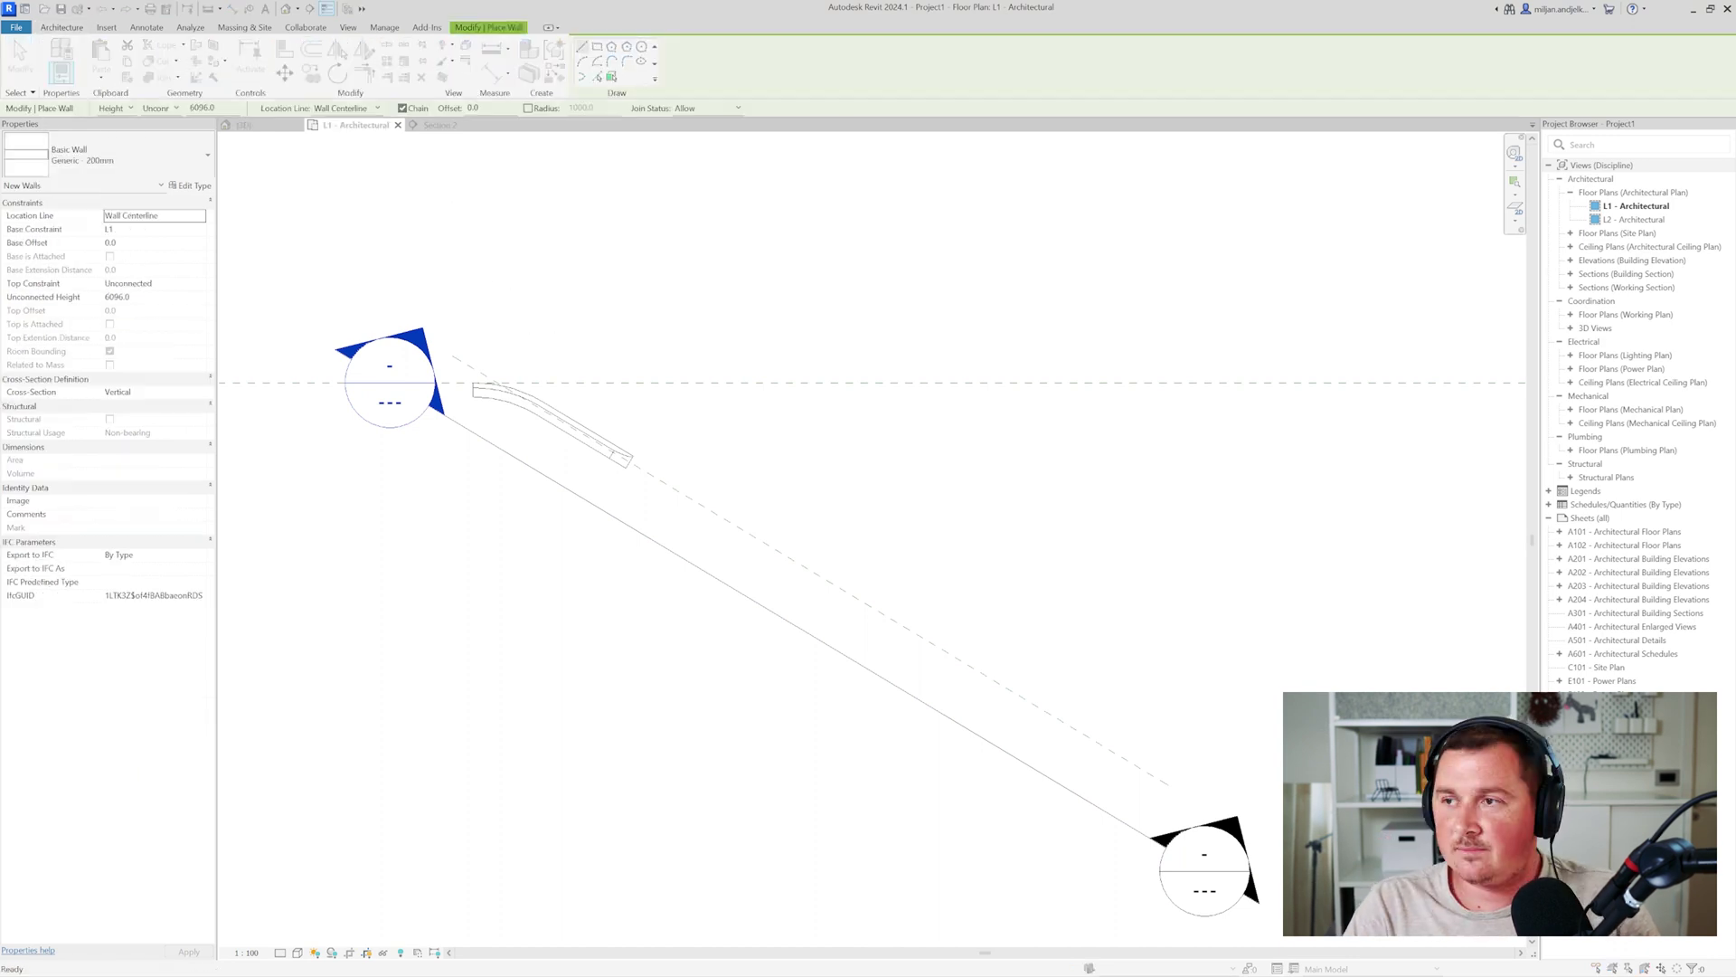
{"action": "left_click", "coordinate": [189, 185]}
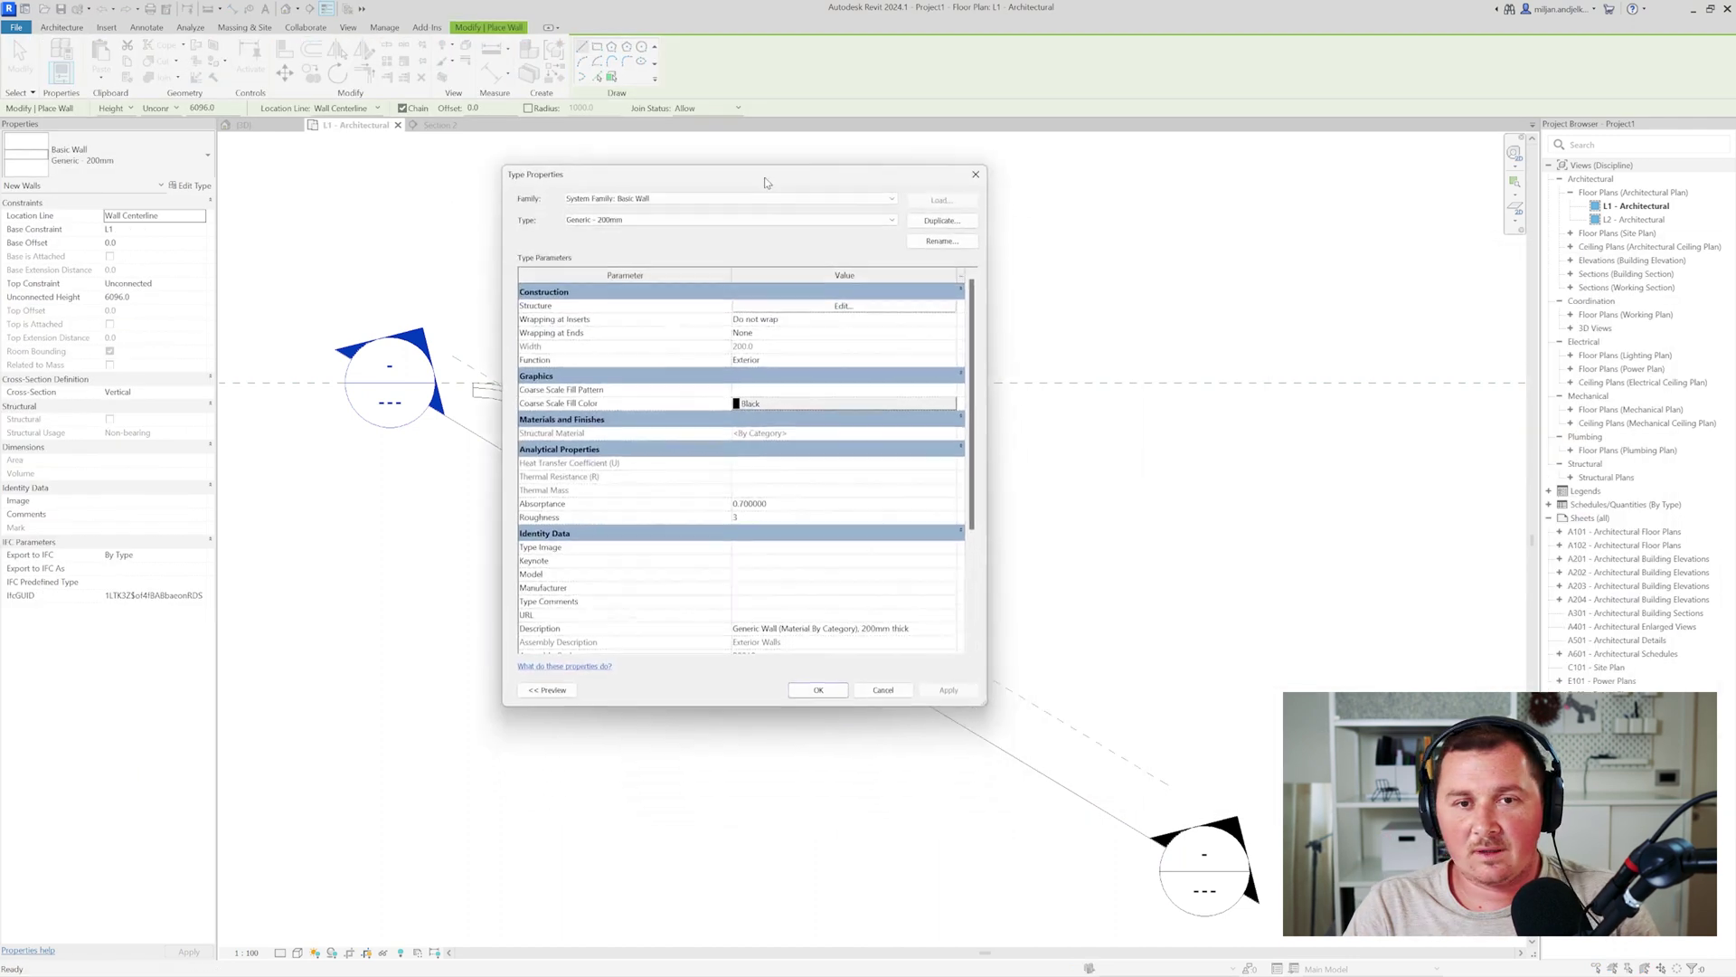
{"action": "left_click", "coordinate": [847, 221]}
{"action": "scroll", "coordinate": [710, 312], "scroll_direction": "up", "scroll_amount": 8}
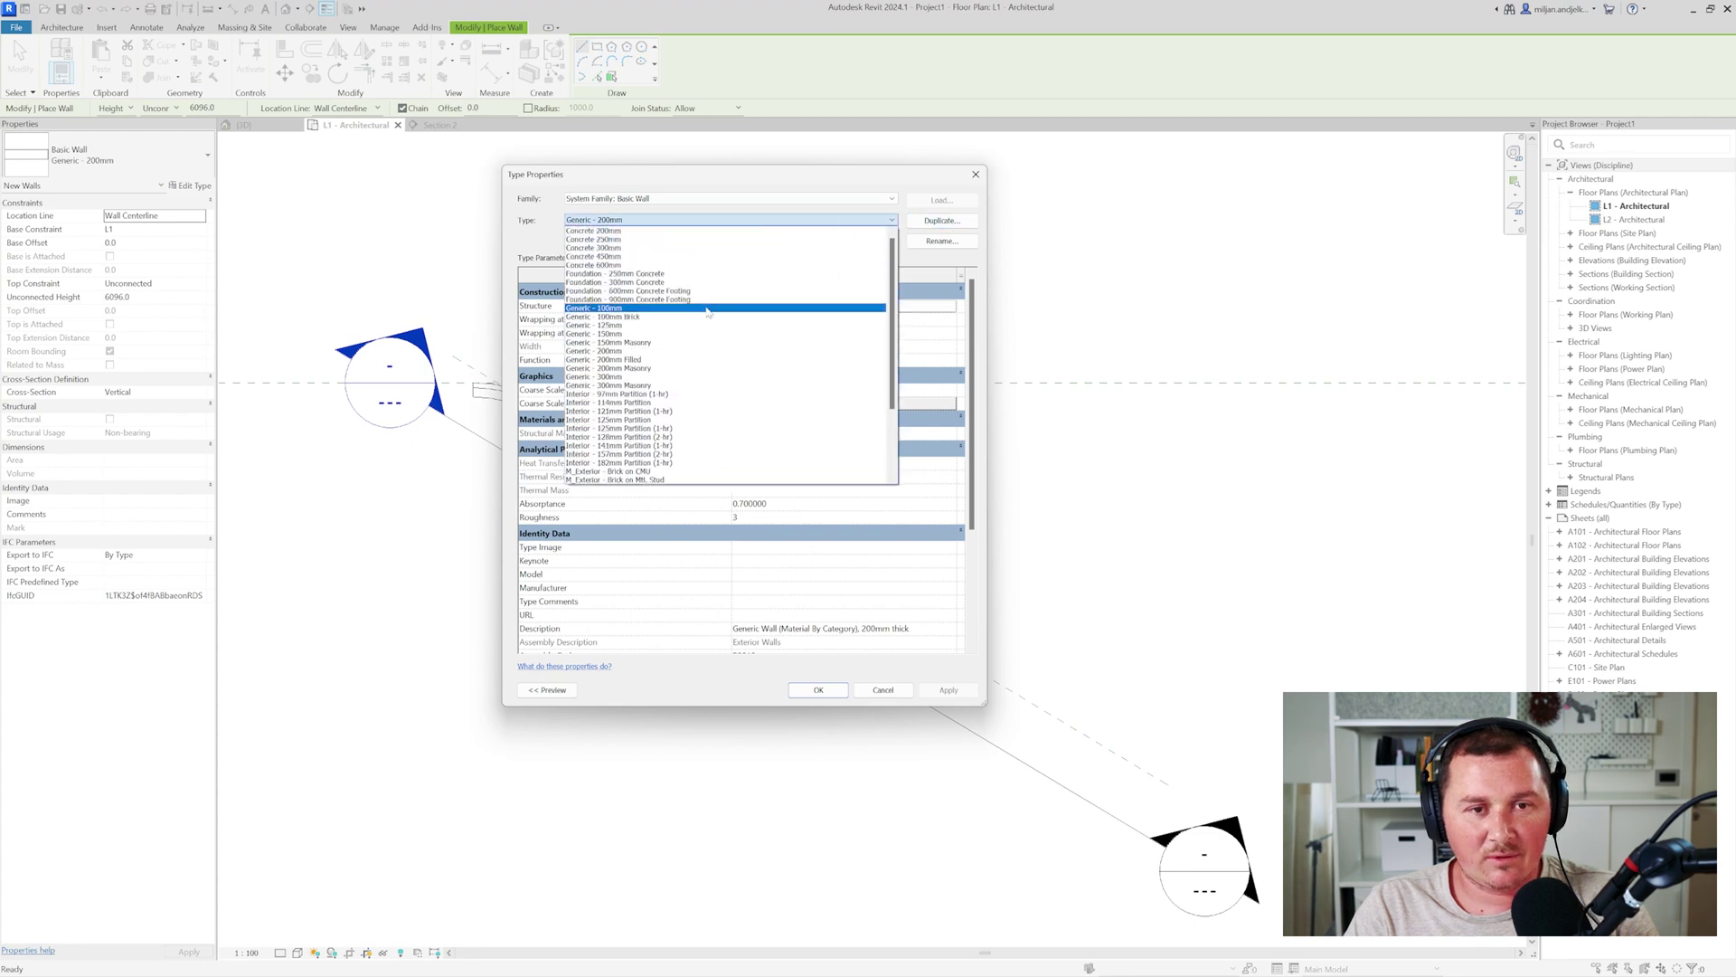
{"action": "left_click", "coordinate": [706, 316]}
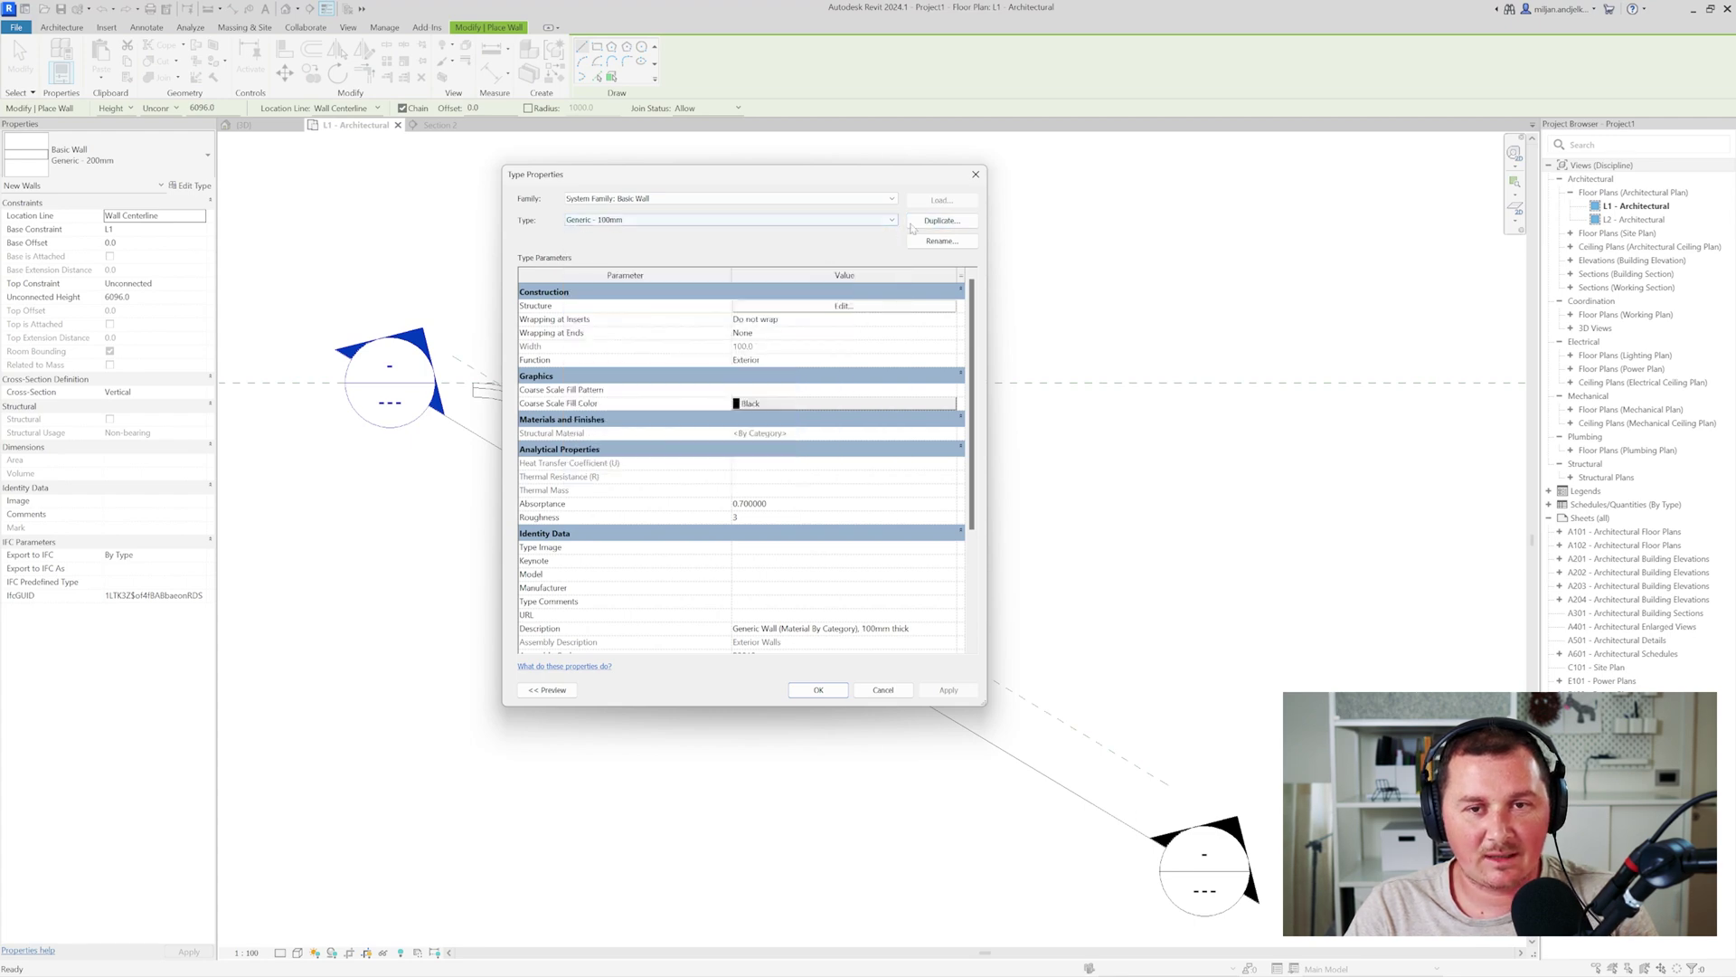
{"action": "left_click", "coordinate": [915, 223]}
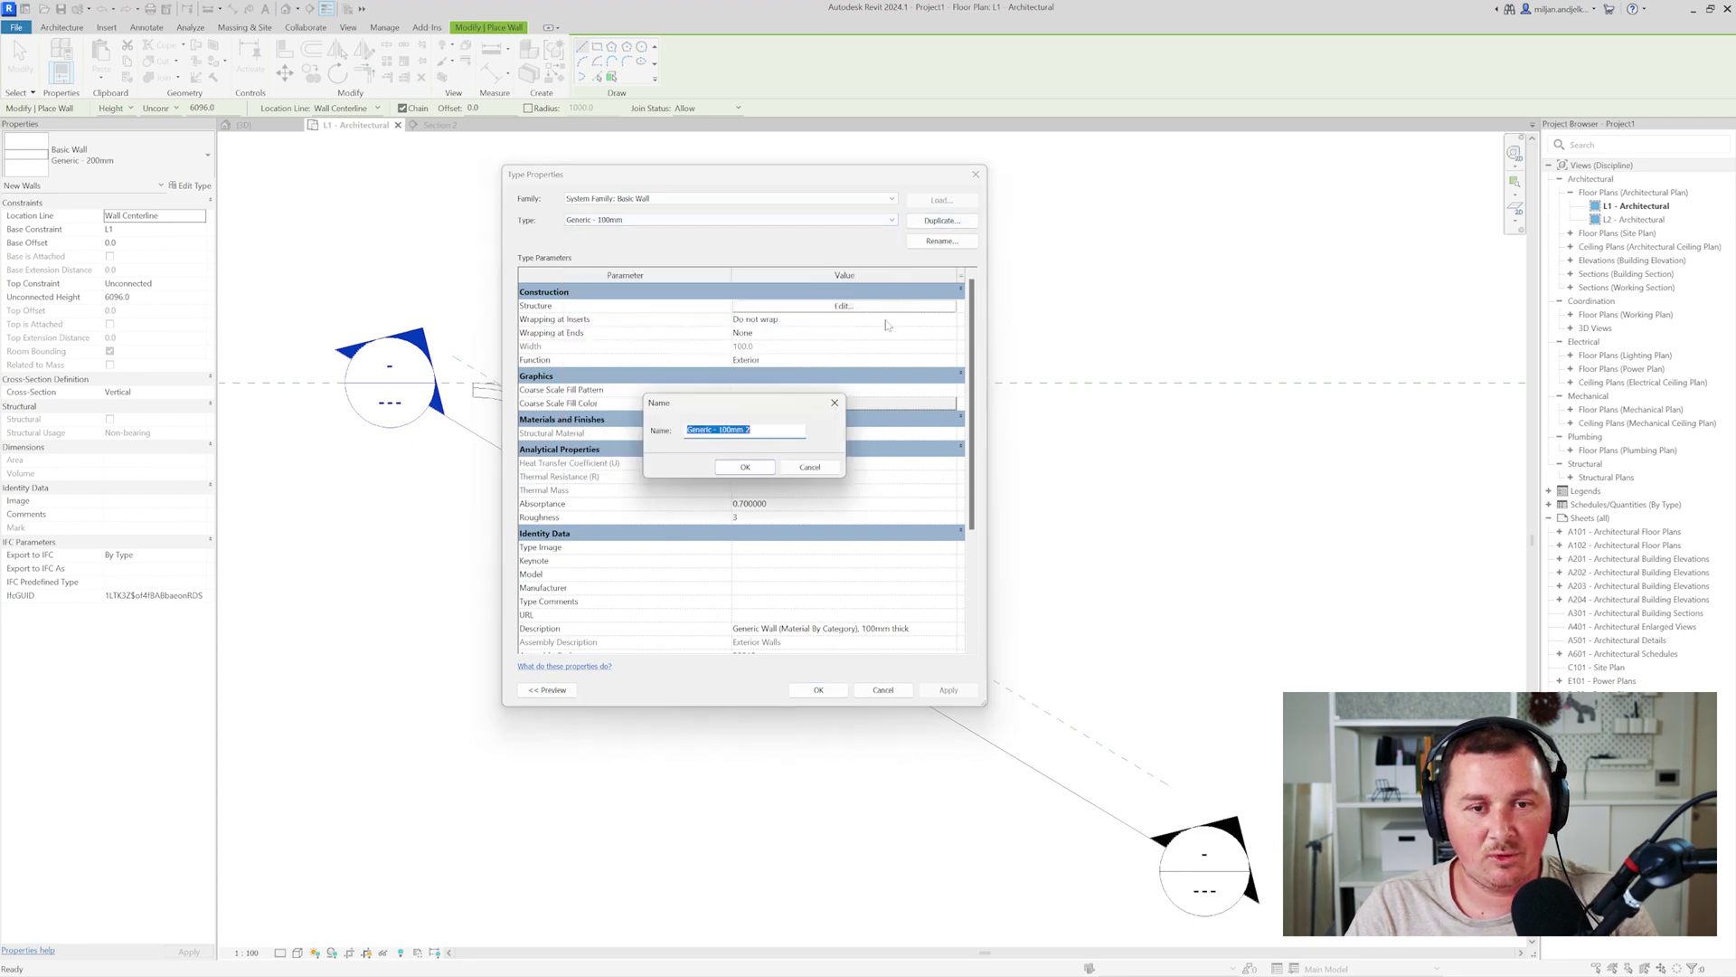
{"action": "left_click", "coordinate": [745, 467]}
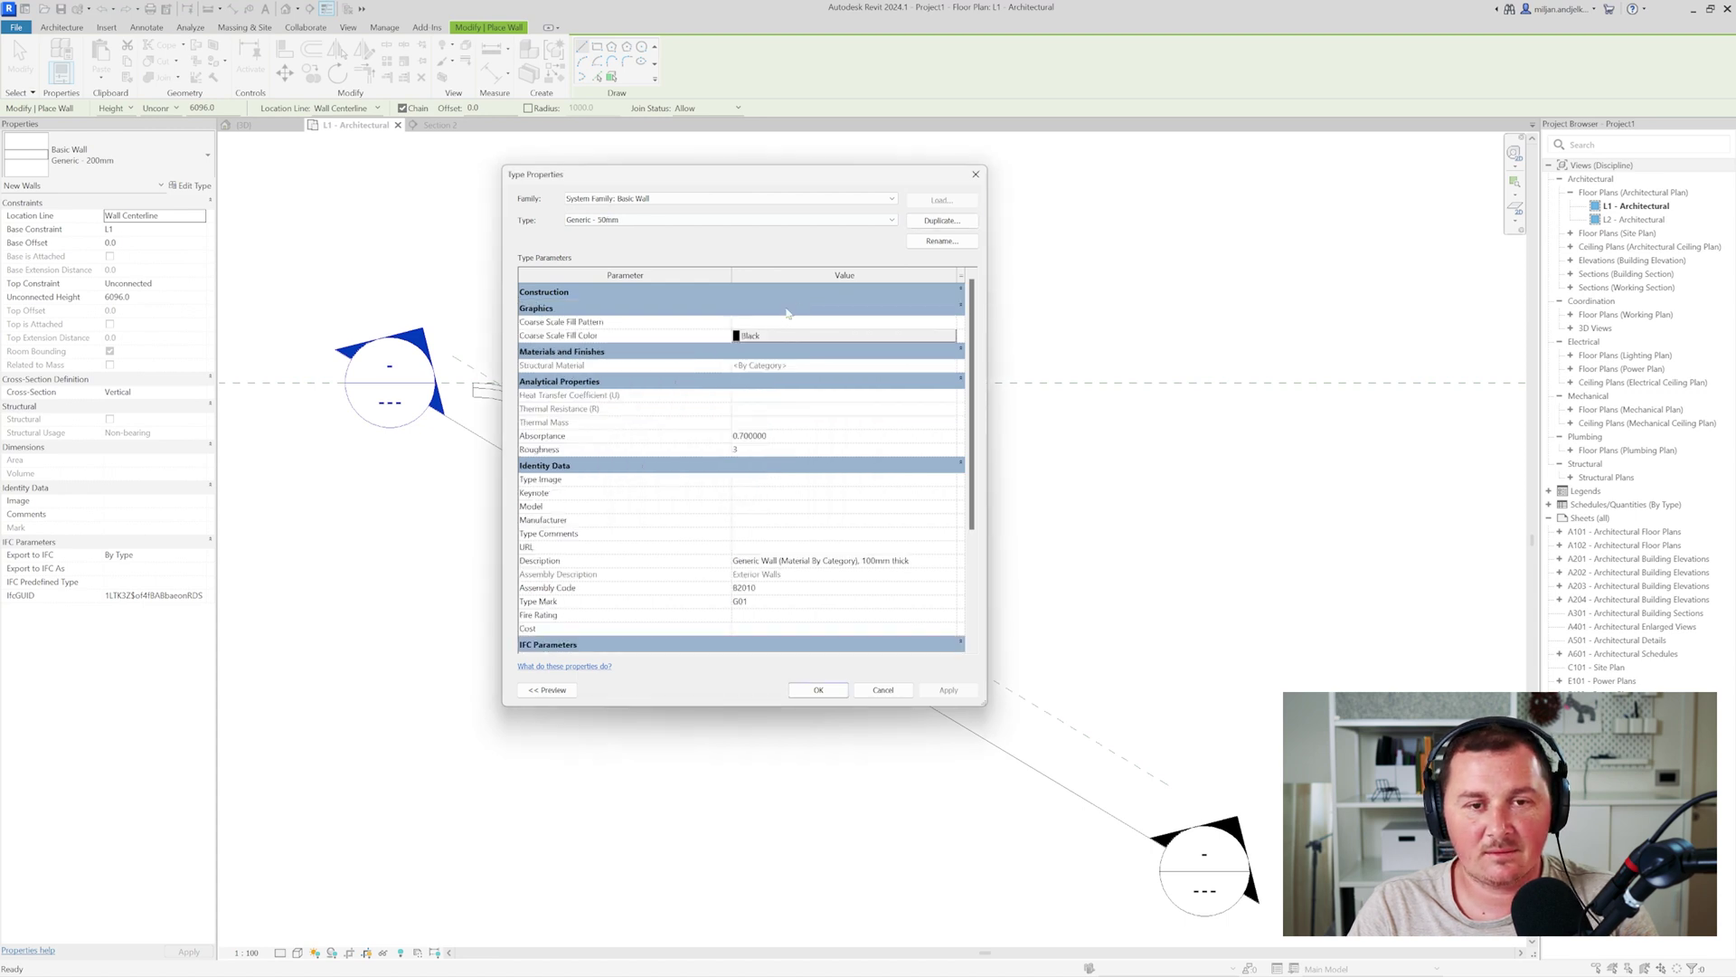
- Set the structure layer's thickness to 50 in the Generic - 50mm wall type
{"action": "left_click", "coordinate": [771, 291]}
{"action": "left_click", "coordinate": [936, 304]}
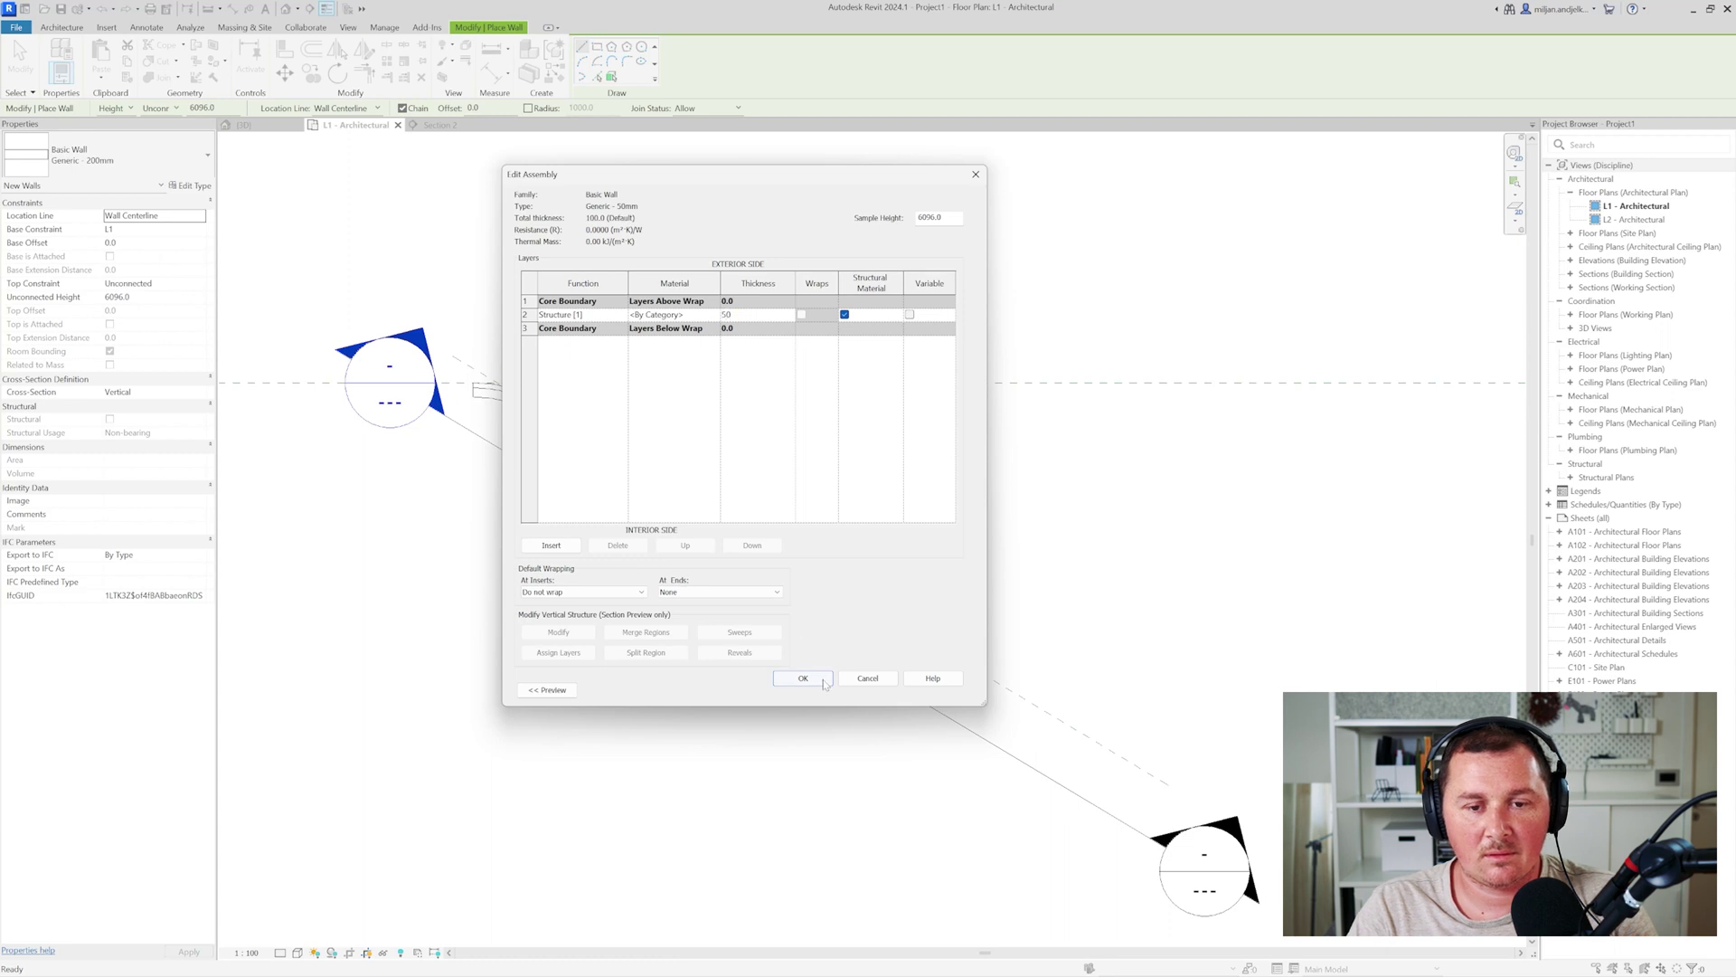
{"action": "left_click", "coordinate": [803, 679]}
{"action": "left_click", "coordinate": [823, 689]}
- Place walls on the in-place wall's lower arc and straight edges by picking them, with Finish Face: Interior as location line
{"action": "left_click", "coordinate": [597, 77]}
{"action": "scroll", "coordinate": [456, 396], "scroll_direction": "up", "scroll_amount": 5}
{"action": "left_click", "coordinate": [357, 108]}
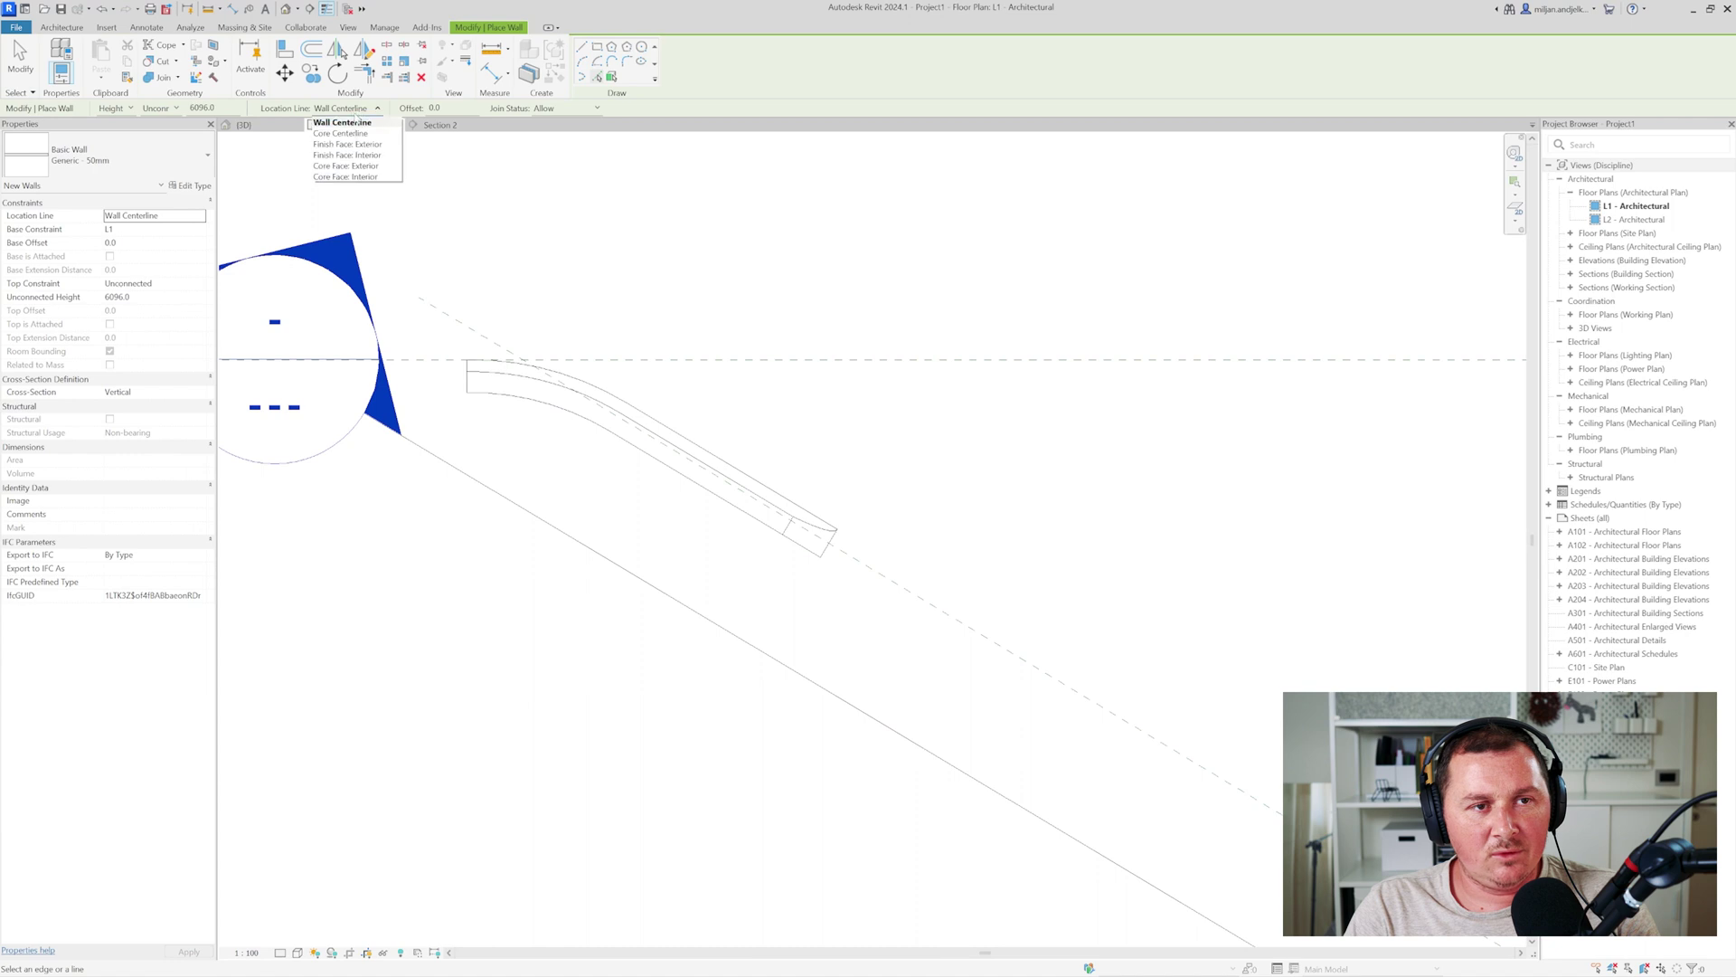
{"action": "left_click", "coordinate": [352, 156]}
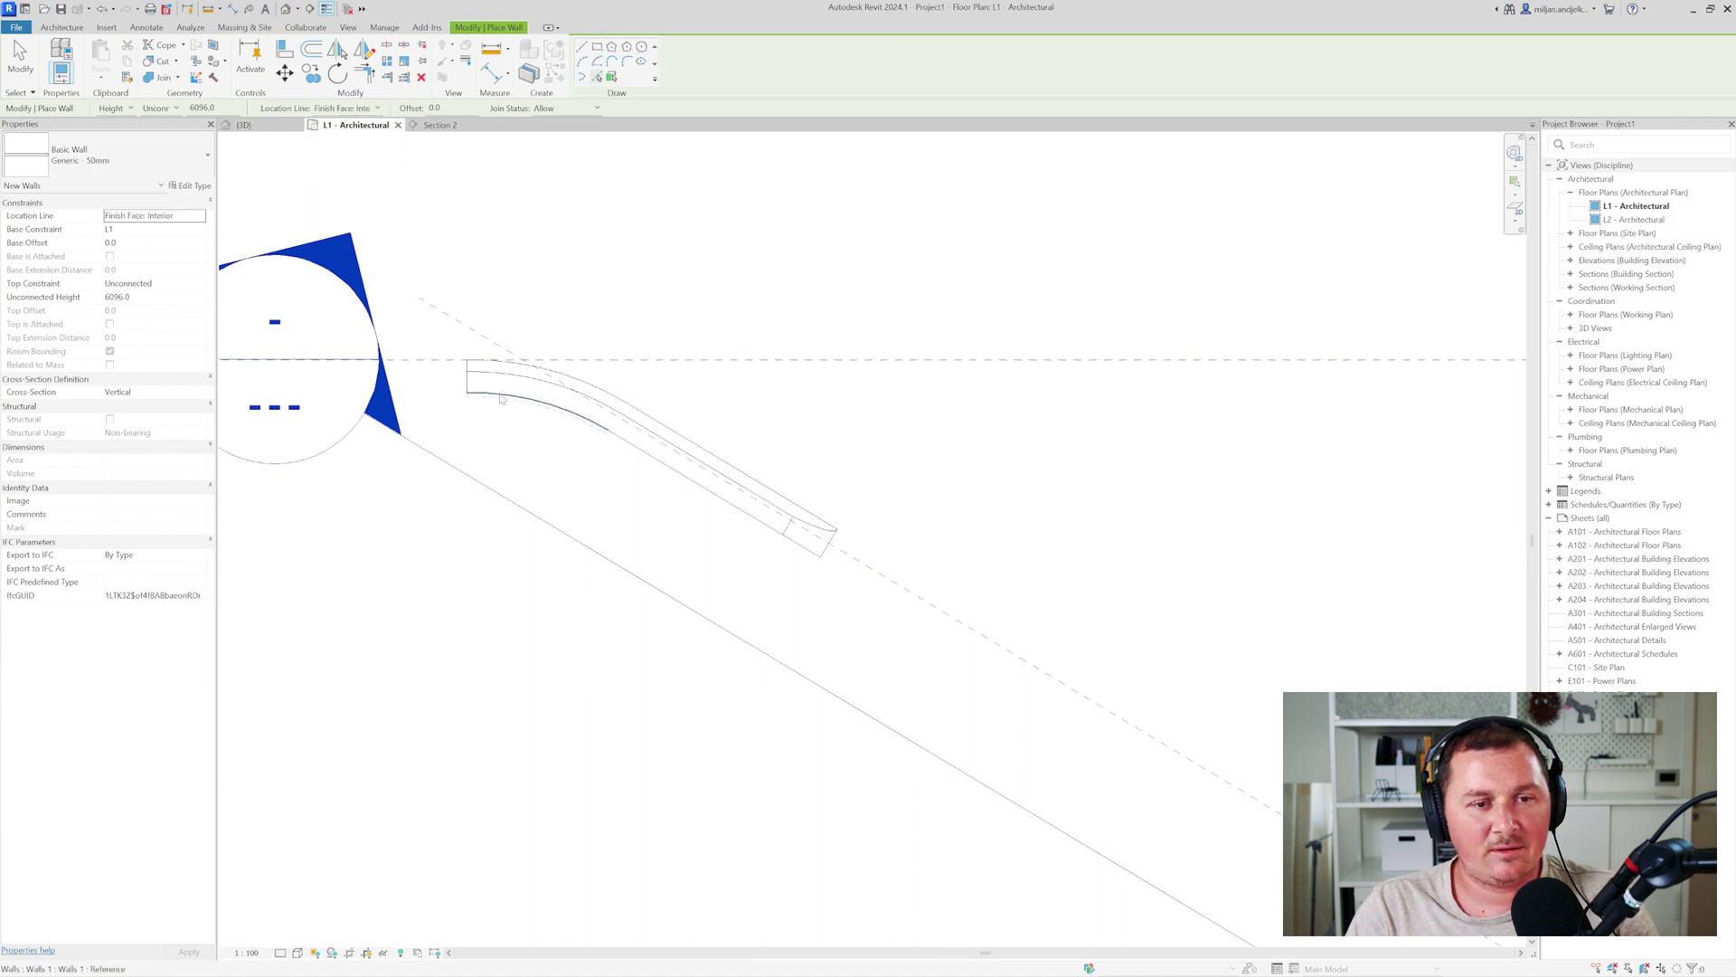
{"action": "left_click", "coordinate": [627, 446]}
{"action": "key", "text": "Escape"}
{"action": "key", "text": "Escape"}
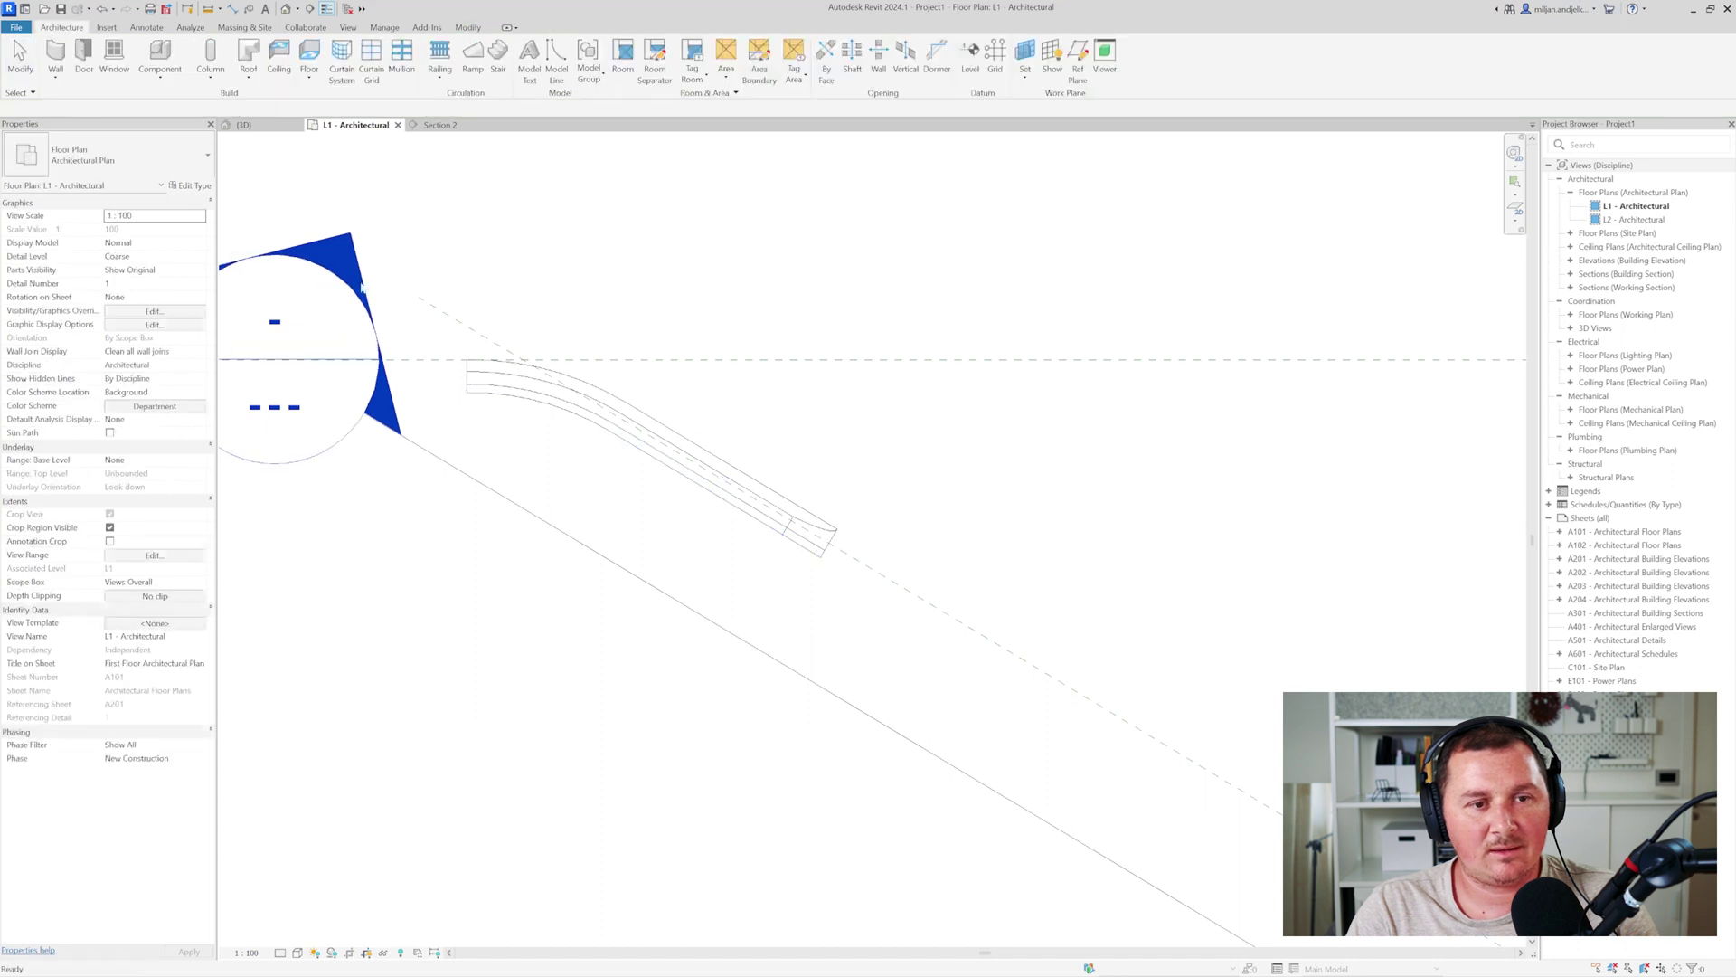
- Move the new curved and straight walls together, clear of the in-place wall in the direction of the extended section
{"action": "left_click", "coordinate": [542, 401]}
{"action": "left_click", "coordinate": [630, 449], "text": "ctrl"}
{"action": "scroll", "coordinate": [819, 562], "scroll_direction": "up", "scroll_amount": 2}
{"action": "left_click_drag", "start_coordinate": [821, 568], "coordinate": [822, 540]}
{"action": "scroll", "coordinate": [825, 560], "scroll_direction": "down", "scroll_amount": 5}
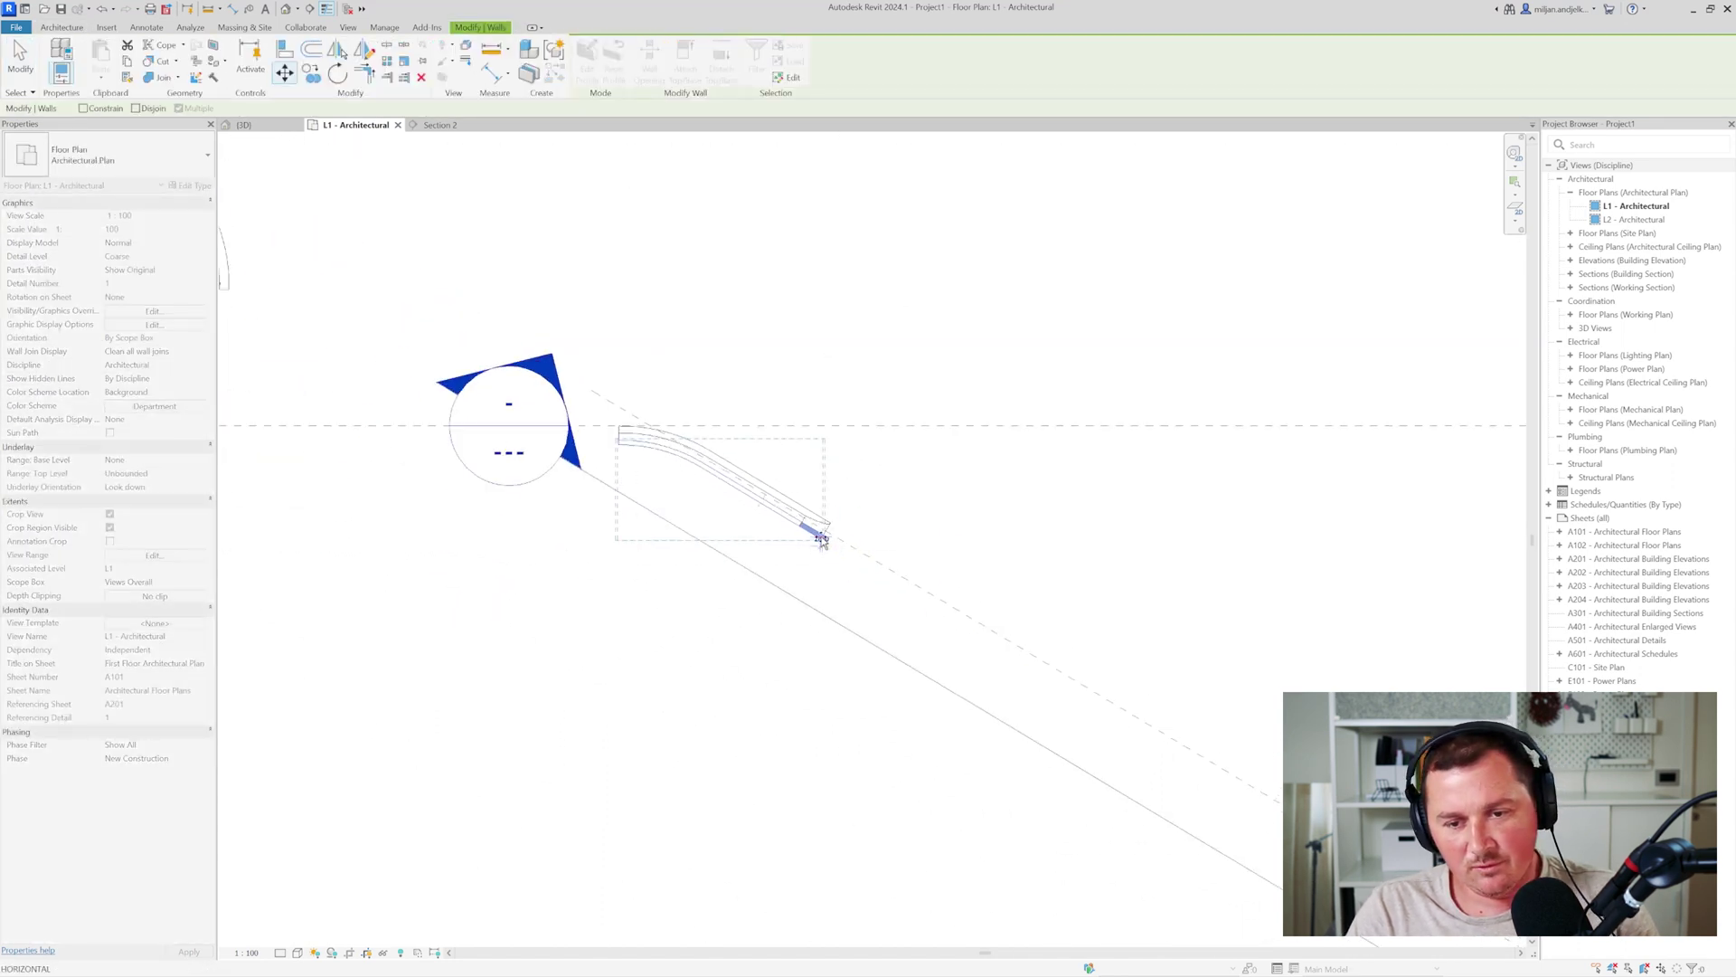
{"action": "left_click", "coordinate": [1133, 716]}
{"action": "left_click", "coordinate": [1161, 677]}
{"action": "middle_click_drag", "start_coordinate": [1142, 641], "coordinate": [918, 456]}
- Set the unconnected height of both new walls to 3000 mm while viewing them in 3D
{"action": "left_click", "coordinate": [242, 125]}
{"action": "middle_click_drag", "start_coordinate": [665, 451], "coordinate": [714, 543], "text": "shift"}
{"action": "left_click", "coordinate": [735, 583]}
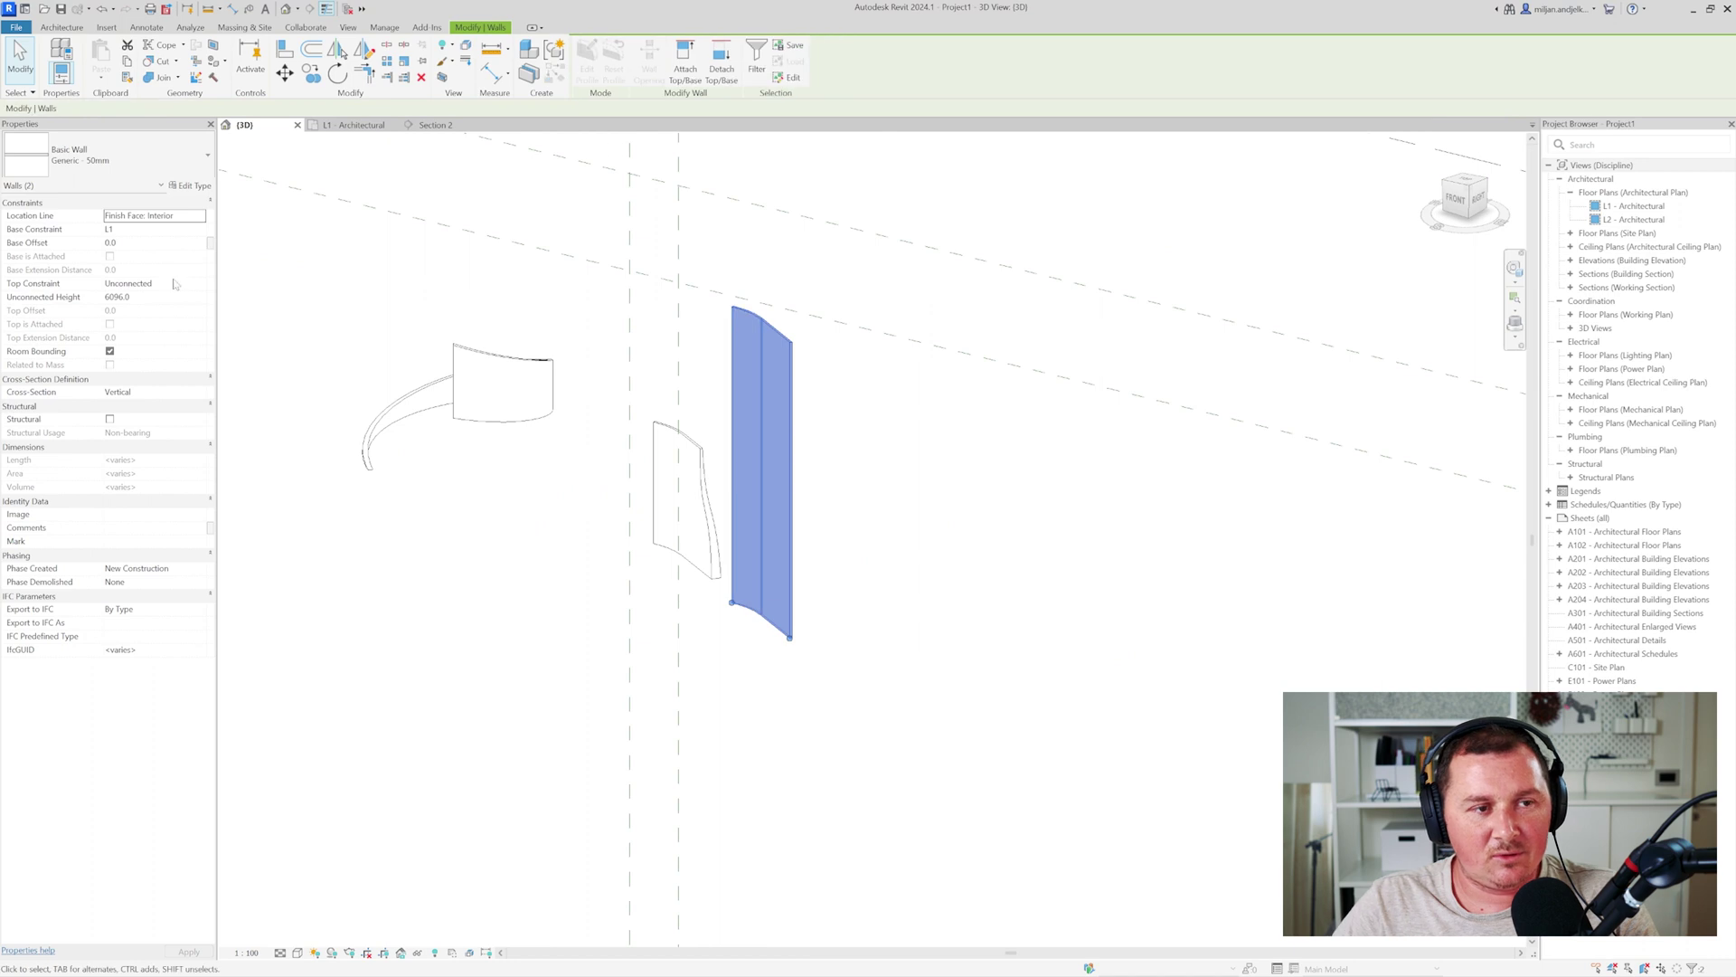
{"action": "left_click", "coordinate": [161, 294]}
{"action": "type", "text": "3000"}
{"action": "left_click", "coordinate": [319, 522]}
- Set the unconnected height of the new curved and straight walls to 2500 mm
{"action": "middle_click_drag", "start_coordinate": [375, 570], "coordinate": [780, 452], "text": "shift"}
{"action": "left_click", "coordinate": [781, 452]}
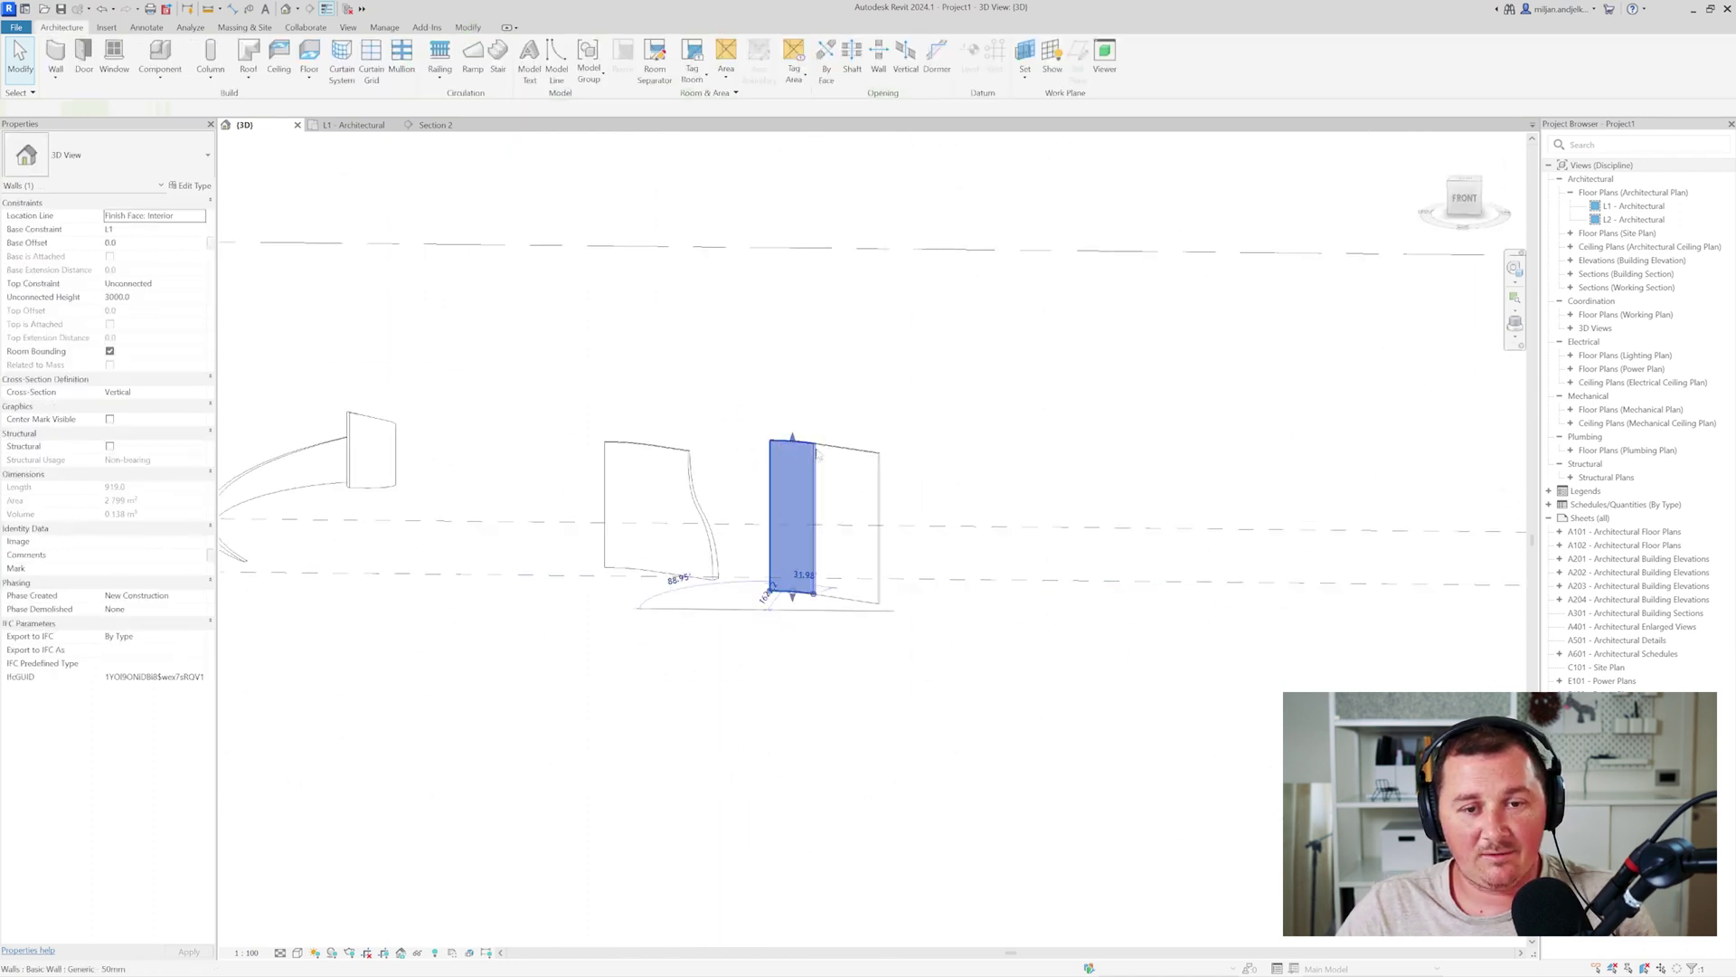
{"action": "left_click", "coordinate": [147, 298]}
{"action": "type", "text": "2500"}
{"action": "key", "text": "Return"}
{"action": "middle_click_drag", "start_coordinate": [673, 488], "coordinate": [620, 533], "text": "shift"}
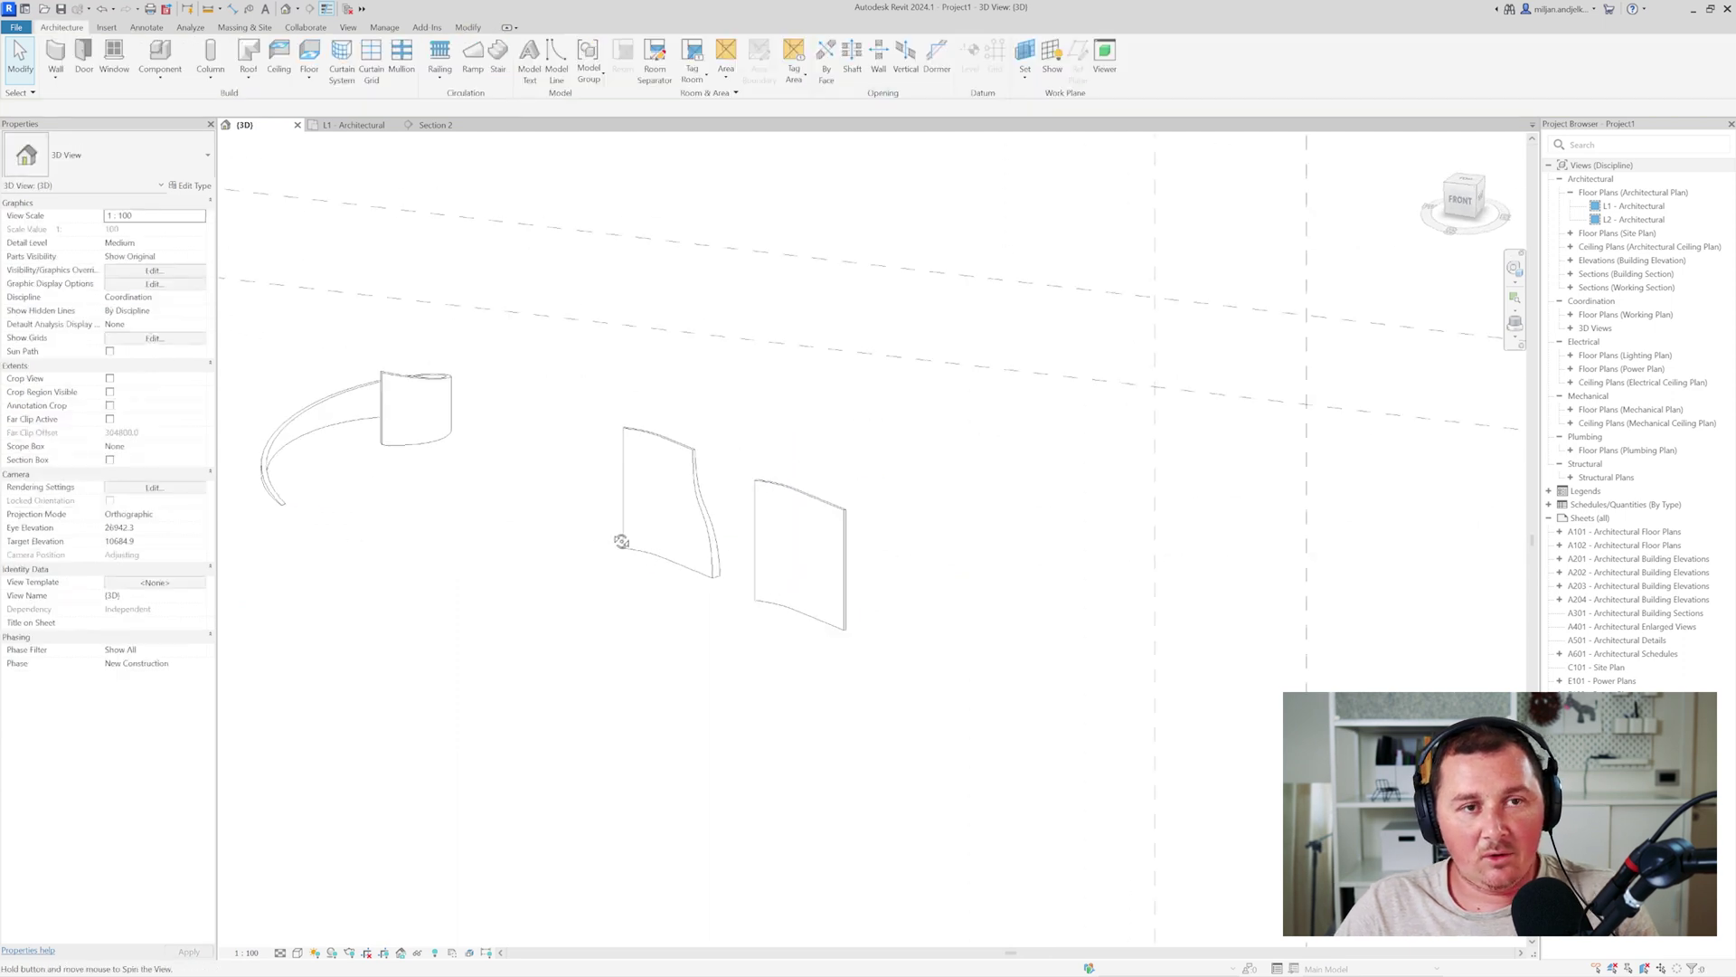
- Open the Section 2 view and edit the profile of the new straight wall
{"action": "left_click", "coordinate": [437, 125]}
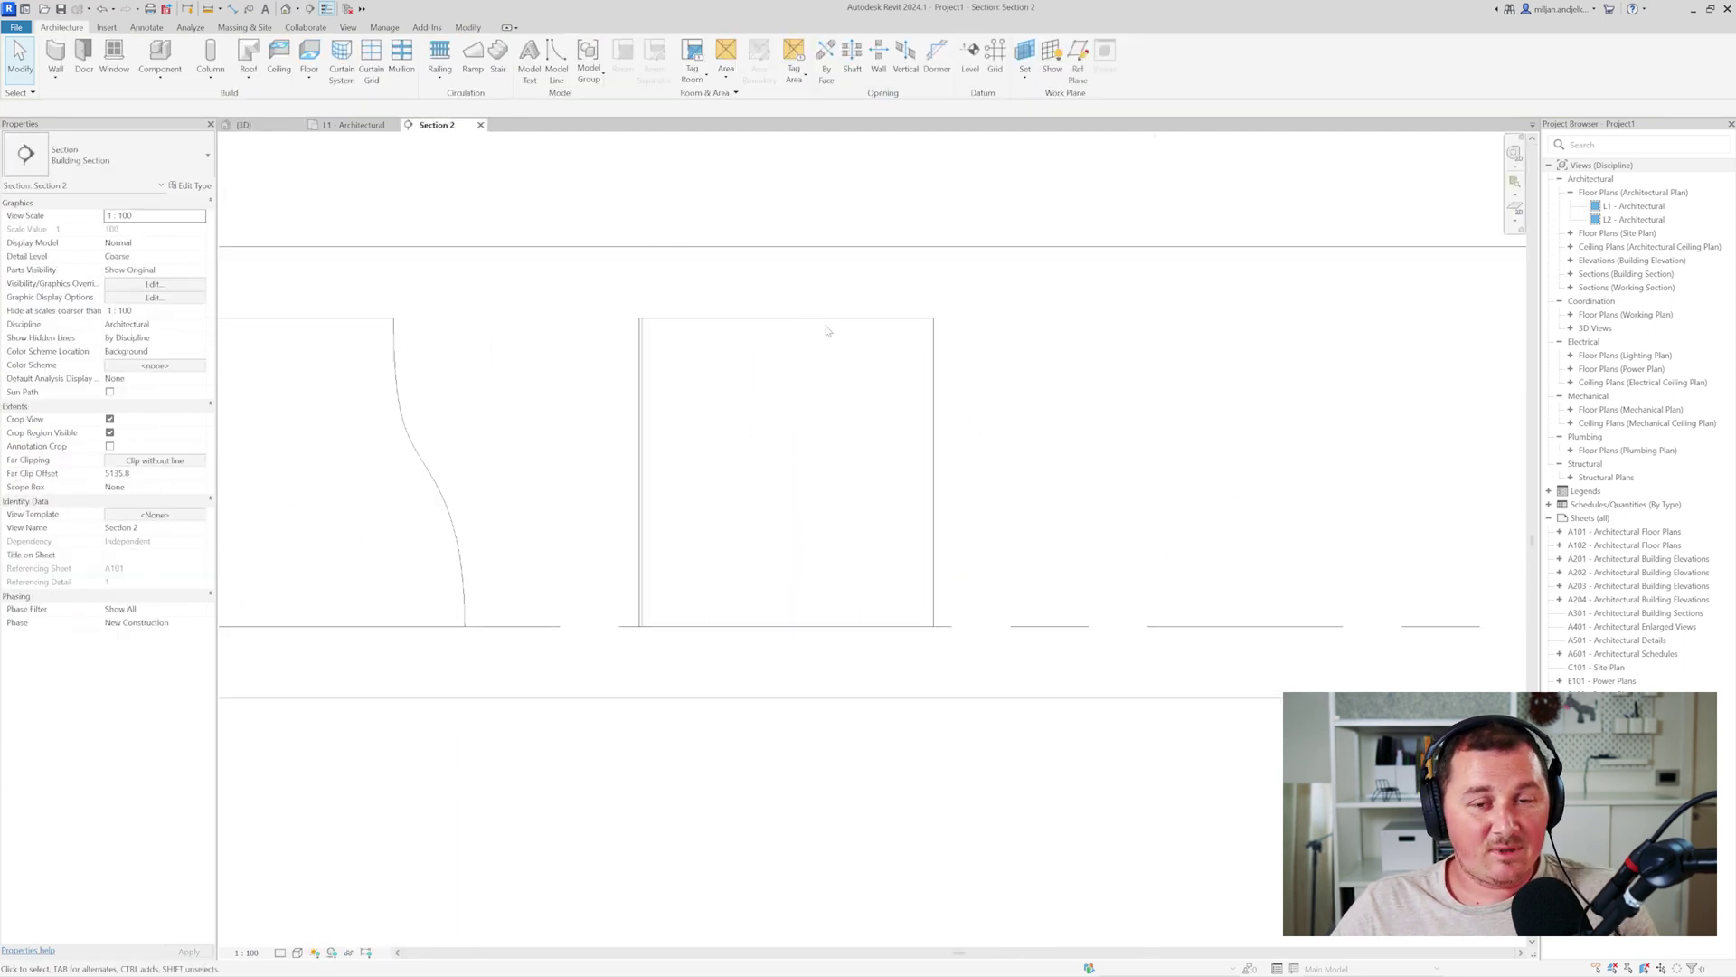
{"action": "left_click", "coordinate": [819, 318]}
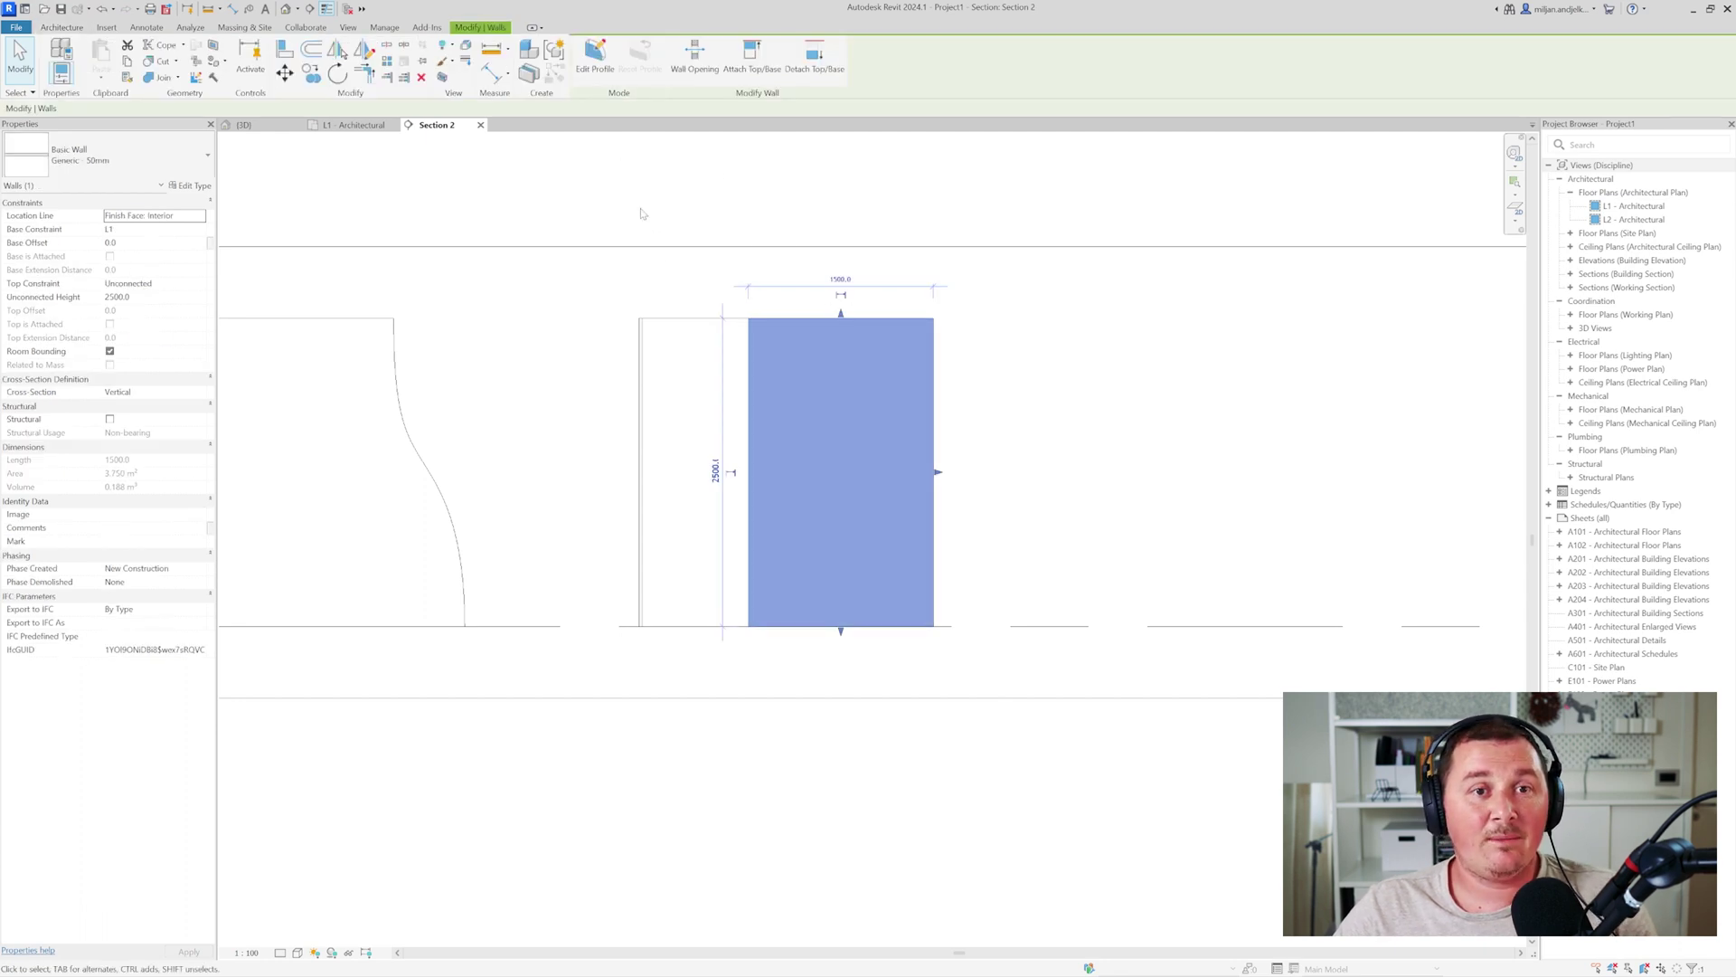
{"action": "left_click", "coordinate": [594, 56]}
- Sketch a spline in the wall profile from the lower outer corner up to the top edge
{"action": "left_click", "coordinate": [671, 61]}
{"action": "scroll", "coordinate": [859, 596], "scroll_direction": "up", "scroll_amount": 3}
{"action": "left_click", "coordinate": [877, 597]}
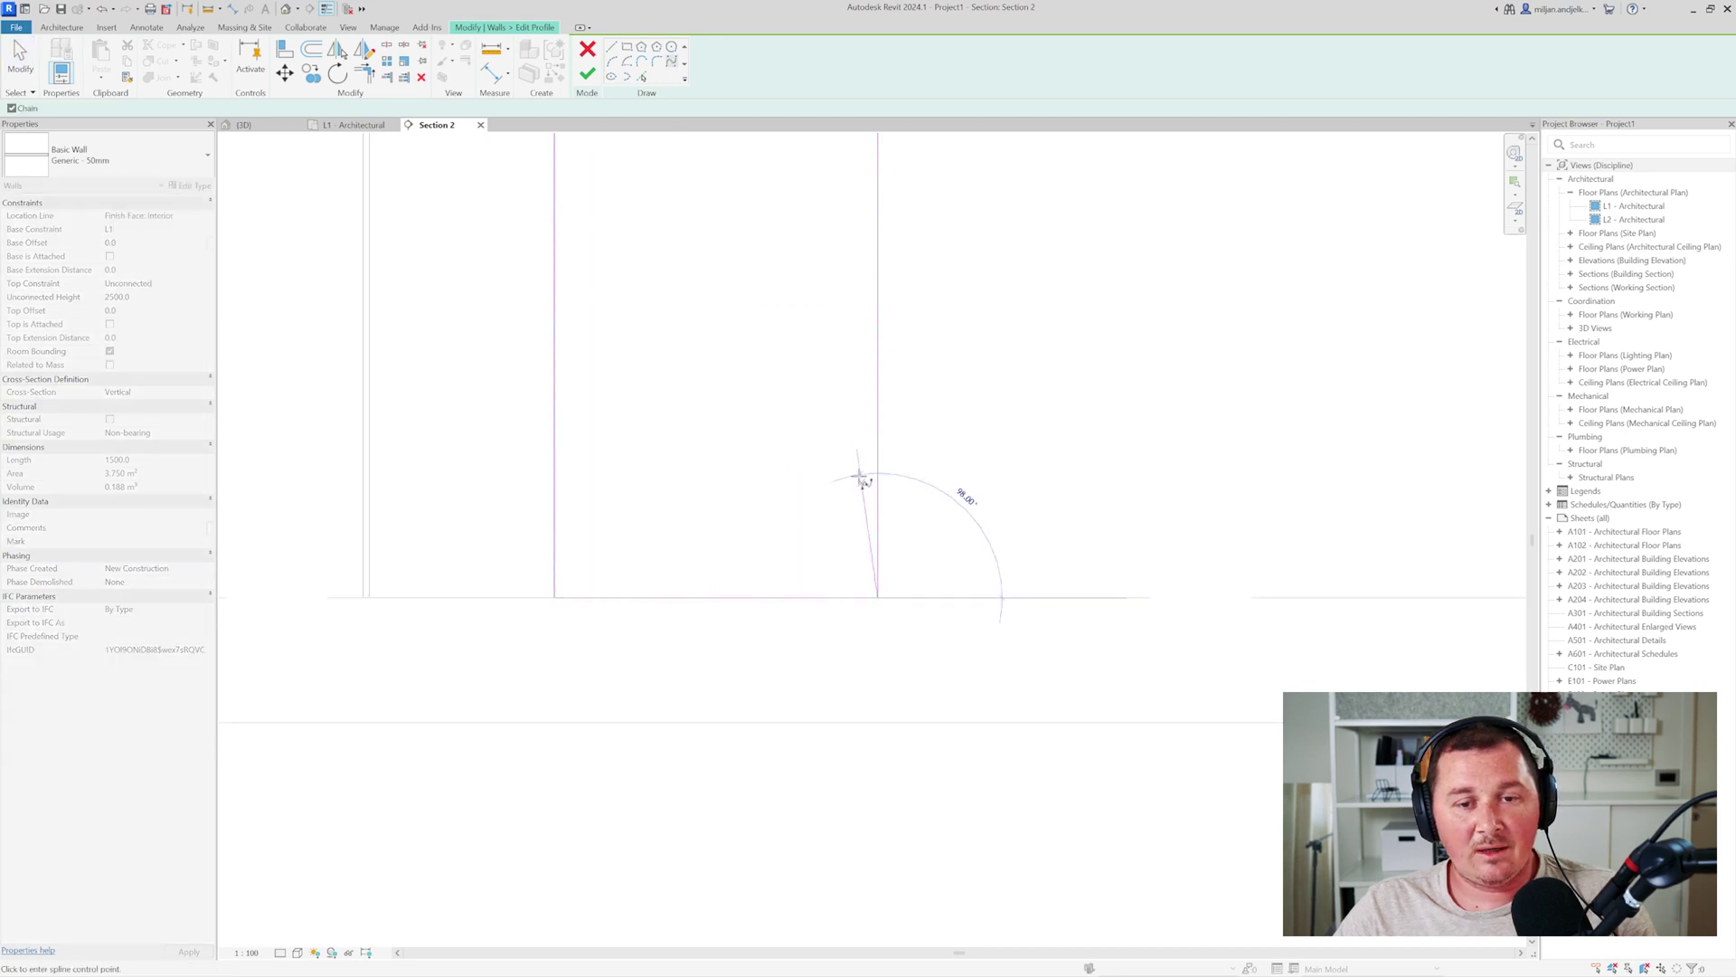
{"action": "left_click", "coordinate": [874, 445]}
{"action": "left_click", "coordinate": [839, 389]}
{"action": "left_click", "coordinate": [791, 269]}
{"action": "middle_click_drag", "start_coordinate": [789, 251], "coordinate": [794, 391]}
{"action": "left_click", "coordinate": [770, 198]}
{"action": "key", "text": "Escape"}
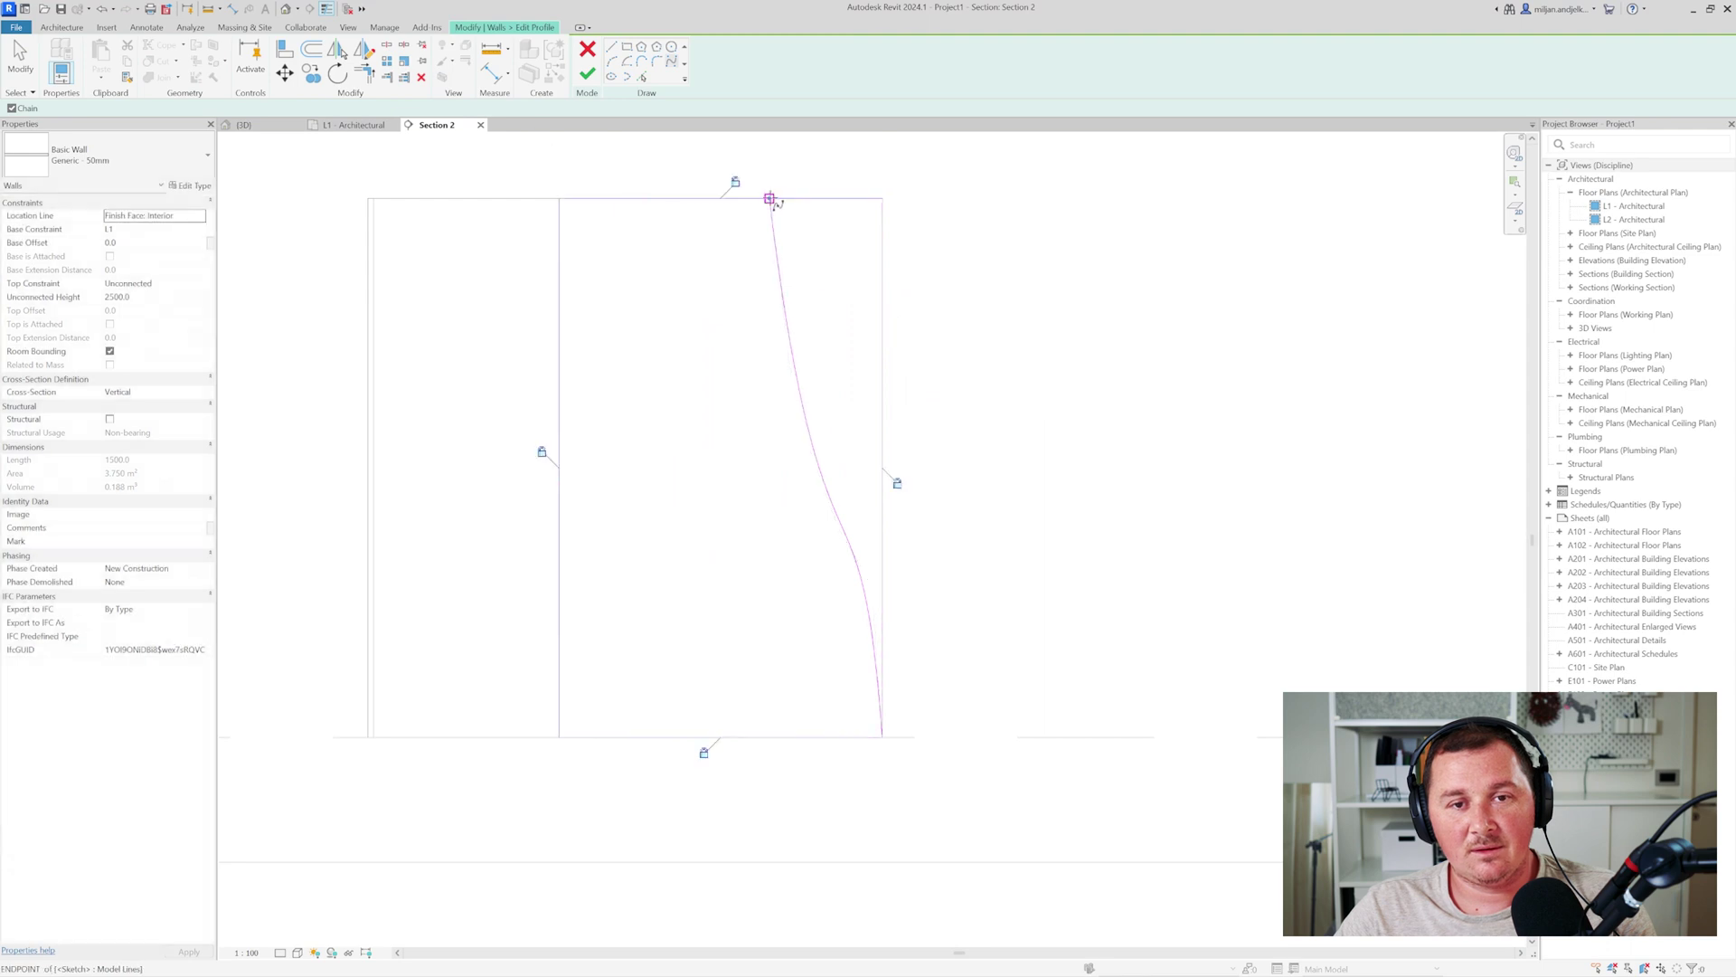
{"action": "left_click", "coordinate": [20, 57]}
- Copy the in-place wall's curved edge into the profile sketch by picking it, and delete the hand-drawn spline
{"action": "scroll", "coordinate": [785, 469], "scroll_direction": "down", "scroll_amount": 3}
{"action": "scroll", "coordinate": [676, 493], "scroll_direction": "up", "scroll_amount": 1}
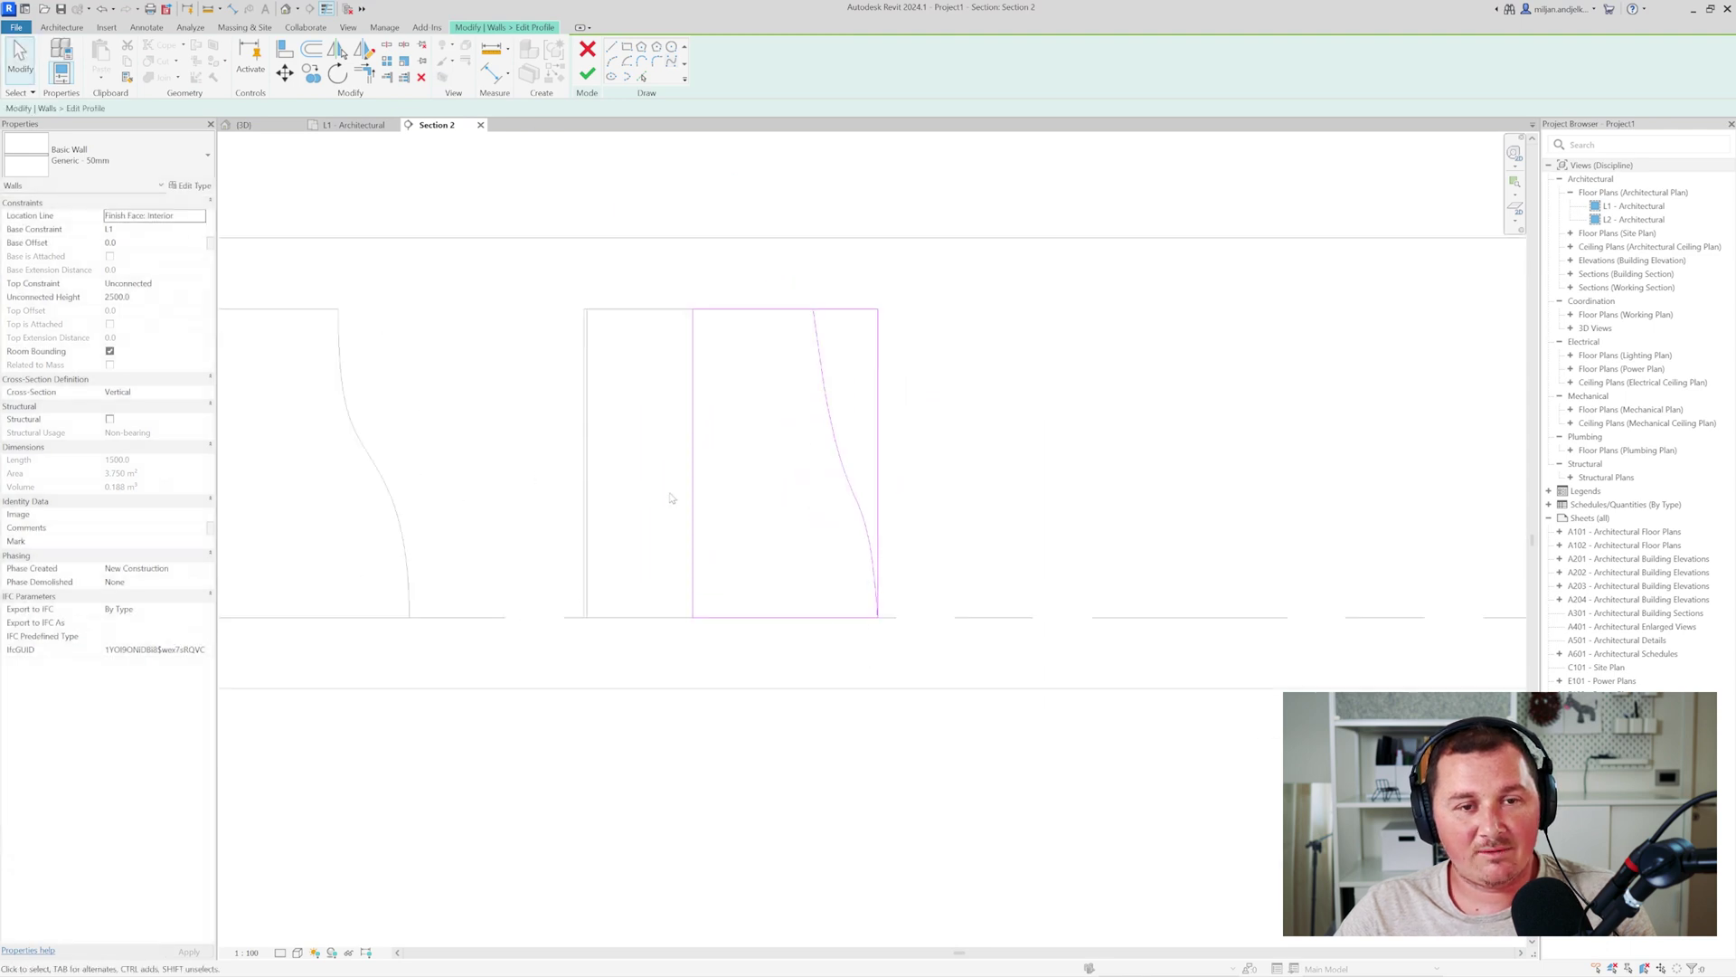
{"action": "left_click", "coordinate": [642, 79]}
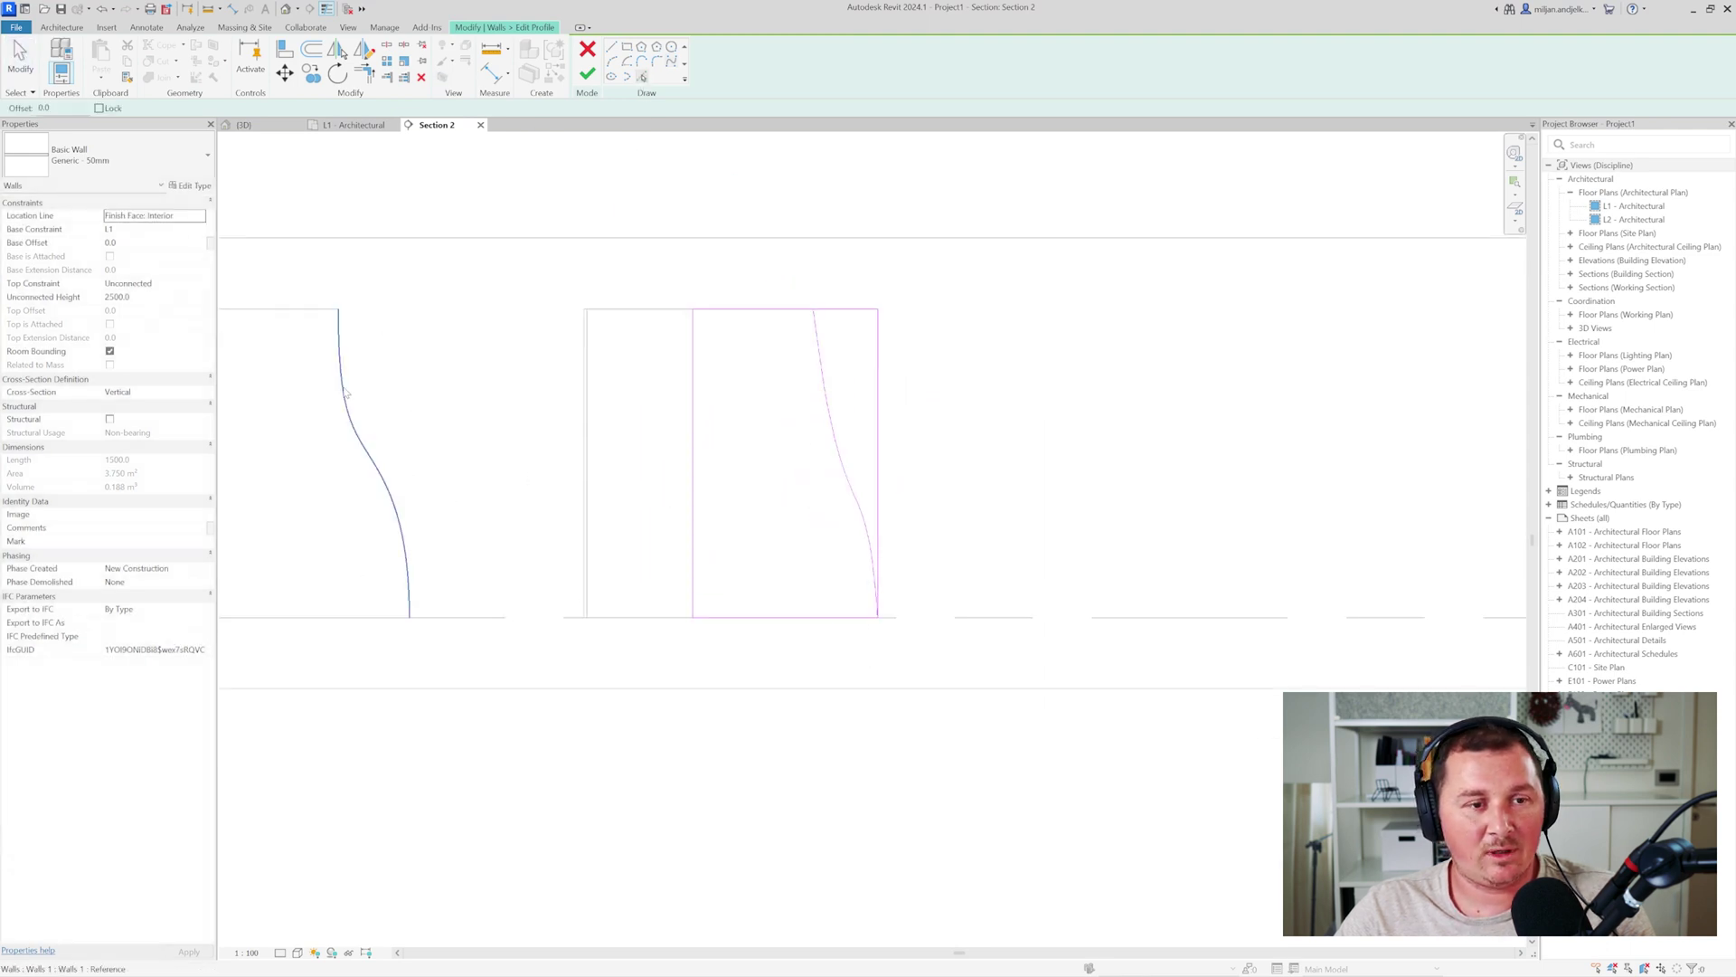
{"action": "left_click", "coordinate": [19, 69]}
{"action": "left_click", "coordinate": [842, 468]}
{"action": "key", "text": "Delete"}
- Move the copied curve so its lower end sits on the lower outer corner of the wall's profile sketch
{"action": "left_click", "coordinate": [387, 502]}
{"action": "key", "text": "m"}
{"action": "key", "text": "v"}
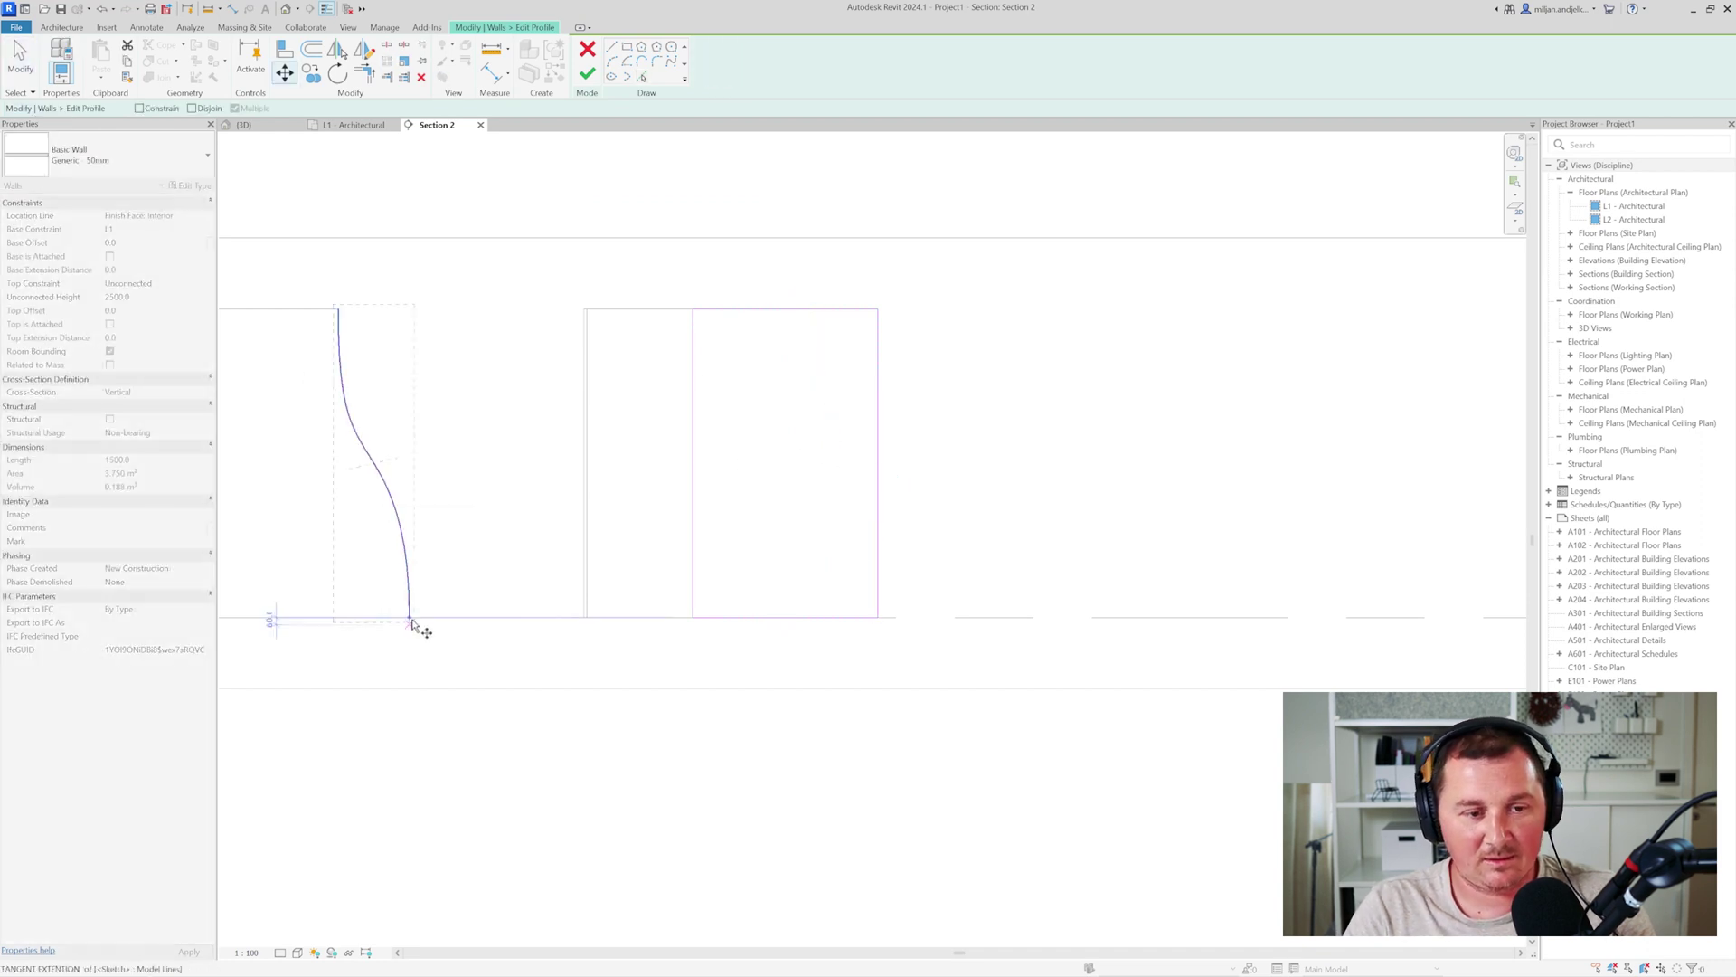
{"action": "left_click", "coordinate": [409, 617]}
{"action": "left_click", "coordinate": [876, 618]}
{"action": "scroll", "coordinate": [1049, 432], "scroll_direction": "up", "scroll_amount": 1}
{"action": "scroll", "coordinate": [771, 328], "scroll_direction": "up", "scroll_amount": 1}
- Shorten the profile's top edge to meet the curve, delete the straight outer edge, and finish the wall profile
{"action": "key", "text": "t"}
{"action": "key", "text": "r"}
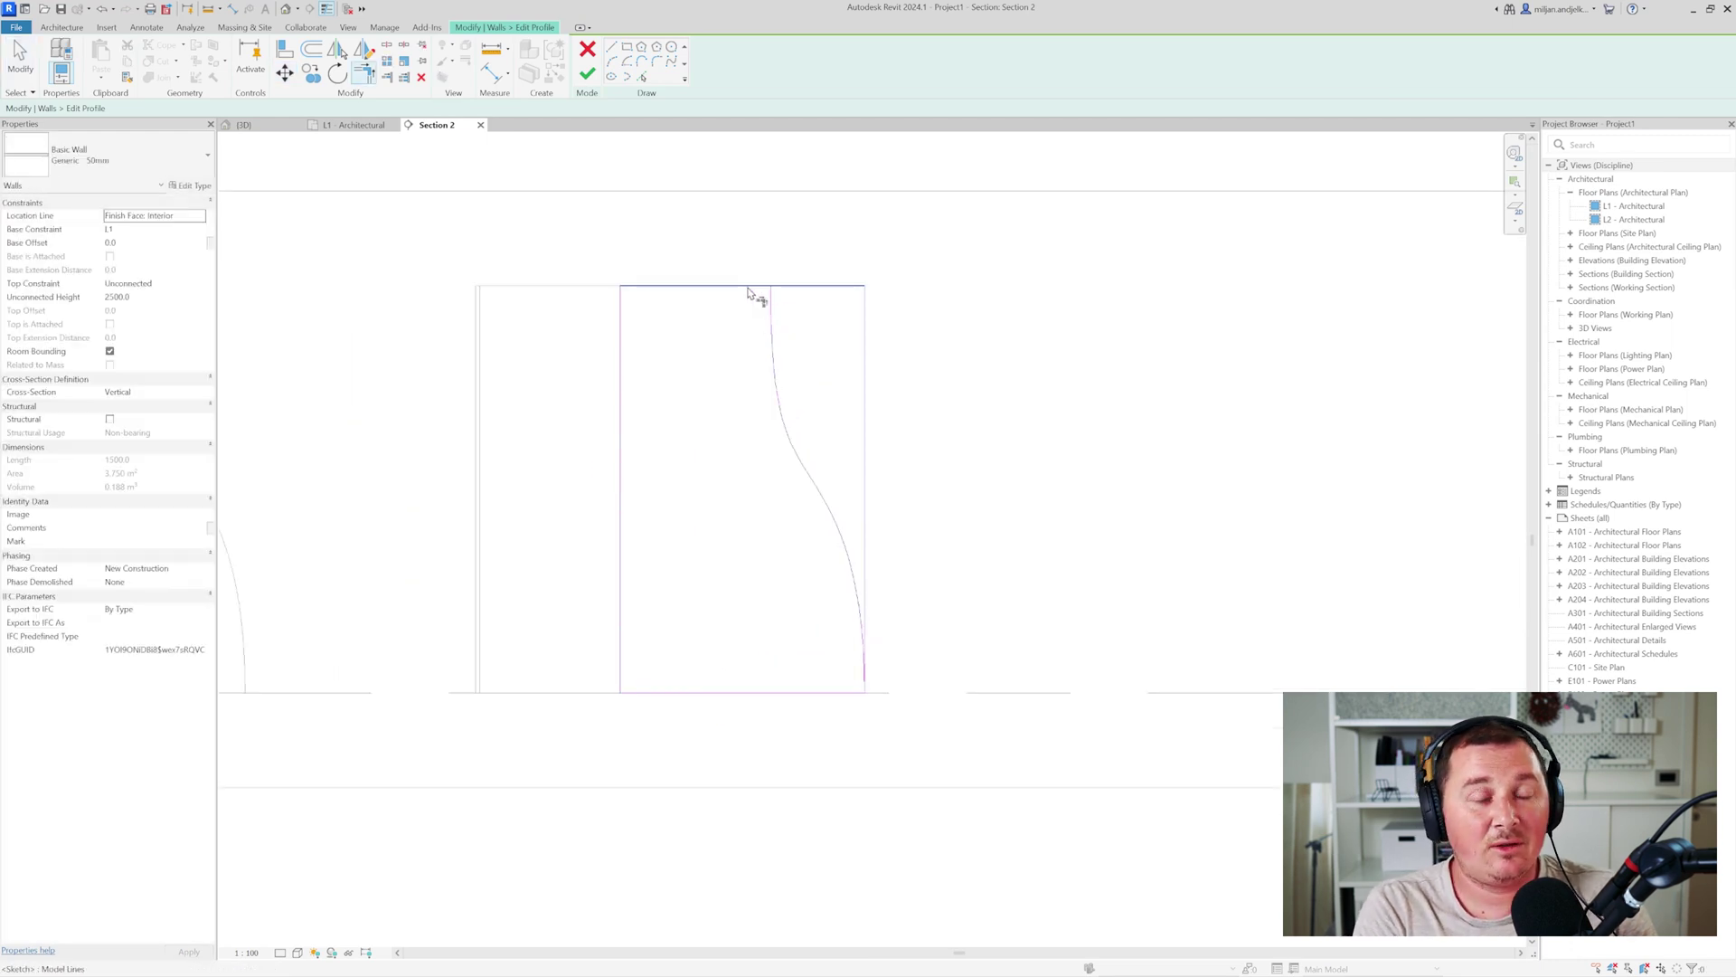
{"action": "key", "text": "Escape"}
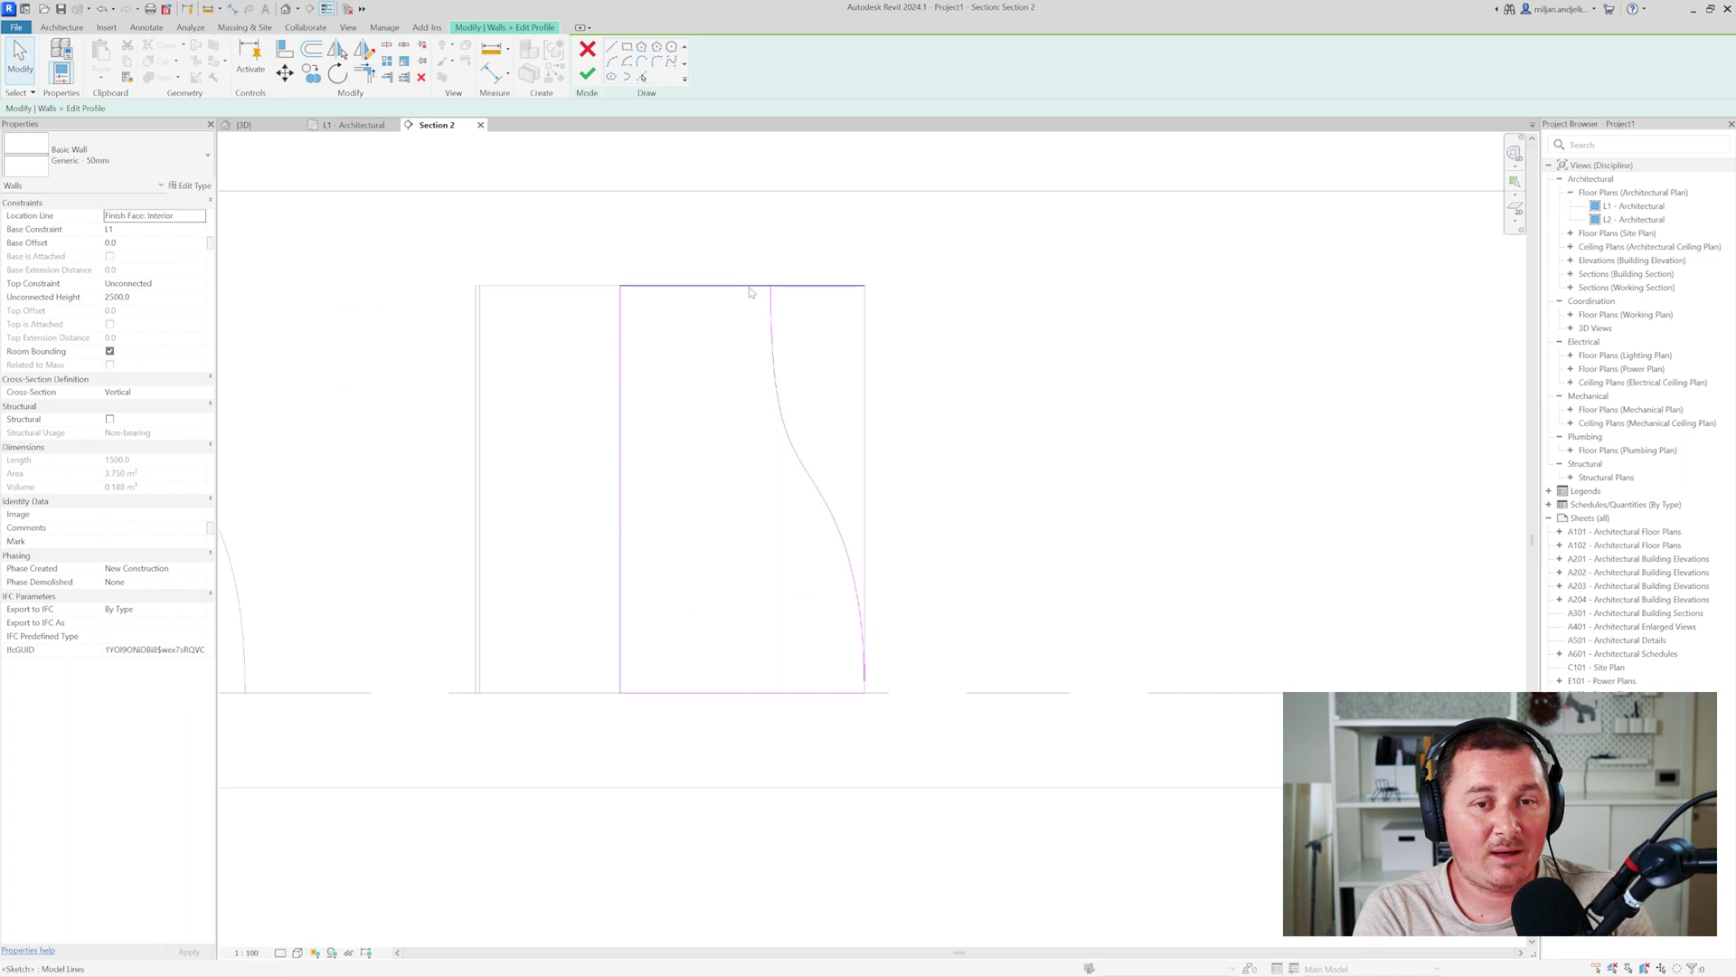
{"action": "left_click", "coordinate": [758, 286]}
{"action": "mouse_move", "coordinate": [786, 285]}
{"action": "left_mouse_down"}
{"action": "mouse_move", "coordinate": [771, 285]}
{"action": "mouse_move", "coordinate": [864, 285]}
{"action": "mouse_move", "coordinate": [770, 285]}
{"action": "left_mouse_up"}
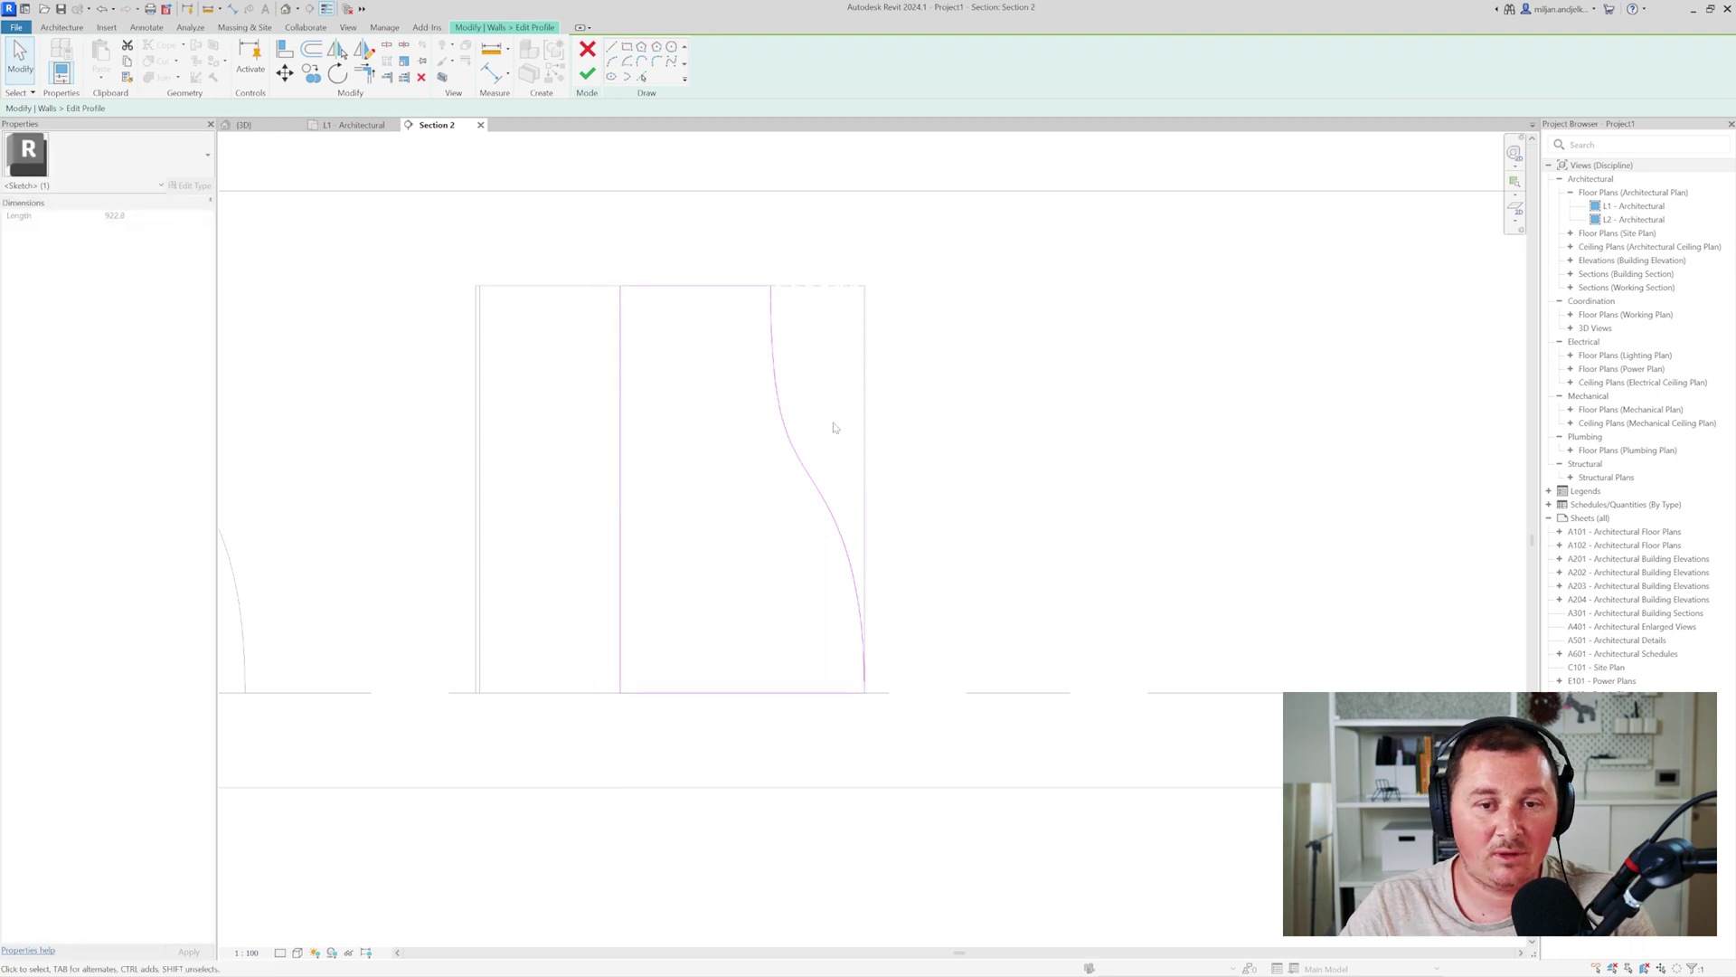
{"action": "left_click", "coordinate": [865, 441]}
{"action": "key", "text": "Delete"}
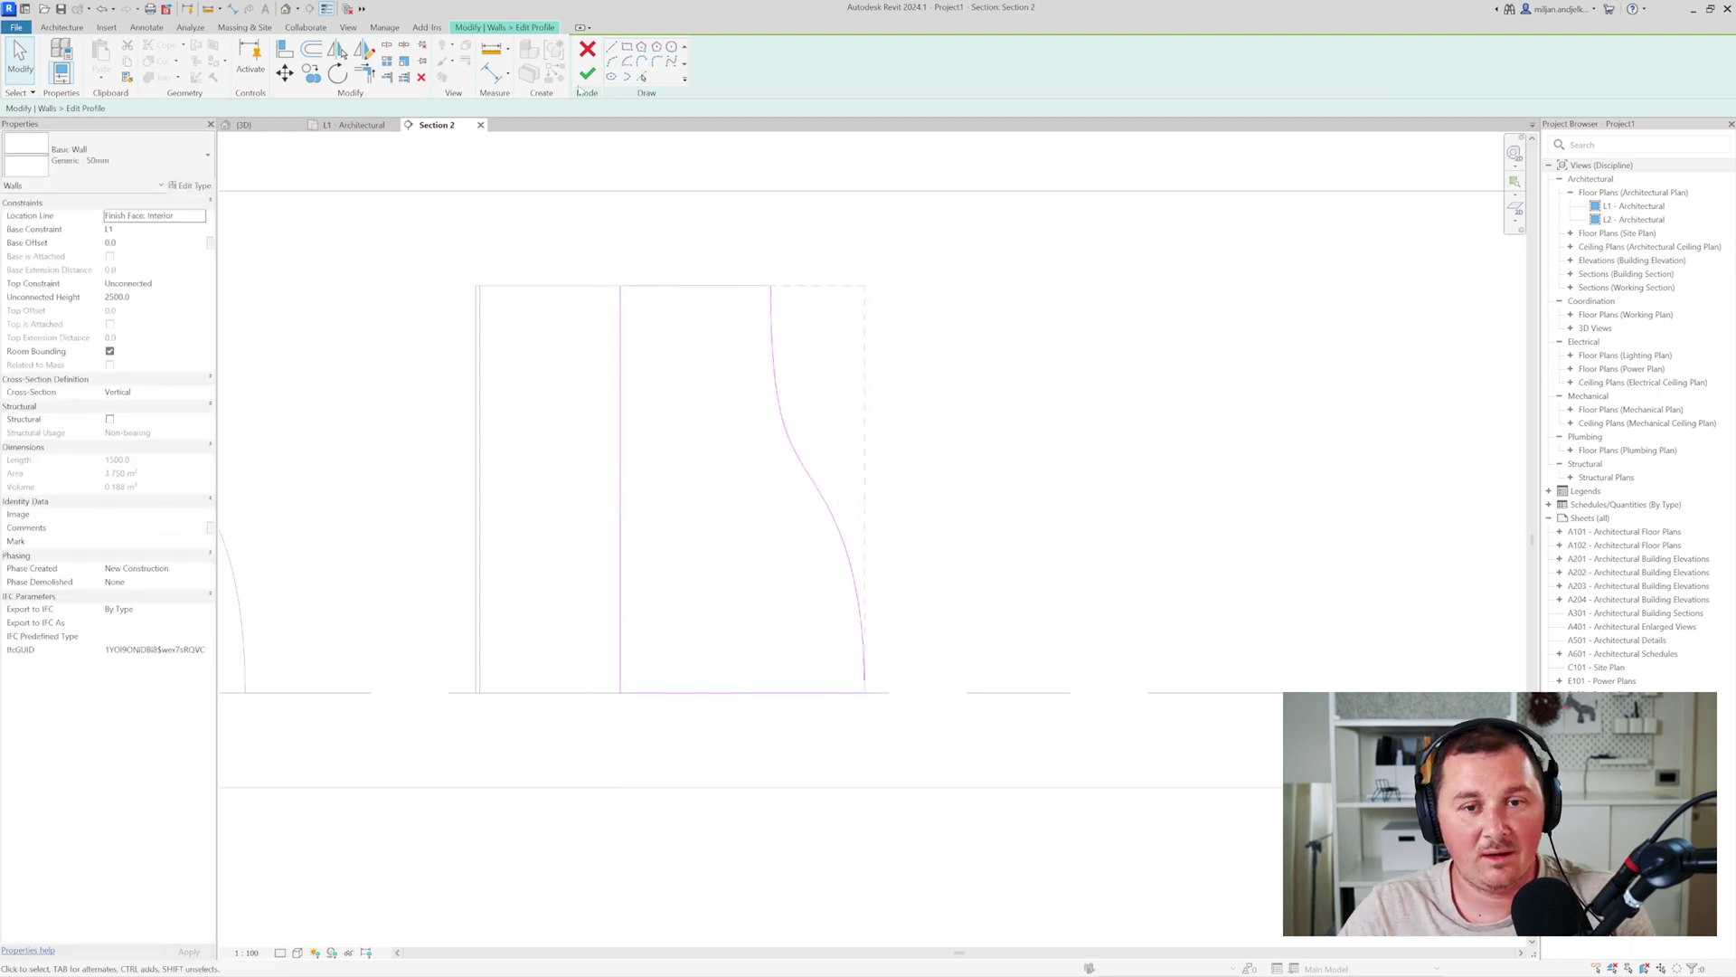
{"action": "left_click", "coordinate": [587, 73]}
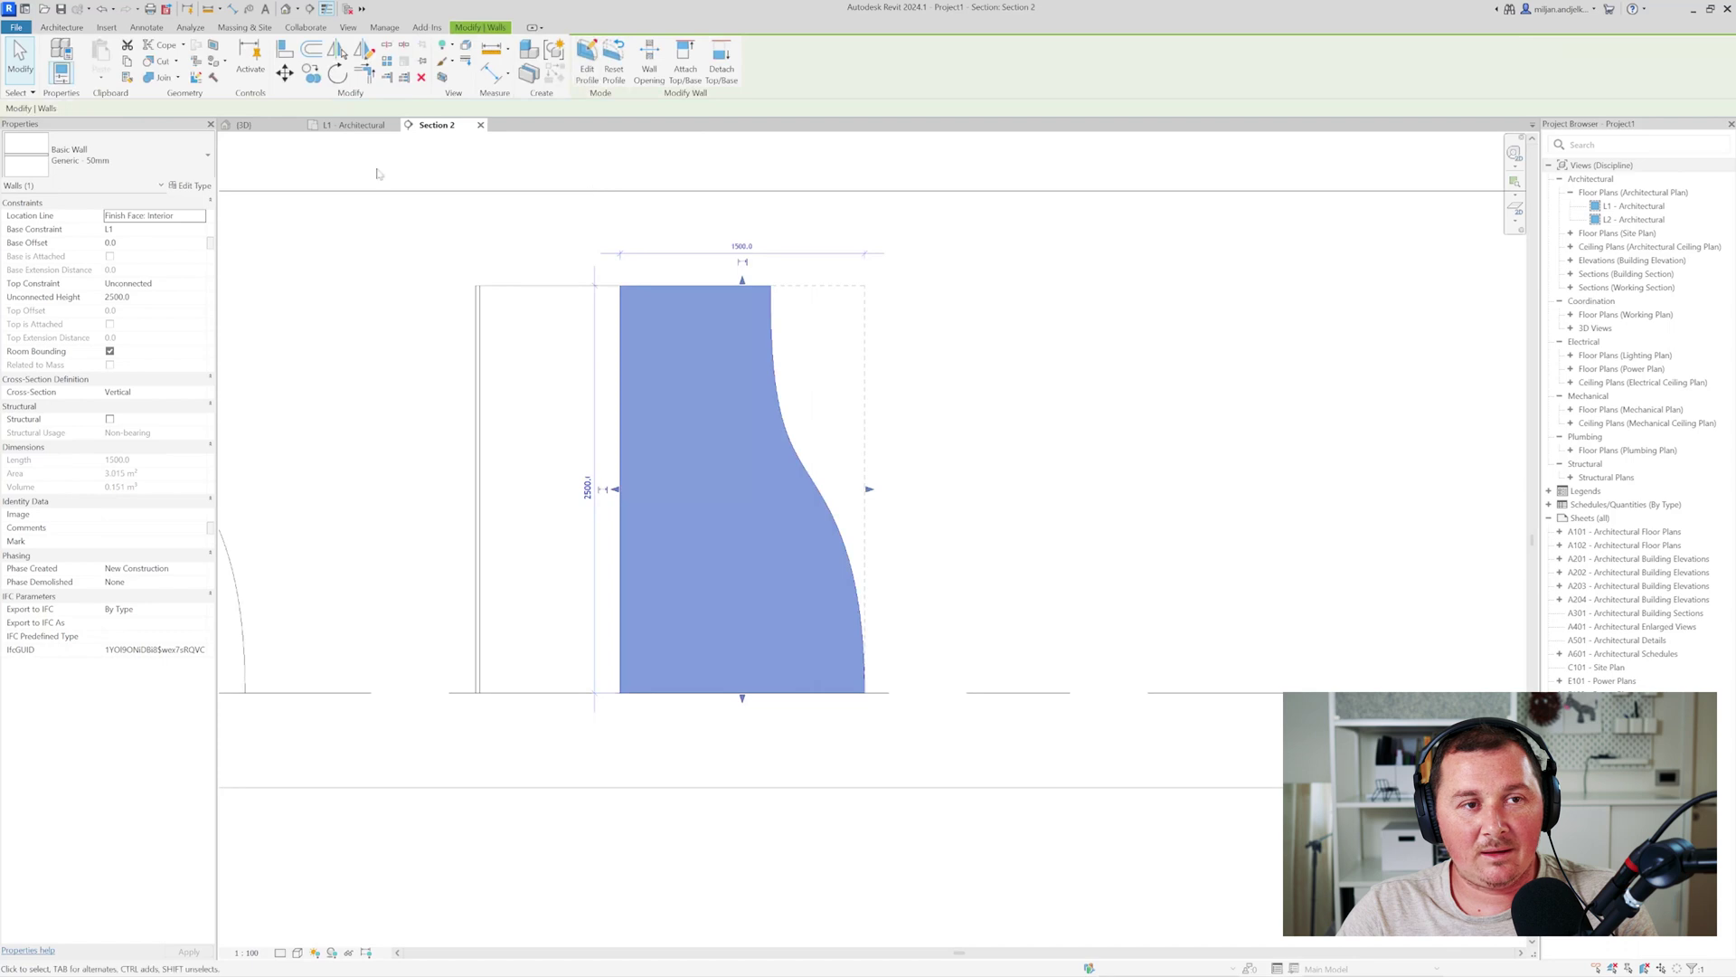
- Examine the curved-profile wall in the 3D view and compare it with the reference photo of the partition
{"action": "left_click", "coordinate": [243, 124]}
{"action": "left_click", "coordinate": [583, 439]}
{"action": "scroll", "coordinate": [723, 603], "scroll_direction": "up", "scroll_amount": 5}
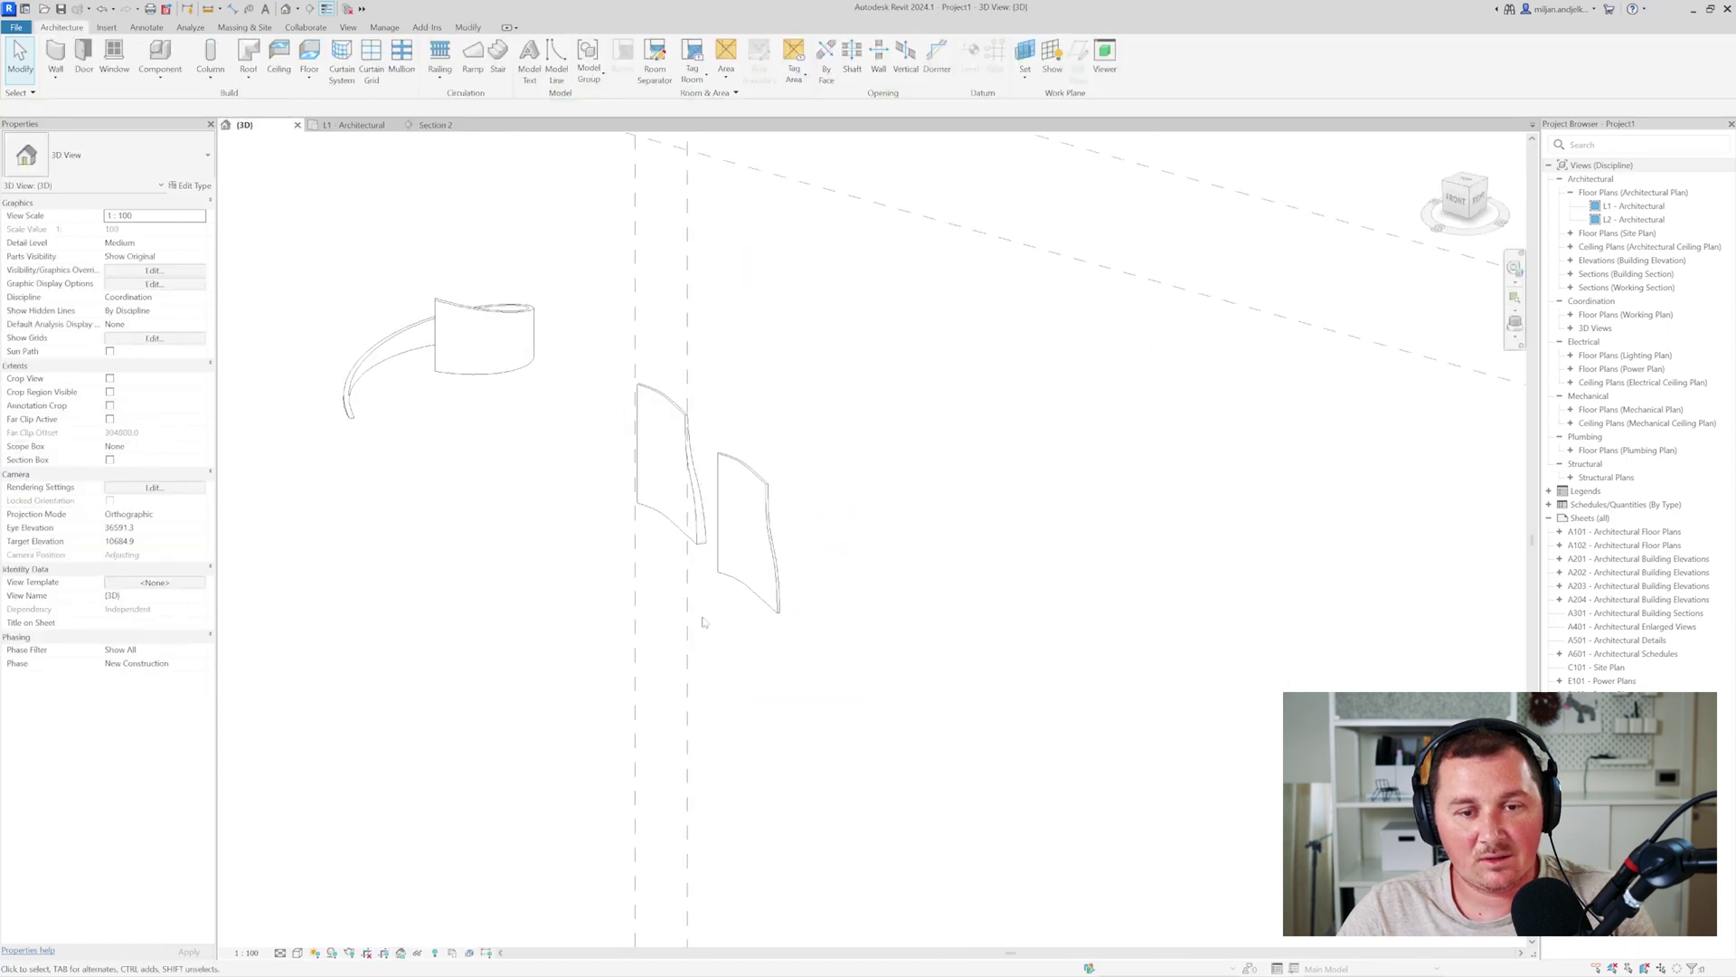
{"action": "middle_click_drag", "start_coordinate": [743, 599], "coordinate": [712, 731]}
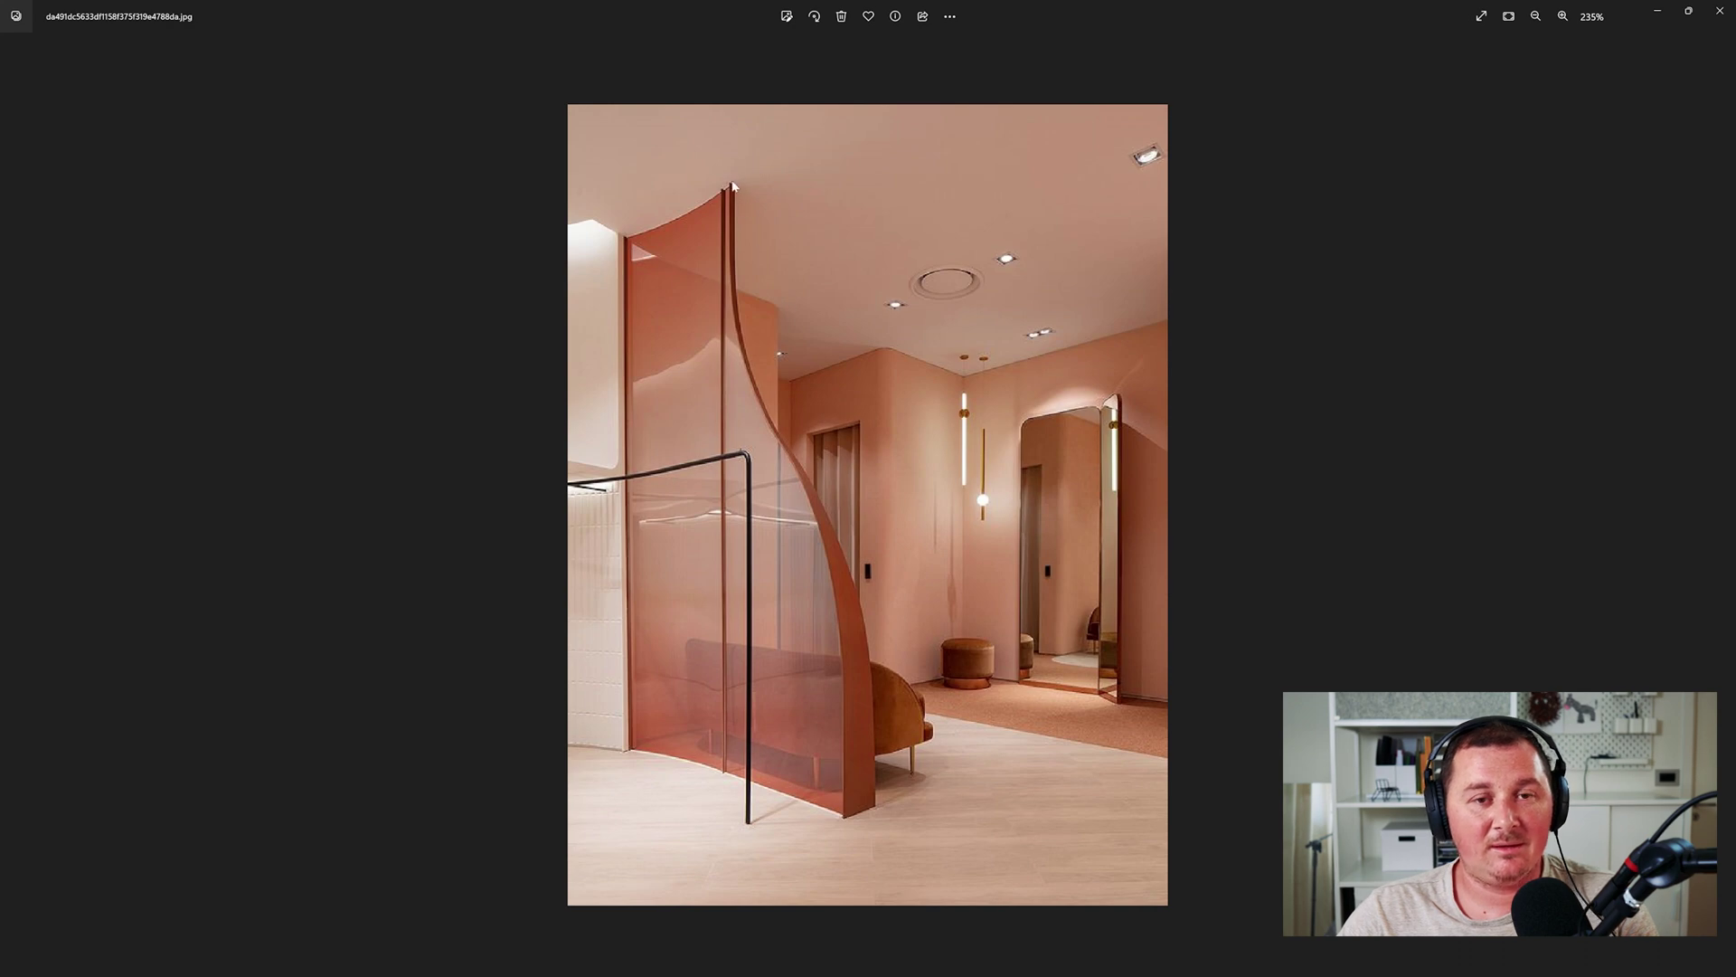
{"action": "left_click", "coordinate": [1658, 15]}
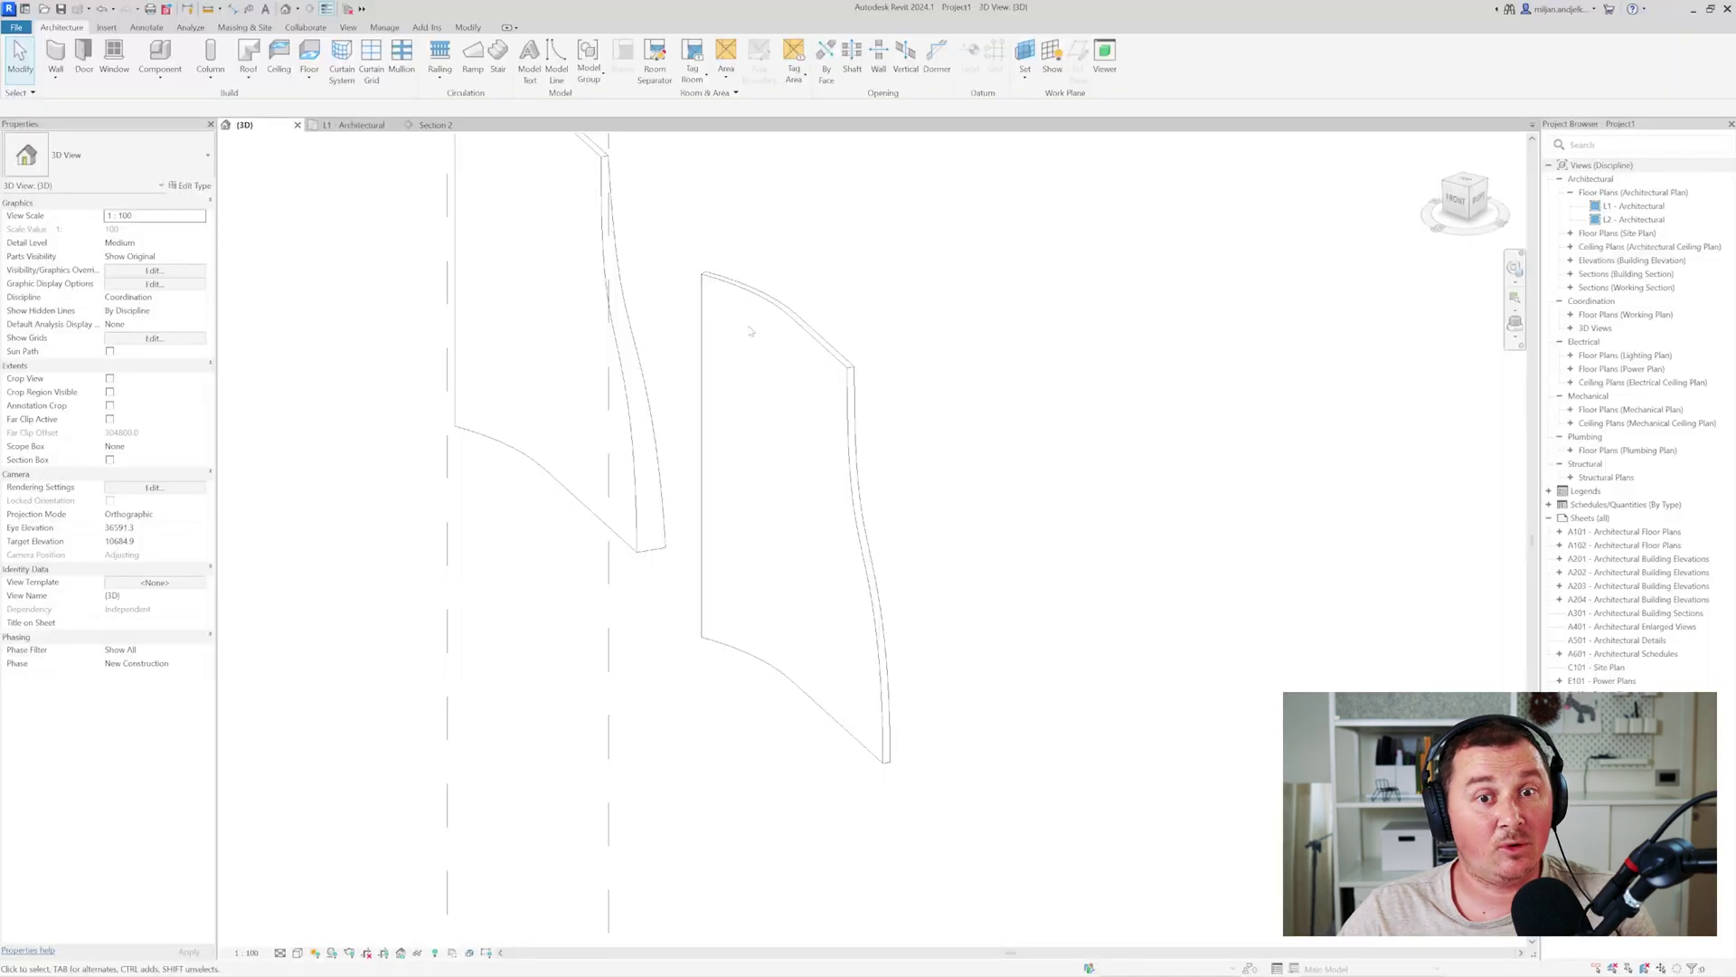
{"action": "middle_click_drag", "start_coordinate": [842, 582], "coordinate": [819, 538], "text": "shift"}
- Start a new in-place component in the Generic Models category and accept its name
{"action": "left_click", "coordinate": [155, 78]}
{"action": "left_click", "coordinate": [181, 132]}
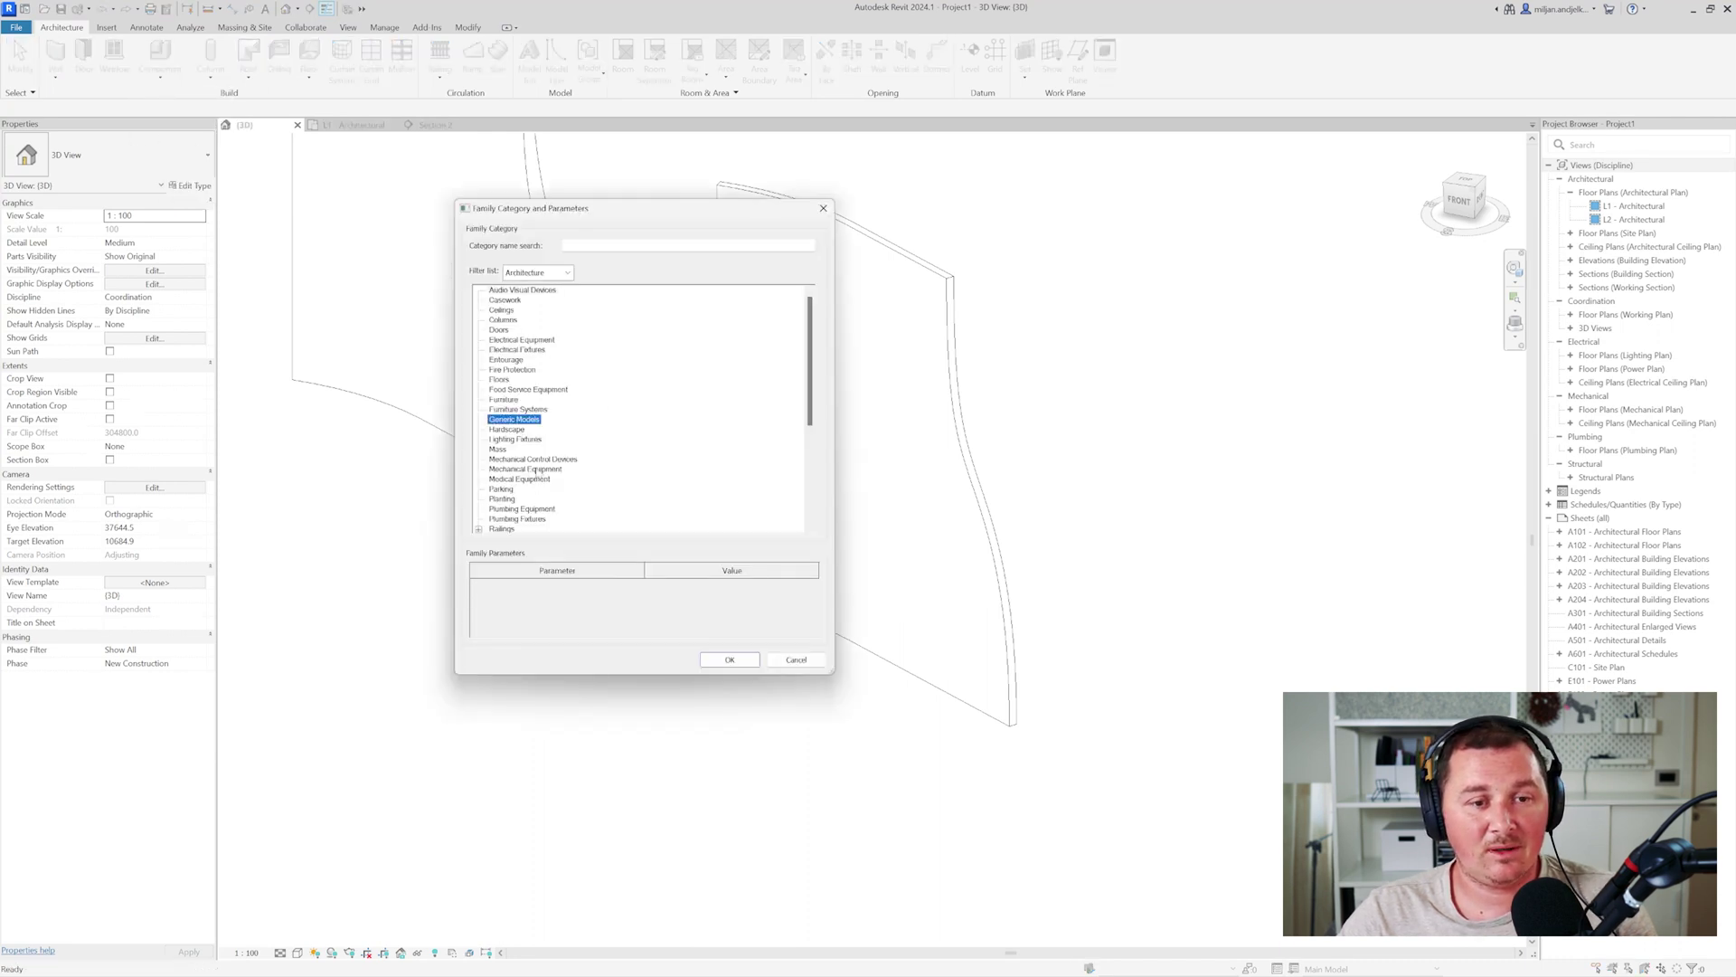
{"action": "left_click", "coordinate": [717, 663]}
{"action": "left_click", "coordinate": [860, 517]}
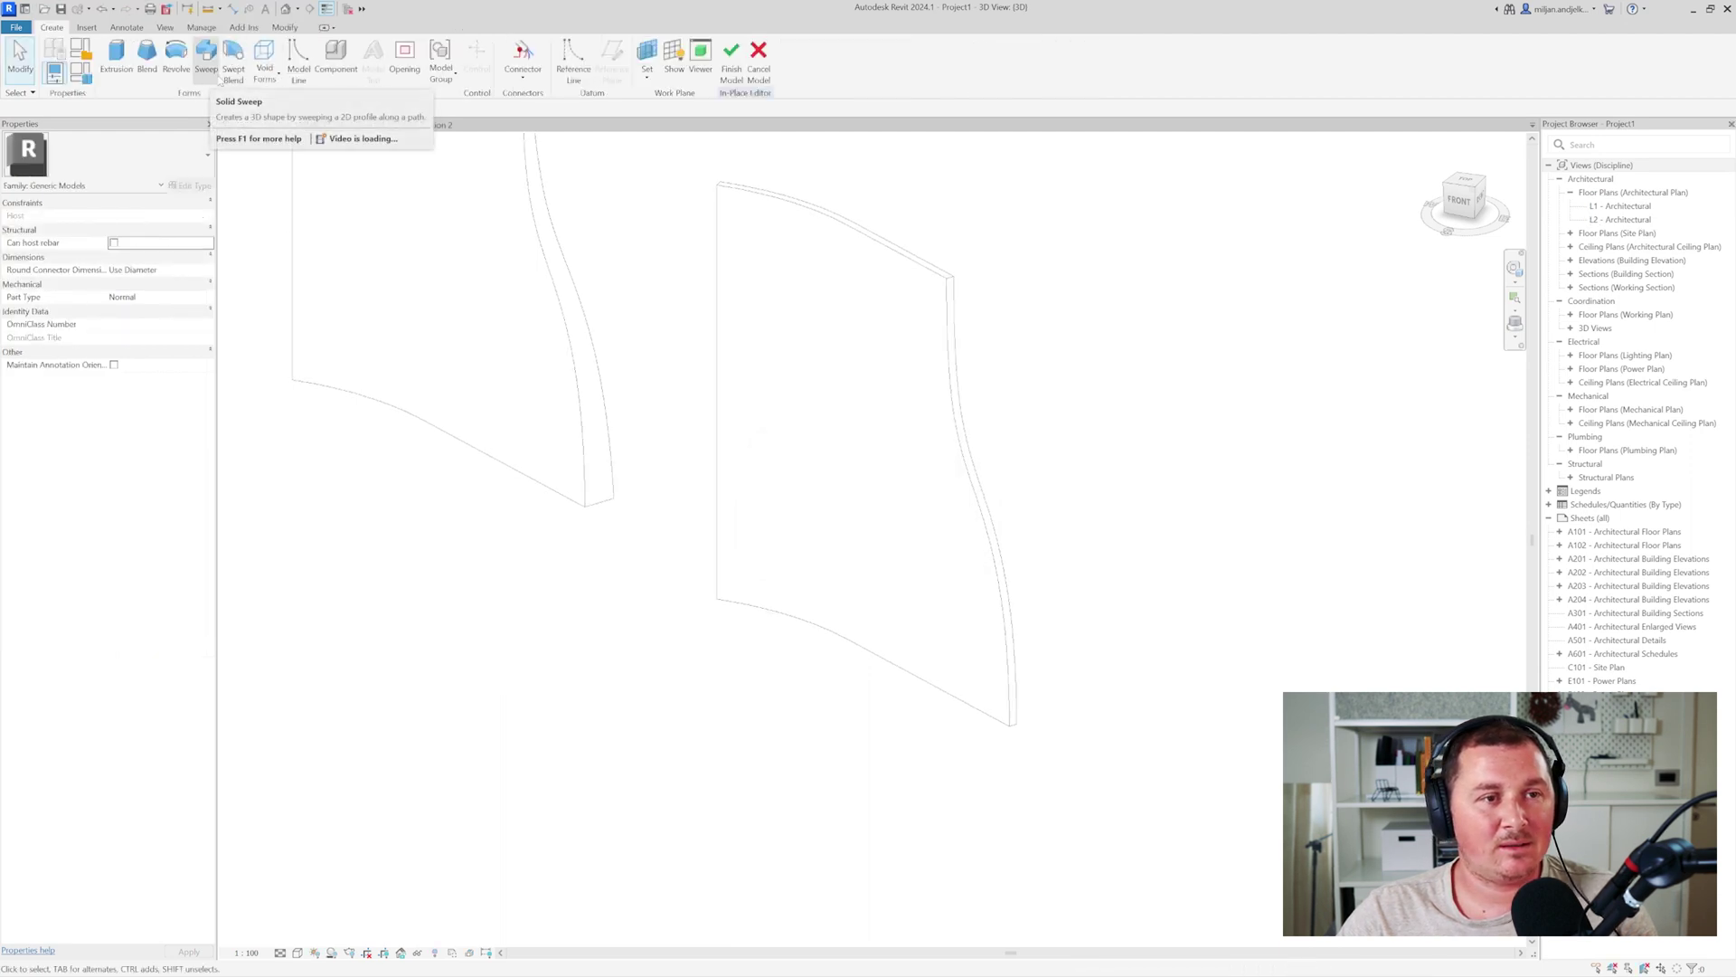
- Start a Swept Blend with a sketched path and set the work plane to Reference Plane : 01
{"action": "left_click", "coordinate": [233, 60]}
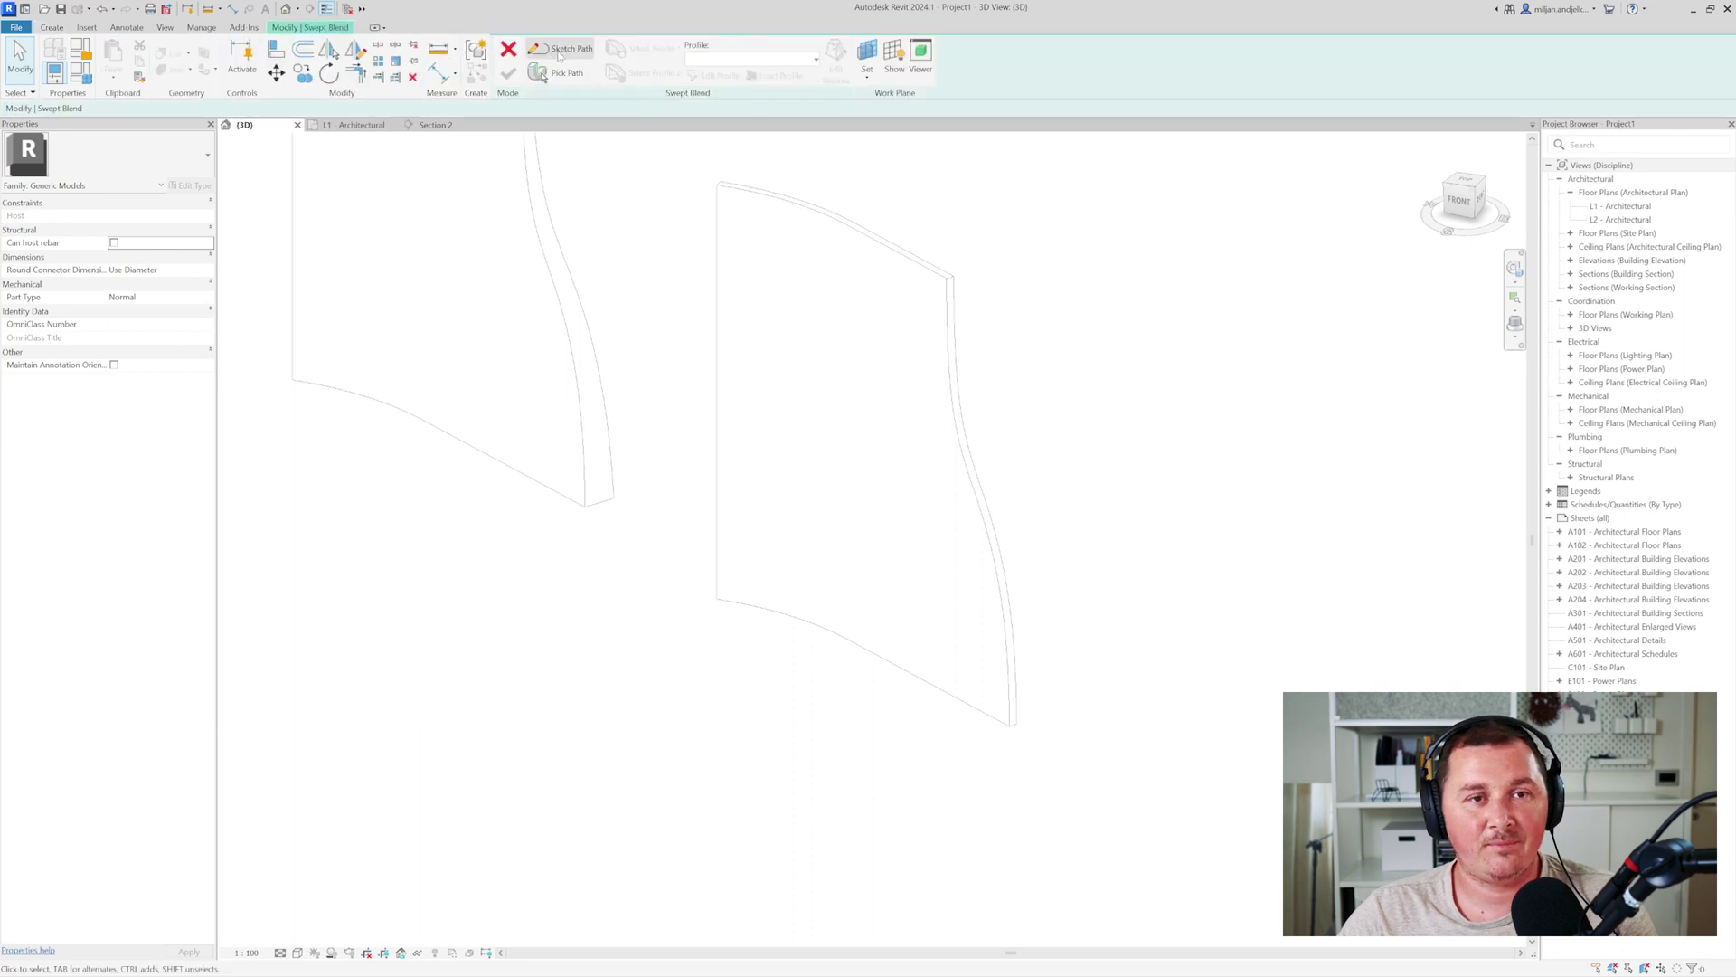
{"action": "left_click", "coordinate": [560, 53]}
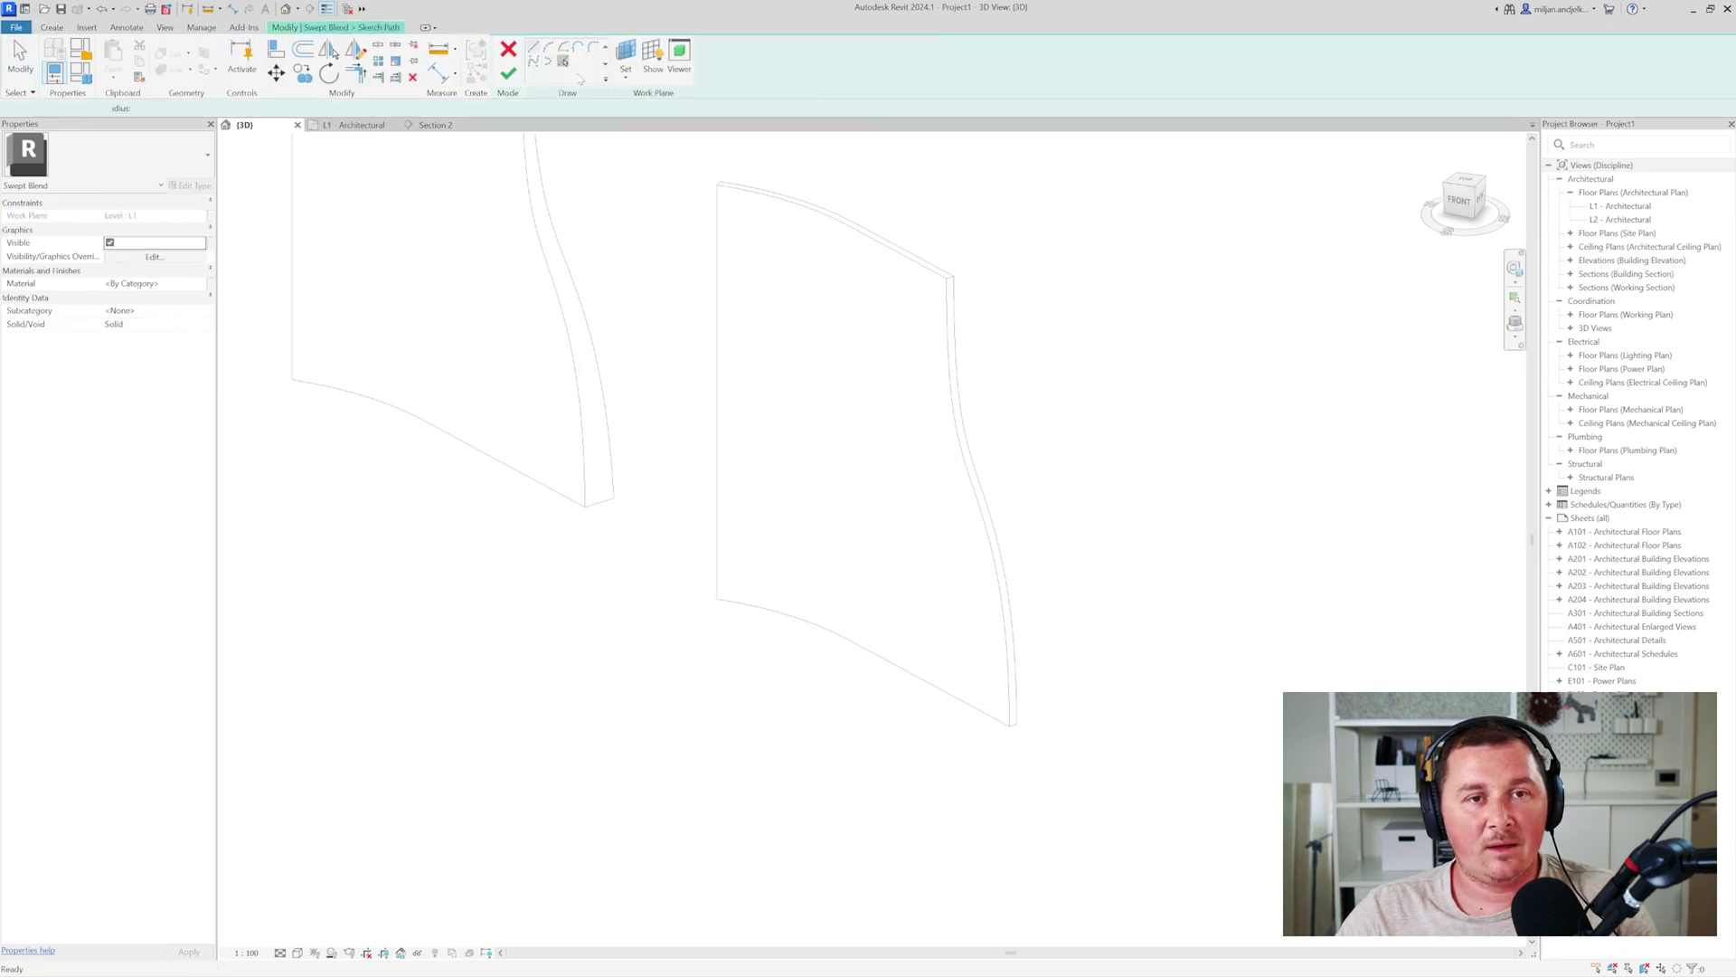
{"action": "left_click", "coordinate": [633, 79]}
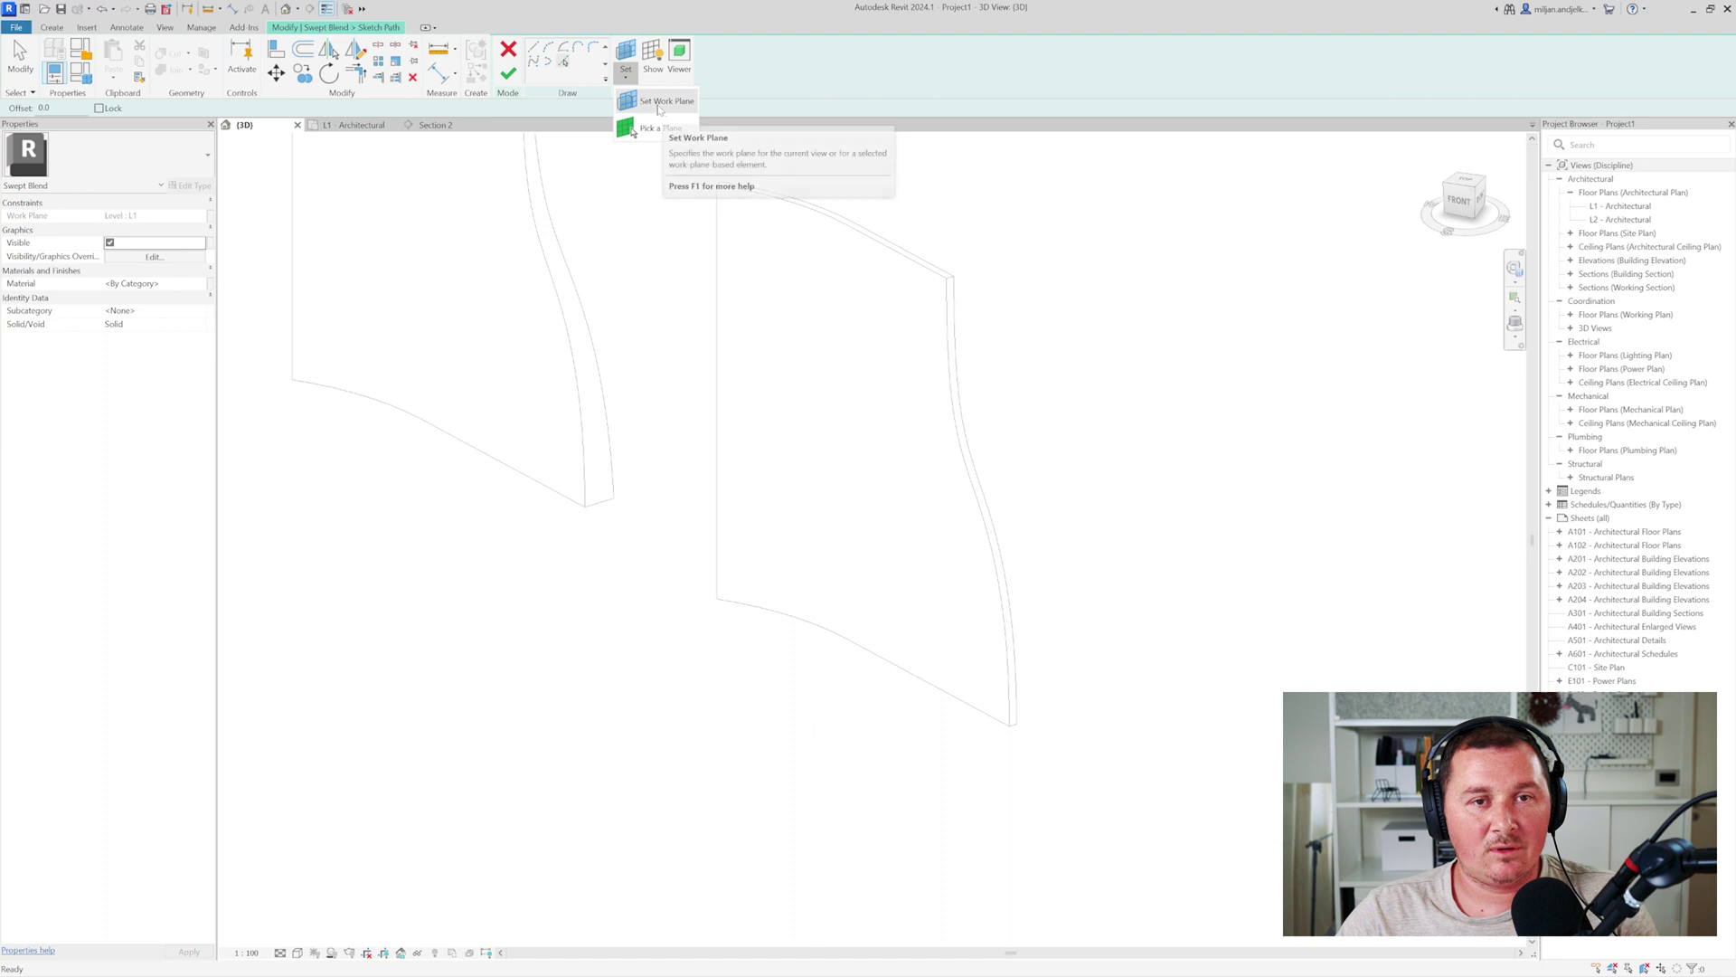
{"action": "left_click", "coordinate": [657, 105]}
{"action": "left_click", "coordinate": [691, 391]}
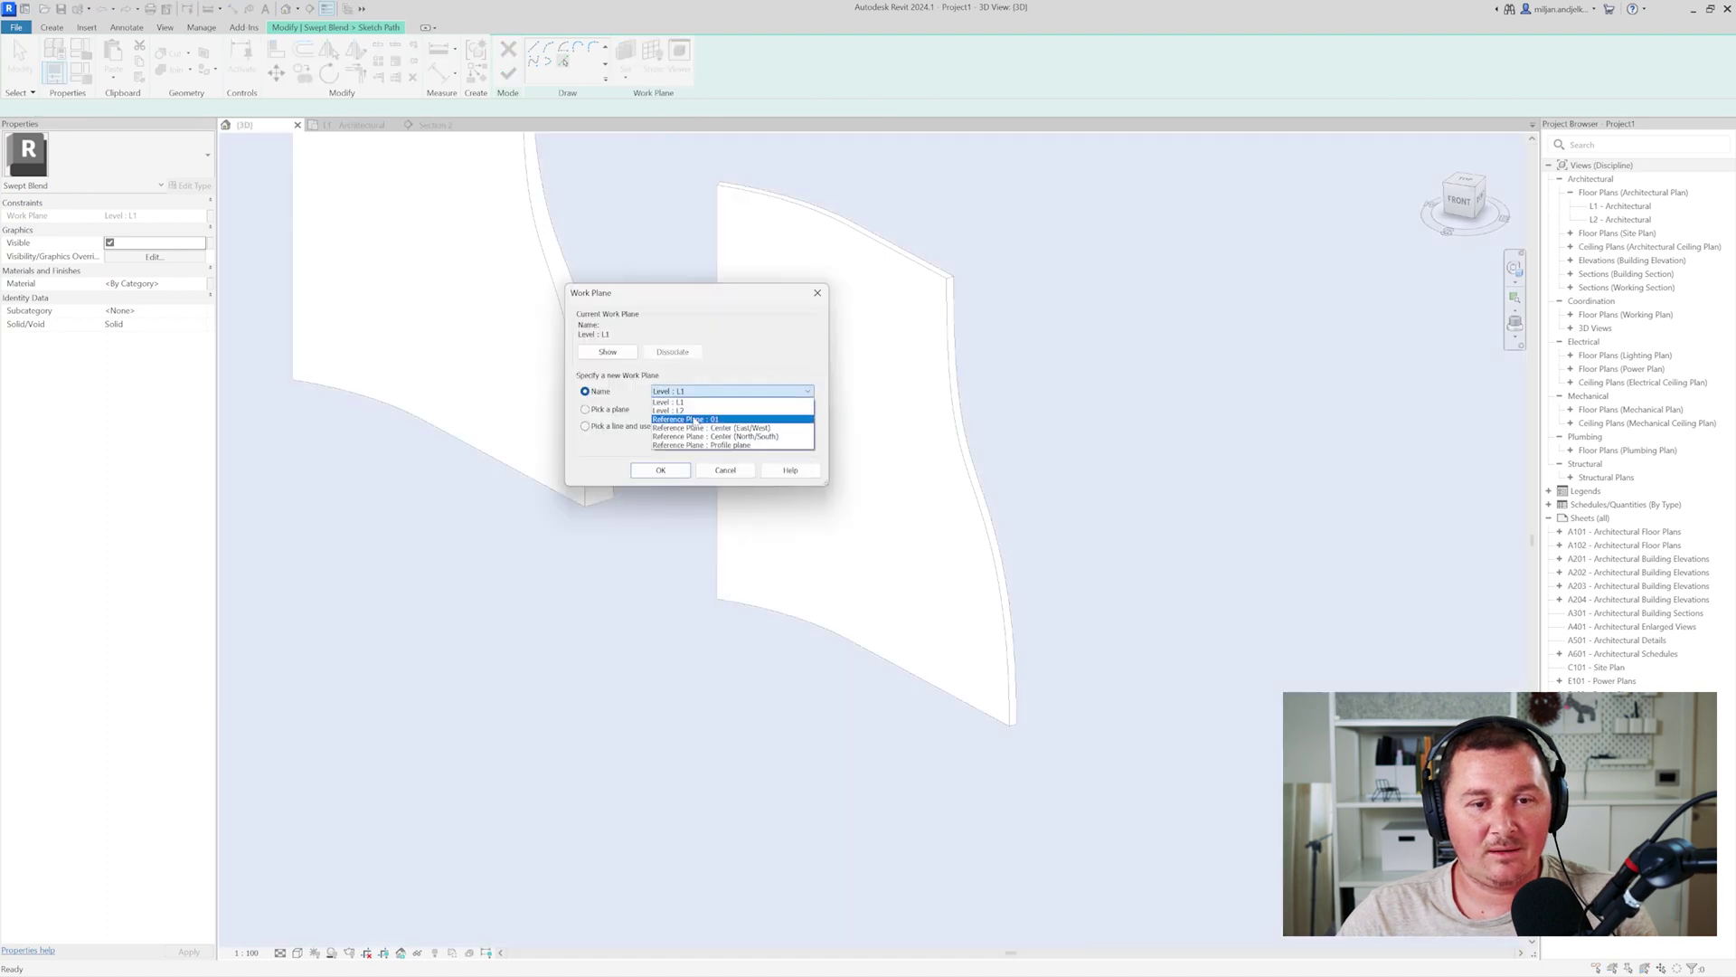
{"action": "left_click", "coordinate": [714, 419]}
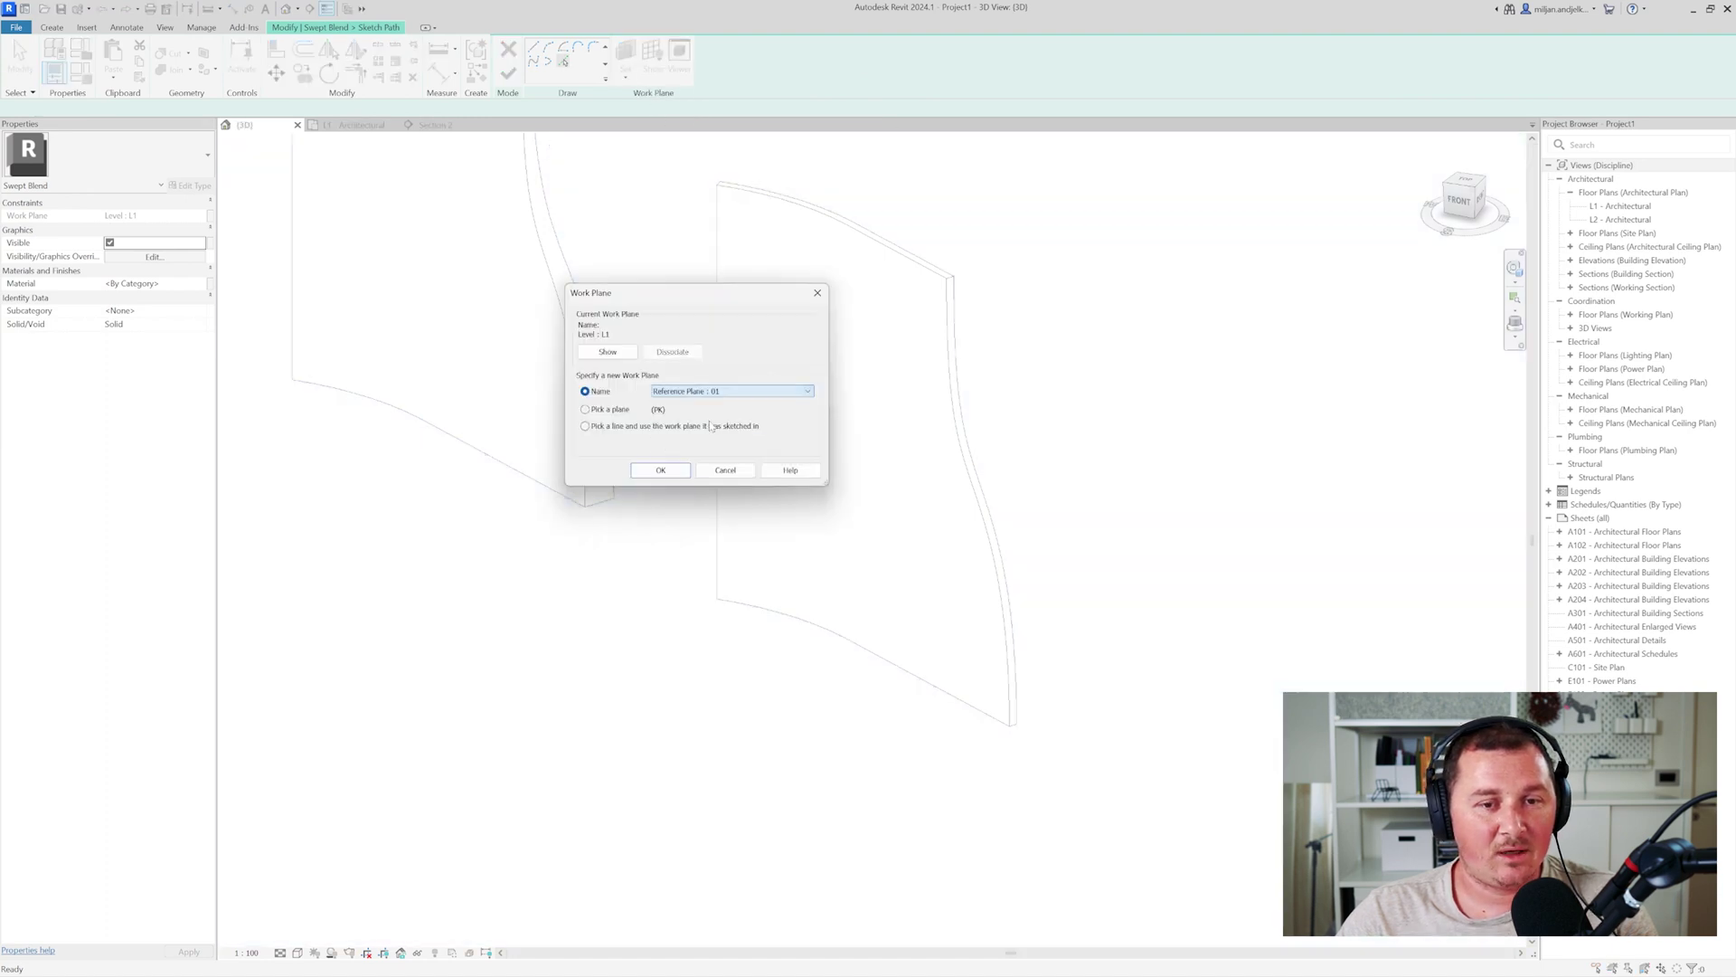
{"action": "left_click", "coordinate": [661, 469]}
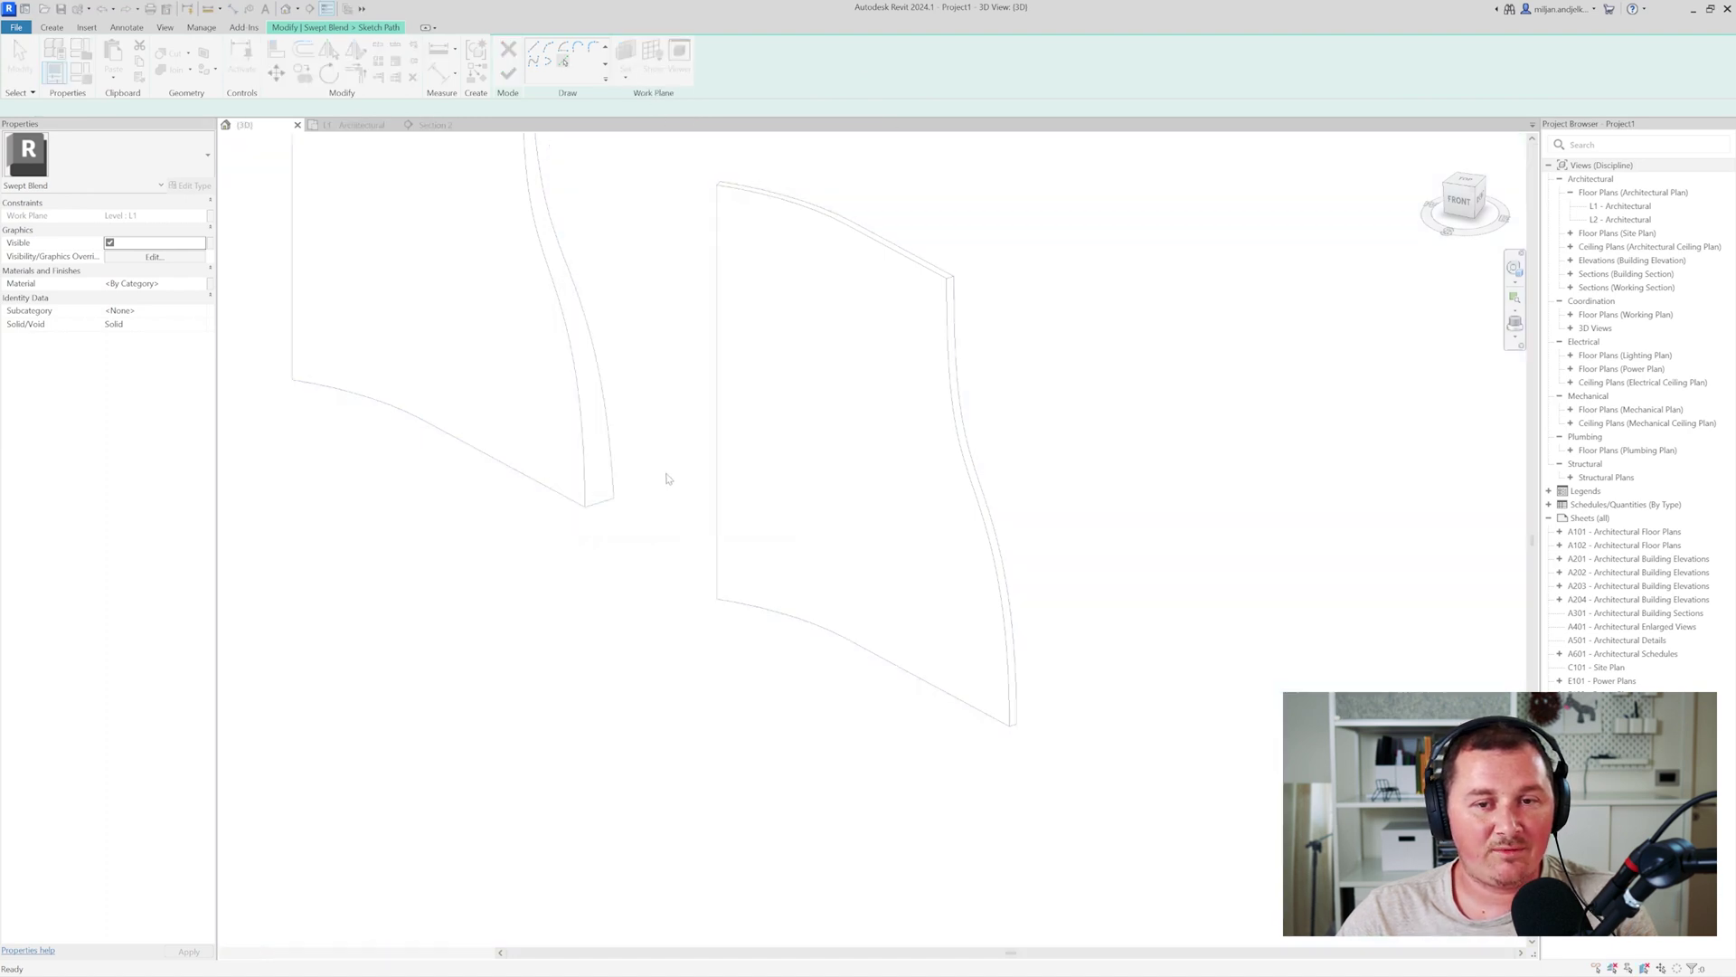
- Pick the straight wall's curved outer edge in 3D as the swept blend path and finish the path
{"action": "left_click", "coordinate": [355, 125]}
{"action": "left_click", "coordinate": [244, 125]}
{"action": "left_click", "coordinate": [563, 62]}
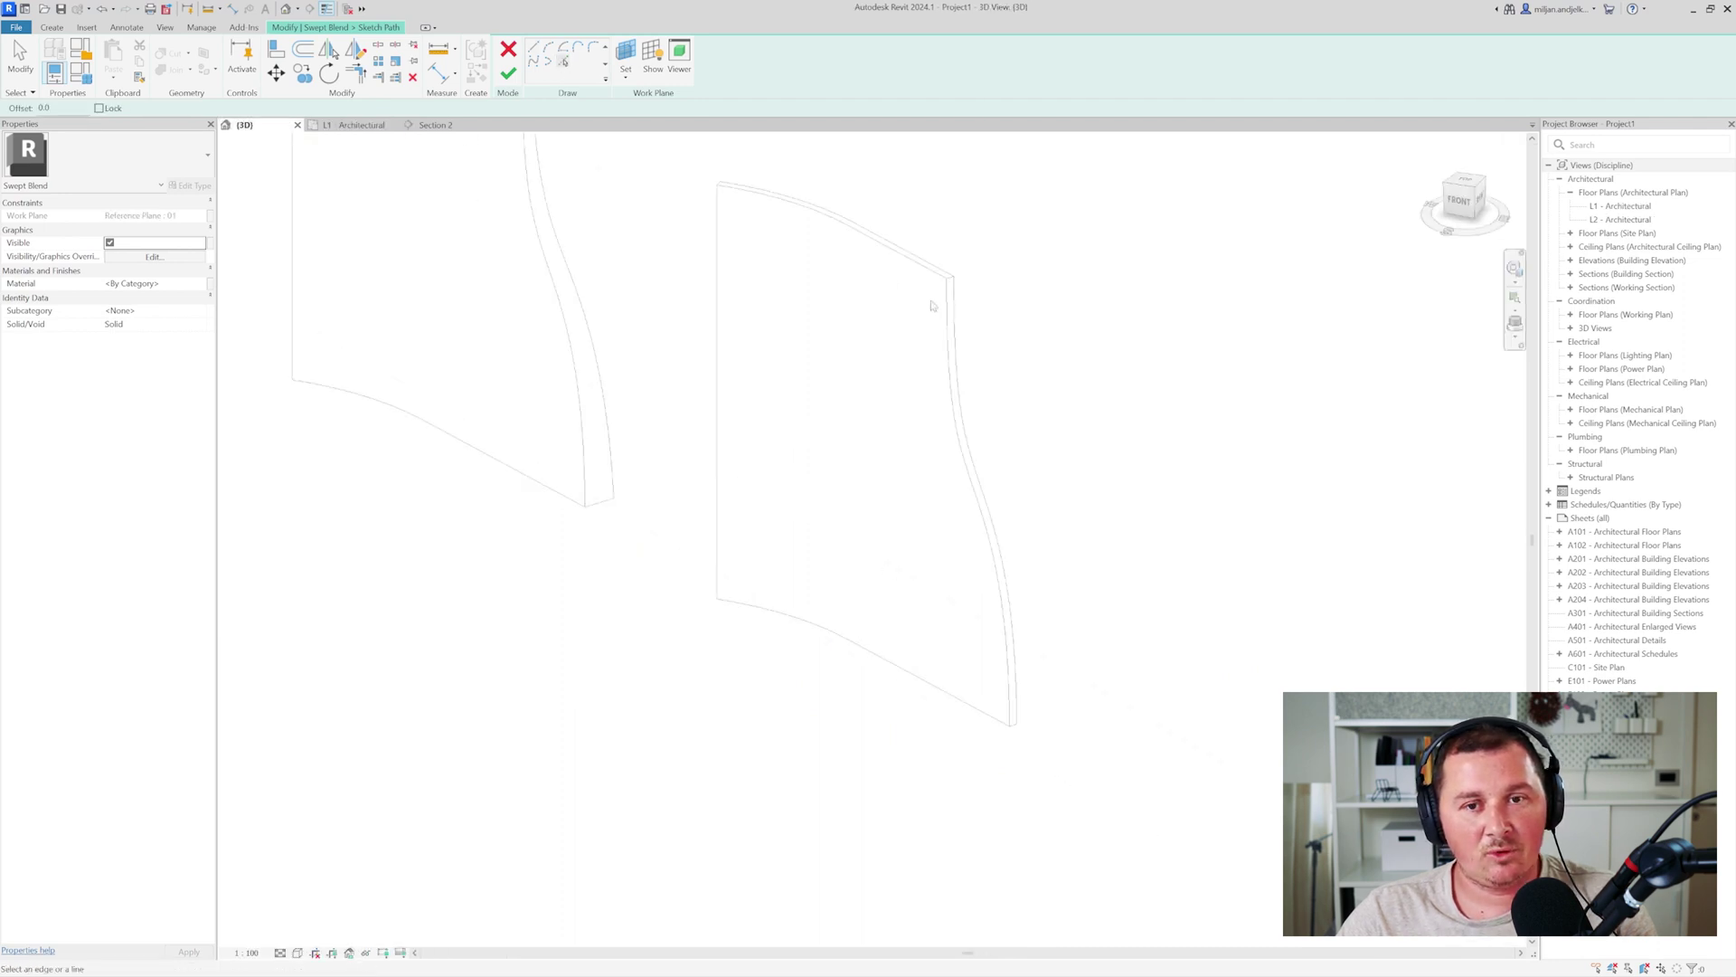
{"action": "left_click", "coordinate": [960, 398]}
{"action": "middle_click_drag", "start_coordinate": [773, 561], "coordinate": [892, 527], "text": "shift"}
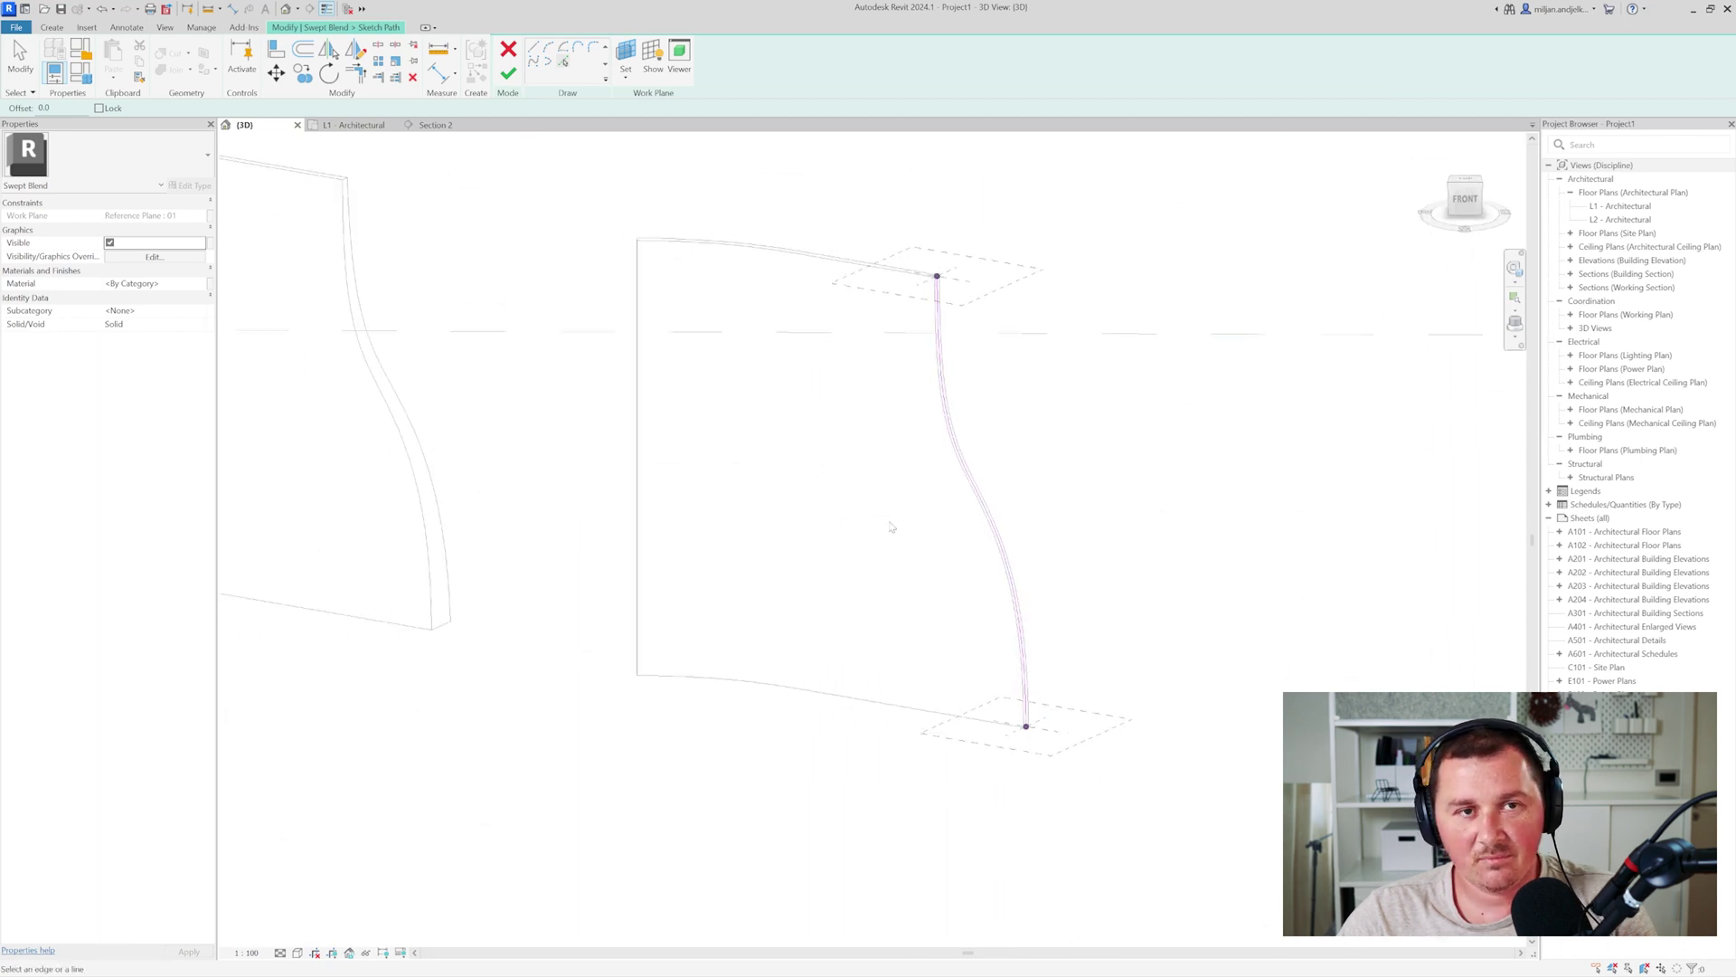
{"action": "left_click", "coordinate": [507, 79]}
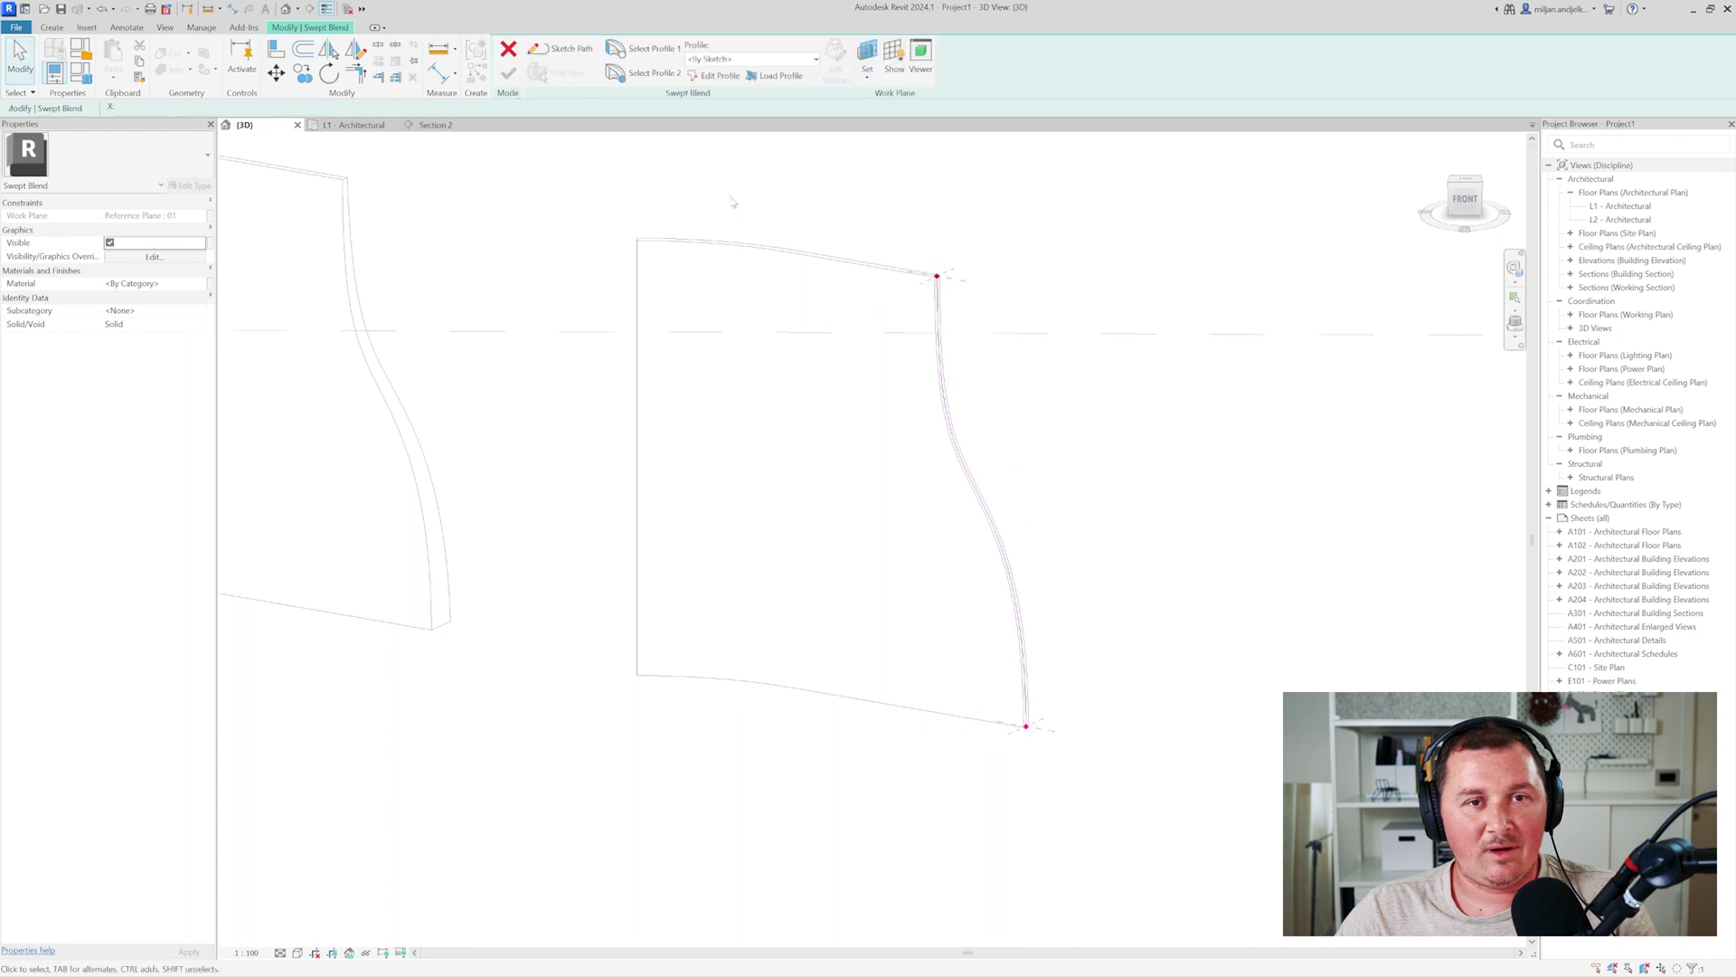
- Sketch the first profile in the L1 plan with lines offset 5 mm across the path and 100 mm to both sides
{"action": "left_click", "coordinate": [703, 78]}
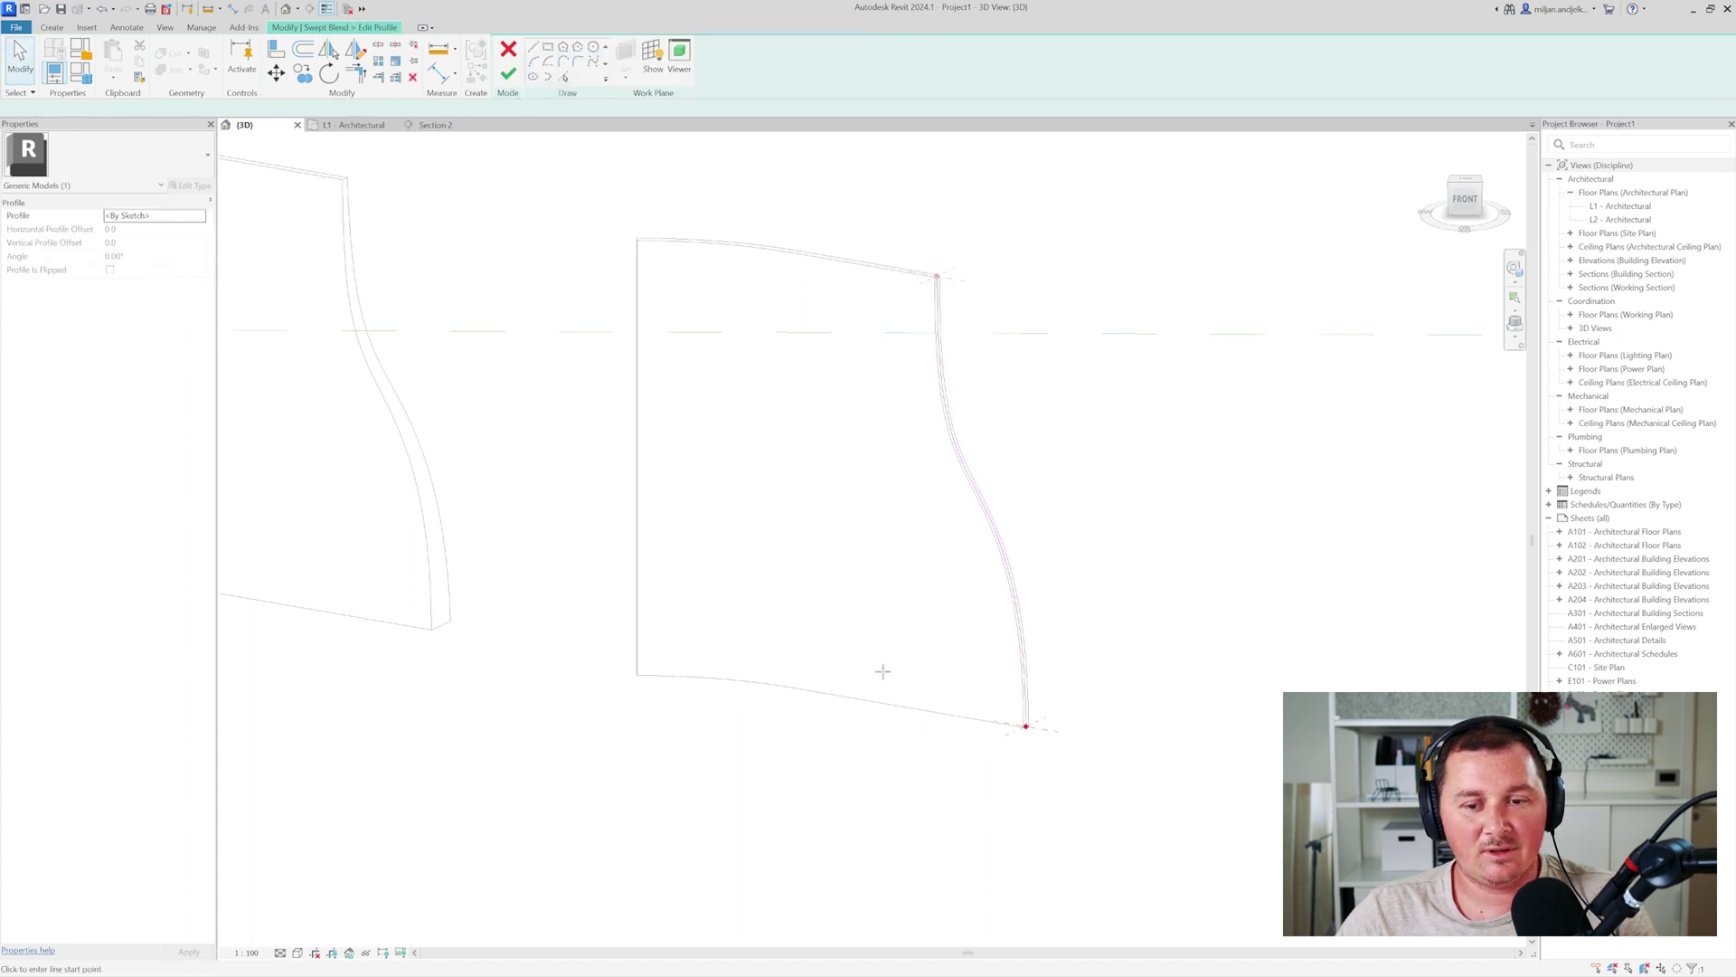
{"action": "left_click", "coordinate": [357, 125]}
{"action": "scroll", "coordinate": [926, 503], "scroll_direction": "up", "scroll_amount": 5}
{"action": "scroll", "coordinate": [769, 407], "scroll_direction": "up", "scroll_amount": 2}
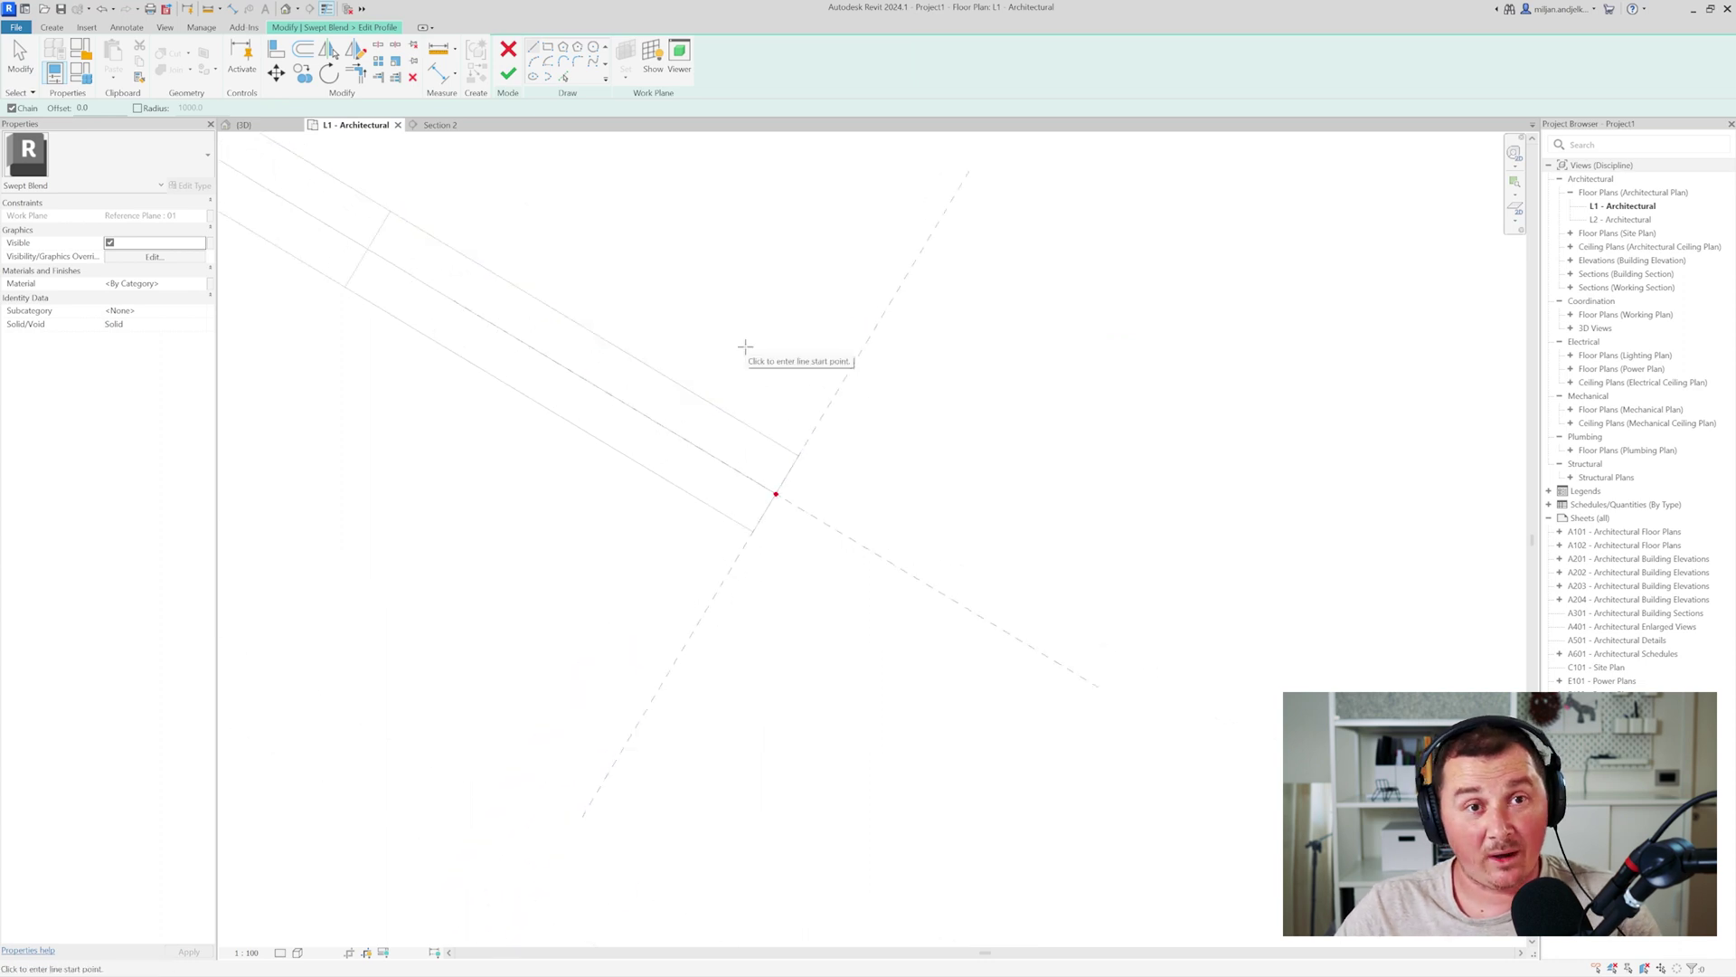
{"action": "left_click", "coordinate": [564, 78]}
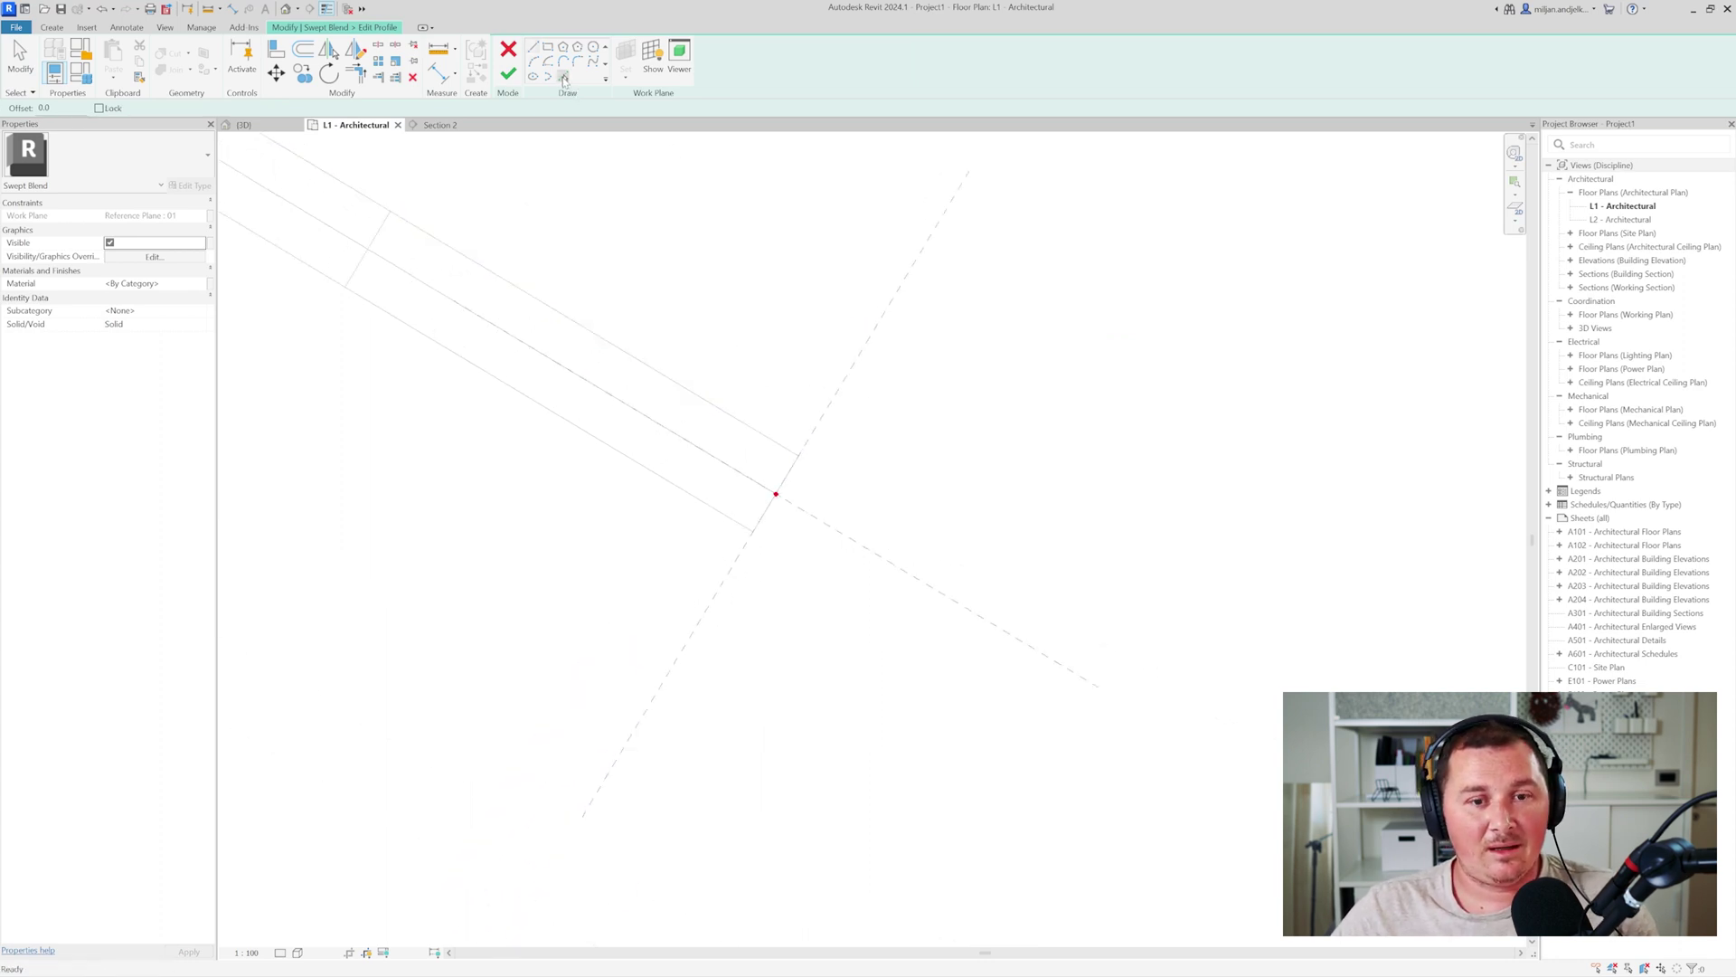
{"action": "left_click", "coordinate": [707, 601]}
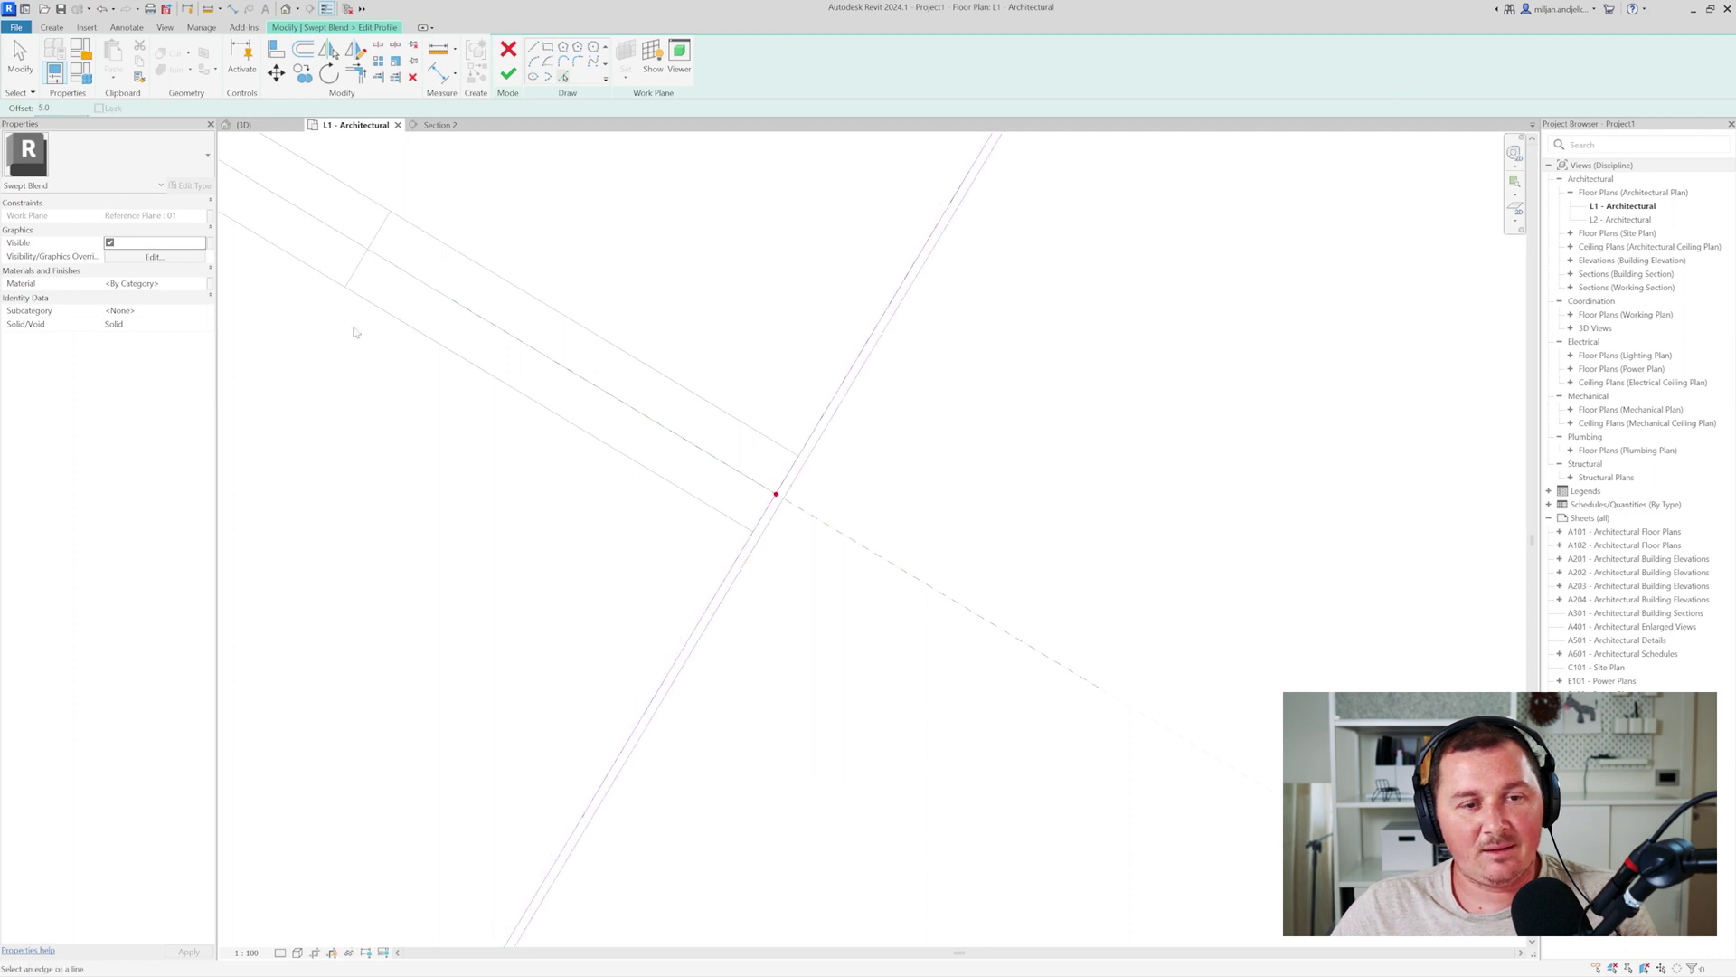
{"action": "double_click", "coordinate": [44, 108]}
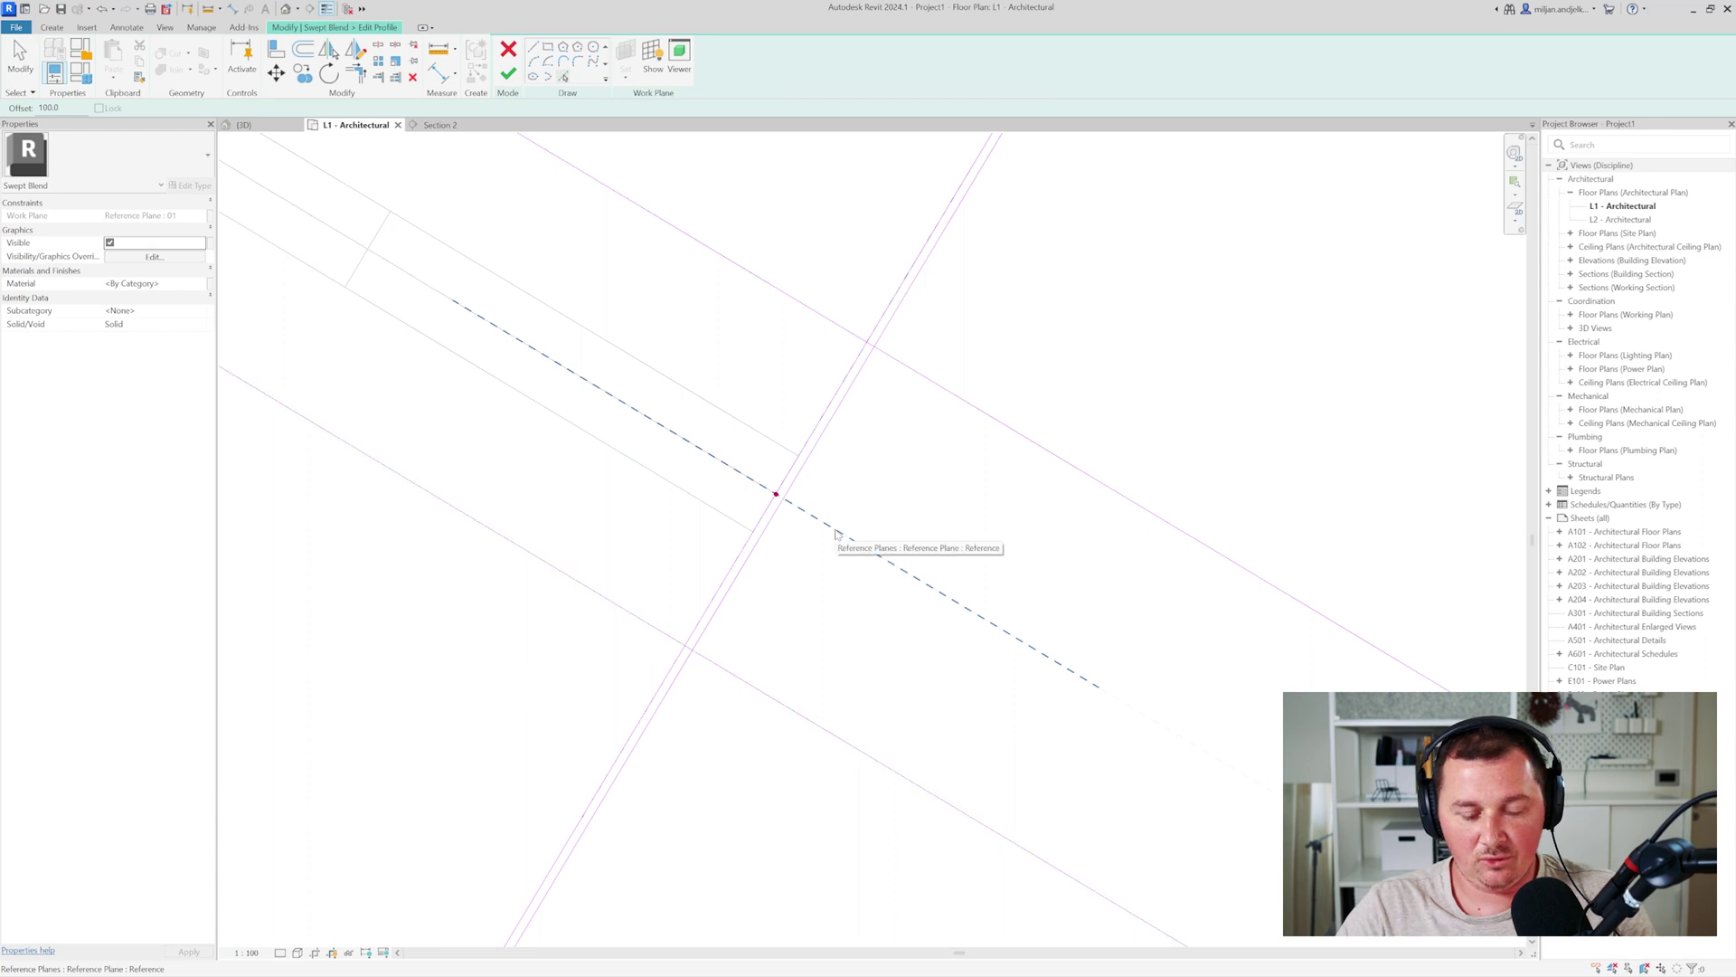
- Trim the first profile's offset lines into a closed thin rectangle and finish that profile
{"action": "key", "text": "Escape"}
{"action": "scroll", "coordinate": [687, 646], "scroll_direction": "up", "scroll_amount": 2}
{"action": "left_click", "coordinate": [694, 638]}
{"action": "left_click", "coordinate": [697, 651]}
{"action": "left_click", "coordinate": [706, 647]}
{"action": "left_click", "coordinate": [699, 652]}
{"action": "scroll", "coordinate": [818, 552], "scroll_direction": "down", "scroll_amount": 2}
{"action": "scroll", "coordinate": [915, 360], "scroll_direction": "up", "scroll_amount": 2}
{"action": "left_click", "coordinate": [915, 352]}
{"action": "left_click", "coordinate": [923, 346]}
{"action": "left_click", "coordinate": [924, 360]}
{"action": "scroll", "coordinate": [907, 366], "scroll_direction": "down", "scroll_amount": 2}
{"action": "scroll", "coordinate": [506, 145], "scroll_direction": "up", "scroll_amount": 1}
{"action": "left_click", "coordinate": [508, 73]}
- Edit the second profile and sketch its lines with offsets of 5 mm across the path and 30 mm to both sides
{"action": "left_click", "coordinate": [670, 74]}
{"action": "left_click", "coordinate": [715, 75]}
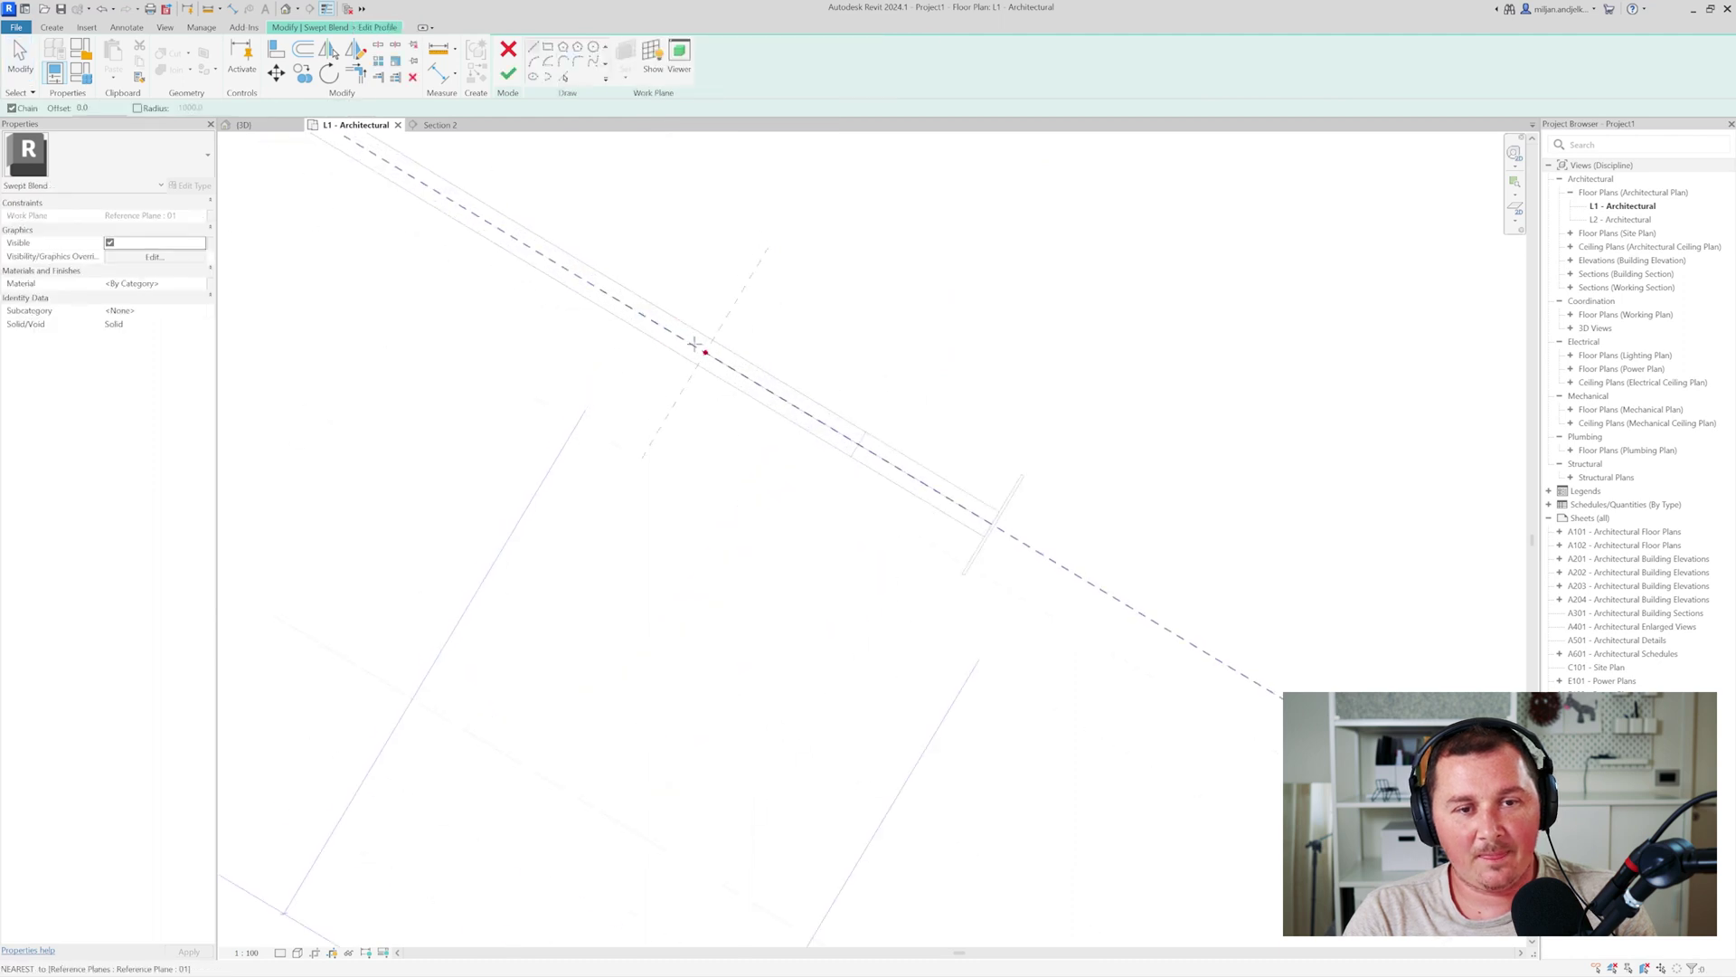
{"action": "left_click", "coordinate": [564, 77]}
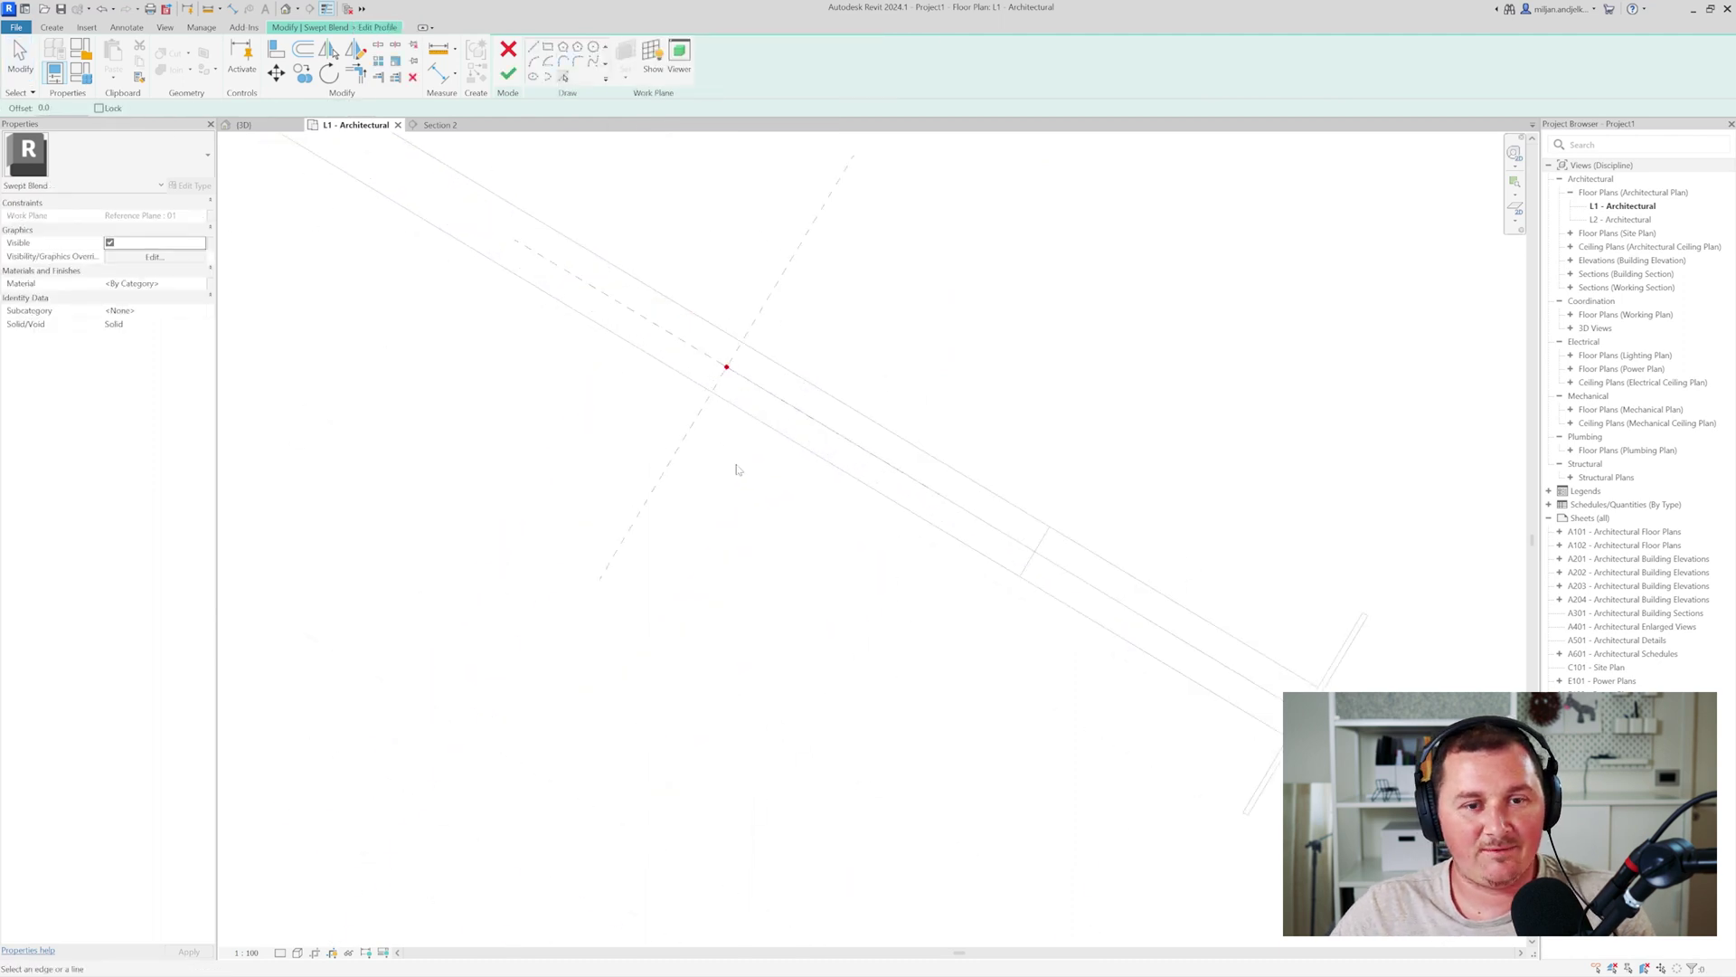
{"action": "type", "text": "5"}
{"action": "key", "text": "Return"}
{"action": "left_click", "coordinate": [688, 443]}
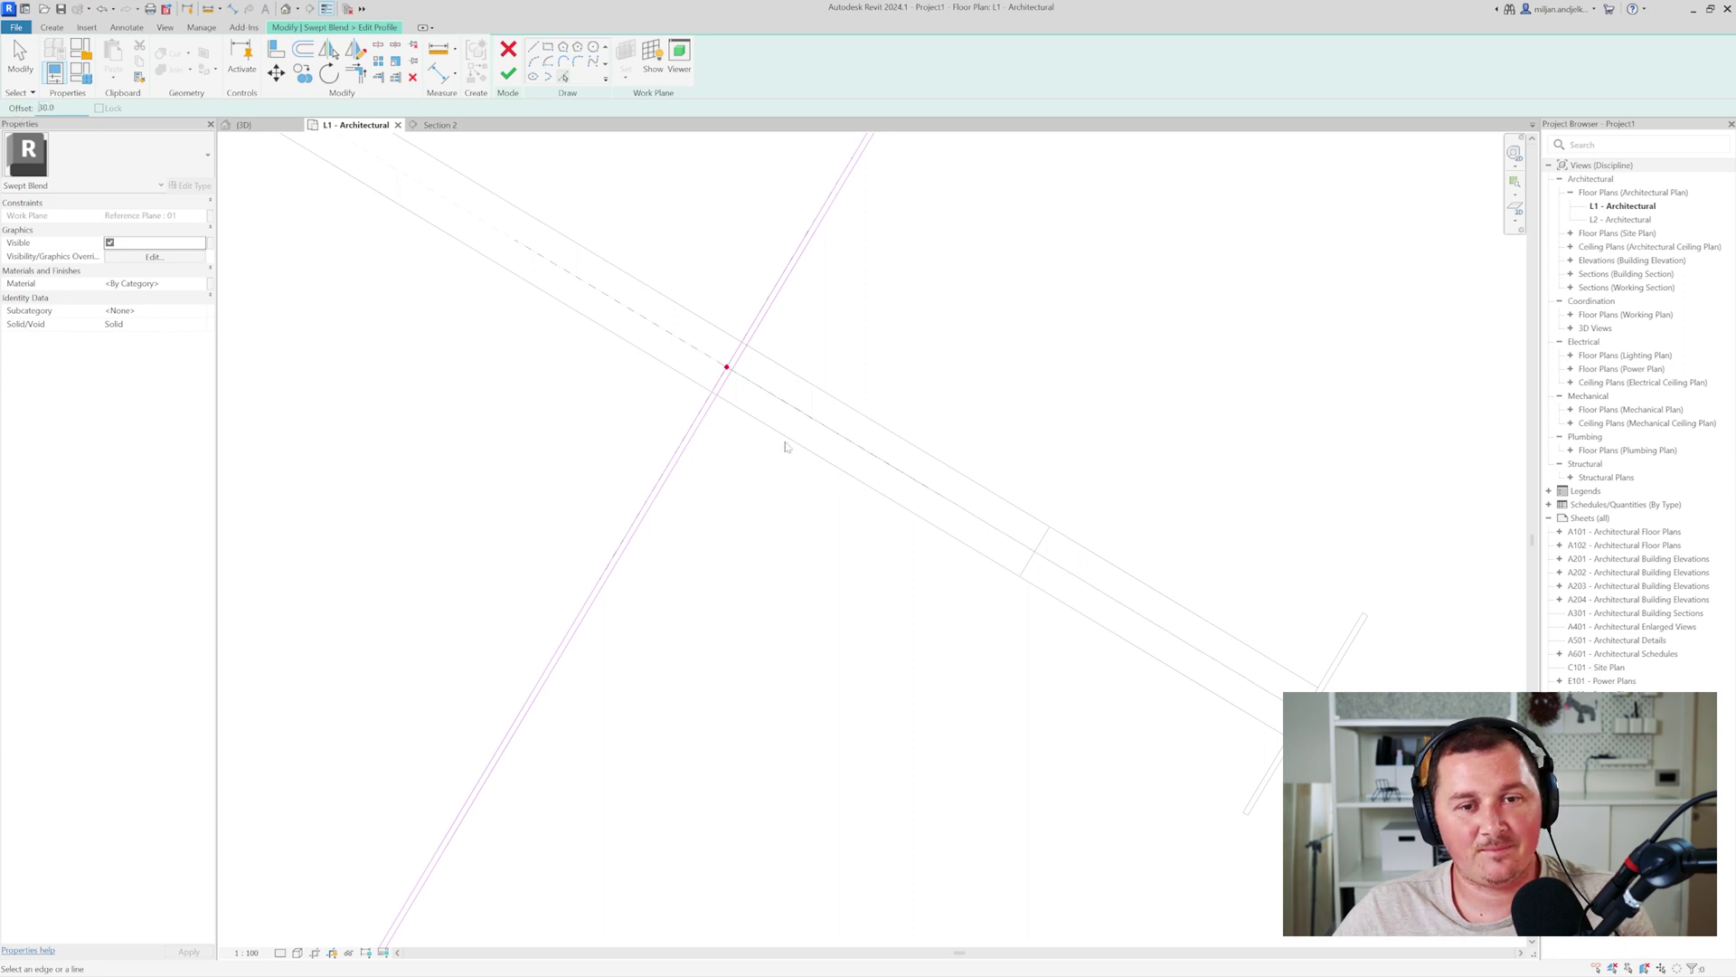
{"action": "scroll", "coordinate": [783, 406], "scroll_direction": "up", "scroll_amount": 3}
{"action": "left_click", "coordinate": [761, 341]}
- Trim the second profile's offset lines into a closed small rectangle around the path point
{"action": "key", "text": "t"}
{"action": "key", "text": "r"}
{"action": "scroll", "coordinate": [701, 337], "scroll_direction": "up", "scroll_amount": 2}
{"action": "left_click", "coordinate": [738, 304]}
{"action": "left_click", "coordinate": [752, 307]}
{"action": "left_click", "coordinate": [664, 436]}
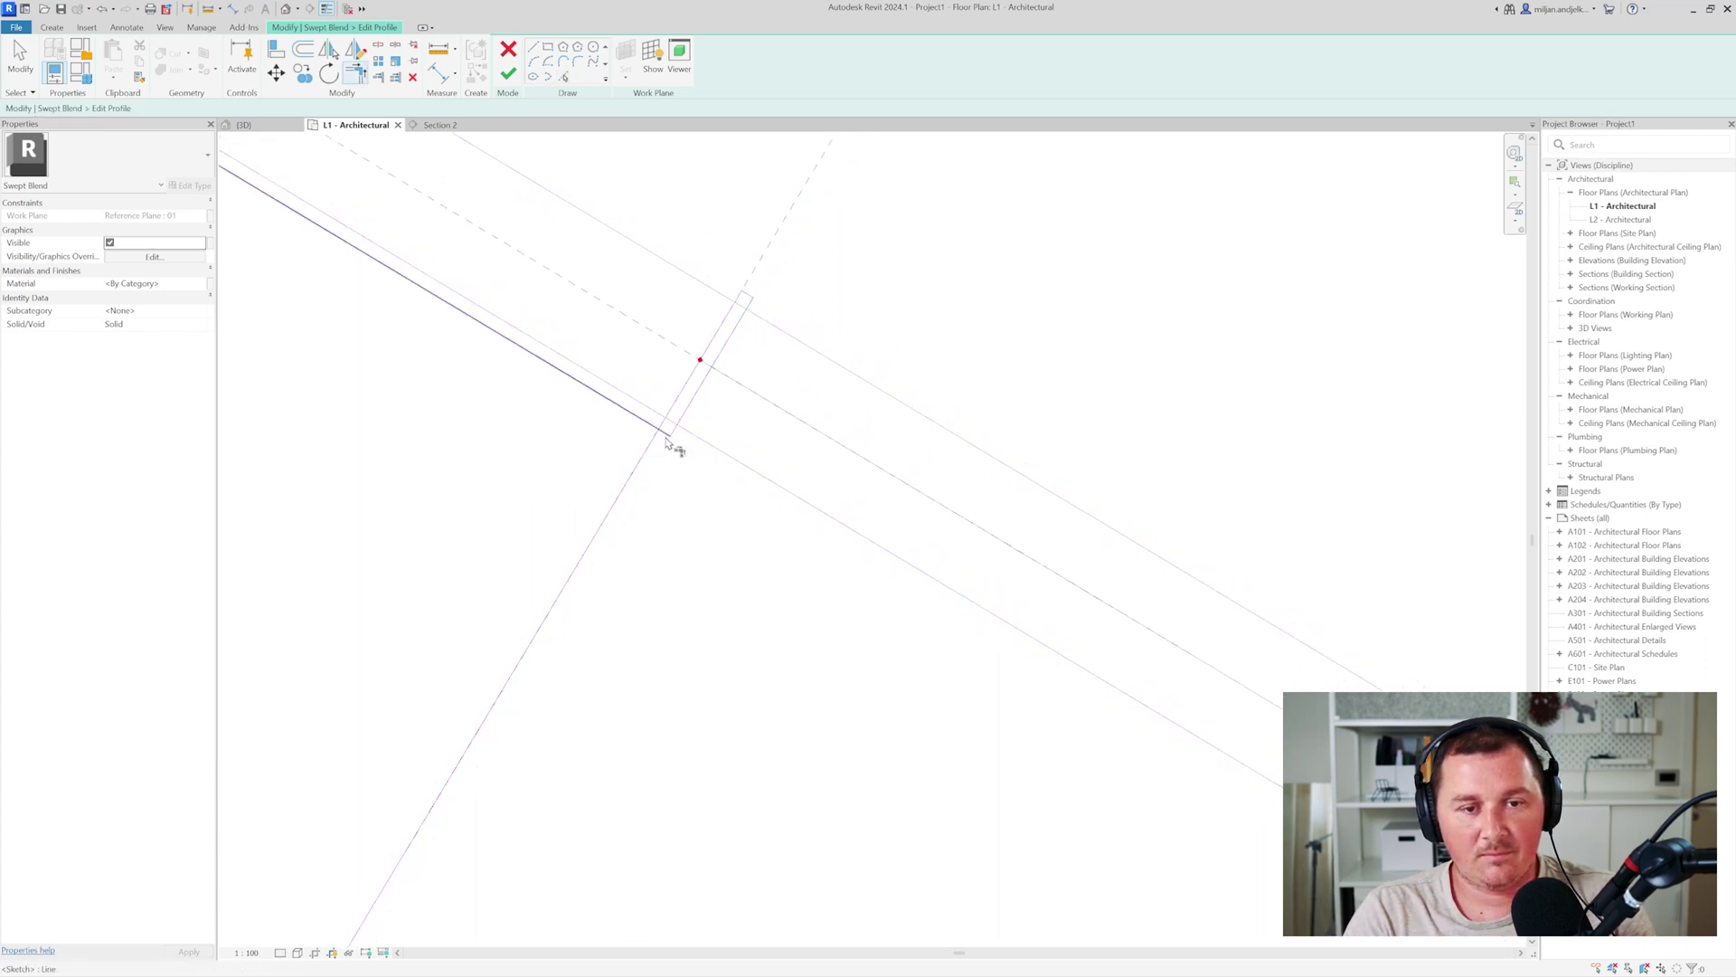
{"action": "left_click", "coordinate": [660, 423]}
{"action": "scroll", "coordinate": [661, 422], "scroll_direction": "down", "scroll_amount": 4}
{"action": "scroll", "coordinate": [663, 426], "scroll_direction": "up", "scroll_amount": 3}
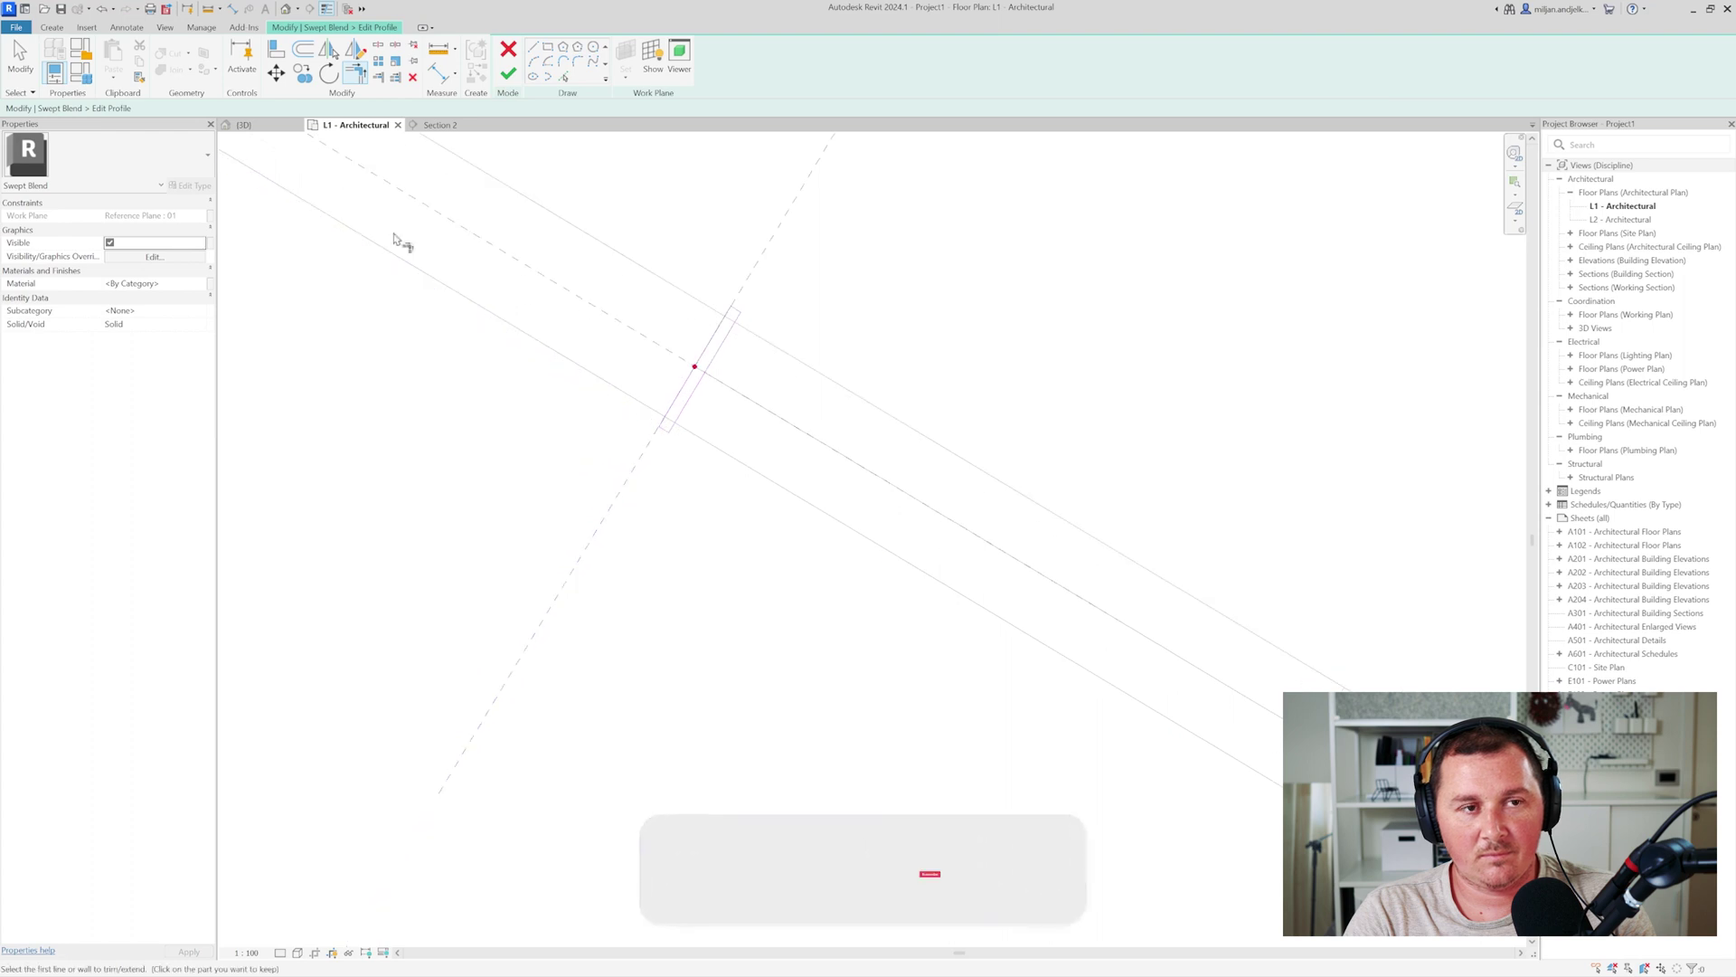
- Finish the second profile in the 3D view and complete the swept blend along the wall's curved edge
{"action": "left_click", "coordinate": [242, 124]}
{"action": "left_click", "coordinate": [505, 75]}
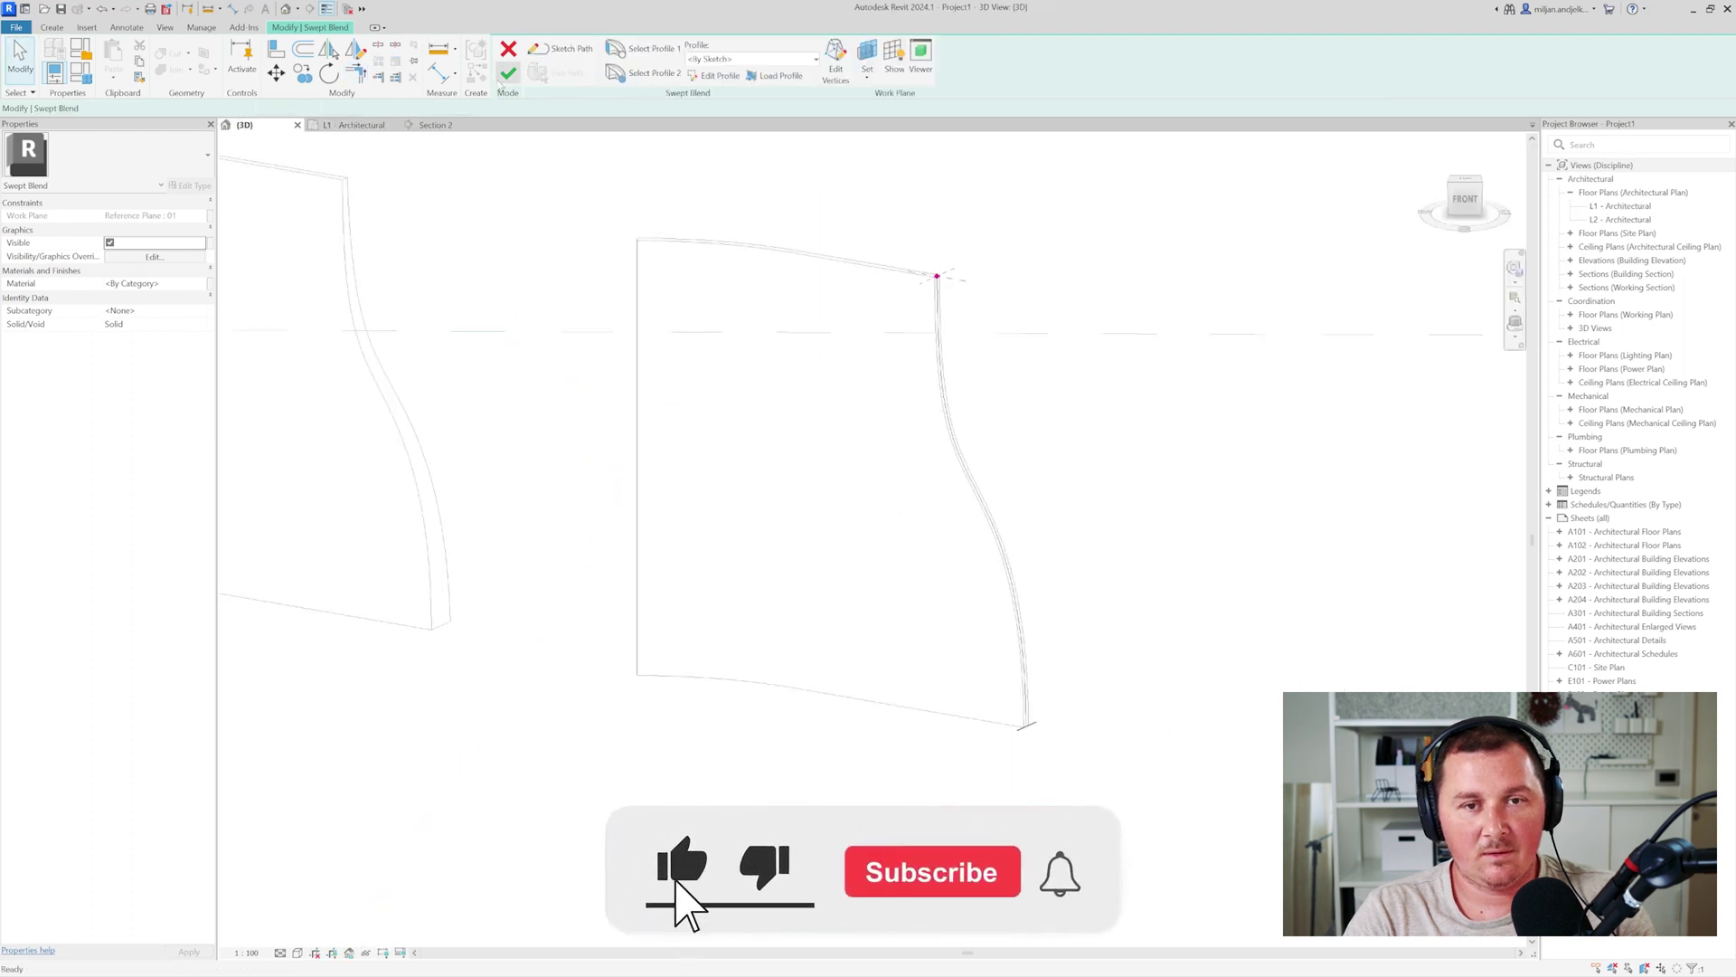
{"action": "left_click", "coordinate": [506, 75]}
{"action": "left_click", "coordinate": [1139, 430]}
{"action": "mouse_move", "coordinate": [1040, 529]}
{"action": "middle_mouse_down", "text": "shift"}
{"action": "mouse_move", "coordinate": [996, 559]}
{"action": "mouse_move", "coordinate": [844, 534]}
{"action": "mouse_move", "coordinate": [859, 542]}
{"action": "middle_mouse_up", "text": "shift"}
{"action": "left_click", "coordinate": [505, 64]}
{"action": "middle_click_drag", "start_coordinate": [597, 533], "coordinate": [973, 651], "text": "shift"}
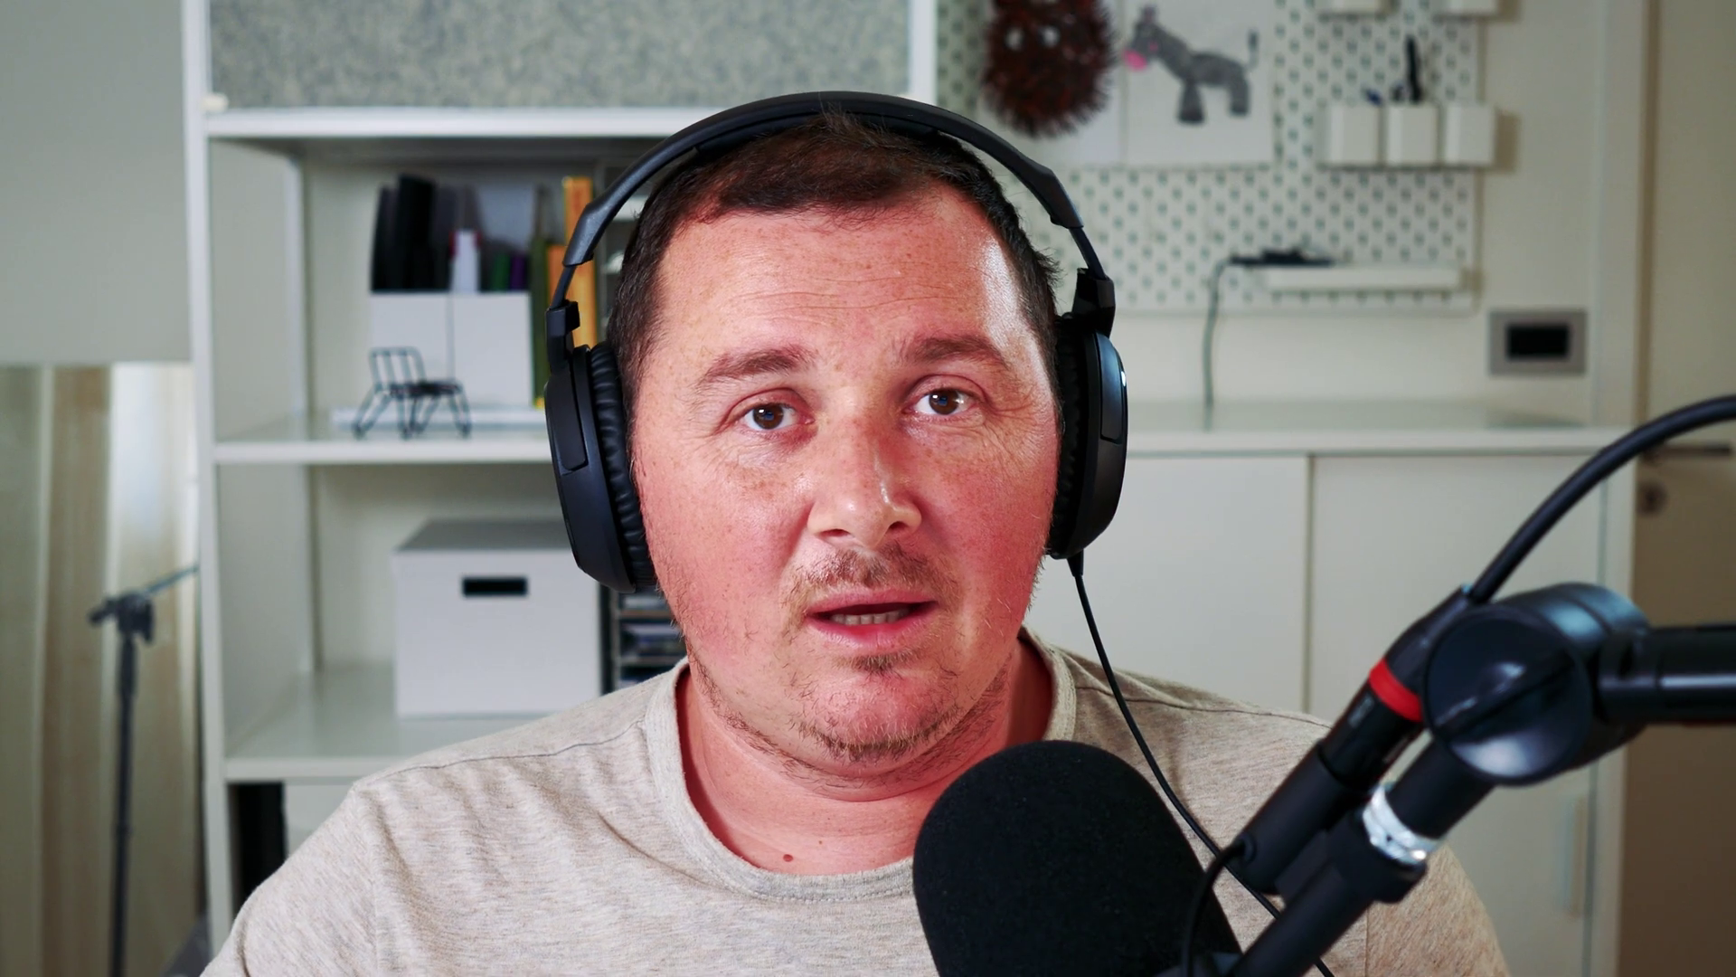